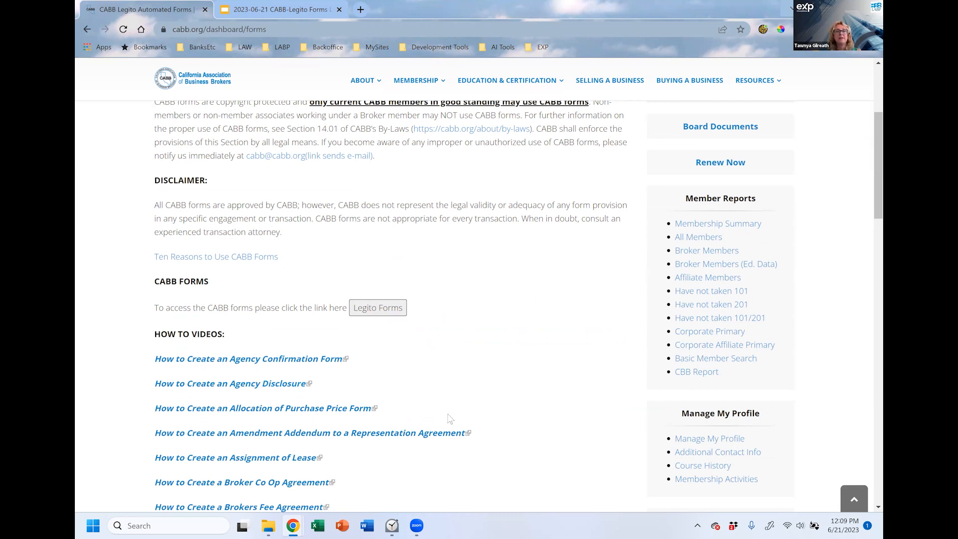
Step: Bring the Legito dashboard window to the front from the Chrome taskbar
{"action": "scroll", "coordinate": [485, 387], "scroll_direction": "down", "scroll_amount": 11}
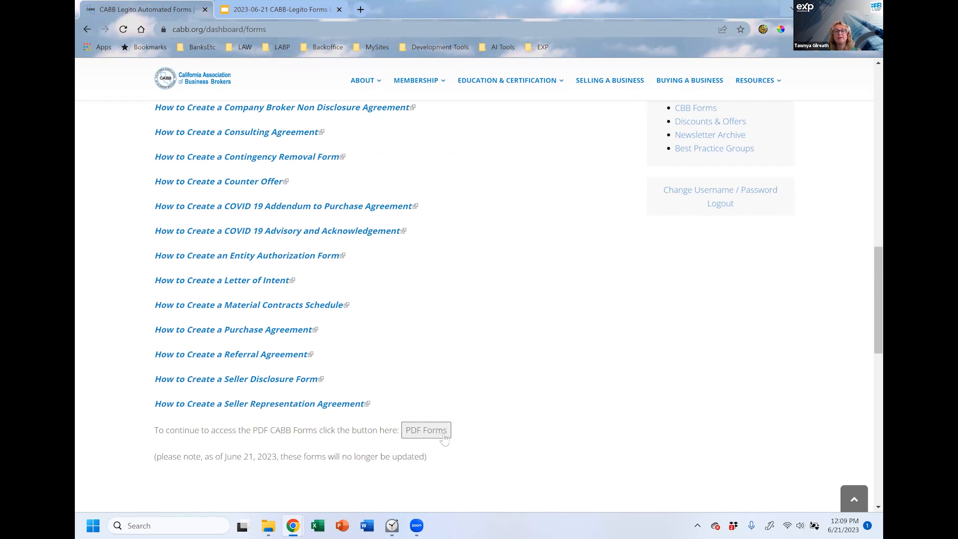
{"action": "scroll", "coordinate": [470, 438], "scroll_direction": "up", "scroll_amount": 8}
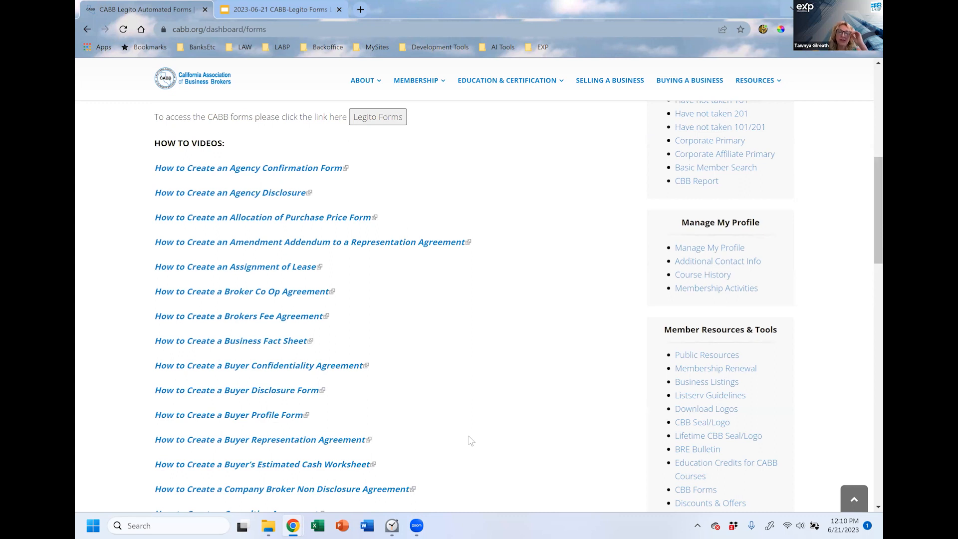
{"action": "scroll", "coordinate": [470, 440], "scroll_direction": "up", "scroll_amount": 2}
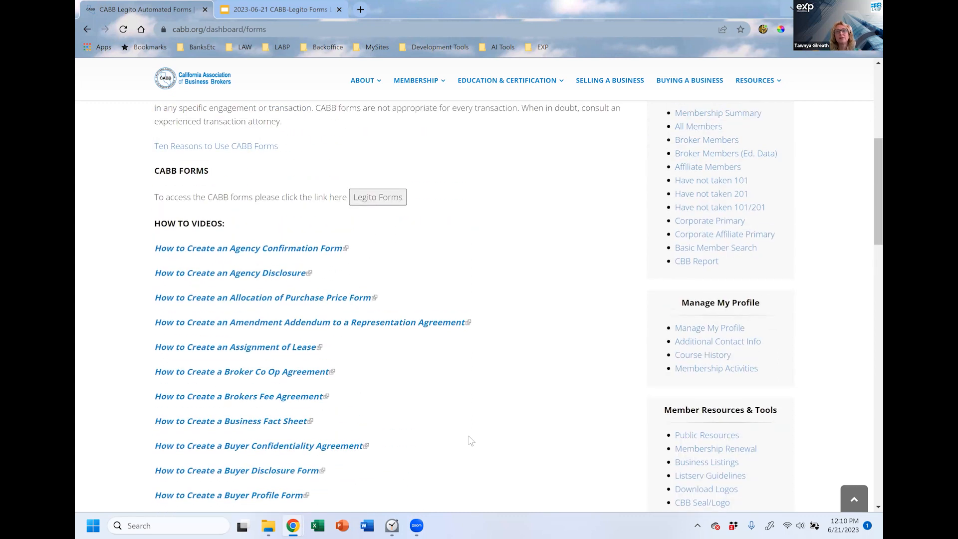
{"action": "scroll", "coordinate": [471, 440], "scroll_direction": "up", "scroll_amount": 7}
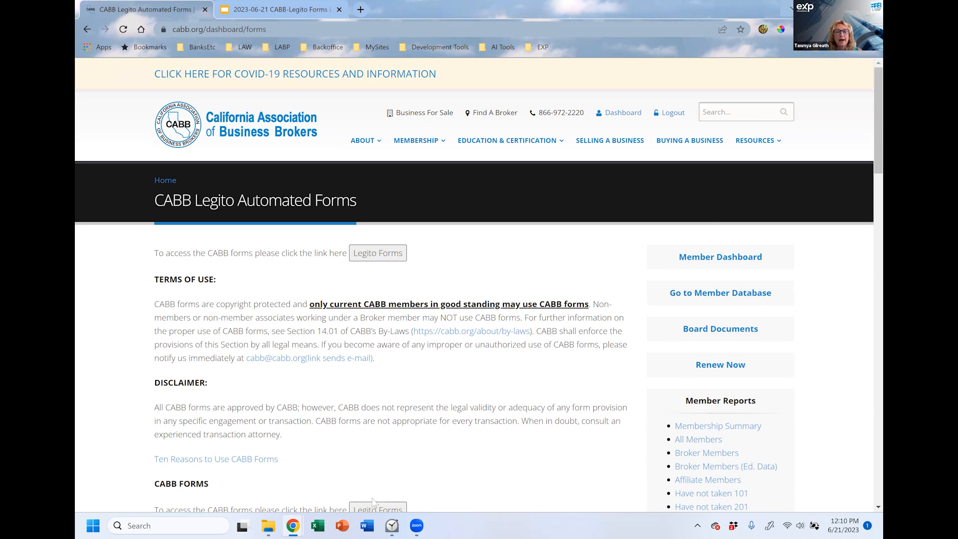
{"action": "mouse_move", "coordinate": [292, 524]}
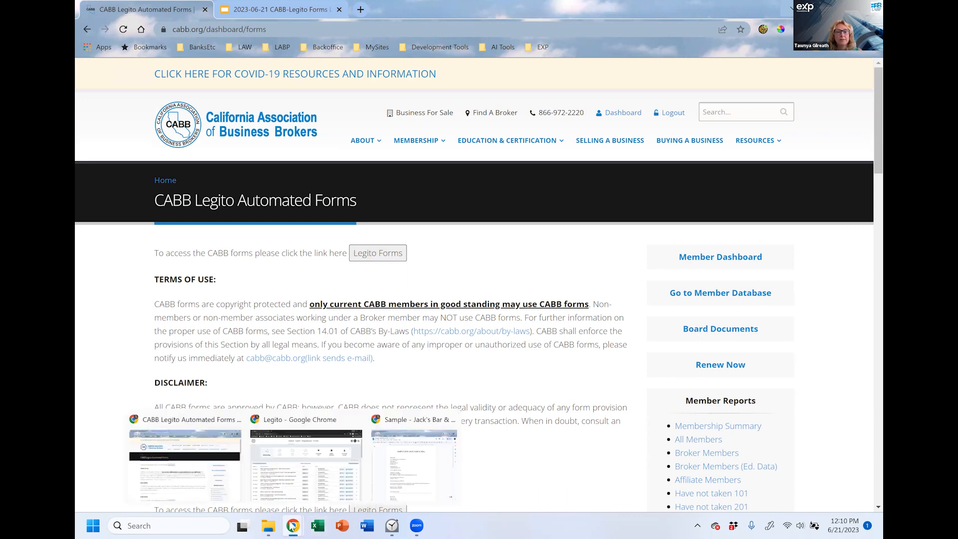
{"action": "left_click", "coordinate": [289, 423]}
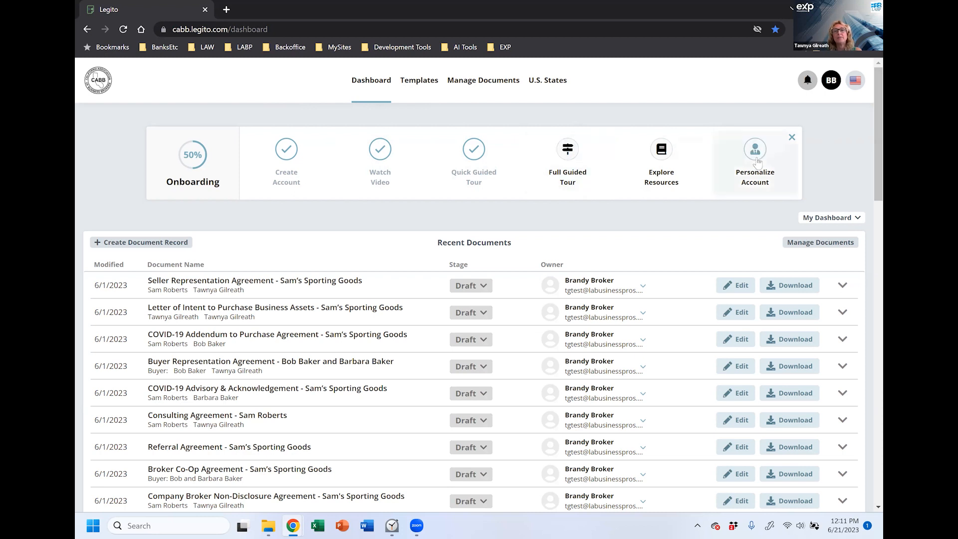
Step: Scroll through the dashboard's recent draft documents and template groups
{"action": "scroll", "coordinate": [868, 161], "scroll_direction": "down", "scroll_amount": 2}
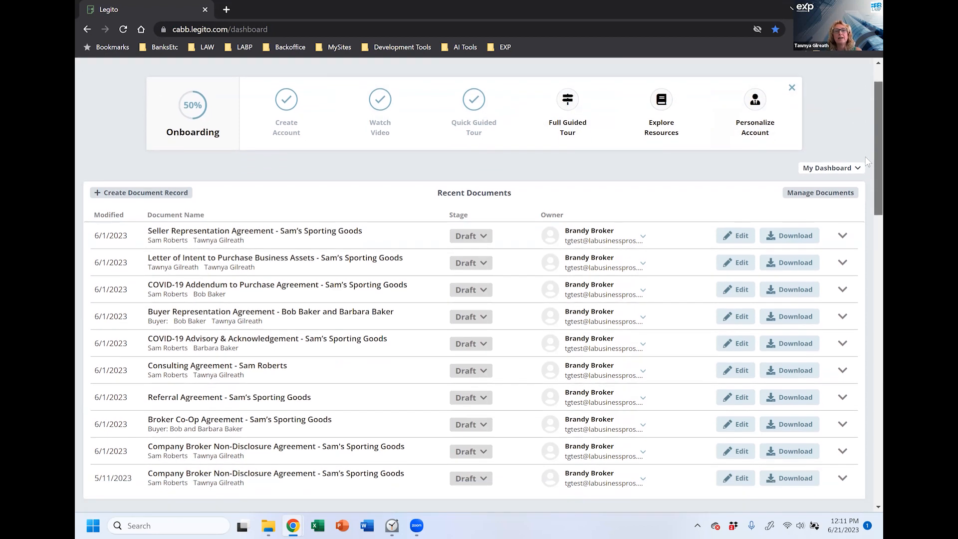
{"action": "scroll", "coordinate": [868, 161], "scroll_direction": "down", "scroll_amount": 1}
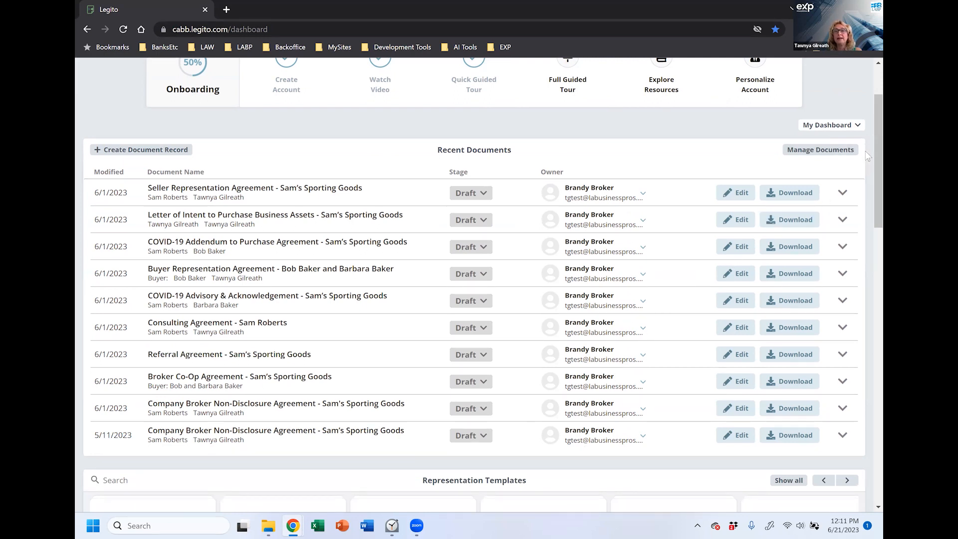
{"action": "scroll", "coordinate": [868, 150], "scroll_direction": "down", "scroll_amount": 5}
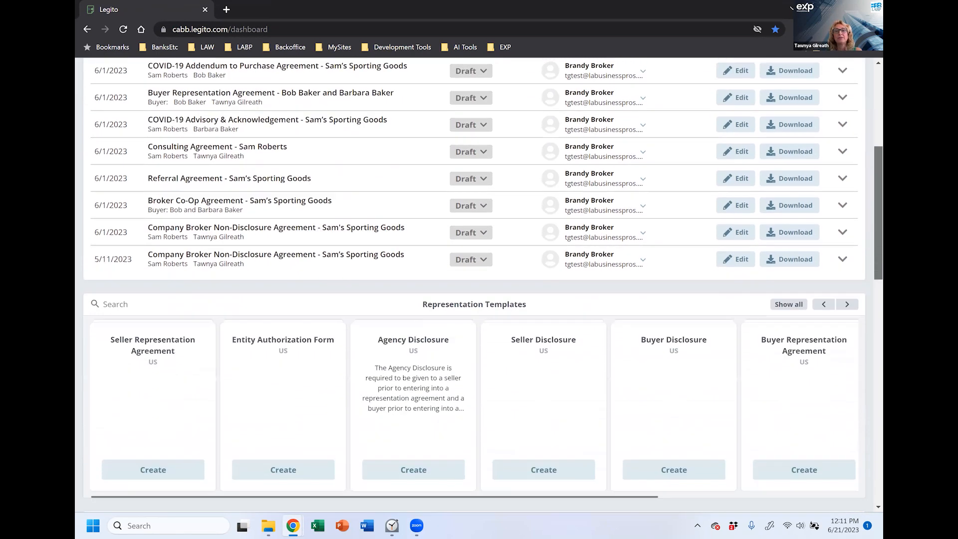
{"action": "scroll", "coordinate": [479, 285], "scroll_direction": "down", "scroll_amount": 4}
{"action": "left_click_drag", "start_coordinate": [879, 263], "coordinate": [878, 266]}
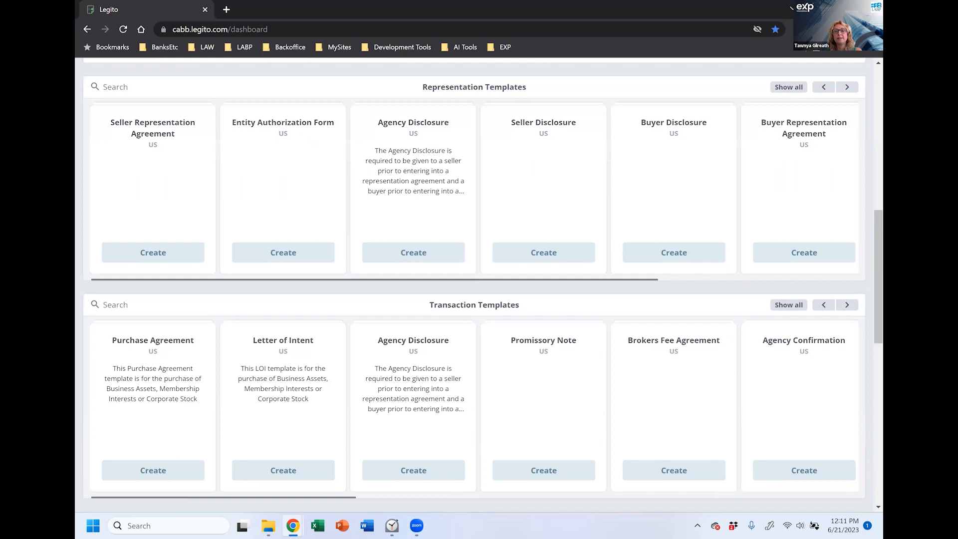
{"action": "scroll", "coordinate": [869, 327], "scroll_direction": "down", "scroll_amount": 5}
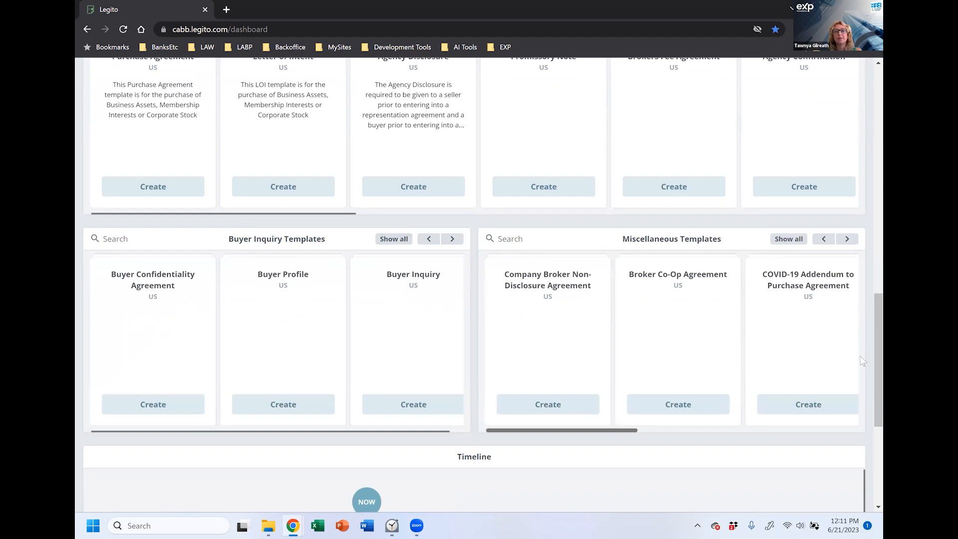
{"action": "scroll", "coordinate": [868, 346], "scroll_direction": "up", "scroll_amount": 1}
{"action": "scroll", "coordinate": [869, 346], "scroll_direction": "up", "scroll_amount": 20}
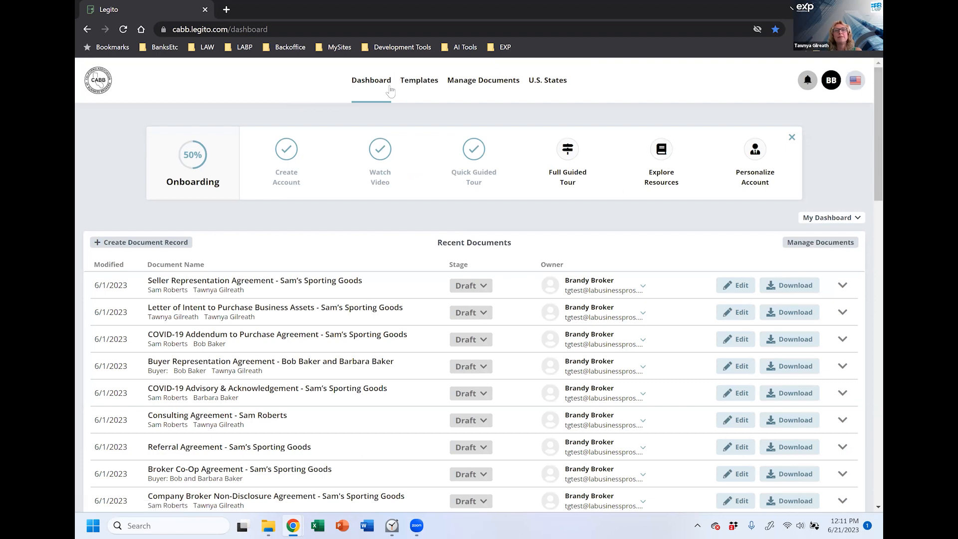
Step: Search the templates for 'seller', then open Manage Documents to see all 28 records
{"action": "left_click", "coordinate": [420, 86]}
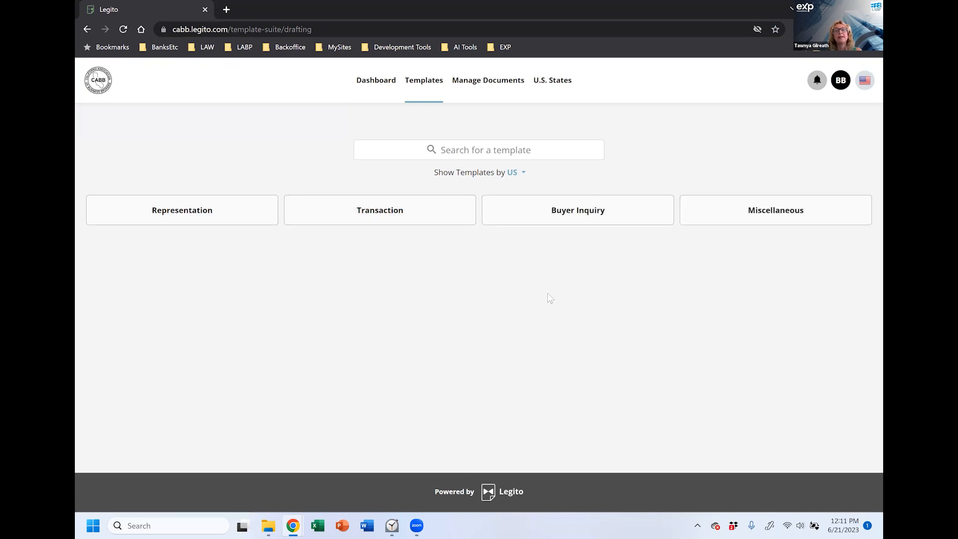
{"action": "left_click", "coordinate": [471, 150]}
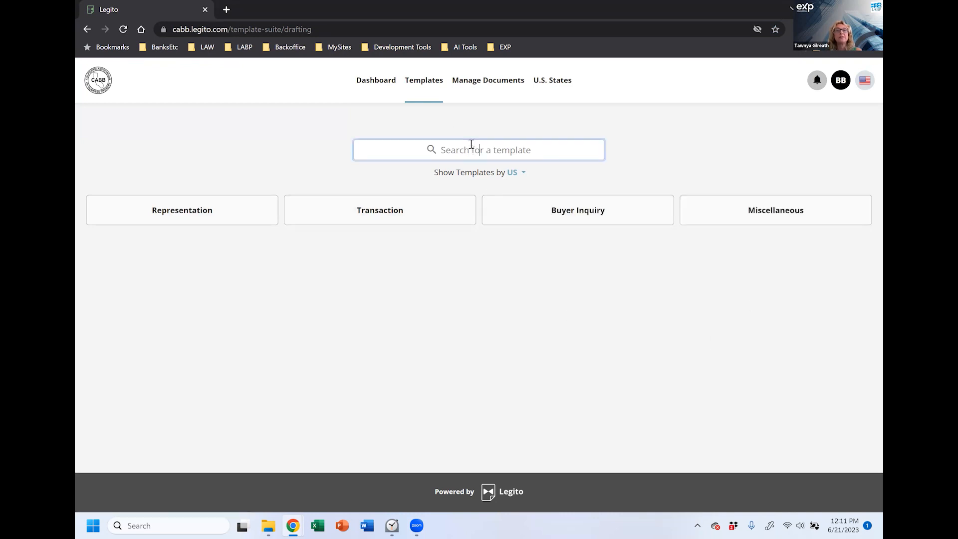
{"action": "type", "text": "seller"}
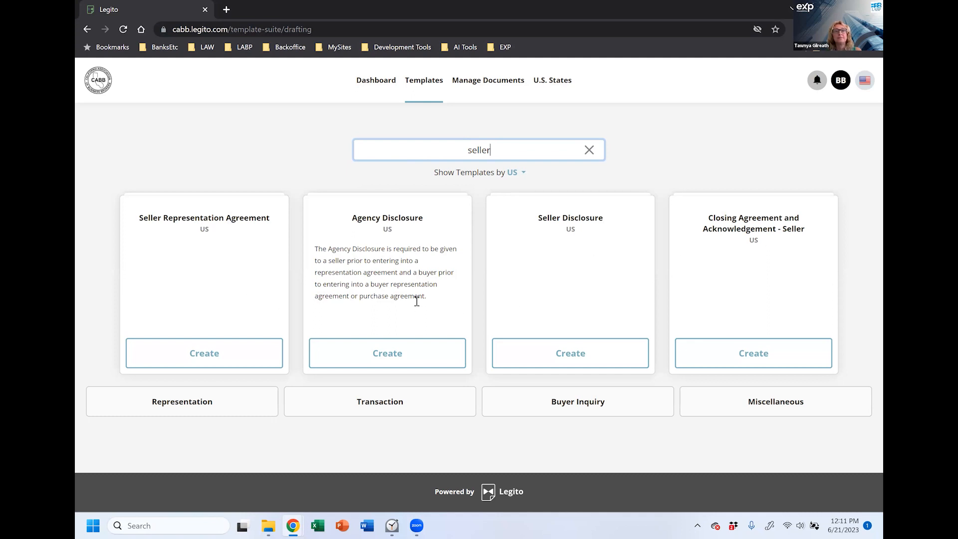
{"action": "left_click", "coordinate": [481, 85]}
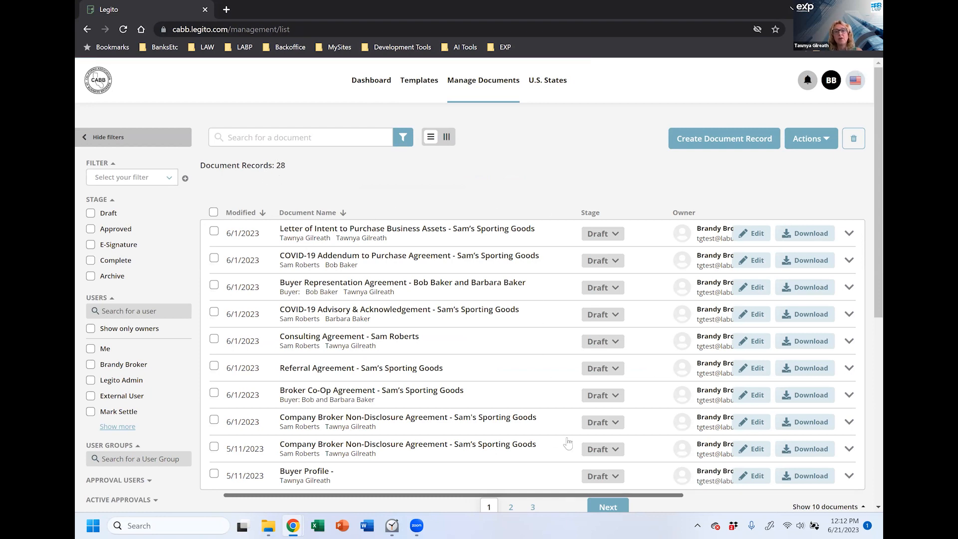
{"action": "scroll", "coordinate": [571, 412], "scroll_direction": "down", "scroll_amount": 1}
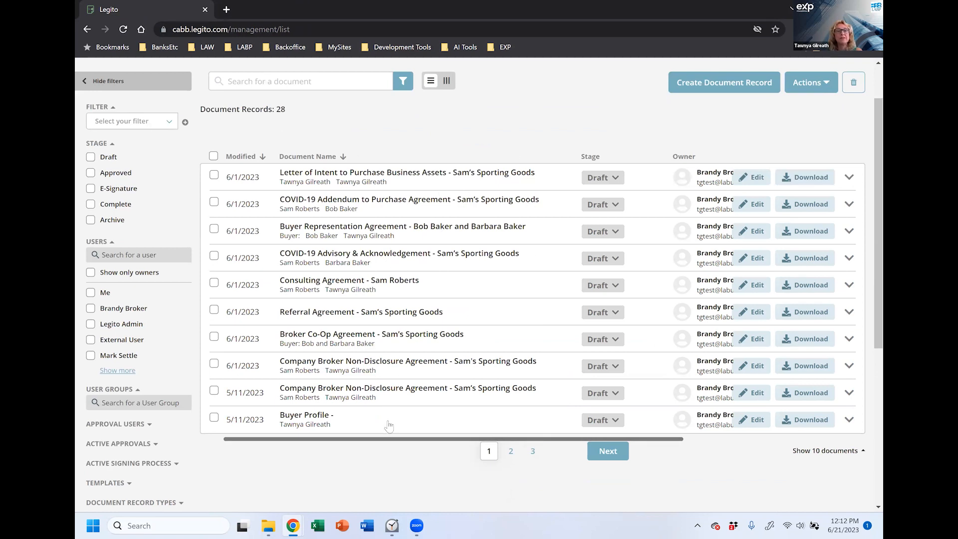
{"action": "scroll", "coordinate": [512, 159], "scroll_direction": "up", "scroll_amount": 2}
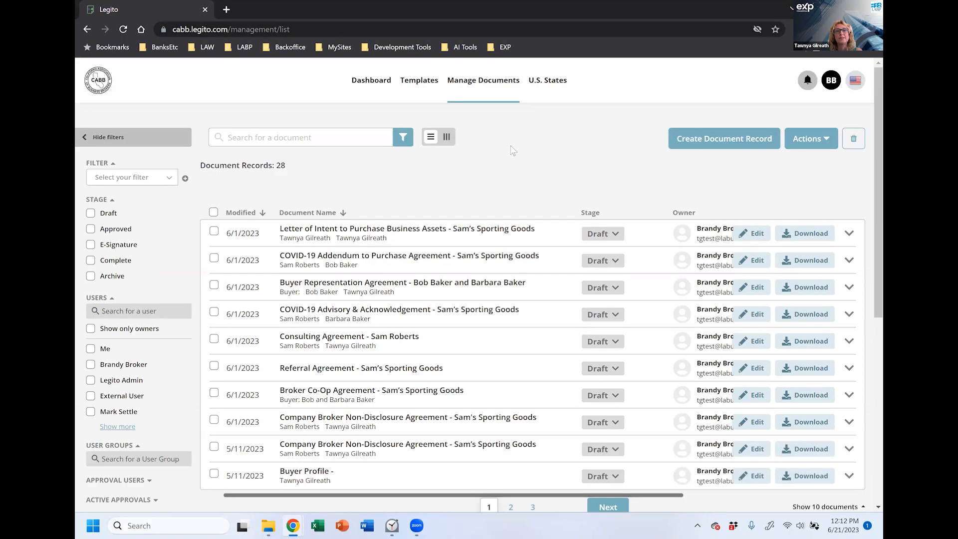
{"action": "left_click", "coordinate": [371, 81]}
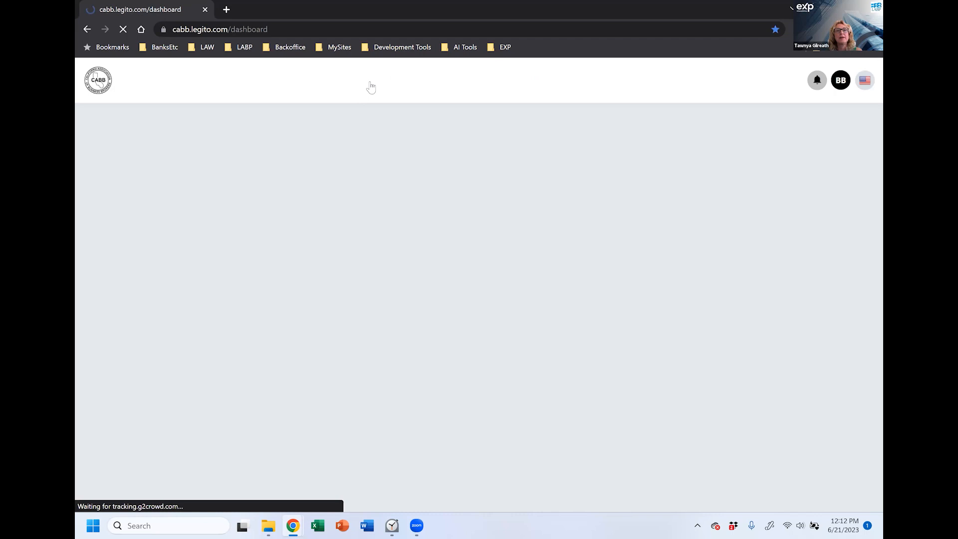
{"action": "scroll", "coordinate": [392, 352], "scroll_direction": "down", "scroll_amount": 1}
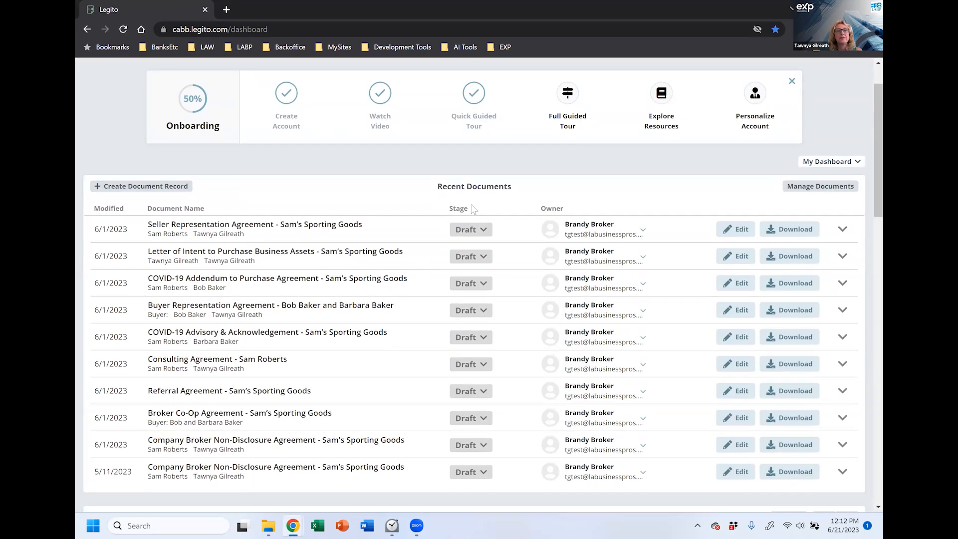
{"action": "scroll", "coordinate": [384, 367], "scroll_direction": "down", "scroll_amount": 1}
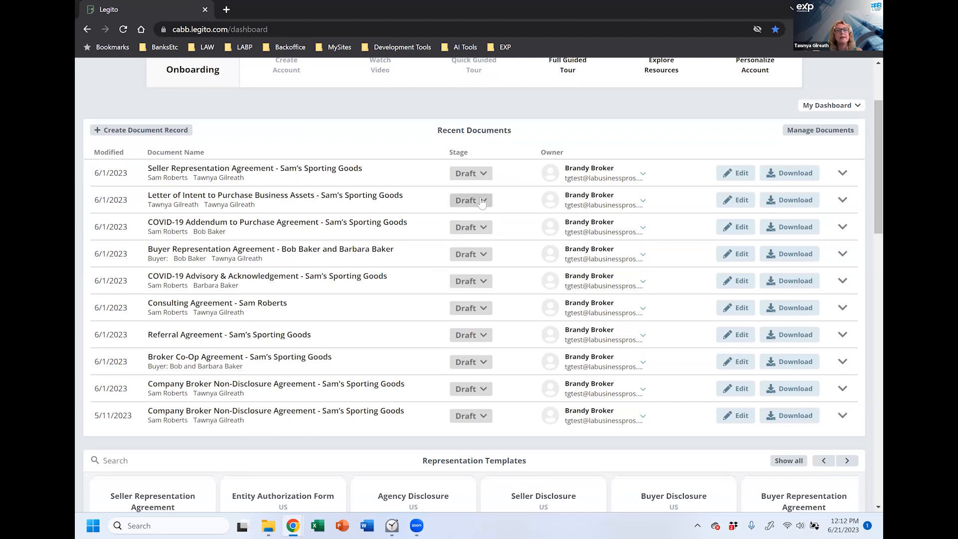
{"action": "scroll", "coordinate": [471, 202], "scroll_direction": "up", "scroll_amount": 2}
{"action": "left_click", "coordinate": [480, 84]}
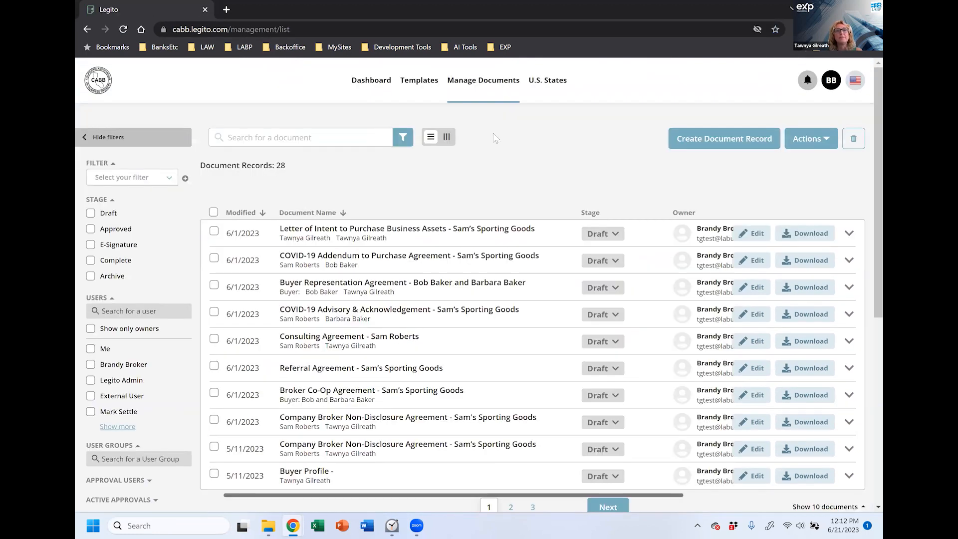
{"action": "left_click", "coordinate": [344, 142]}
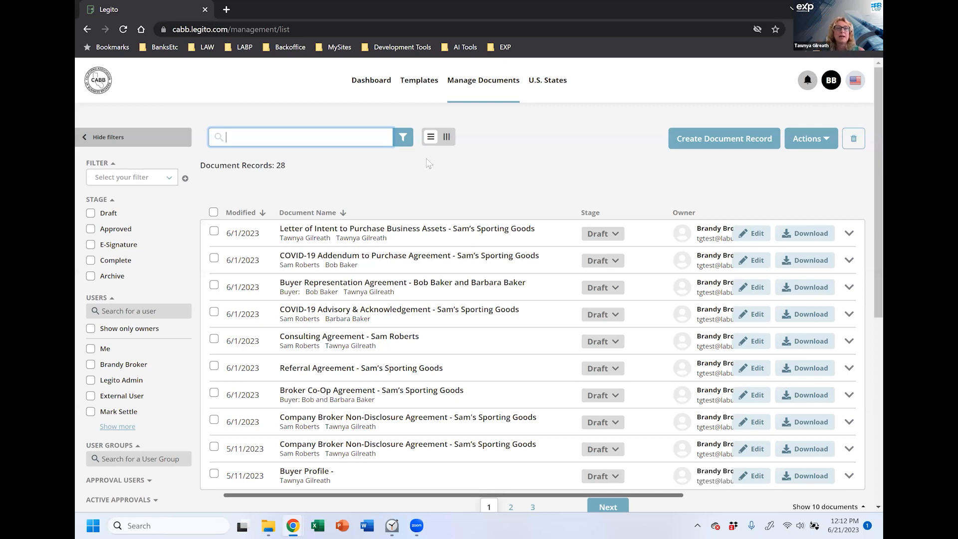
{"action": "scroll", "coordinate": [375, 429], "scroll_direction": "down", "scroll_amount": 2}
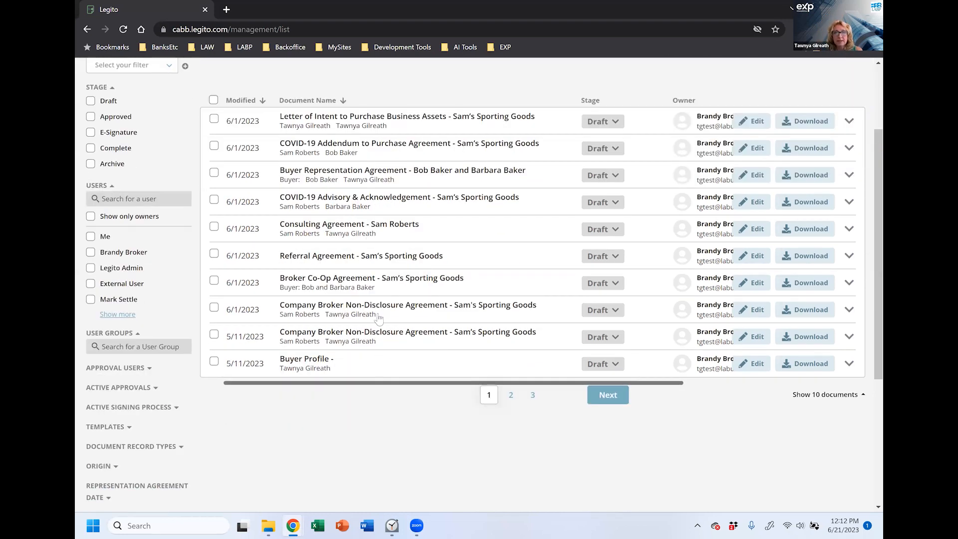
{"action": "scroll", "coordinate": [377, 300], "scroll_direction": "up", "scroll_amount": 1}
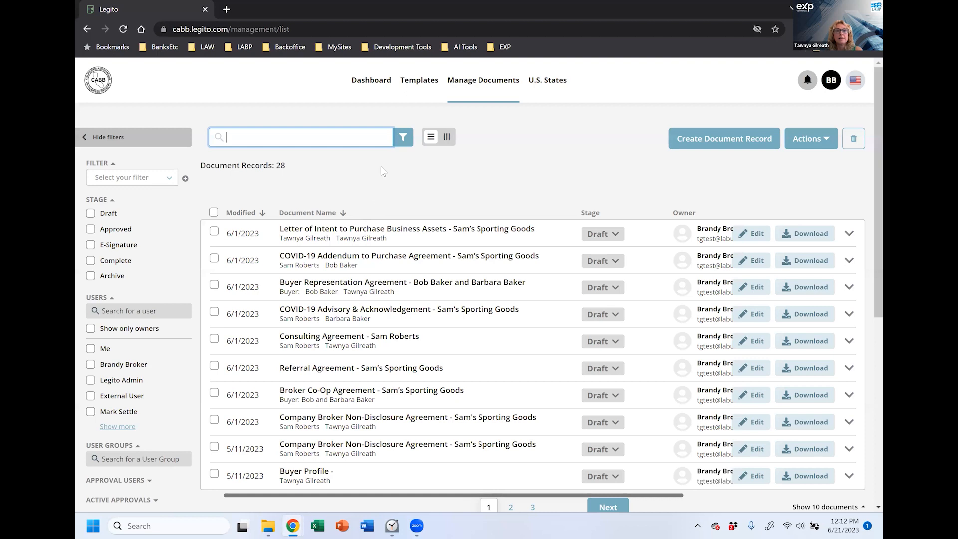
Step: Create a Seller Representation Agreement draft from the Representation templates
{"action": "left_click", "coordinate": [418, 81]}
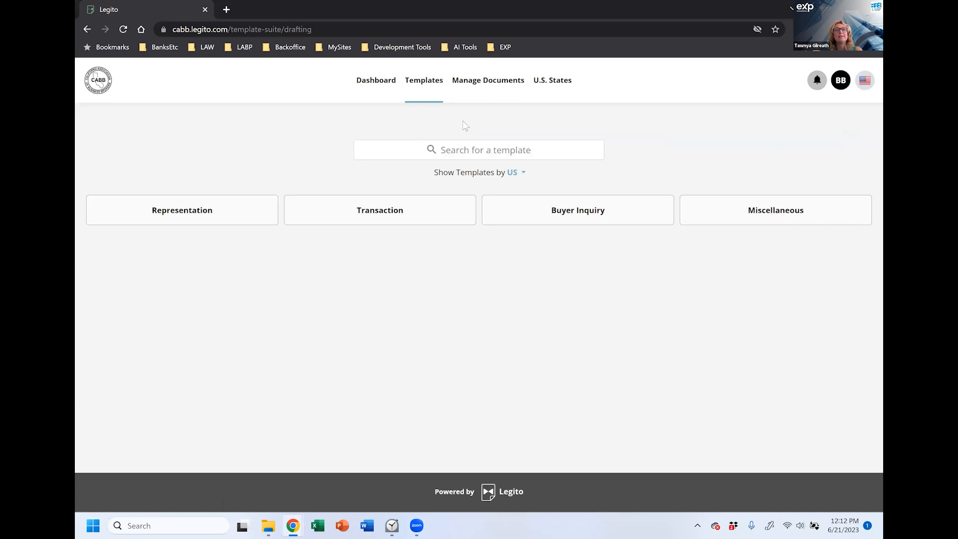
{"action": "left_click", "coordinate": [179, 208]}
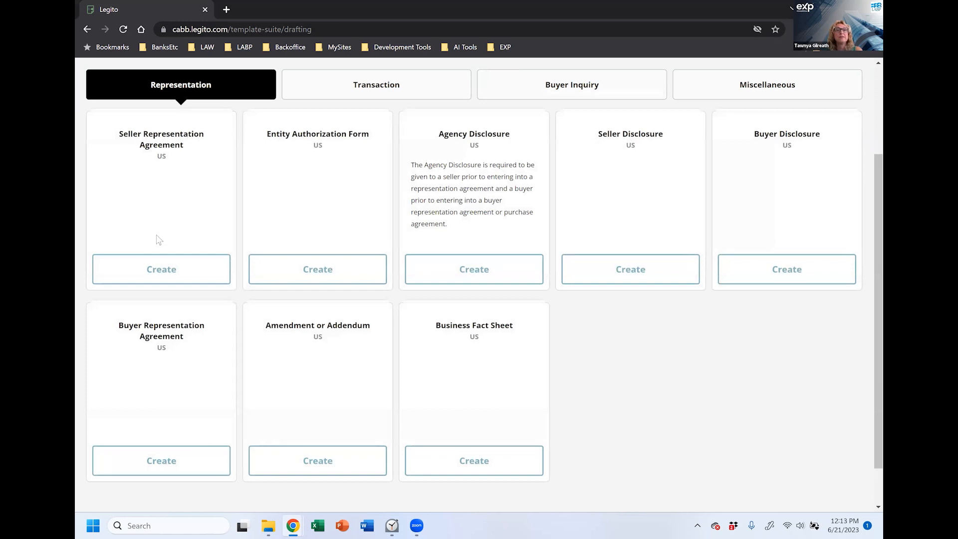
{"action": "left_click", "coordinate": [168, 276]}
{"action": "left_click", "coordinate": [165, 272]}
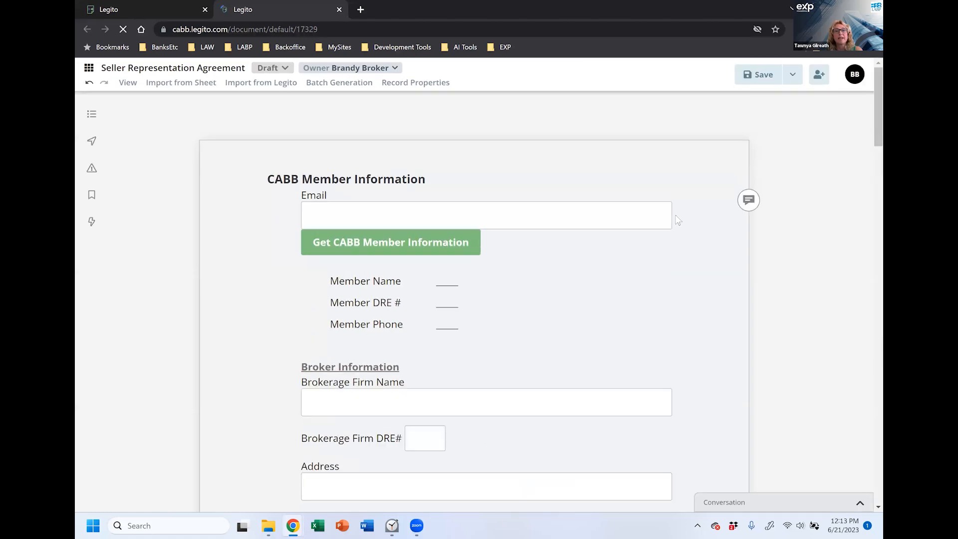
Step: Enter the member's e-mail address and fetch their CABB member information
{"action": "left_click", "coordinate": [382, 214]}
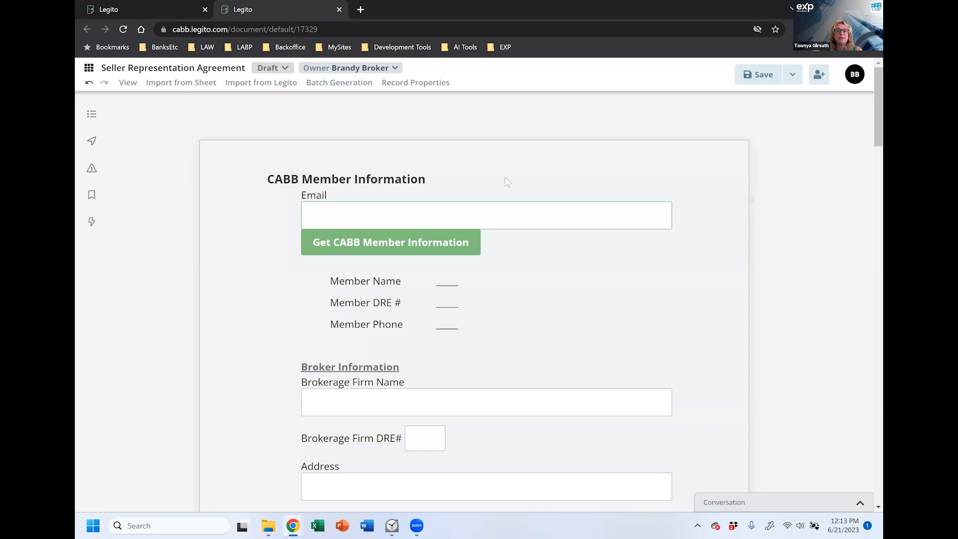
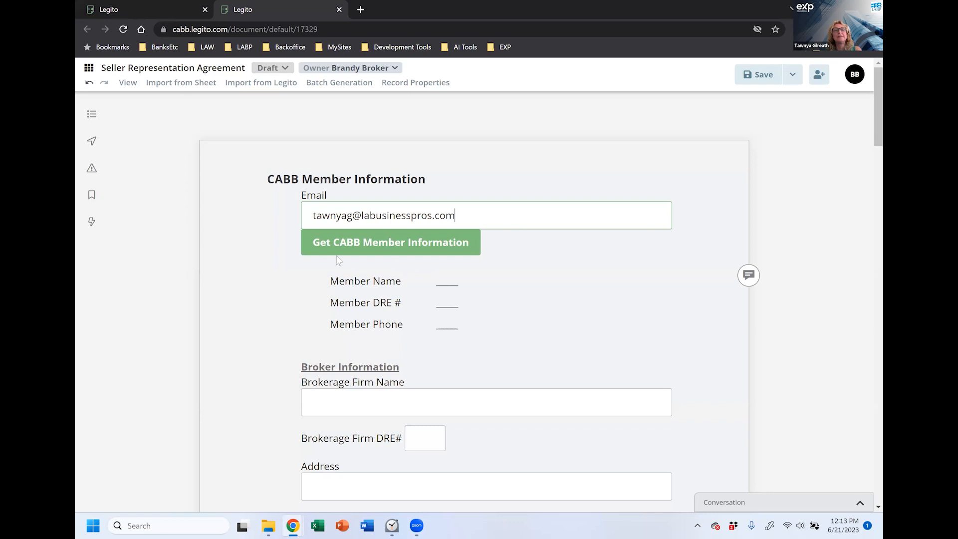
{"action": "left_click", "coordinate": [369, 249]}
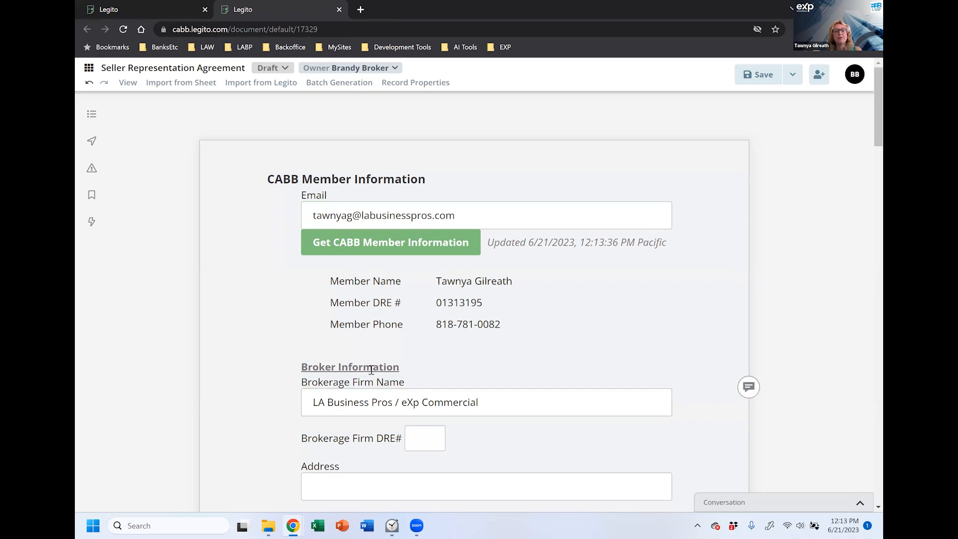
{"action": "scroll", "coordinate": [575, 335], "scroll_direction": "down", "scroll_amount": 5}
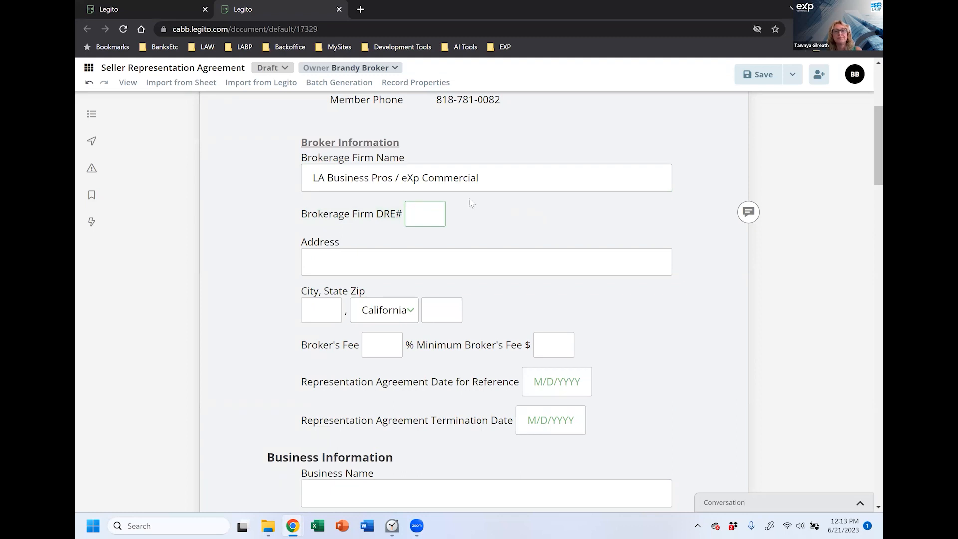
Step: Fill in the brokerage firm's DRE number, street address, city and zip code
{"action": "left_click", "coordinate": [318, 253]}
{"action": "scroll", "coordinate": [662, 134], "scroll_direction": "up", "scroll_amount": 5}
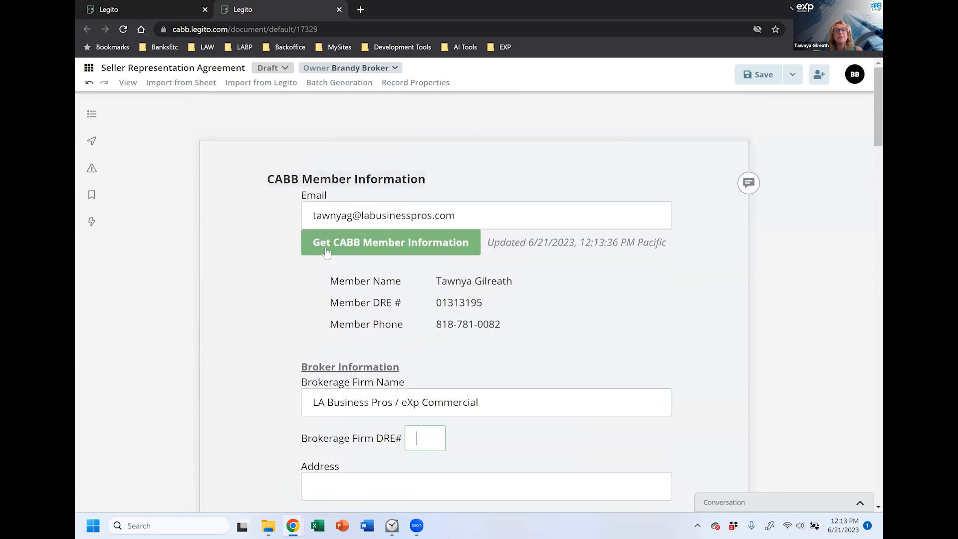
{"action": "scroll", "coordinate": [598, 330], "scroll_direction": "down", "scroll_amount": 3}
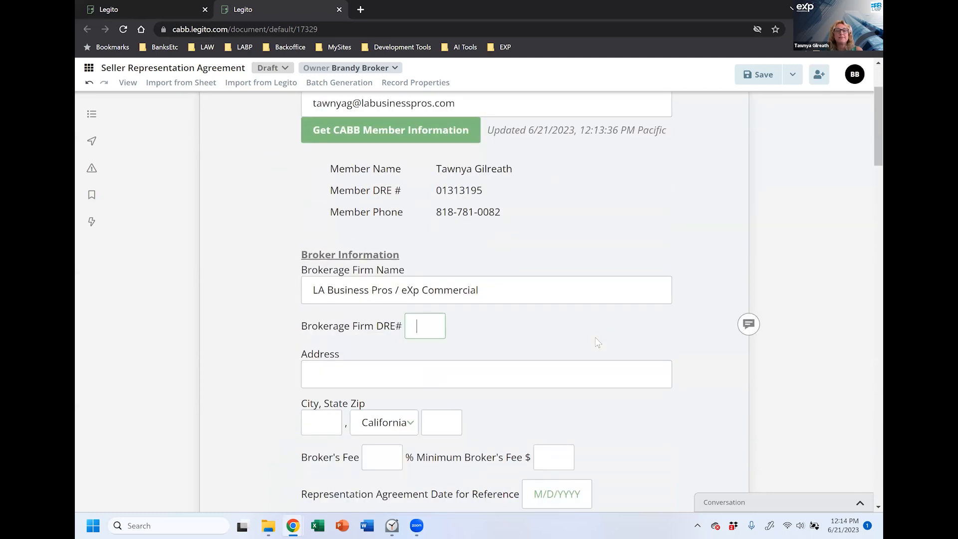
{"action": "type", "text": "9998877"}
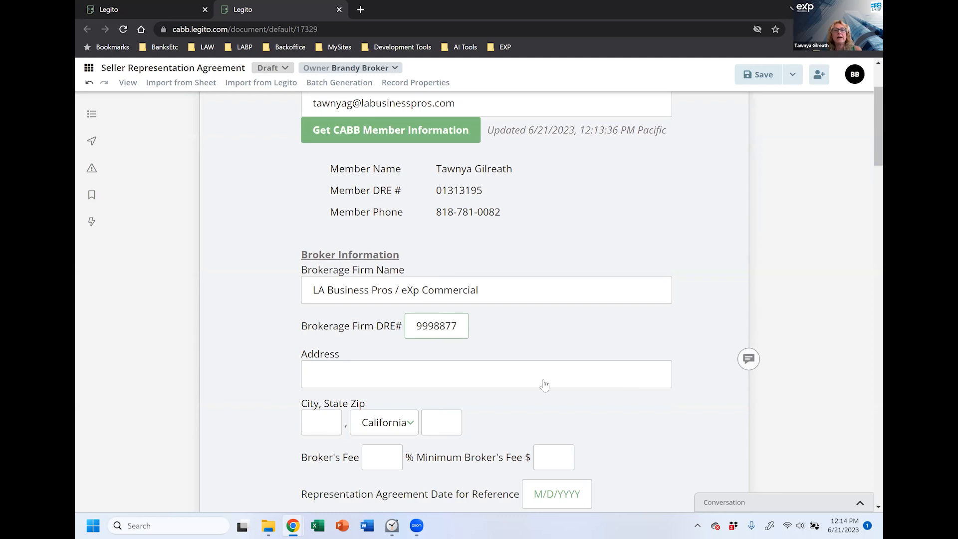
{"action": "left_click", "coordinate": [505, 370]}
{"action": "type", "text": "100 main st"}
{"action": "left_click", "coordinate": [327, 425]}
{"action": "type", "text": "palm desert"}
{"action": "key", "text": "Tab"}
{"action": "key", "text": "Tab"}
{"action": "type", "text": "92260"}
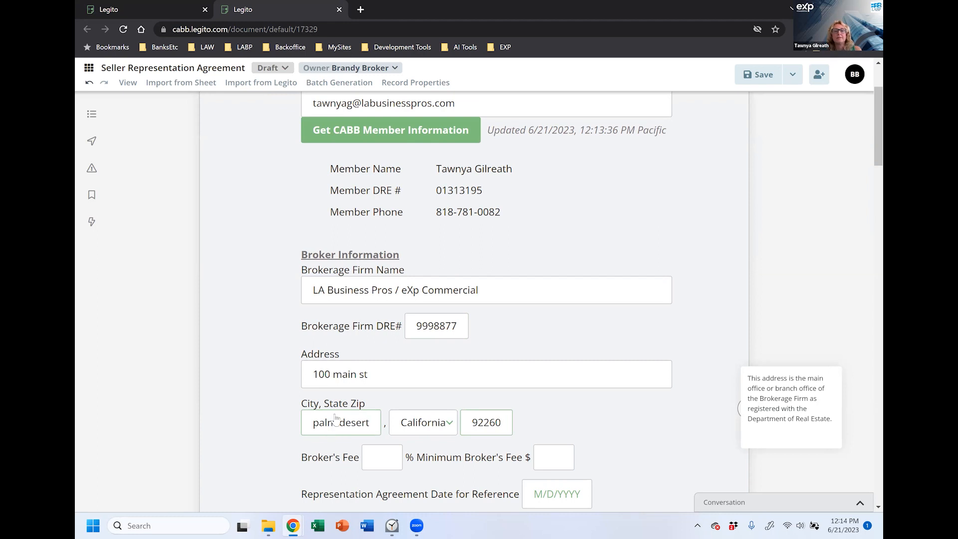
{"action": "scroll", "coordinate": [293, 259], "scroll_direction": "down", "scroll_amount": 1}
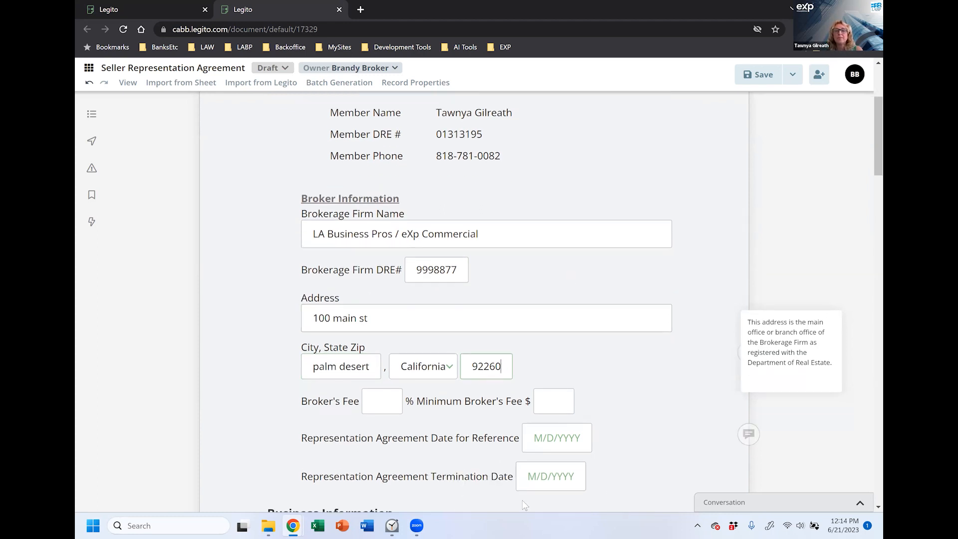
{"action": "scroll", "coordinate": [432, 385], "scroll_direction": "down", "scroll_amount": 1}
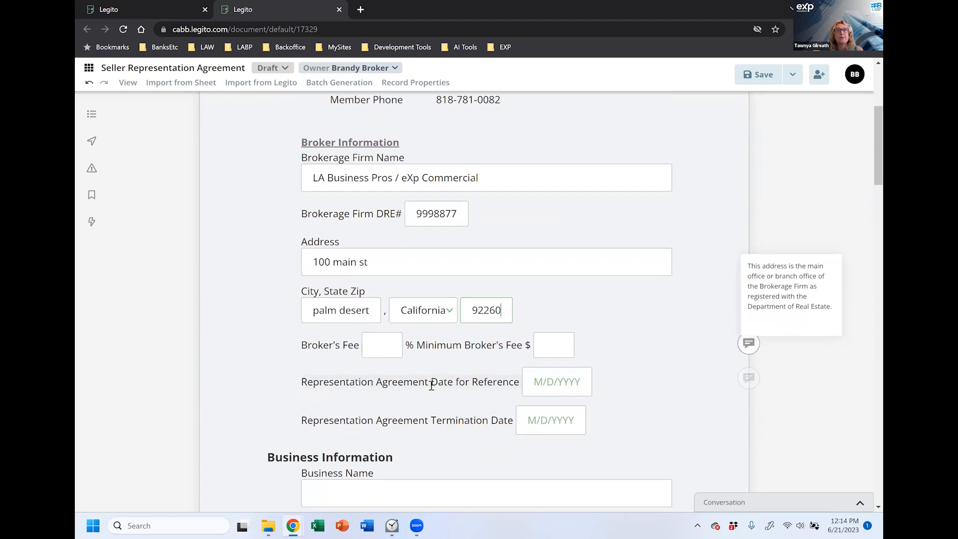
Step: Set the Broker's Fee to 10% and the Minimum Broker's Fee to 25,000
{"action": "left_click", "coordinate": [369, 347]}
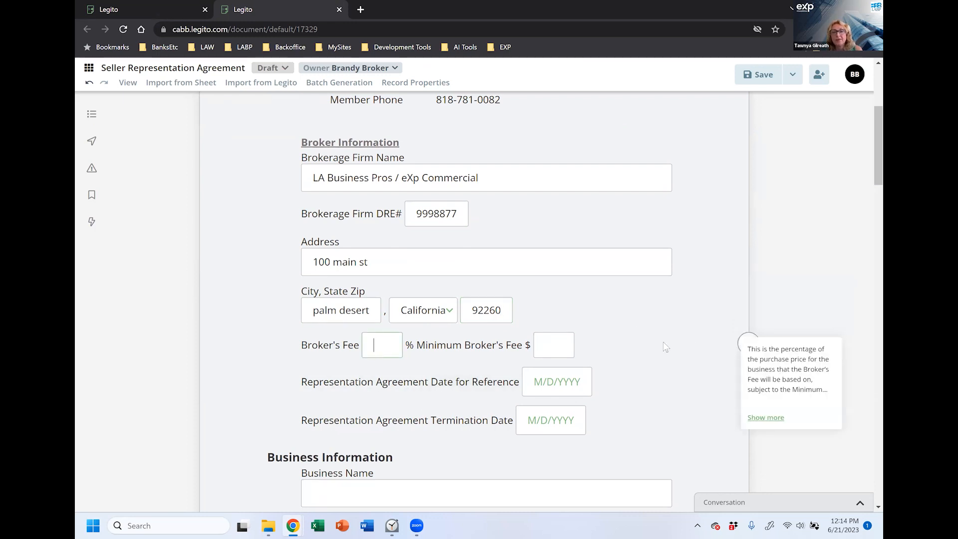
{"action": "scroll", "coordinate": [666, 347], "scroll_direction": "down", "scroll_amount": 1}
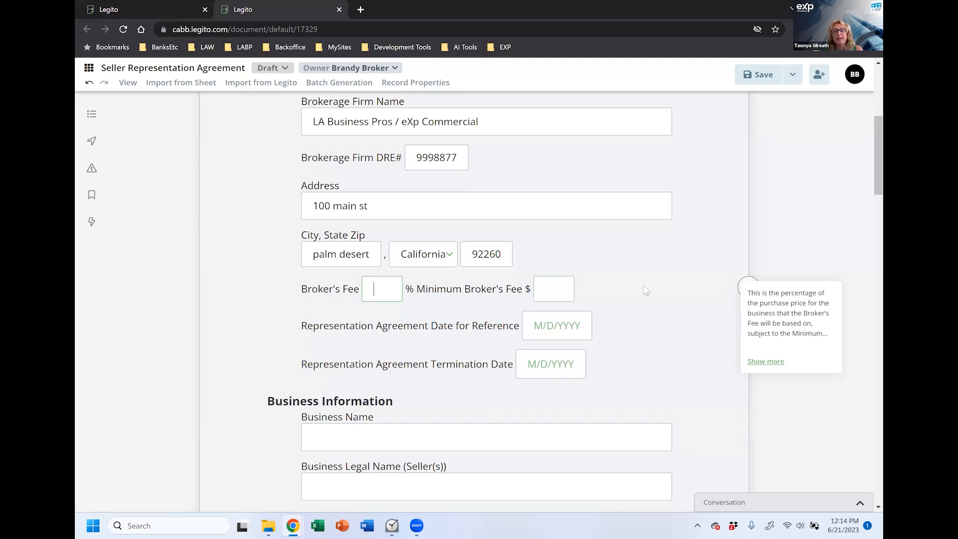
{"action": "type", "text": "10"}
{"action": "left_click", "coordinate": [547, 290]}
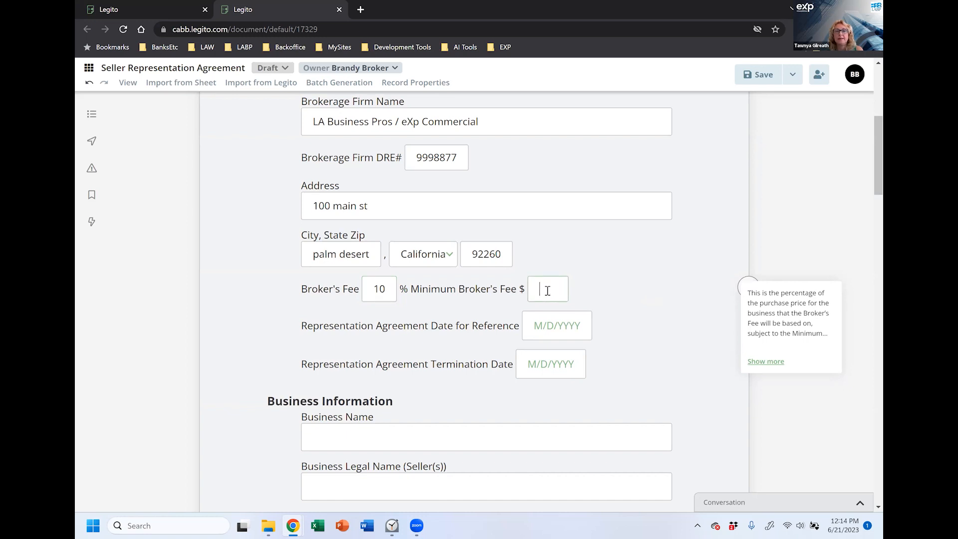
{"action": "type", "text": "25000"}
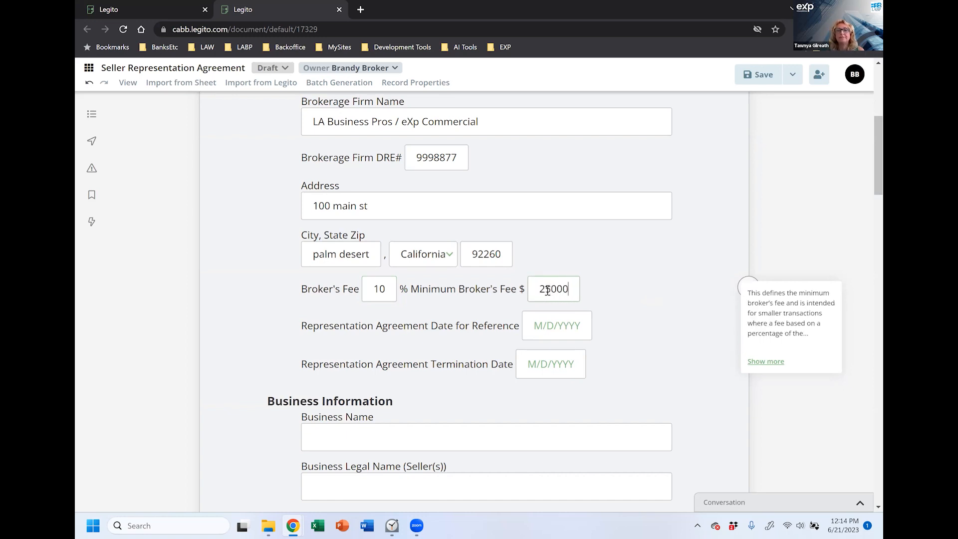
{"action": "left_click", "coordinate": [641, 311]}
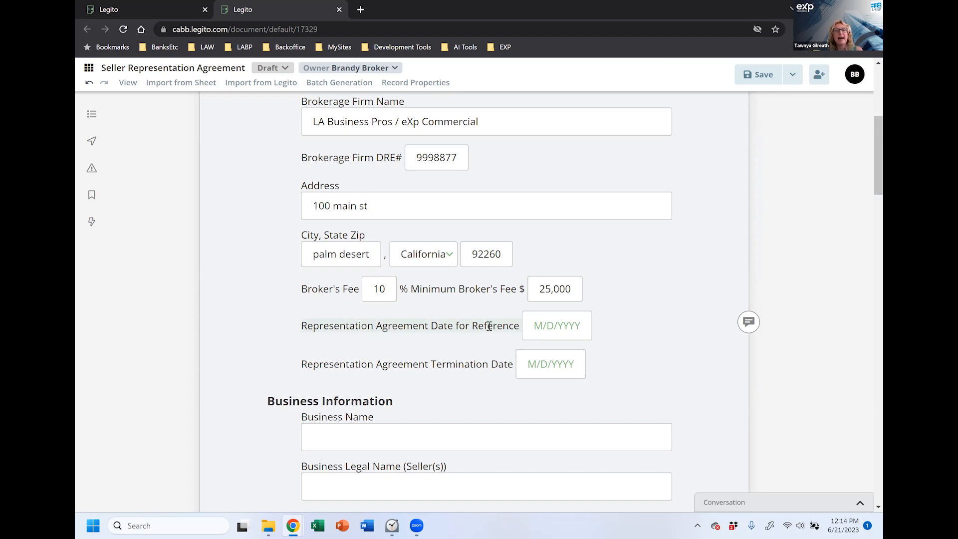
Step: Set the reference date to June 21, 2023
{"action": "left_click", "coordinate": [547, 327]}
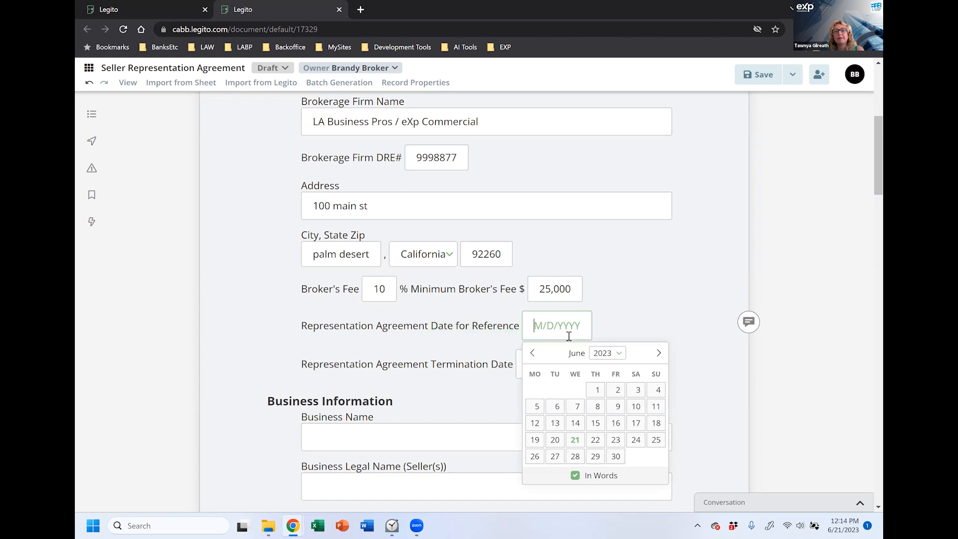
{"action": "left_click", "coordinate": [575, 441]}
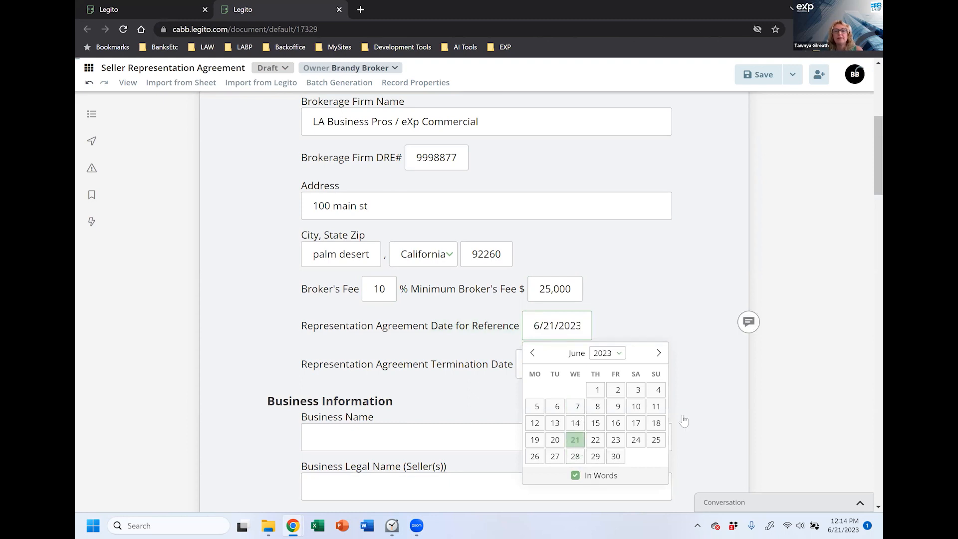
{"action": "left_click", "coordinate": [761, 308]}
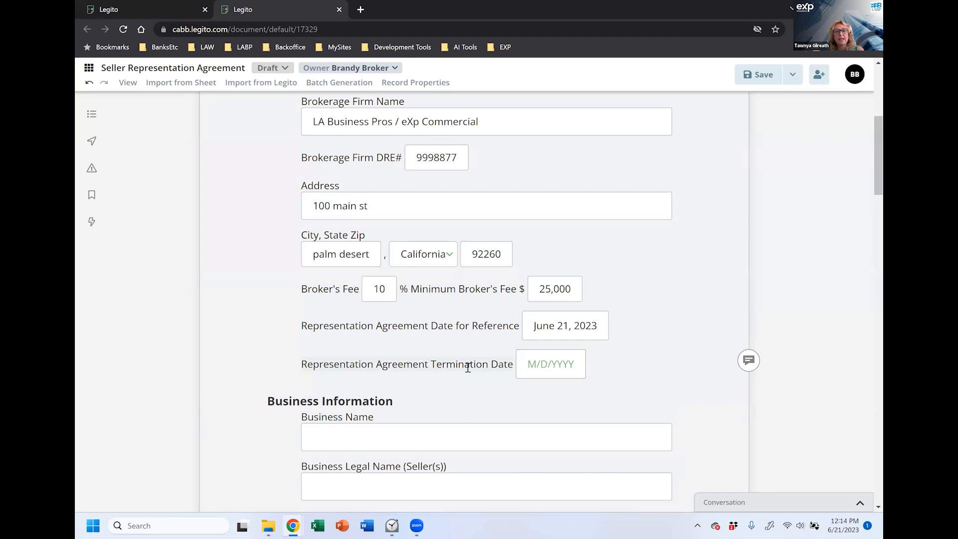
Step: Set the termination date to September 30, 2023
{"action": "left_click", "coordinate": [549, 367]}
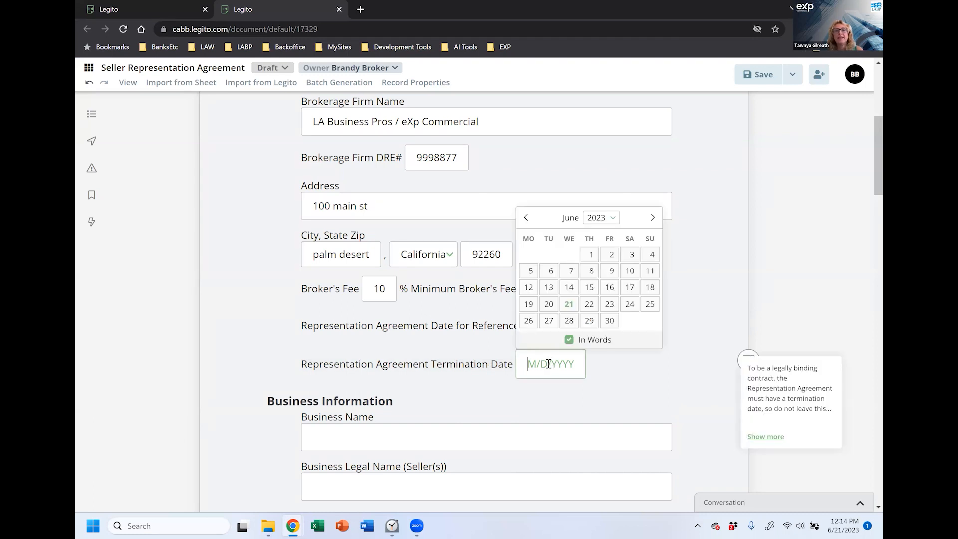
{"action": "left_click", "coordinate": [644, 377]}
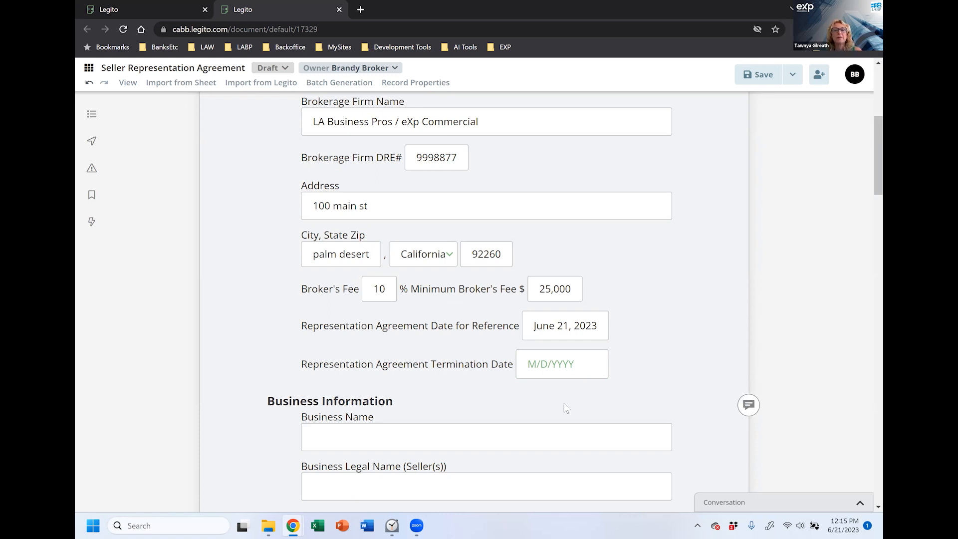
{"action": "left_click", "coordinate": [565, 356]}
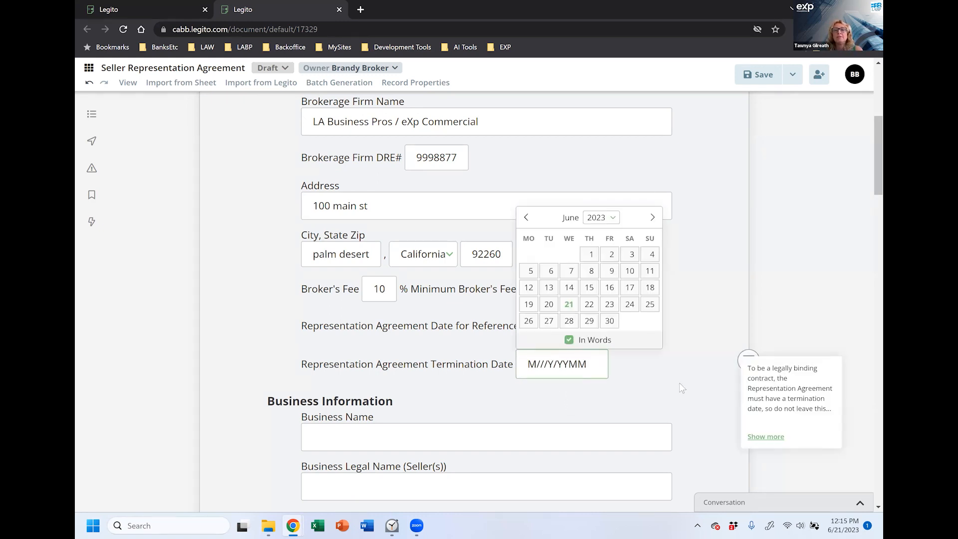
{"action": "left_click", "coordinate": [653, 217]}
{"action": "left_click", "coordinate": [652, 218]}
{"action": "left_click", "coordinate": [653, 217]}
{"action": "left_click", "coordinate": [630, 321]}
{"action": "left_click", "coordinate": [648, 415]}
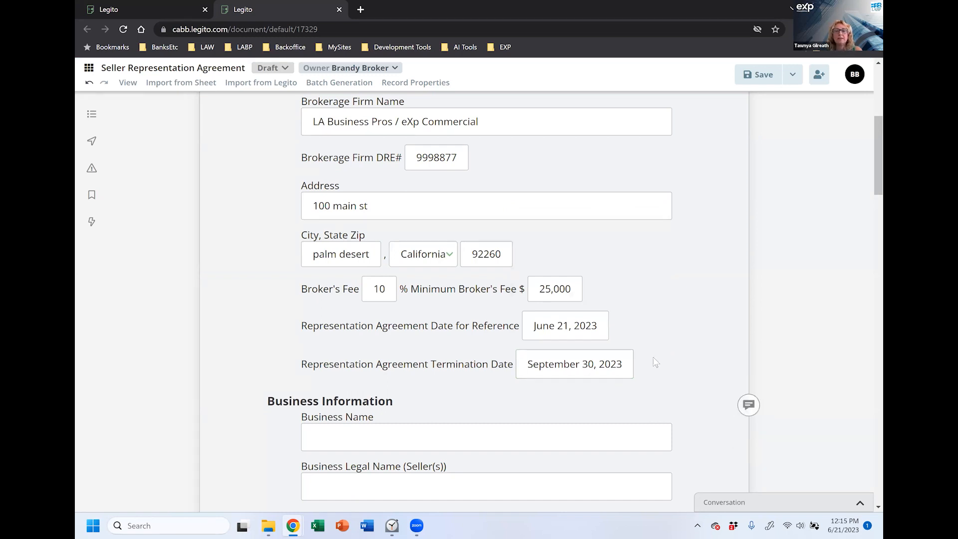
Step: Enter business name Jack's Bar & Grill and legal name ZYX Enterprises, Inc
{"action": "scroll", "coordinate": [655, 363], "scroll_direction": "down", "scroll_amount": 1}
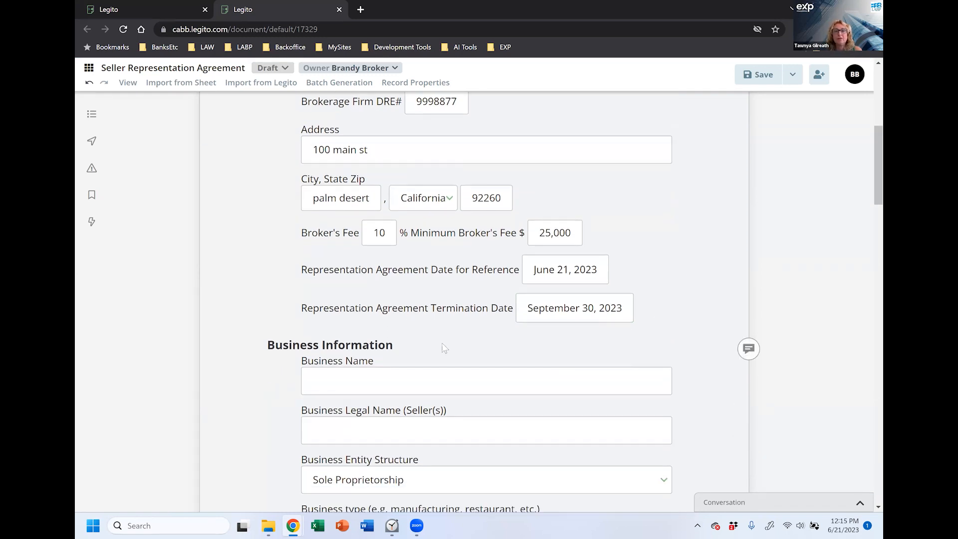
{"action": "scroll", "coordinate": [256, 387], "scroll_direction": "down", "scroll_amount": 1}
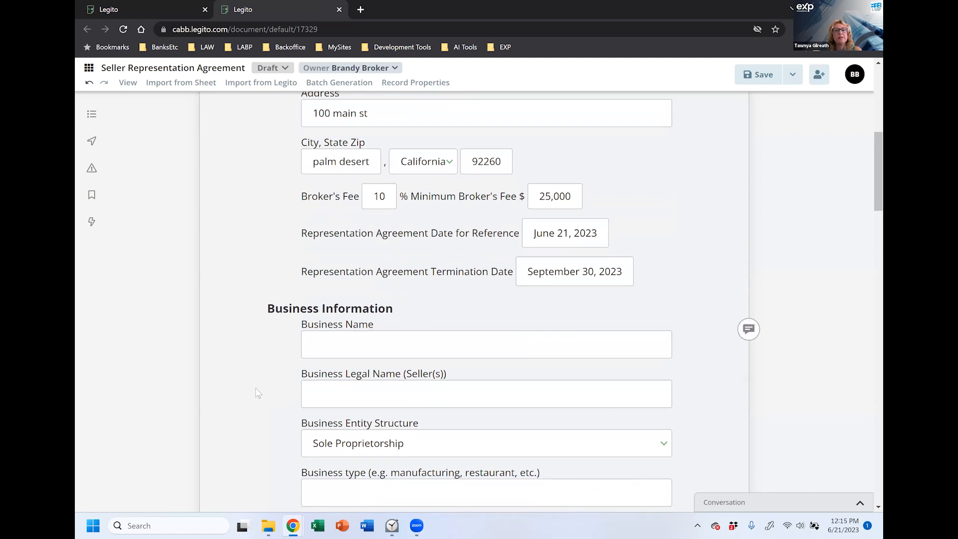
{"action": "scroll", "coordinate": [255, 388], "scroll_direction": "down", "scroll_amount": 2}
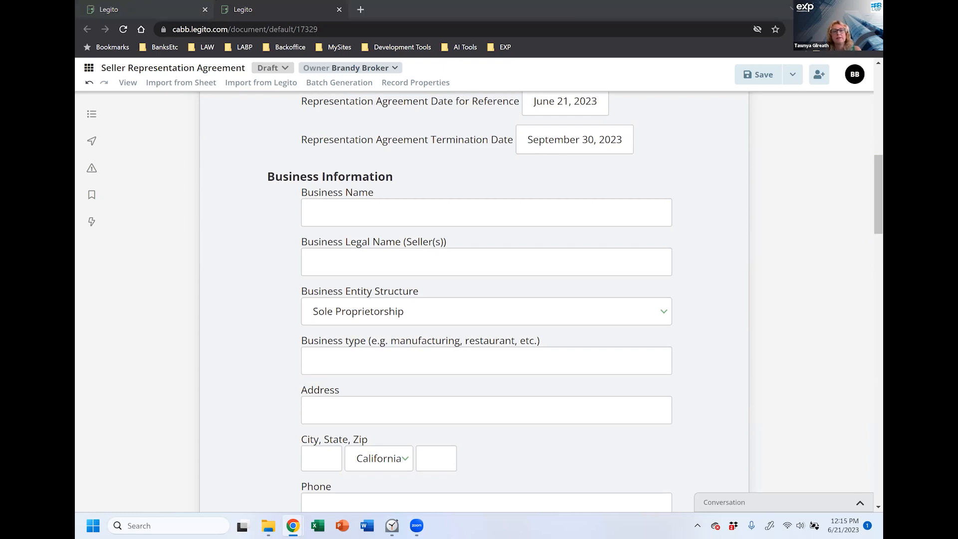
{"action": "left_click", "coordinate": [523, 205]}
{"action": "type", "text": "Jack’s Bar & Grill"}
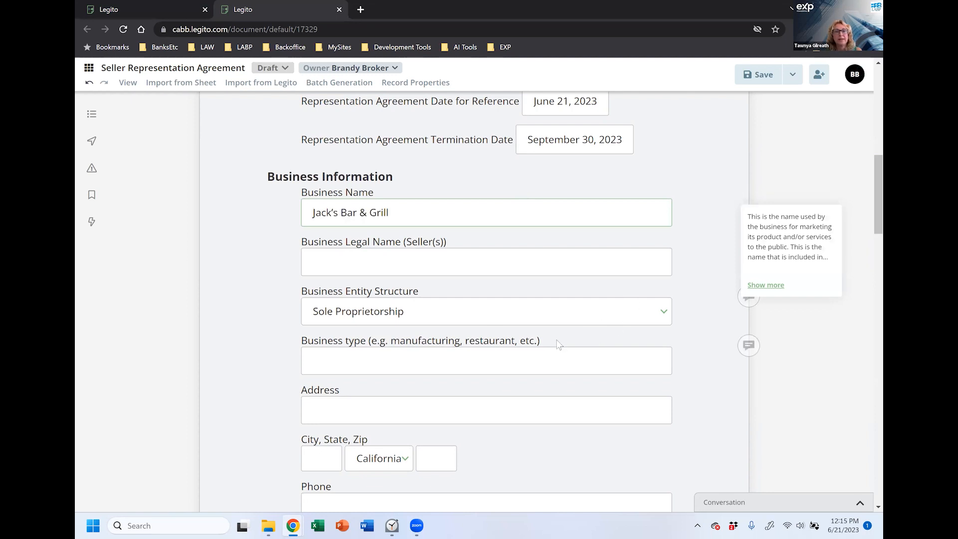
{"action": "left_click", "coordinate": [617, 270]}
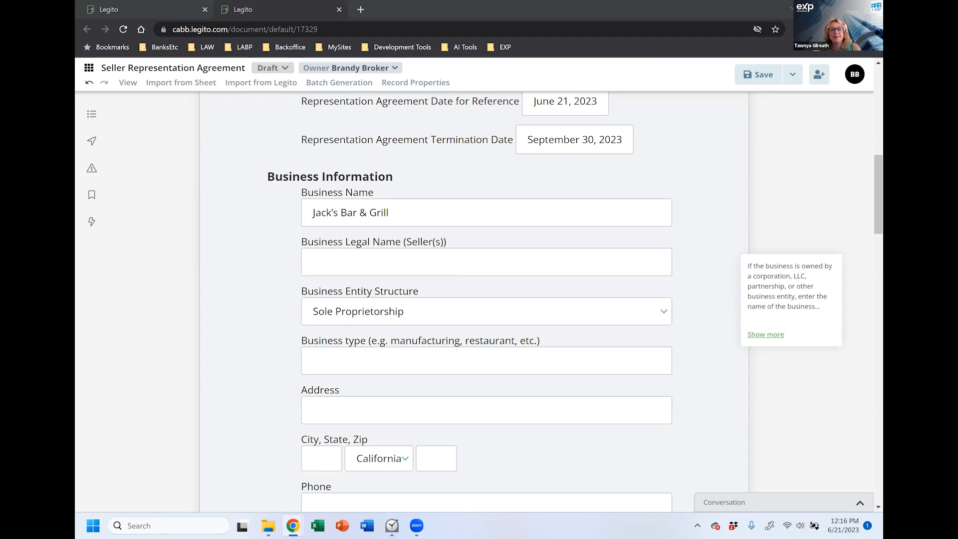
{"action": "left_click", "coordinate": [464, 264]}
{"action": "type", "text": "ZYX Enterprise"}
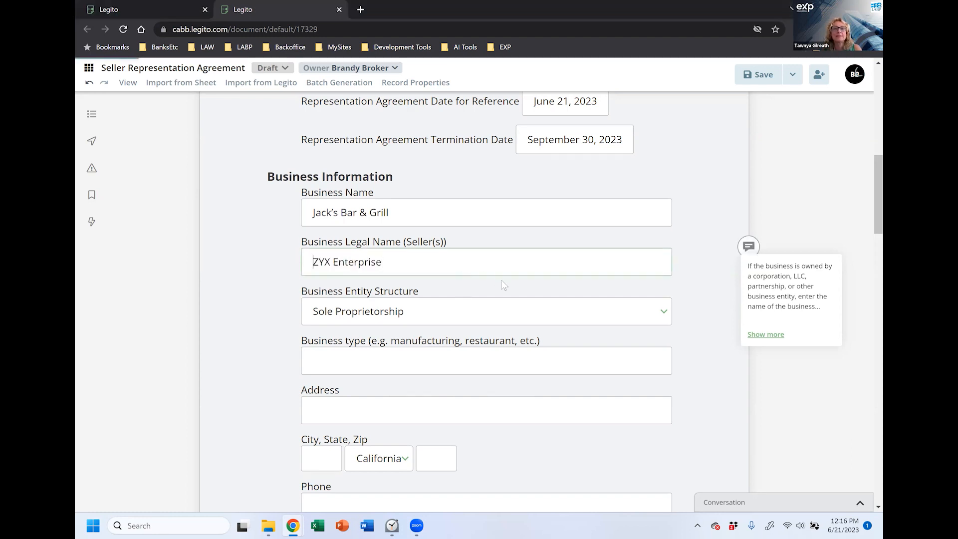
{"action": "type", "text": "s, INc."}
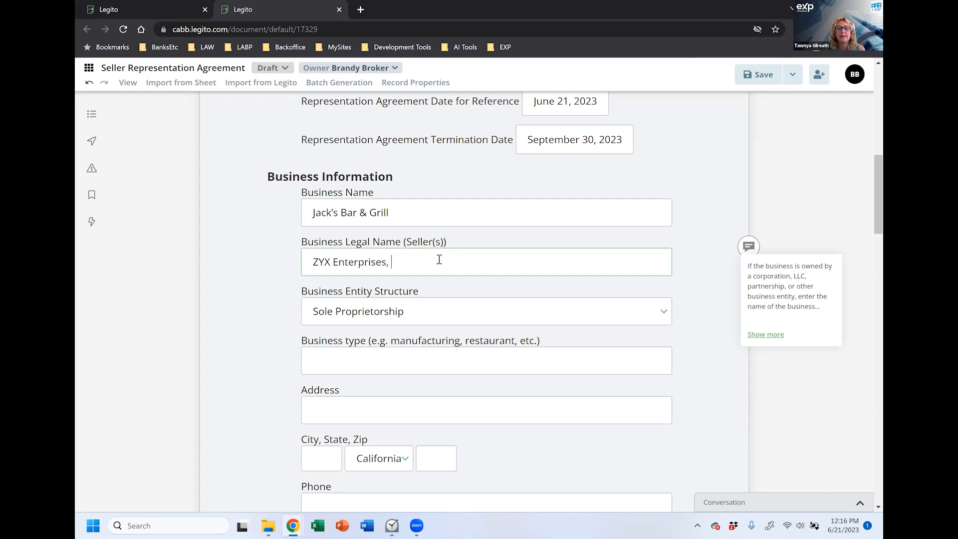
{"action": "key", "text": "BackSpace"}
{"action": "key", "text": "BackSpace"}
{"action": "type", "text": "nc."}
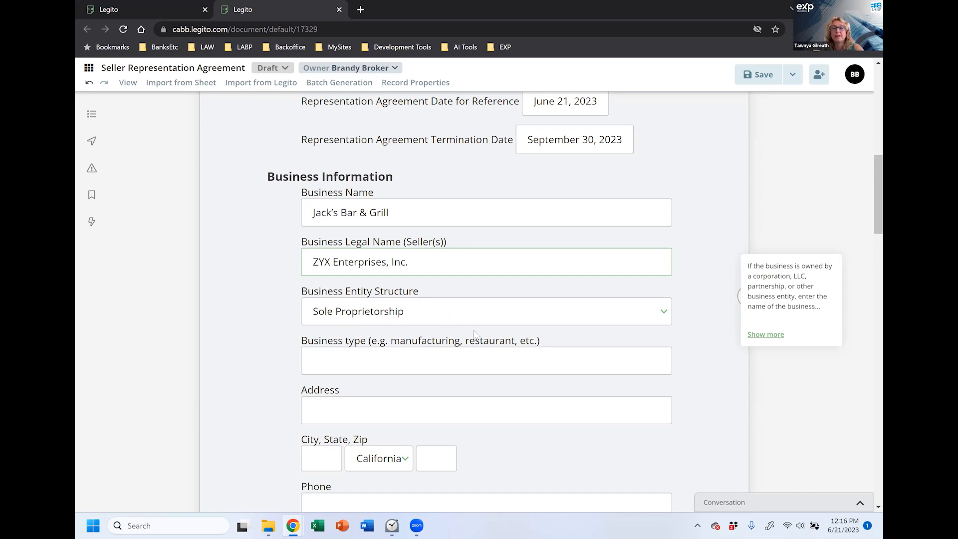
Step: Choose S-Corporation as the business entity structure
{"action": "left_click", "coordinate": [457, 320]}
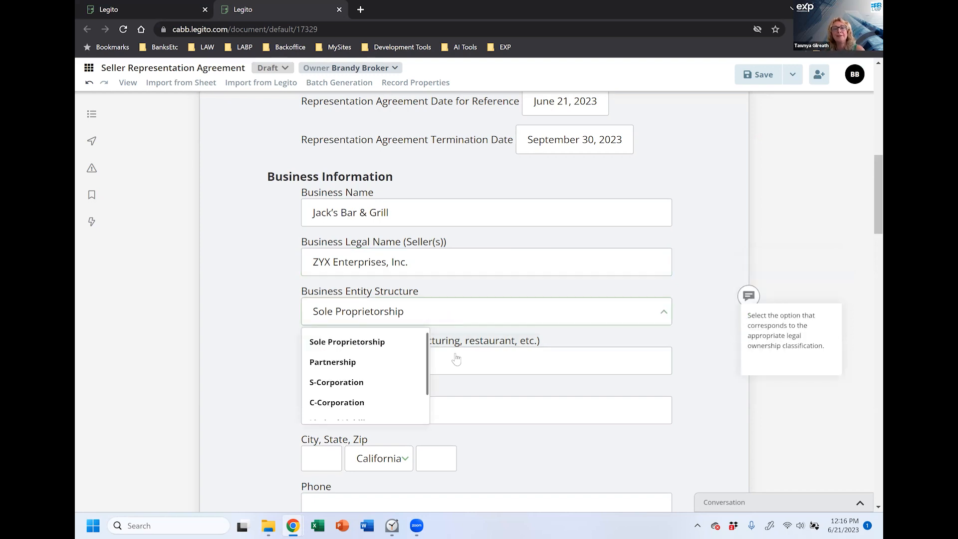
{"action": "left_click", "coordinate": [397, 385]}
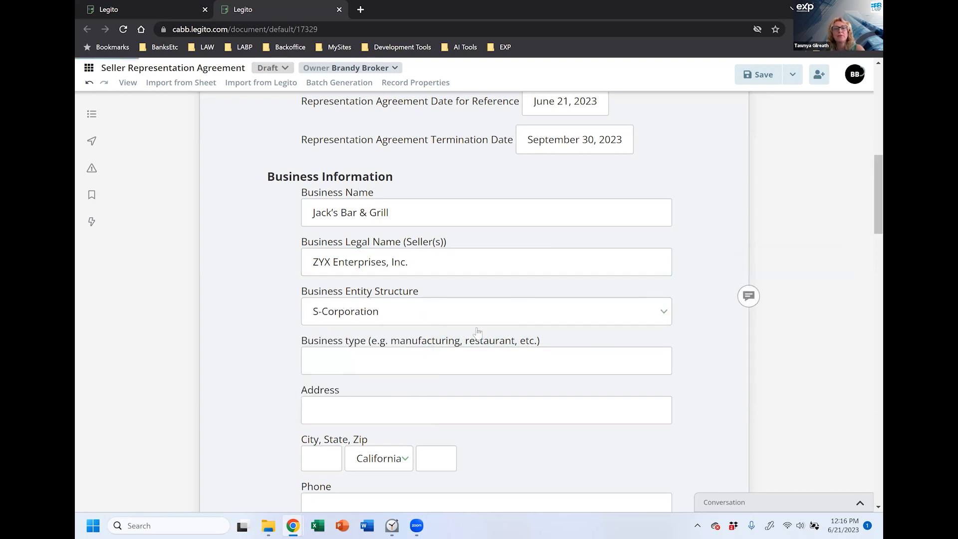
{"action": "left_click", "coordinate": [482, 364]}
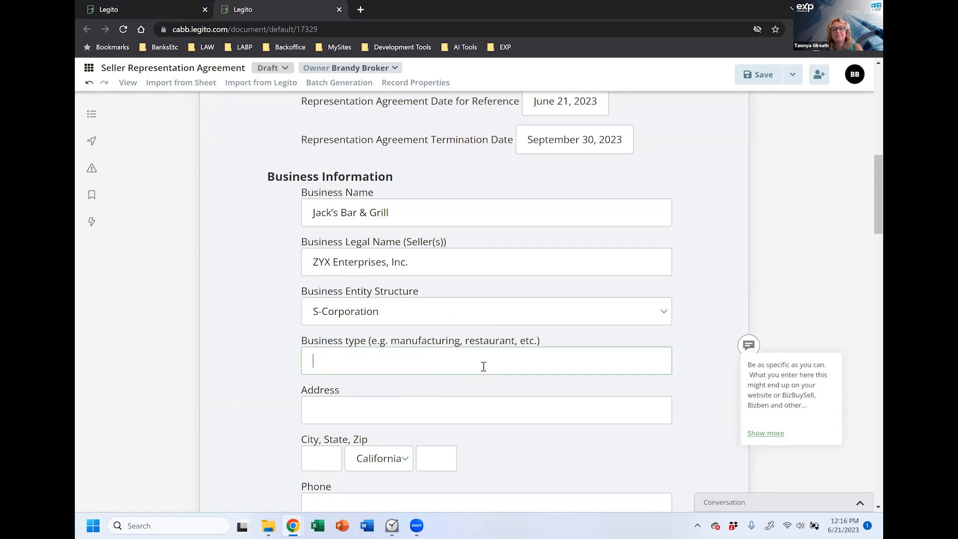
Step: Enter 'Casual dining restaurant and bar' as the business type after reading its guidance
{"action": "key", "text": "BackSpace"}
{"action": "key", "text": "BackSpace"}
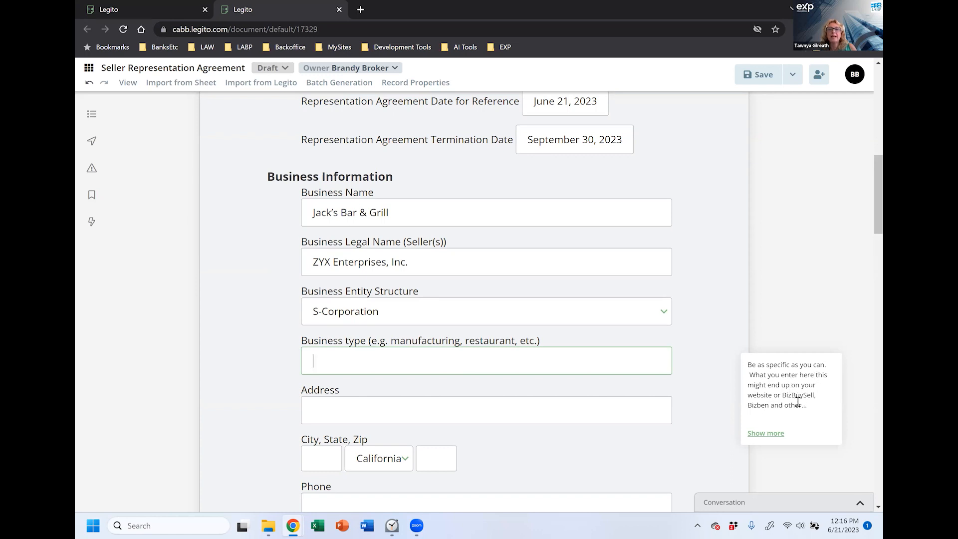
{"action": "left_click", "coordinate": [766, 433]}
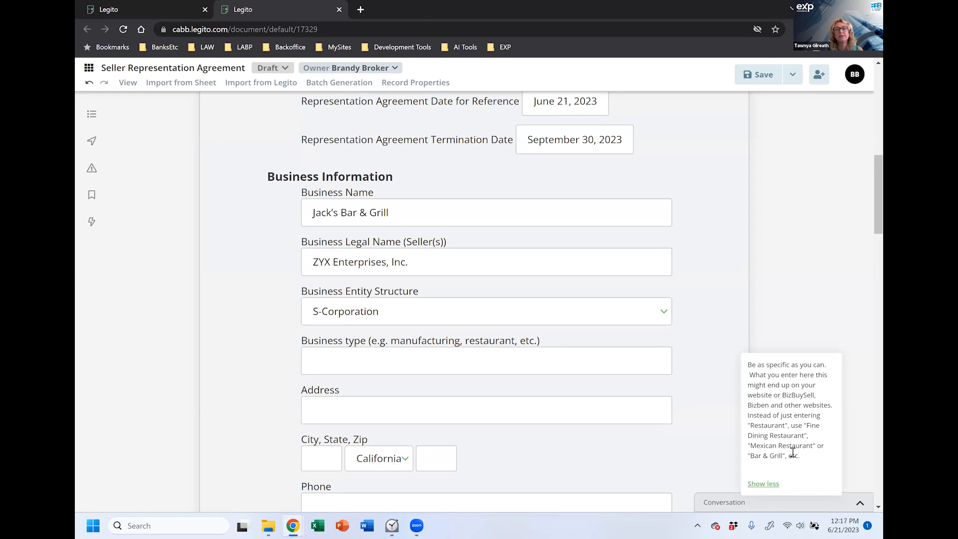
{"action": "left_click", "coordinate": [583, 357]}
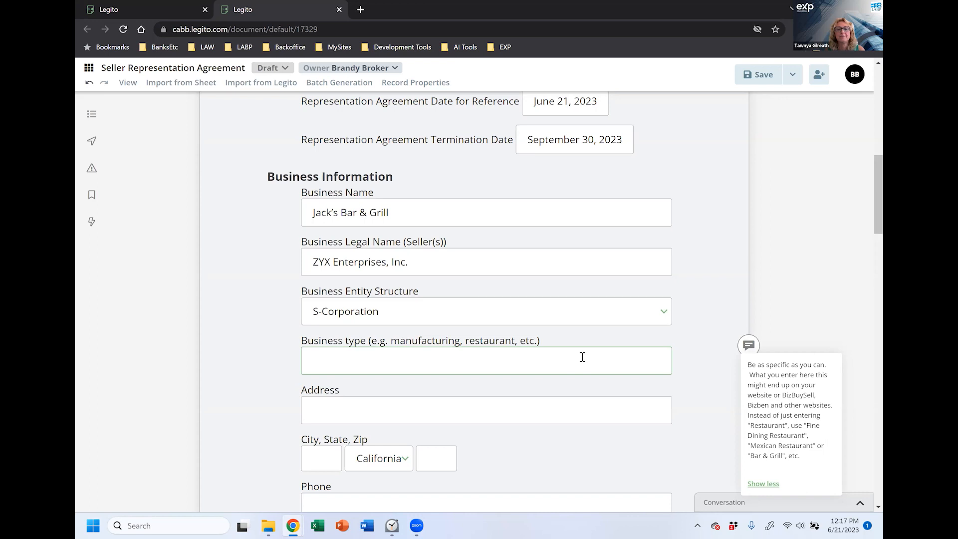
{"action": "type", "text": "Casual"}
{"action": "type", "text": " dining r"}
{"action": "key", "text": "BackSpace"}
{"action": "type", "text": "dining "}
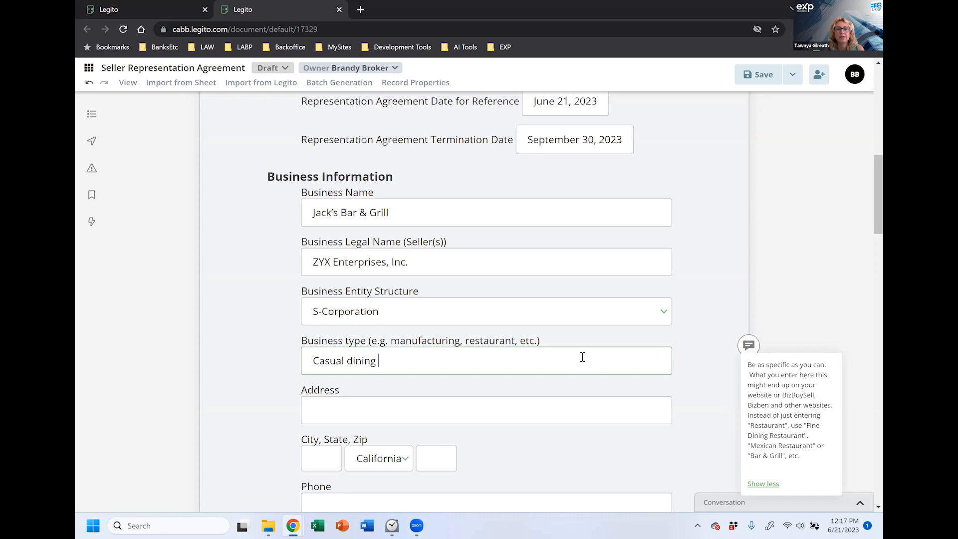
{"action": "type", "text": "raes"}
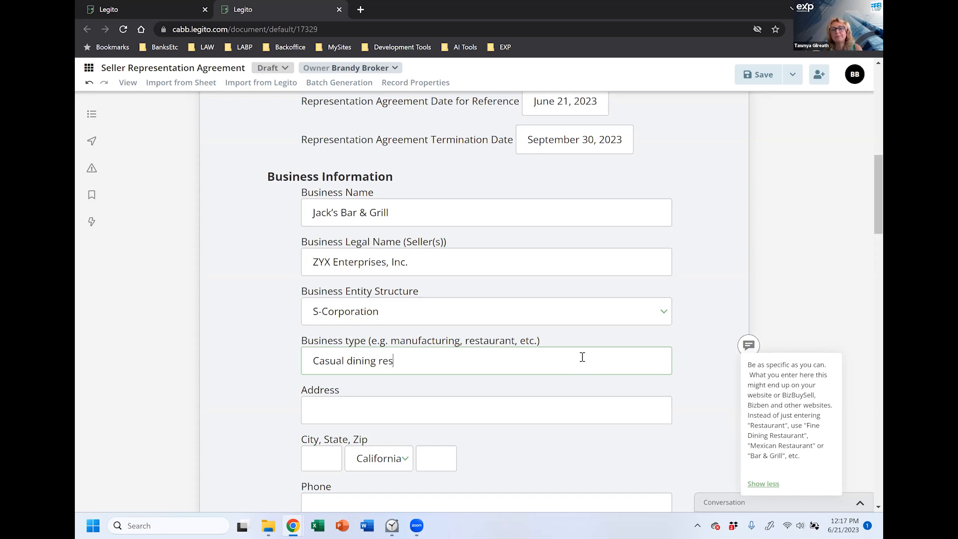
{"action": "type", "text": "taurant and bar"}
{"action": "left_click", "coordinate": [582, 404]}
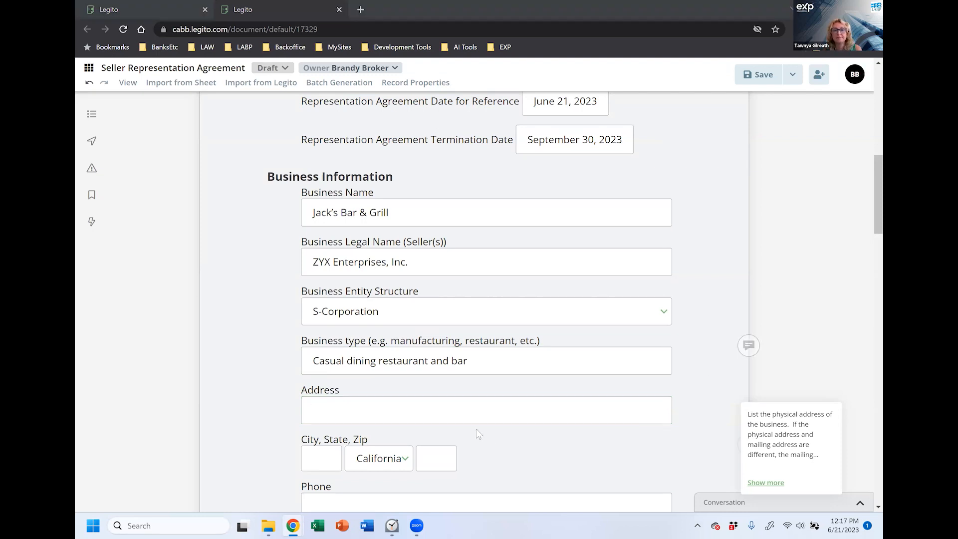
Step: Enter the business street address, city and zip code
{"action": "left_click", "coordinate": [475, 411]}
{"action": "type", "text": "3300 Main St"}
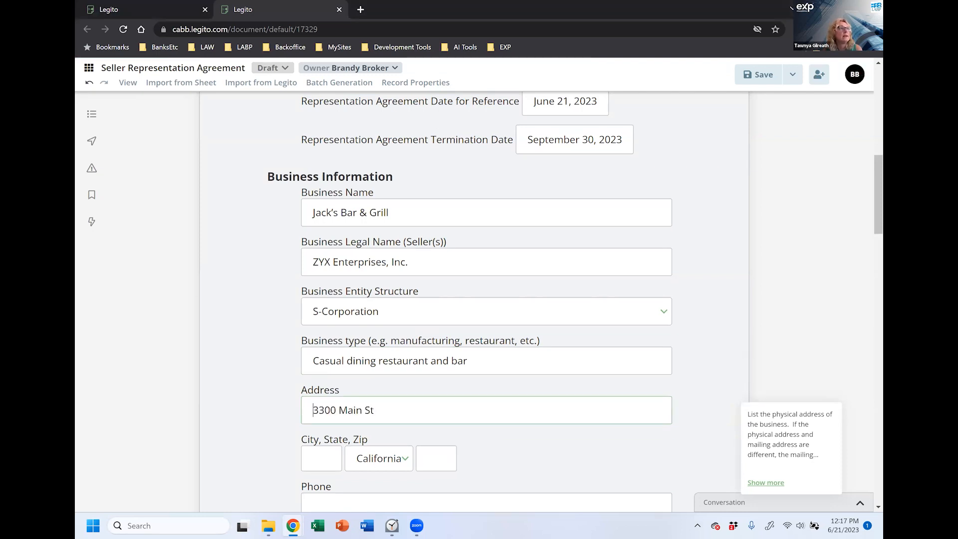
{"action": "left_click", "coordinate": [438, 463]}
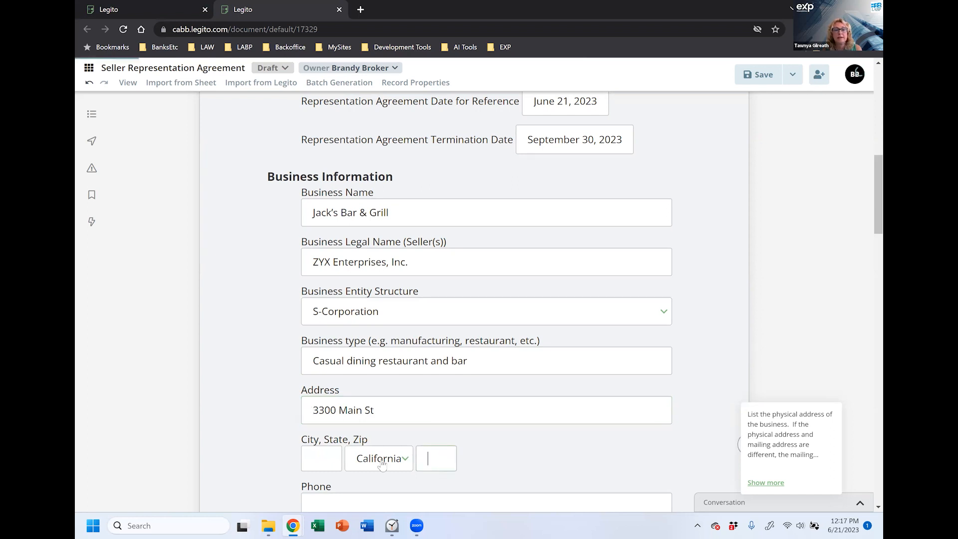
{"action": "left_click", "coordinate": [333, 460]}
{"action": "type", "text": "Any City"}
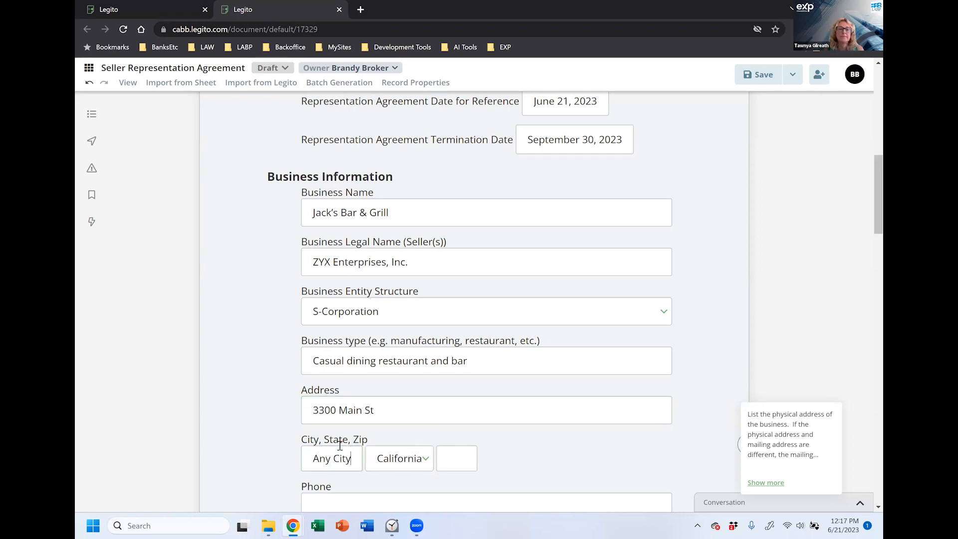
{"action": "left_click", "coordinate": [441, 458]}
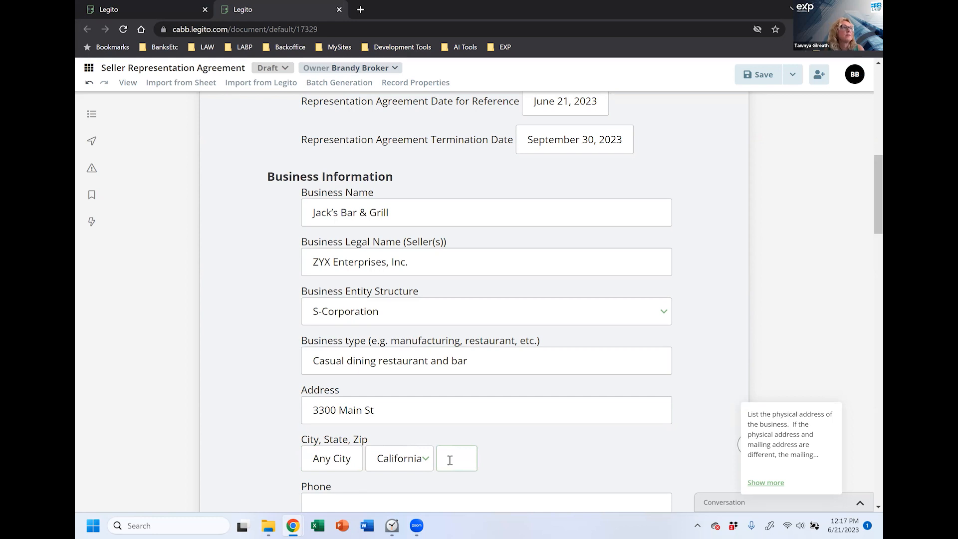
{"action": "type", "text": "90016"}
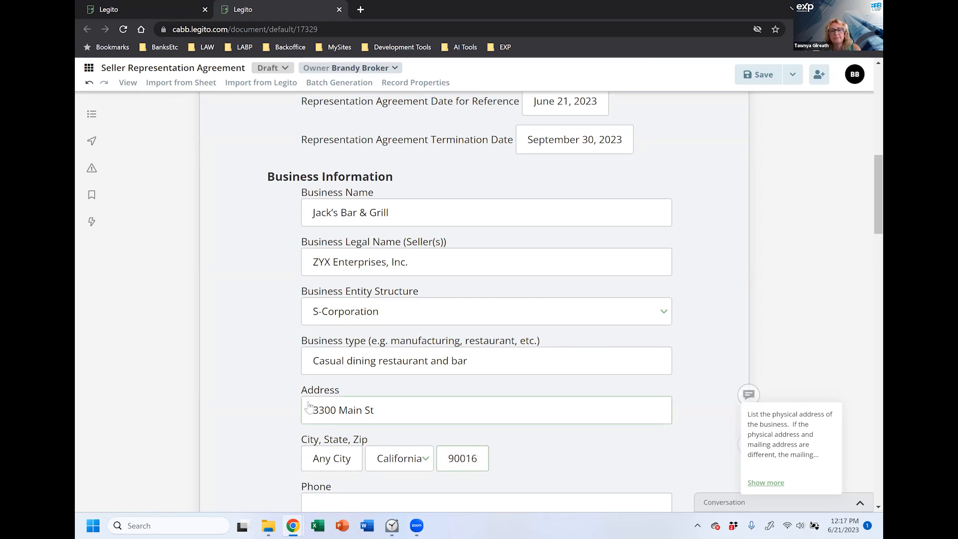
{"action": "scroll", "coordinate": [234, 385], "scroll_direction": "down", "scroll_amount": 3}
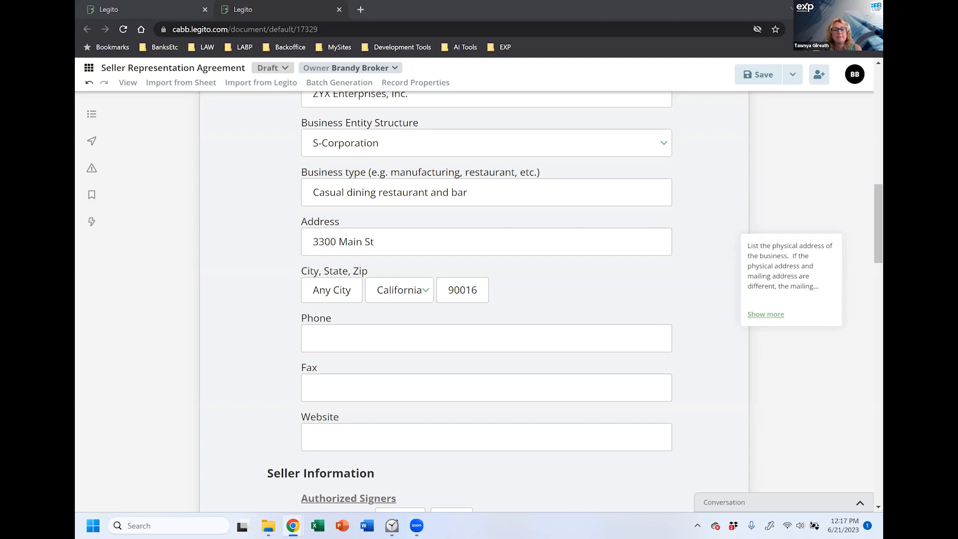
Step: Add the business phone number, fax as n/a, and website JacksBarGrill.com
{"action": "left_click", "coordinate": [389, 345]}
{"action": "key", "text": "ctrl+v"}
{"action": "left_click", "coordinate": [387, 393]}
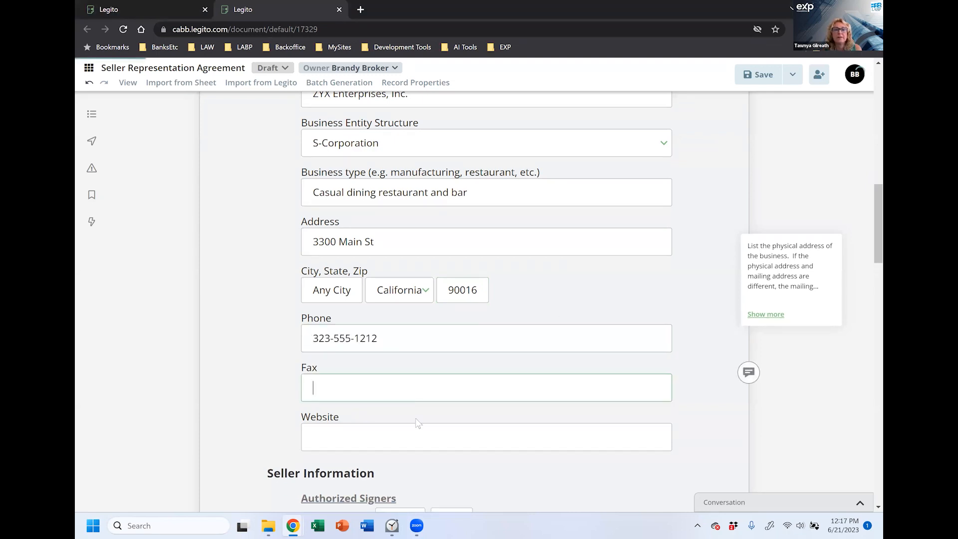
{"action": "type", "text": "n/a"}
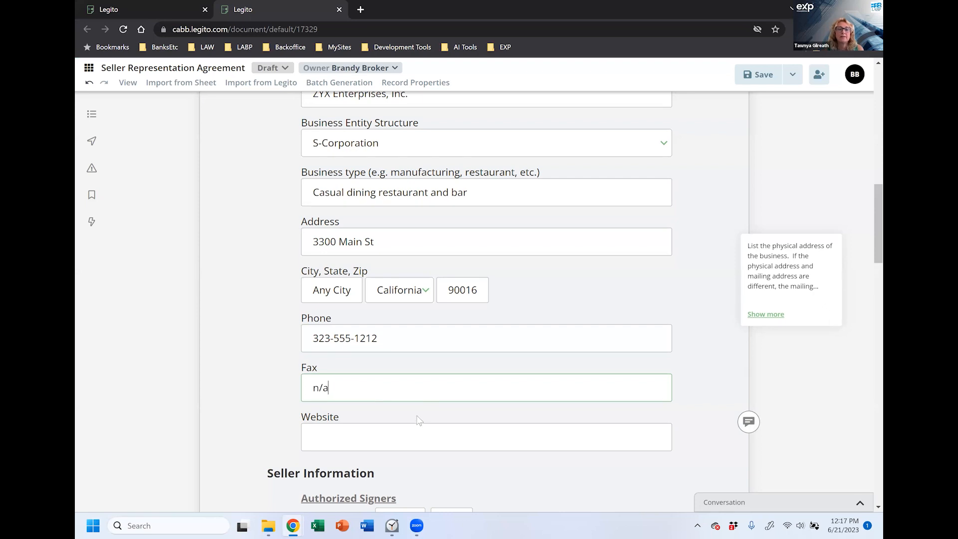
{"action": "left_click", "coordinate": [419, 439]}
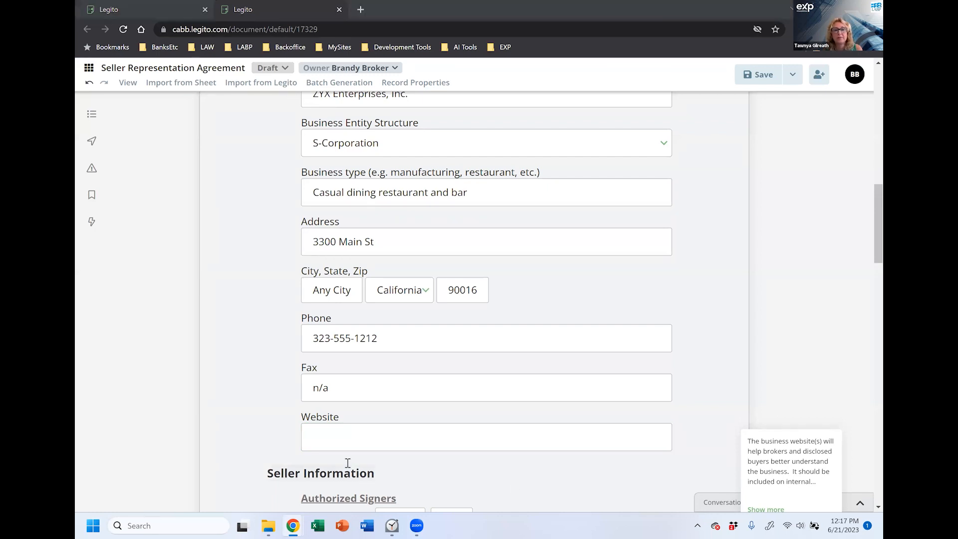
{"action": "left_click", "coordinate": [345, 438]}
{"action": "type", "text": "KJacksBarGrill.com"}
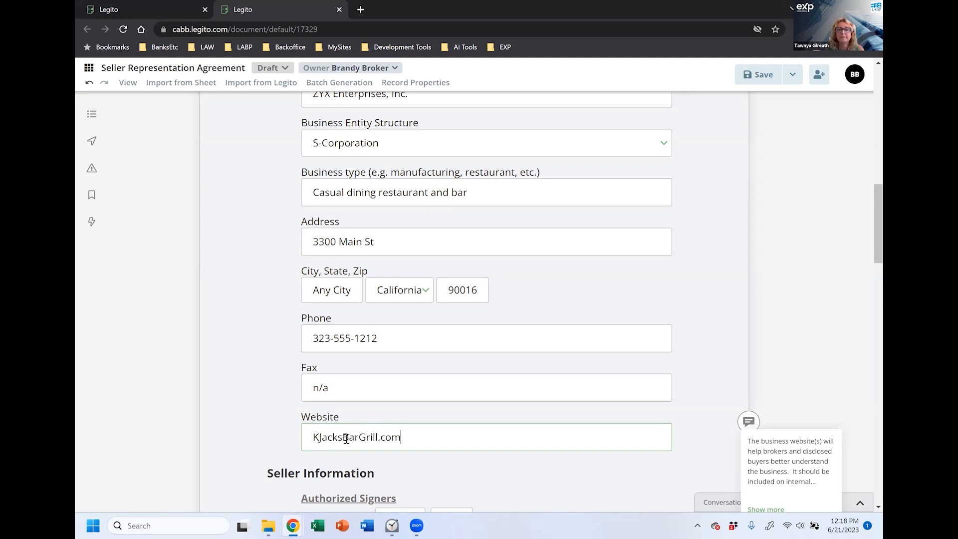
{"action": "key", "text": "Delete"}
Step: Expand and read the full Website field guidance, then continue toward Seller Information
{"action": "scroll", "coordinate": [474, 475], "scroll_direction": "down", "scroll_amount": 3}
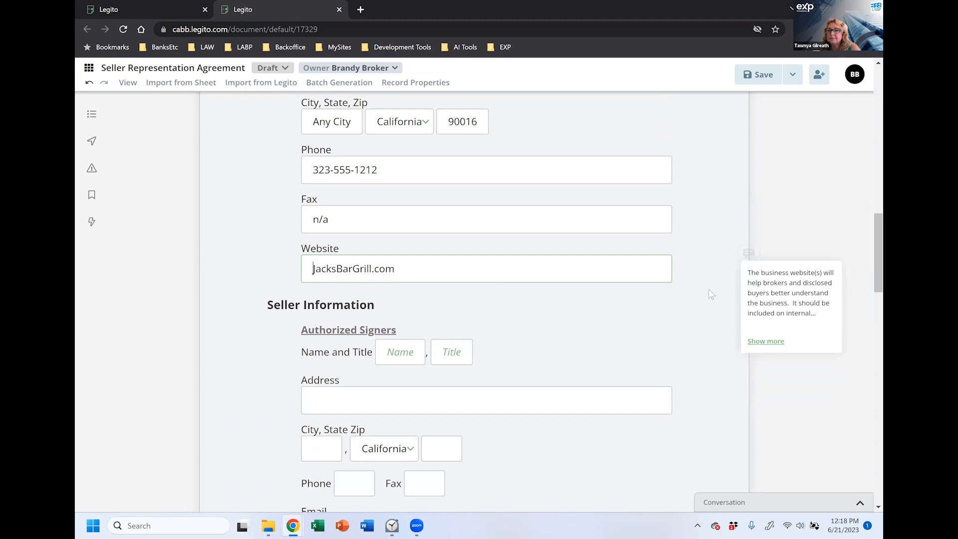
{"action": "left_click", "coordinate": [574, 183]}
{"action": "left_click", "coordinate": [597, 222]}
{"action": "left_click", "coordinate": [605, 270]}
{"action": "left_click", "coordinate": [766, 342]}
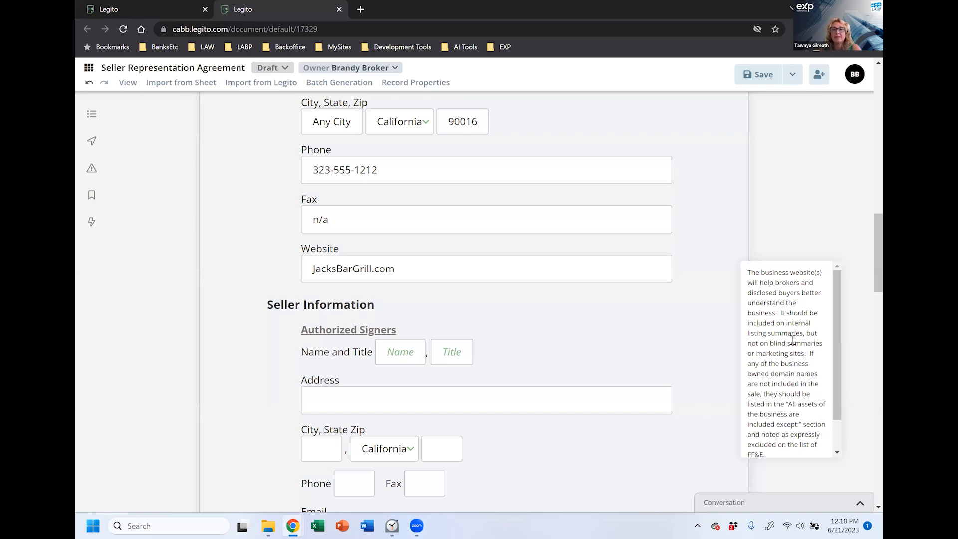
{"action": "left_click_drag", "start_coordinate": [835, 283], "coordinate": [837, 335]}
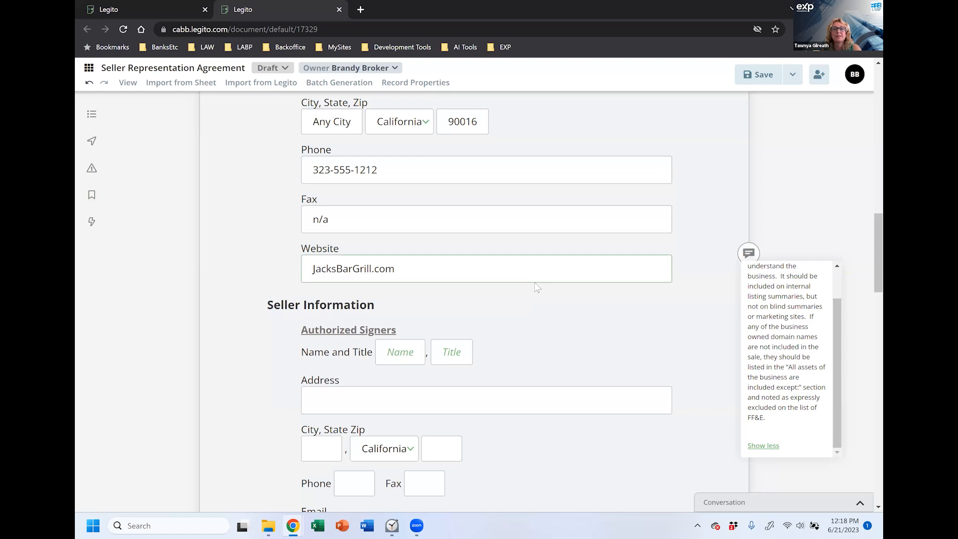
{"action": "scroll", "coordinate": [867, 231], "scroll_direction": "down", "scroll_amount": 3}
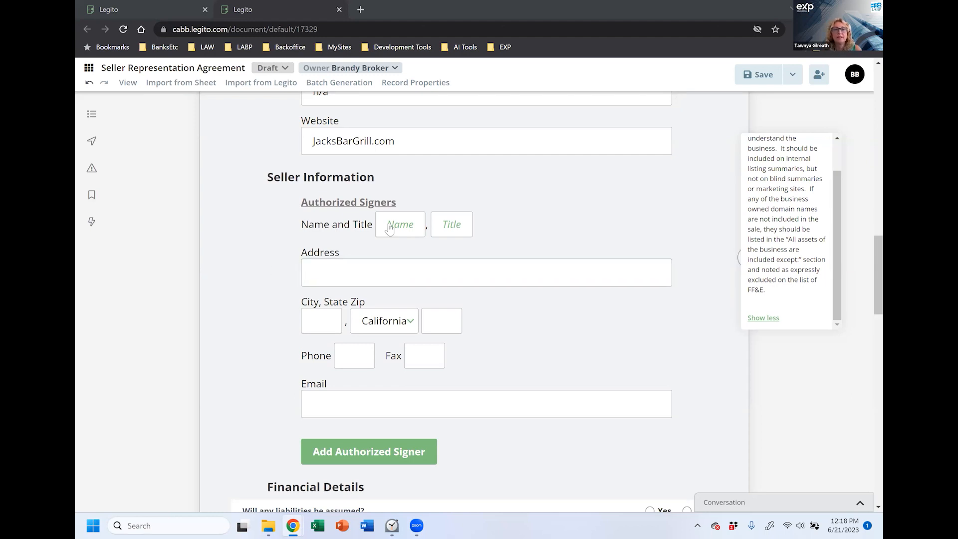
Step: Enter the authorized signer's name and the title CEO
{"action": "left_click", "coordinate": [404, 227]}
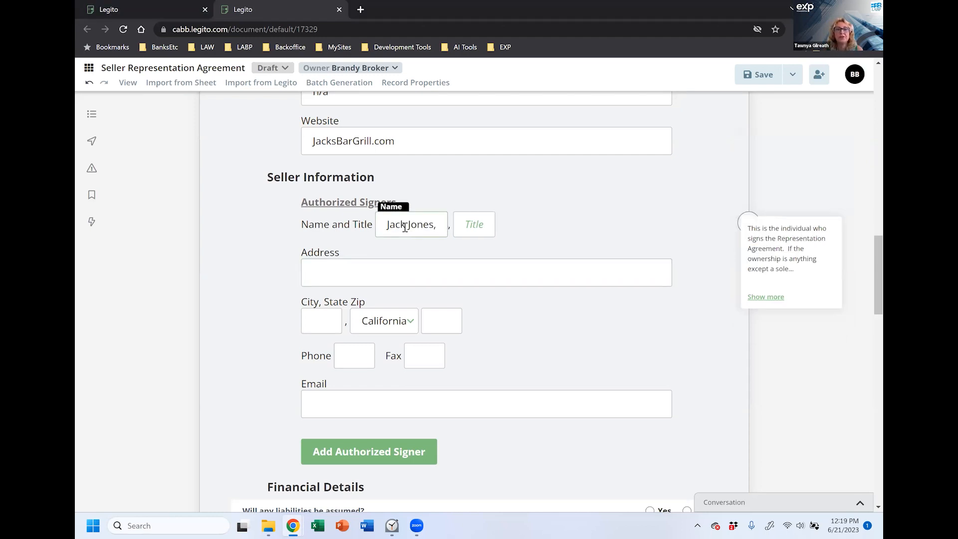
{"action": "left_click", "coordinate": [453, 223]}
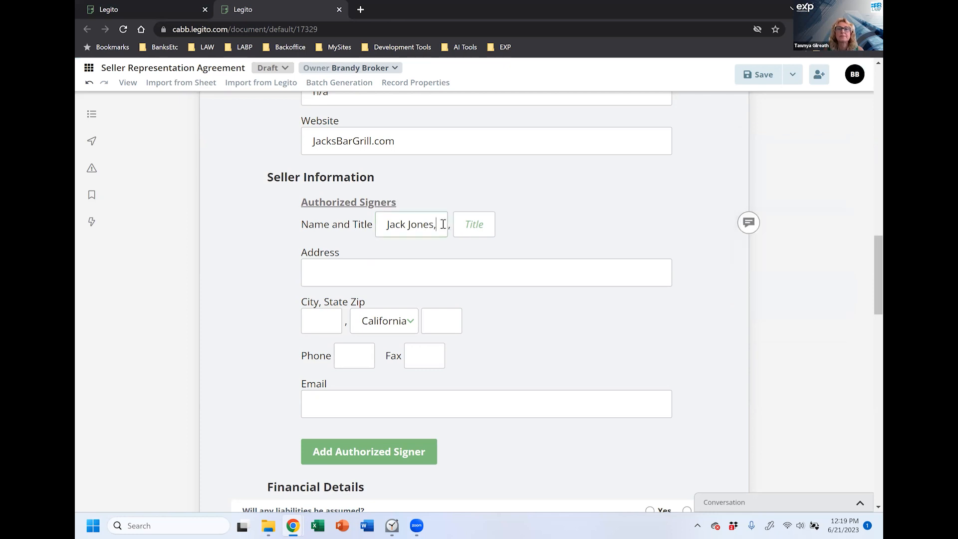
{"action": "left_click", "coordinate": [442, 224]}
{"action": "key", "text": "BackSpace"}
{"action": "left_click", "coordinate": [473, 227]}
{"action": "type", "text": "CEO"}
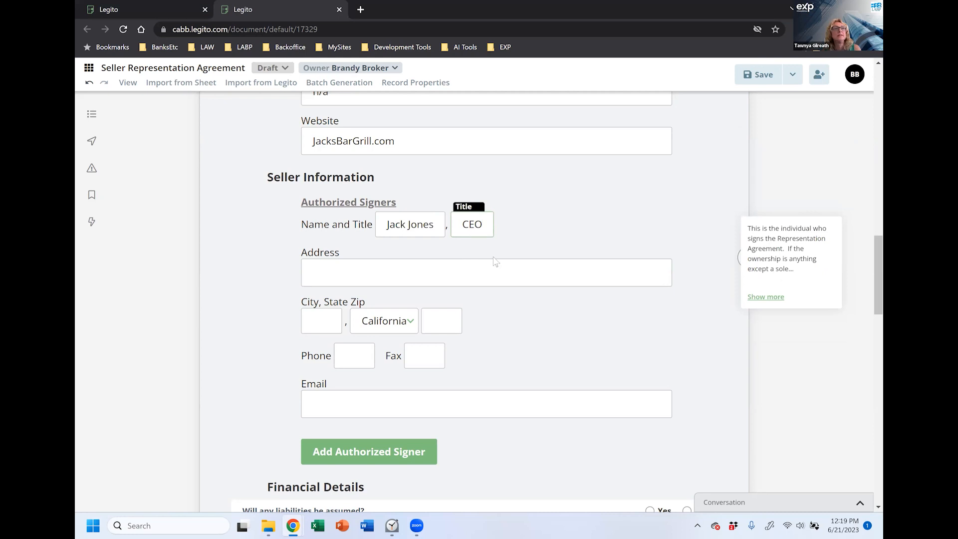
Step: Copy the business street address into the signer's address field
{"action": "left_click", "coordinate": [394, 275]}
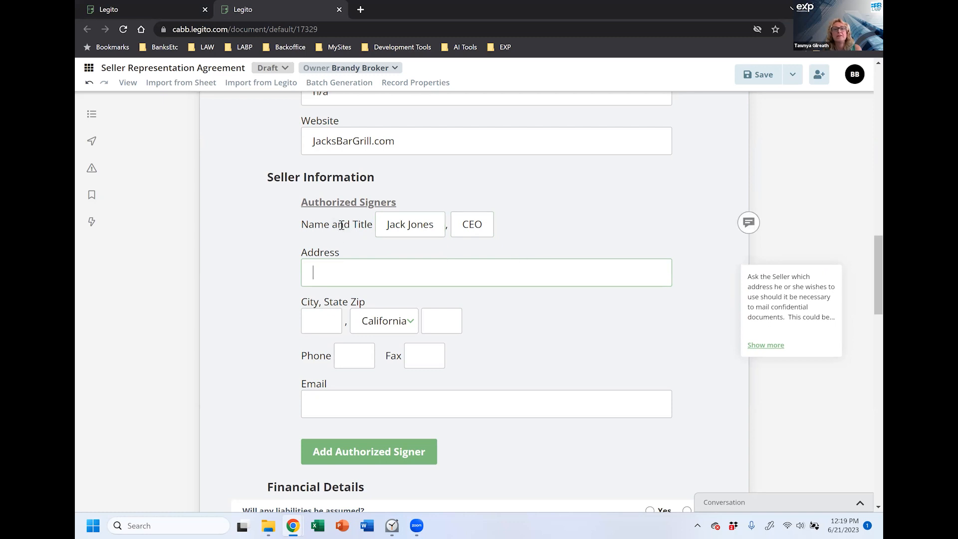
{"action": "scroll", "coordinate": [599, 220], "scroll_direction": "up", "scroll_amount": 3}
{"action": "scroll", "coordinate": [598, 220], "scroll_direction": "up", "scroll_amount": 1}
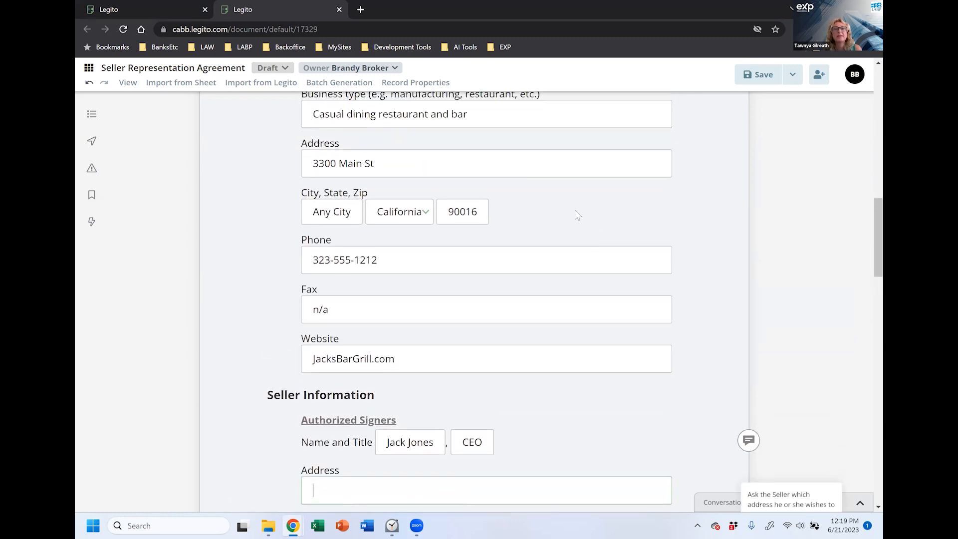
{"action": "left_click_drag", "start_coordinate": [415, 171], "coordinate": [301, 173]}
{"action": "key", "text": "ctrl+c"}
{"action": "scroll", "coordinate": [406, 410], "scroll_direction": "down", "scroll_amount": 2}
{"action": "left_click", "coordinate": [400, 385]}
{"action": "key", "text": "ctrl+v"}
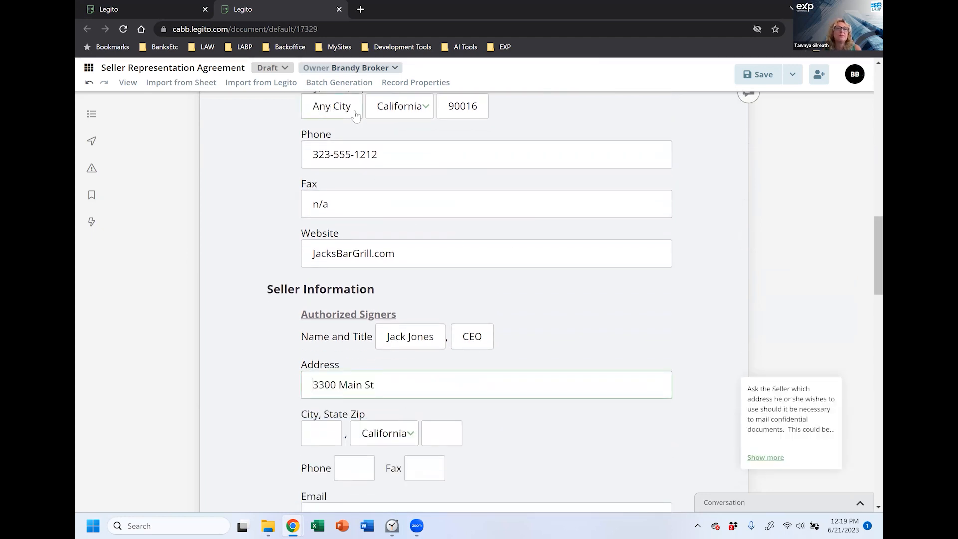
Step: Copy the business city into the signer's City field
{"action": "left_click_drag", "start_coordinate": [356, 116], "coordinate": [313, 108]}
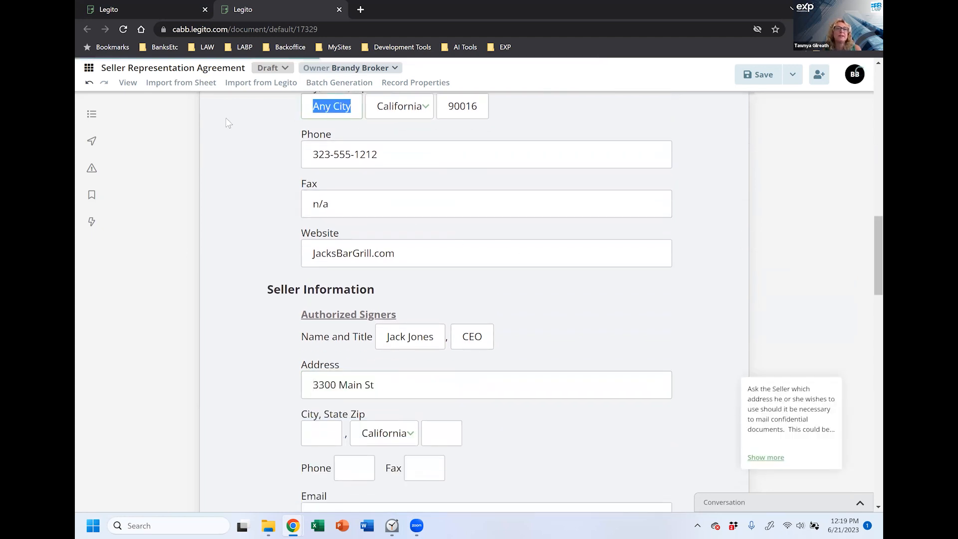
{"action": "left_click", "coordinate": [310, 435]}
{"action": "key", "text": "ctrl+v"}
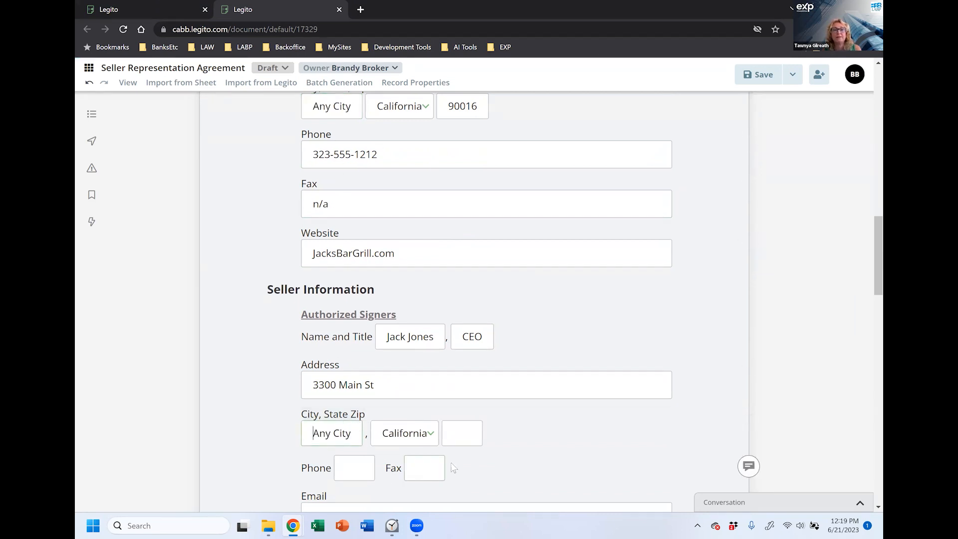
{"action": "scroll", "coordinate": [477, 460], "scroll_direction": "down", "scroll_amount": 1}
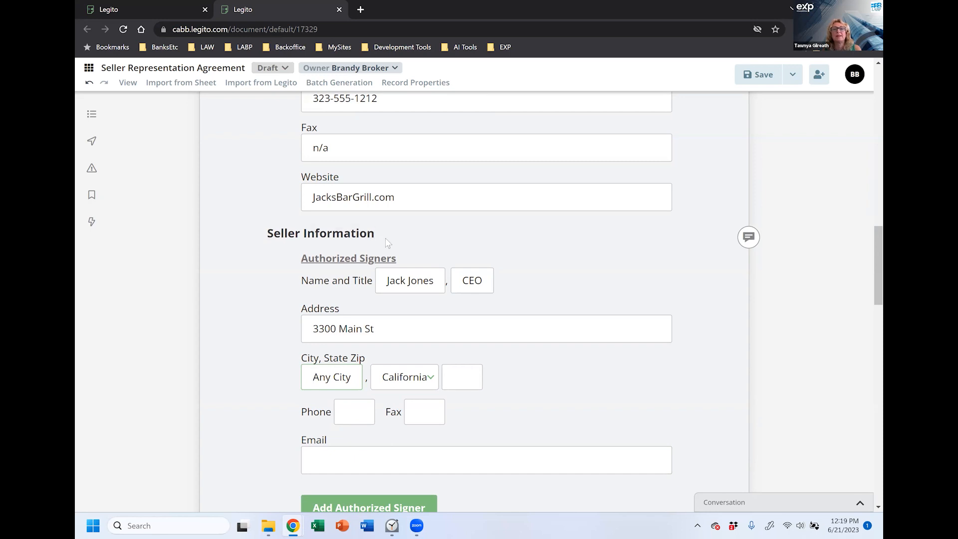
Step: Copy the business phone number into the authorized signer's Phone field
{"action": "left_click", "coordinate": [352, 300]}
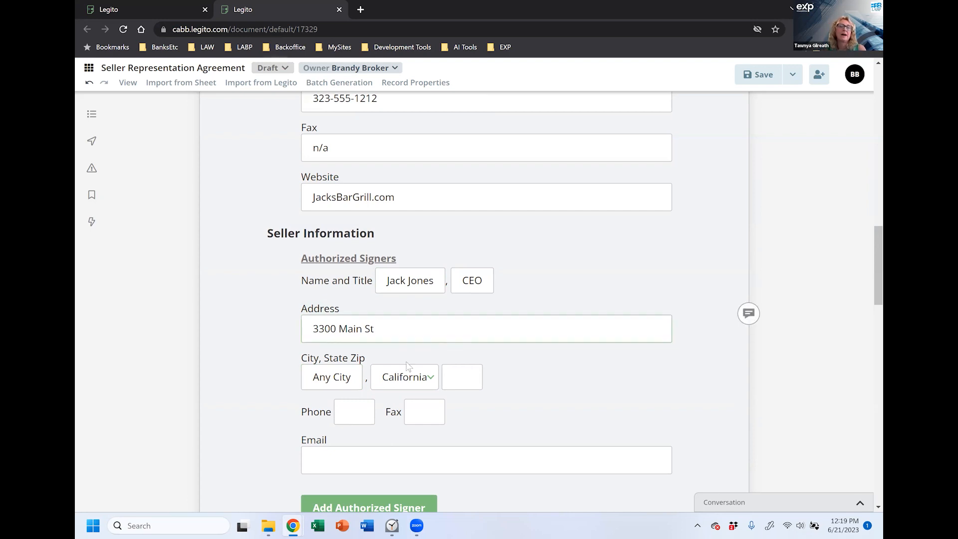
{"action": "left_click_drag", "start_coordinate": [382, 100], "coordinate": [291, 108]}
{"action": "key", "text": "ctrl+c"}
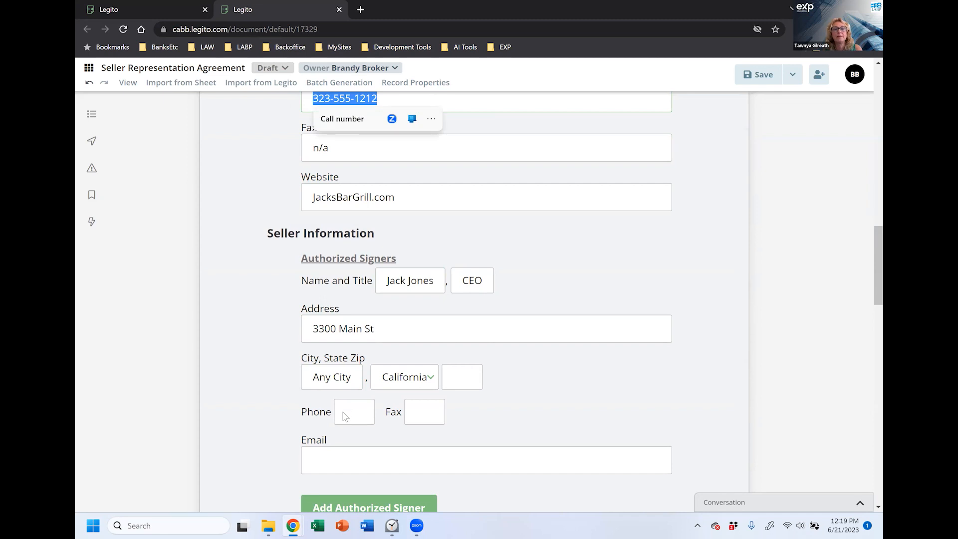
{"action": "left_click", "coordinate": [352, 419]}
{"action": "key", "text": "ctrl+v"}
Step: Enter n/a as the signer's fax and 90016 as the signer's zip code
{"action": "left_click", "coordinate": [462, 415]}
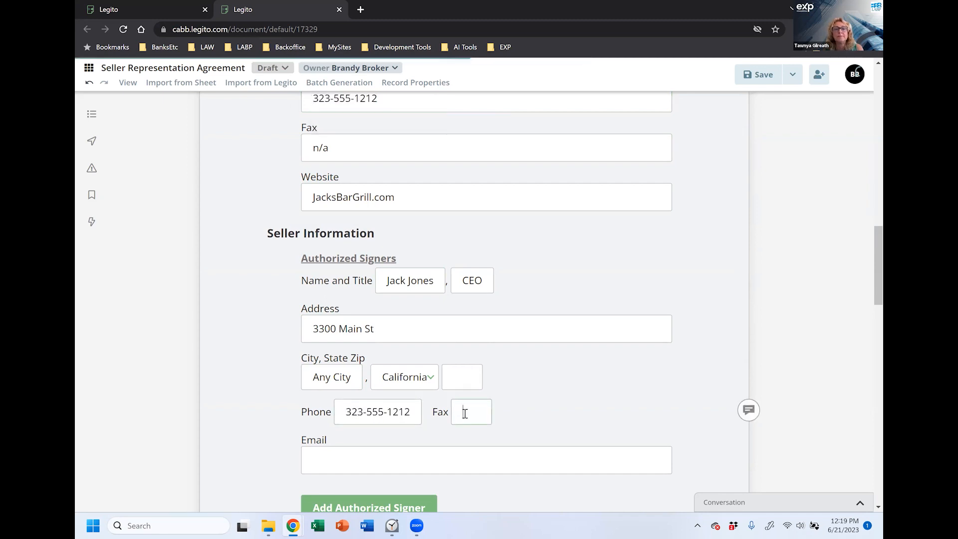
{"action": "type", "text": "n/a"}
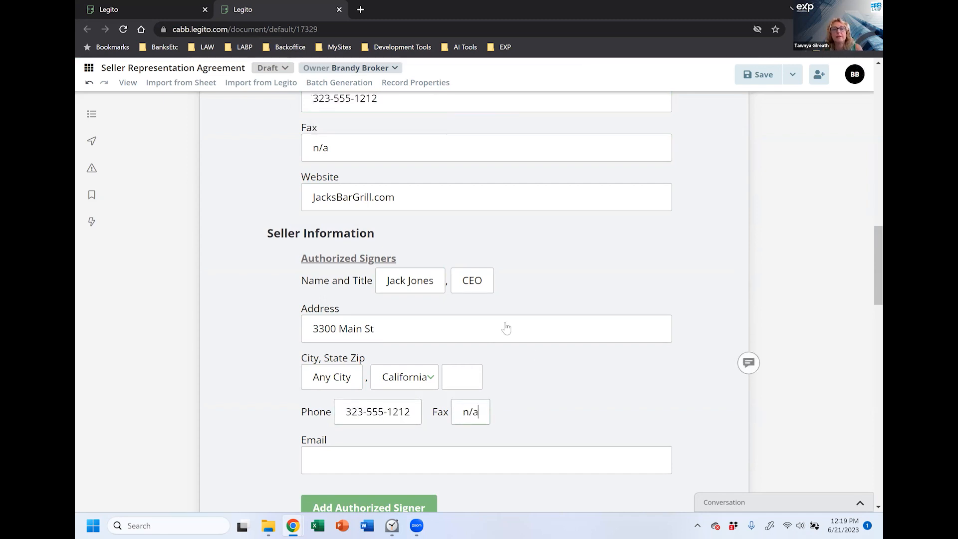
{"action": "left_click", "coordinate": [469, 367]}
{"action": "type", "text": "90016"}
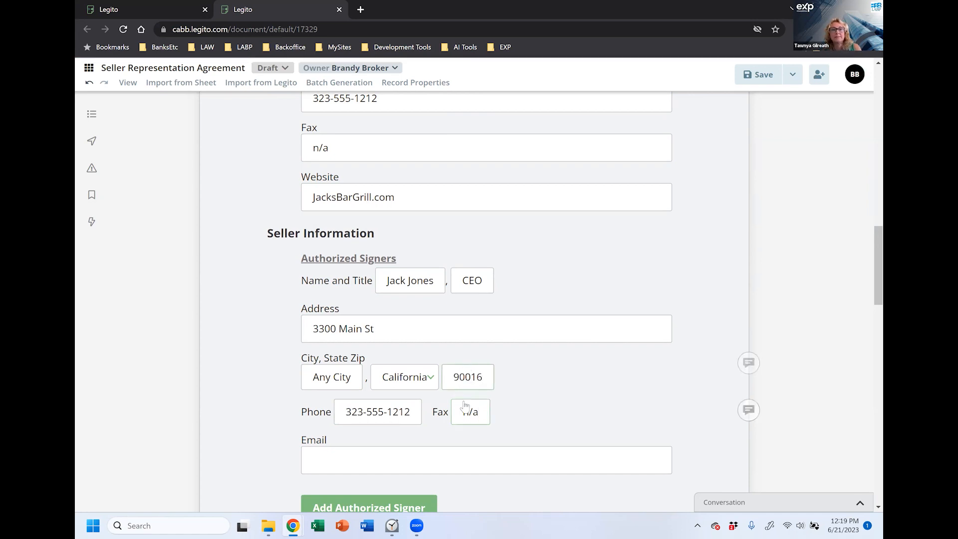
Step: Read the help notes for the website, email and signer address fields
{"action": "left_click", "coordinate": [399, 197]}
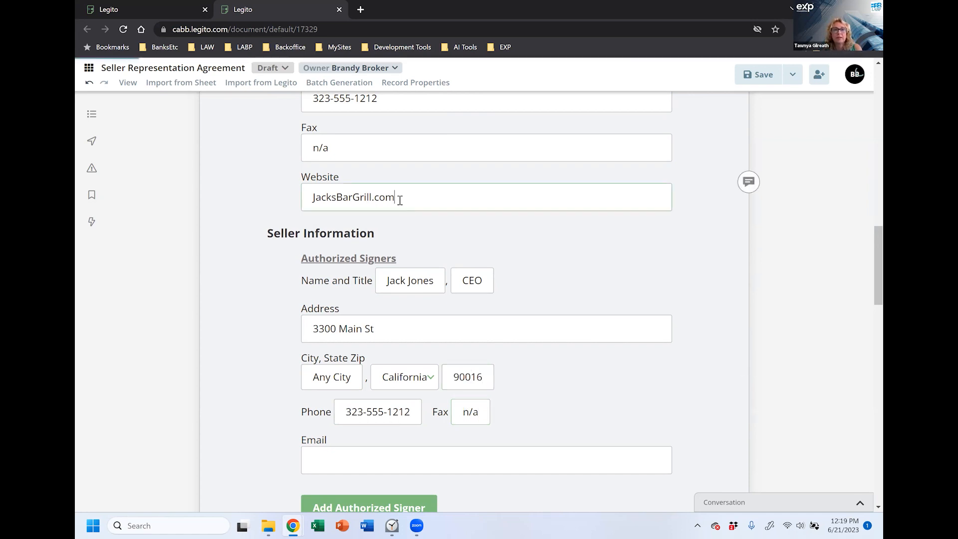
{"action": "left_click", "coordinate": [394, 463]}
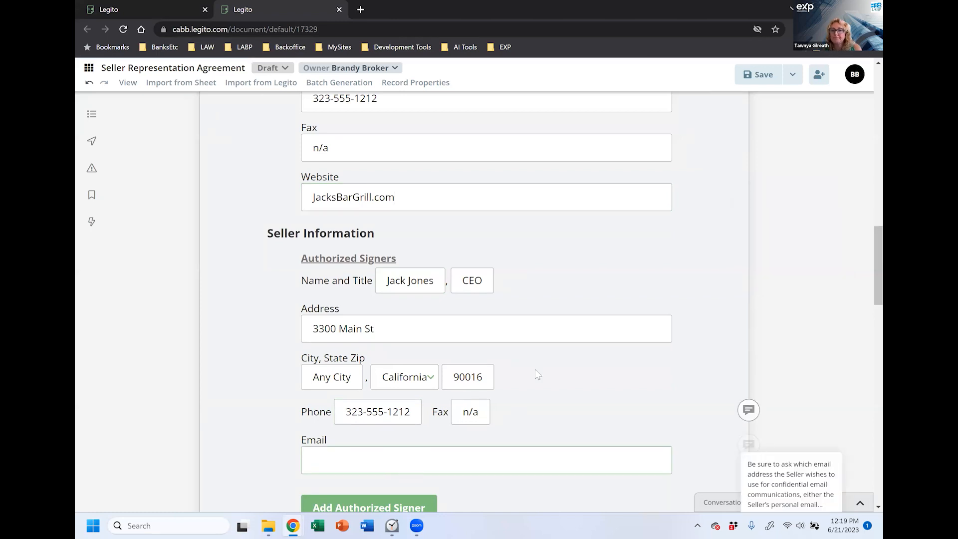
{"action": "scroll", "coordinate": [549, 376], "scroll_direction": "down", "scroll_amount": 1}
{"action": "left_click", "coordinate": [546, 272]}
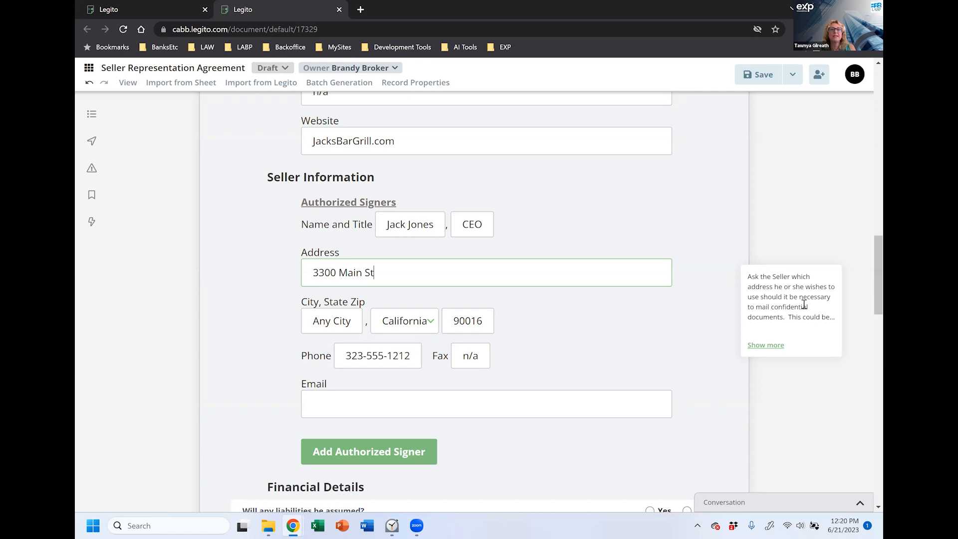
Step: Expand the full help notes for the signer's address and email fields
{"action": "left_click", "coordinate": [777, 349]}
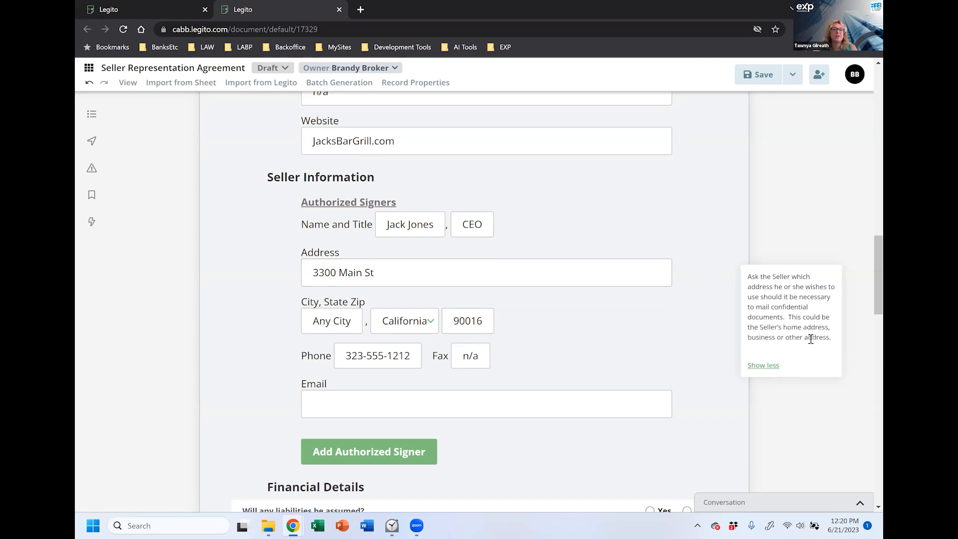
{"action": "left_click", "coordinate": [456, 269]}
{"action": "left_click", "coordinate": [364, 412]}
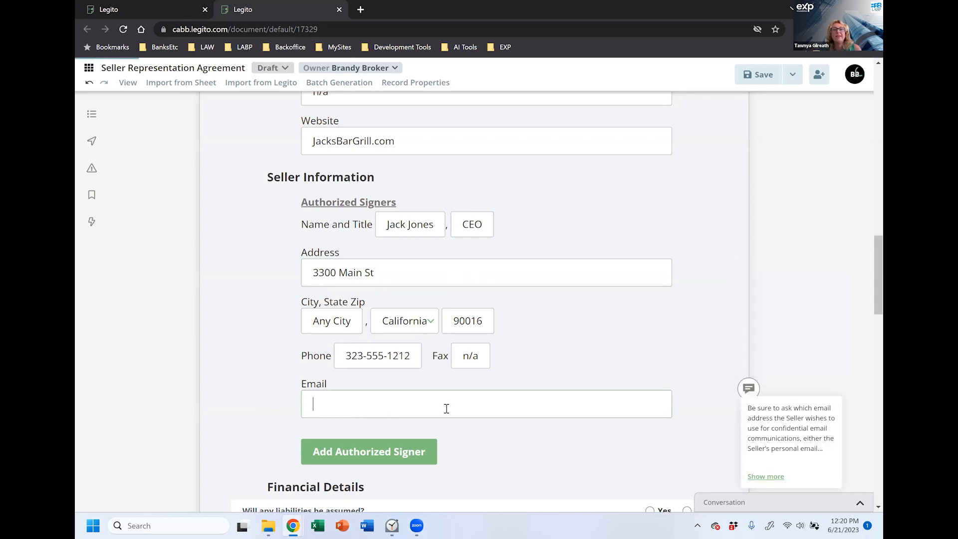
{"action": "scroll", "coordinate": [699, 368], "scroll_direction": "down", "scroll_amount": 1}
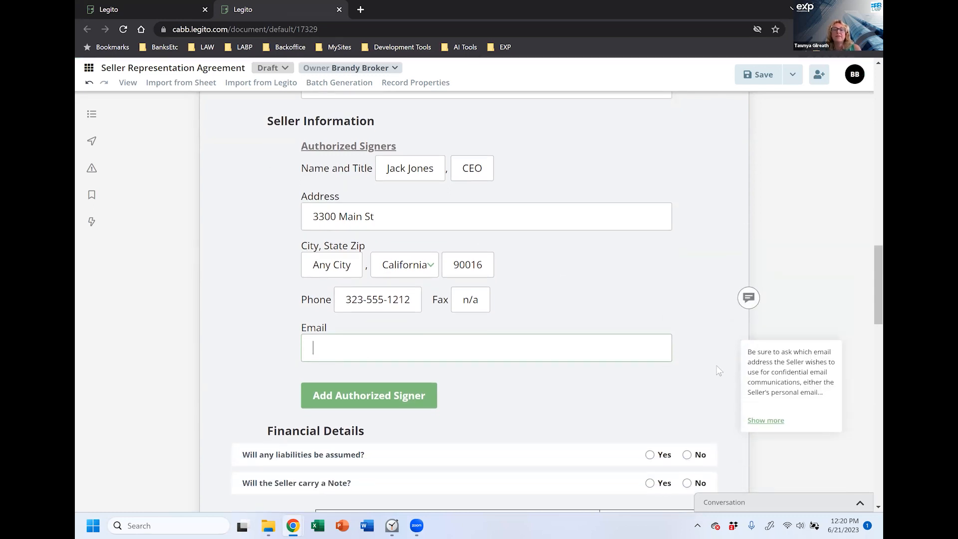
{"action": "left_click", "coordinate": [771, 424]}
{"action": "scroll", "coordinate": [829, 320], "scroll_direction": "down", "scroll_amount": 1}
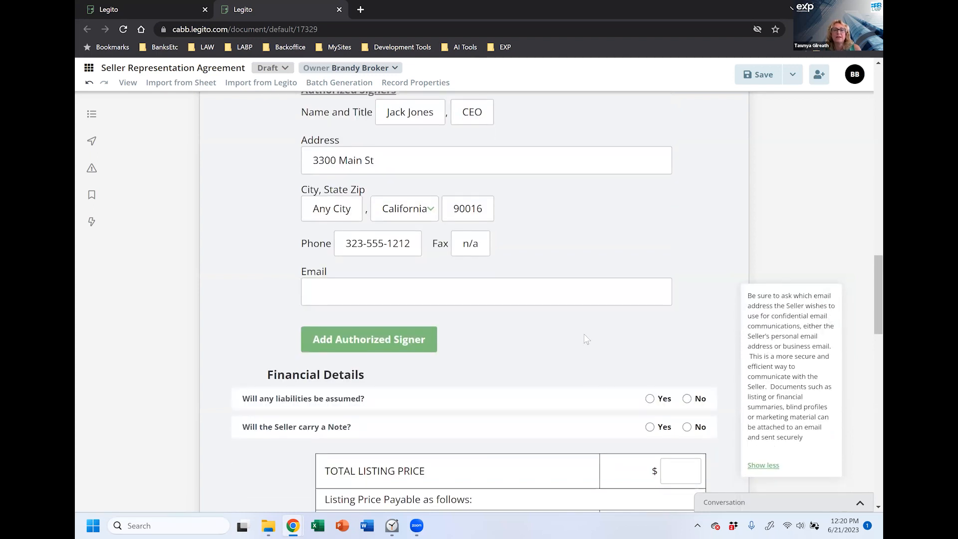
Step: Paste the seller's business e-mail into the authorized signer's Email field
{"action": "left_click", "coordinate": [547, 290]}
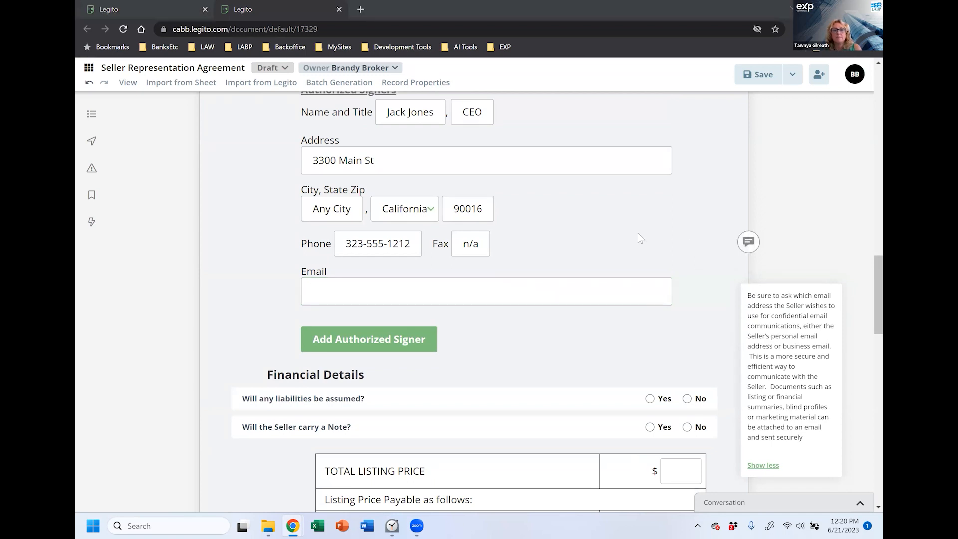
{"action": "left_click", "coordinate": [530, 291]}
{"action": "key", "text": "ctrl+v"}
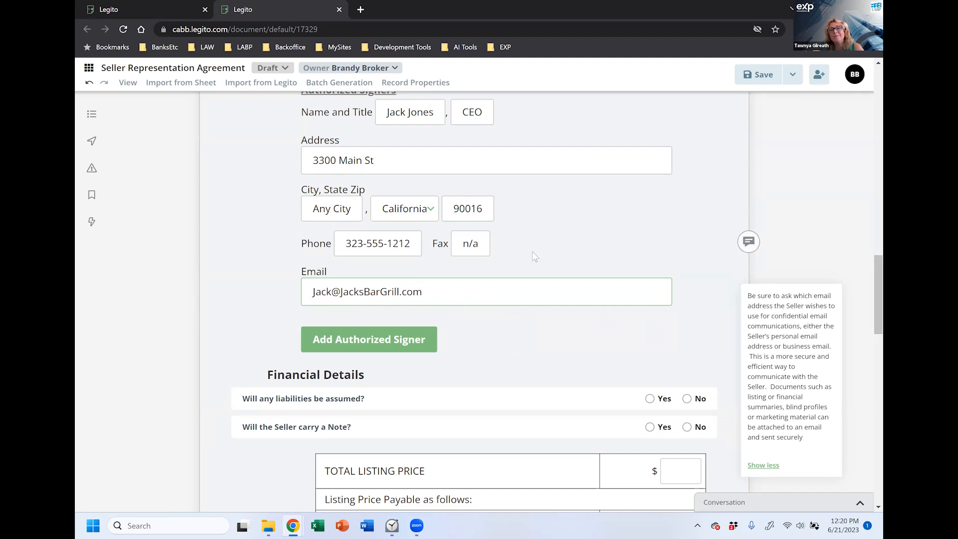
{"action": "scroll", "coordinate": [535, 257], "scroll_direction": "up", "scroll_amount": 3}
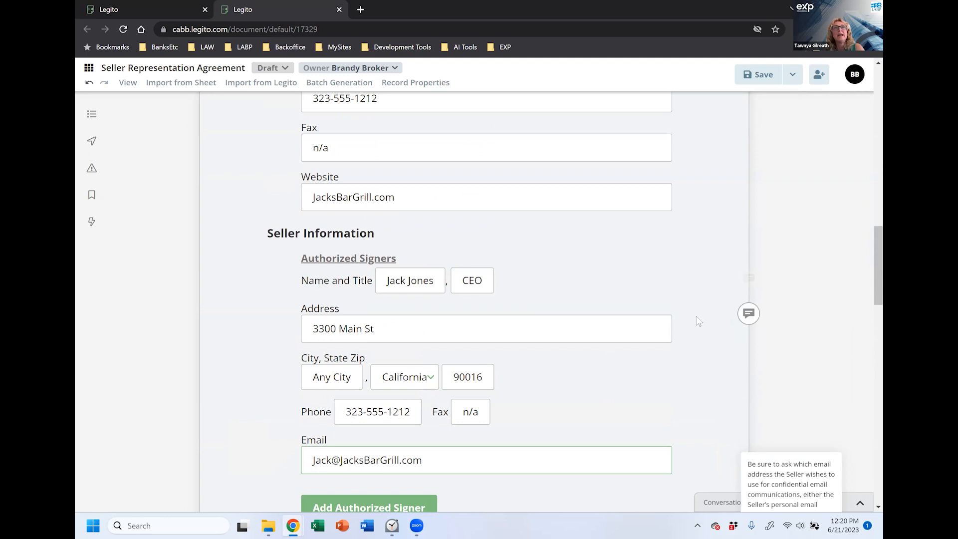
{"action": "scroll", "coordinate": [581, 400], "scroll_direction": "down", "scroll_amount": 2}
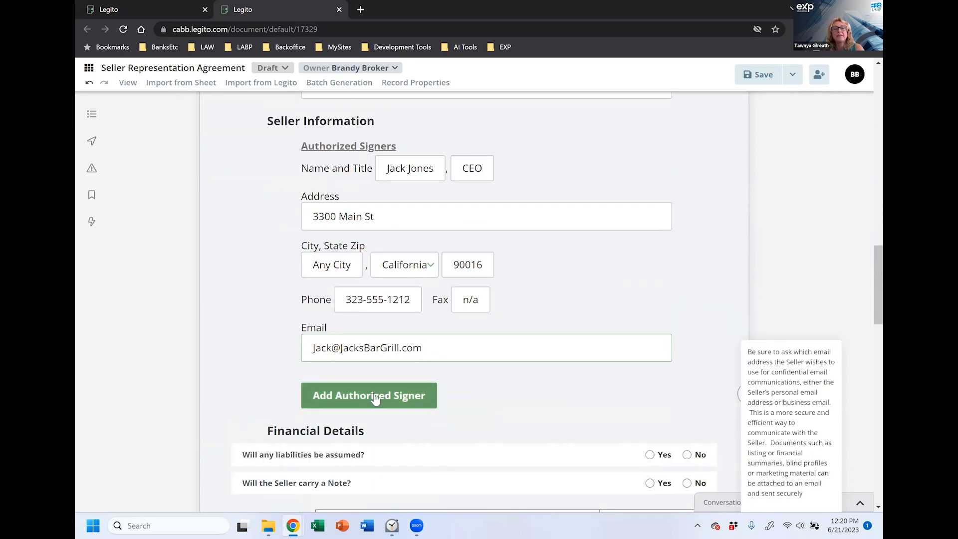
{"action": "left_click", "coordinate": [376, 399]}
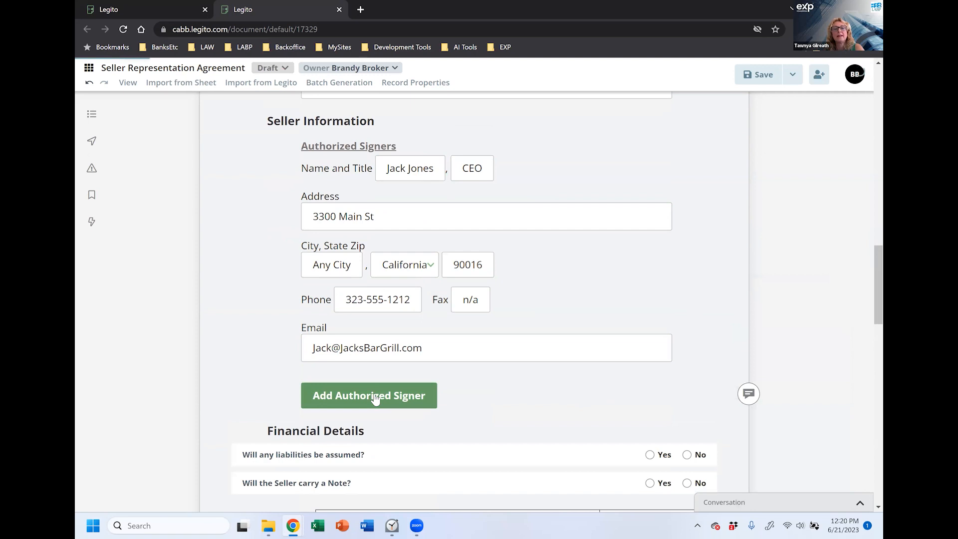
{"action": "left_click", "coordinate": [375, 399]}
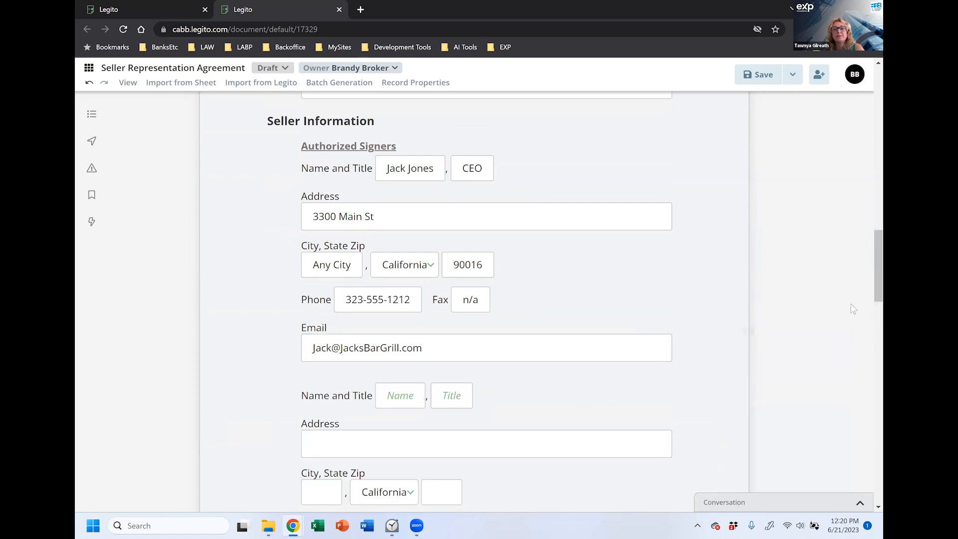
{"action": "scroll", "coordinate": [843, 317], "scroll_direction": "down", "scroll_amount": 3}
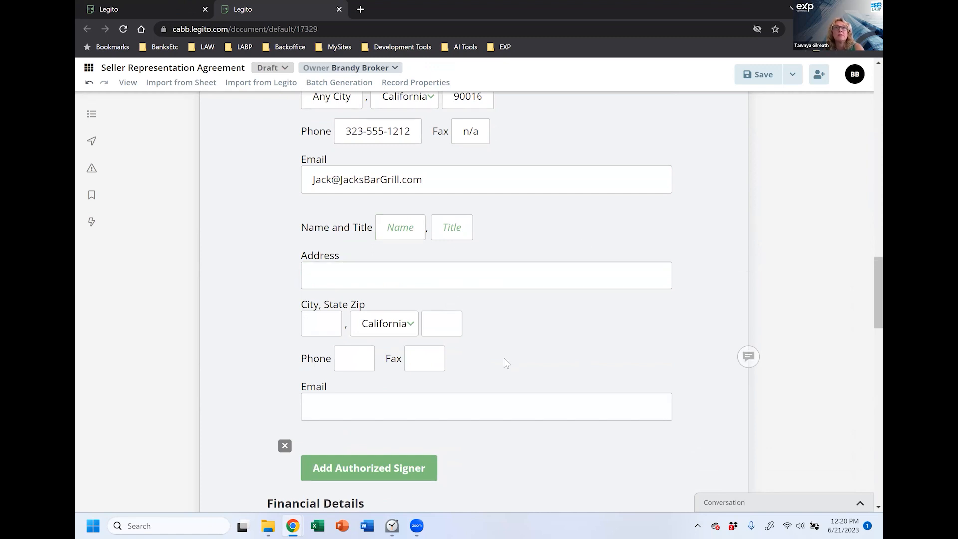
{"action": "left_click", "coordinate": [283, 448]}
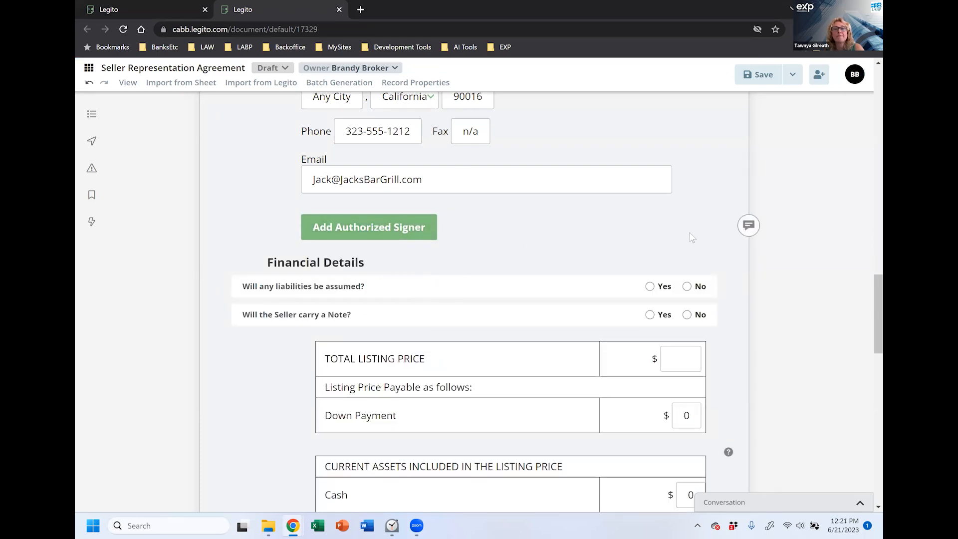
{"action": "scroll", "coordinate": [694, 238], "scroll_direction": "down", "scroll_amount": 1}
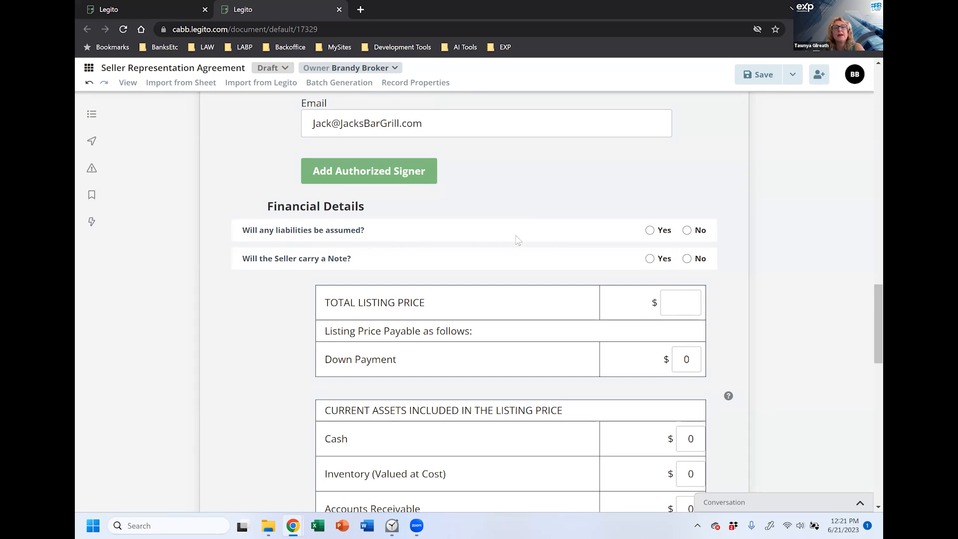
Step: Answer No to liabilities being assumed and Yes to the Seller carrying a Note
{"action": "left_click", "coordinate": [687, 231]}
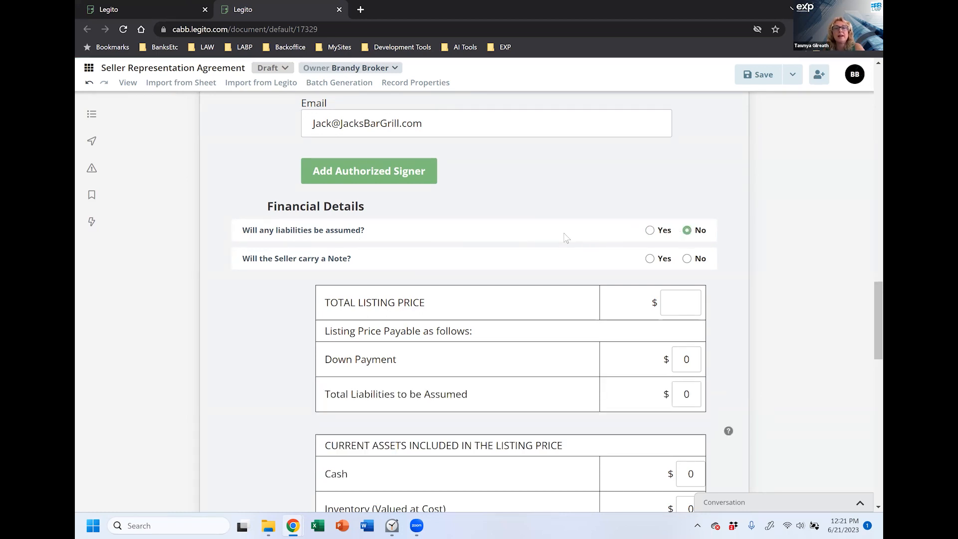
{"action": "scroll", "coordinate": [285, 244], "scroll_direction": "down", "scroll_amount": 1}
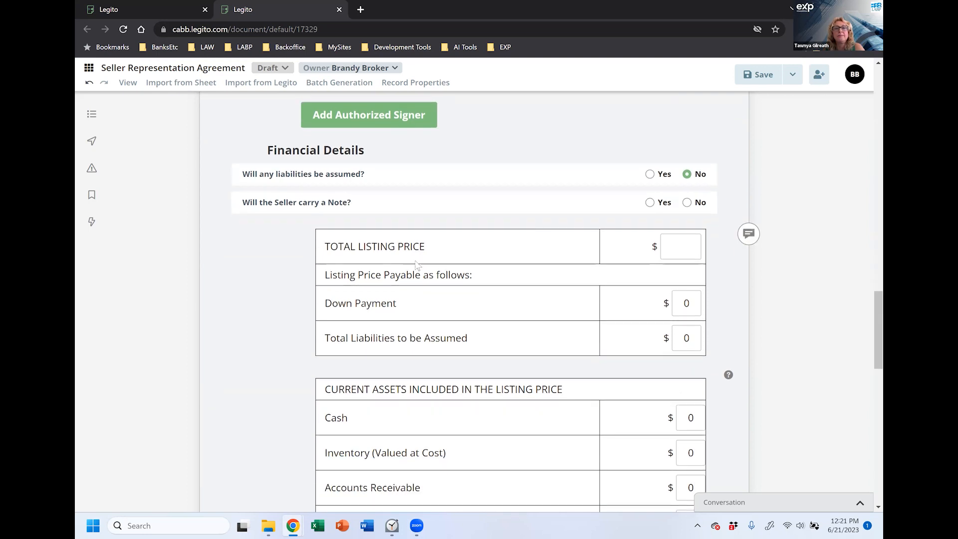
{"action": "left_click", "coordinate": [650, 203]}
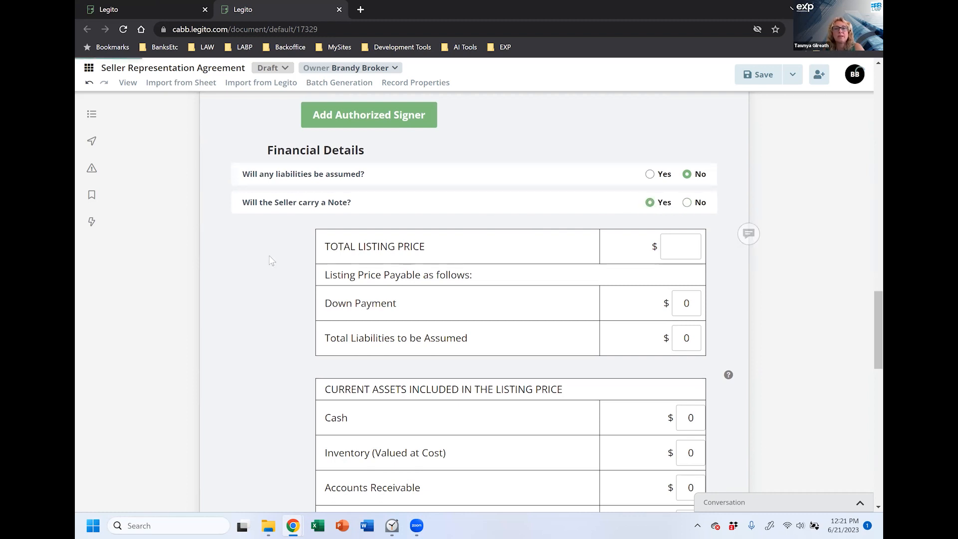
{"action": "scroll", "coordinate": [232, 284], "scroll_direction": "down", "scroll_amount": 1}
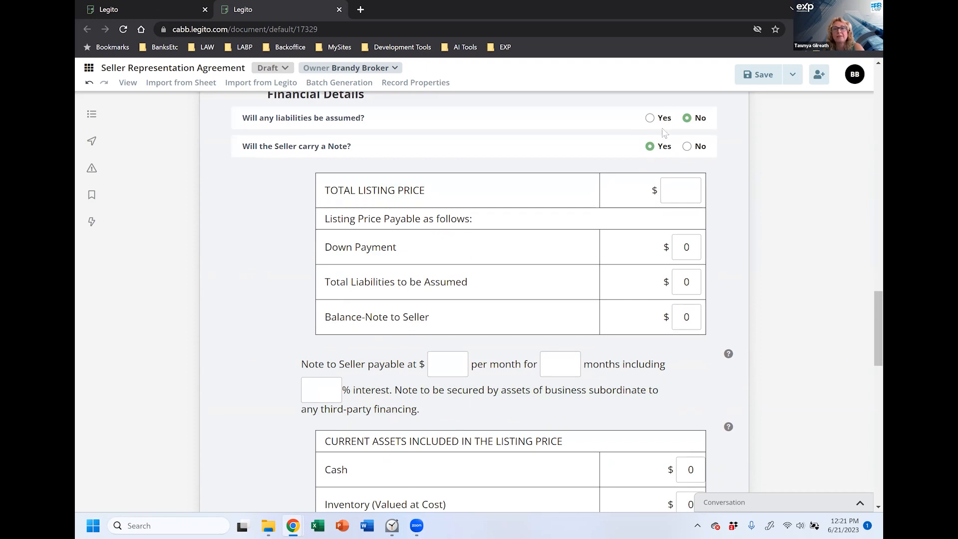
Step: Enter a $400,000 listing price, $350,000 down payment and $50,000 balance note to seller
{"action": "left_click", "coordinate": [672, 199]}
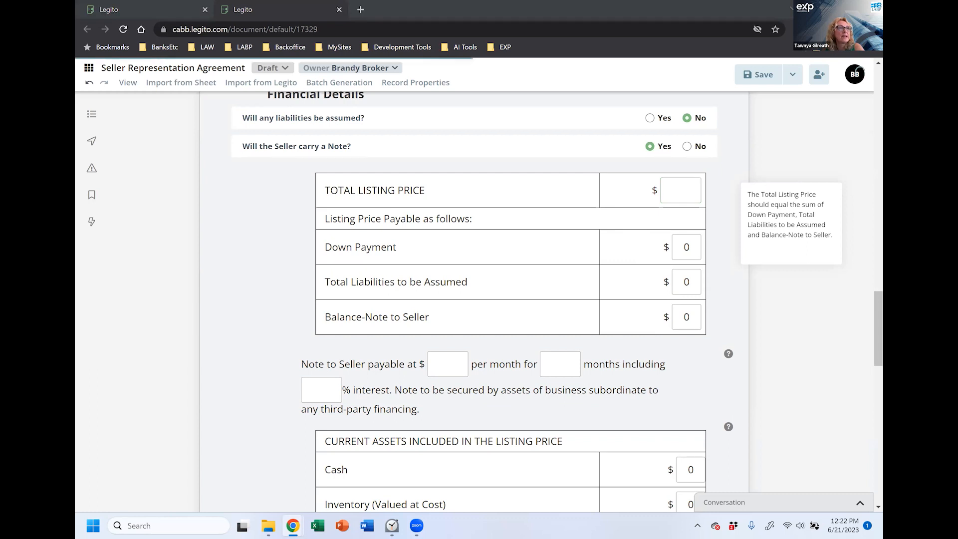
{"action": "left_click", "coordinate": [677, 187]}
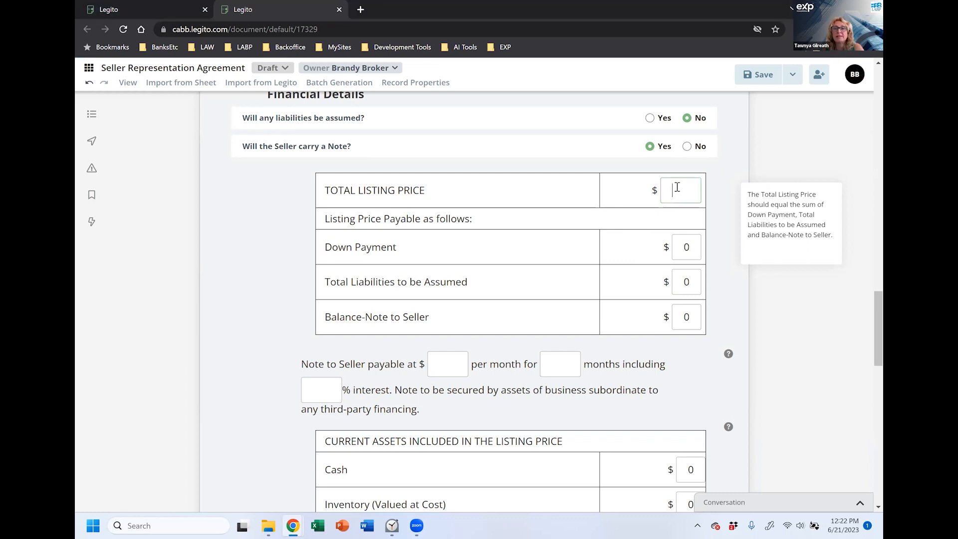
{"action": "type", "text": "400000"}
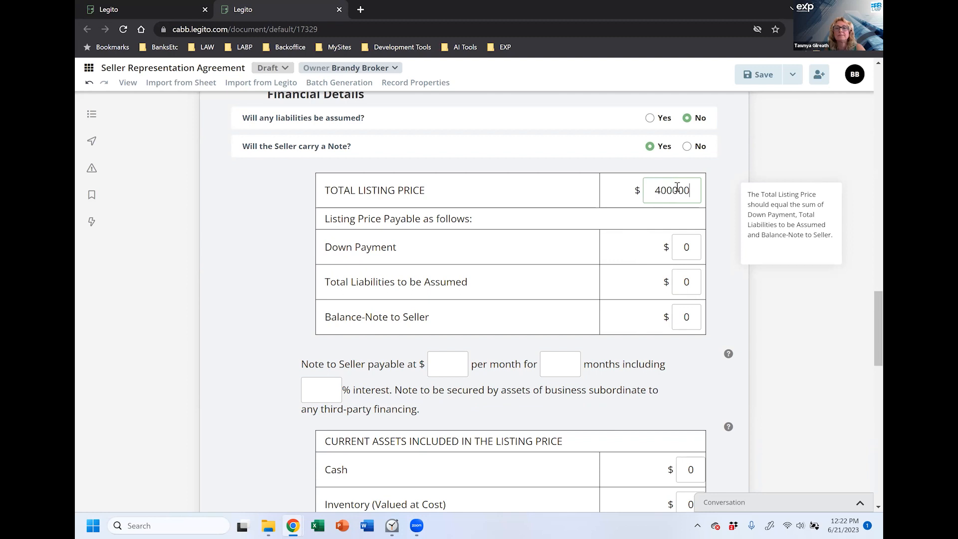
{"action": "left_click", "coordinate": [694, 252]}
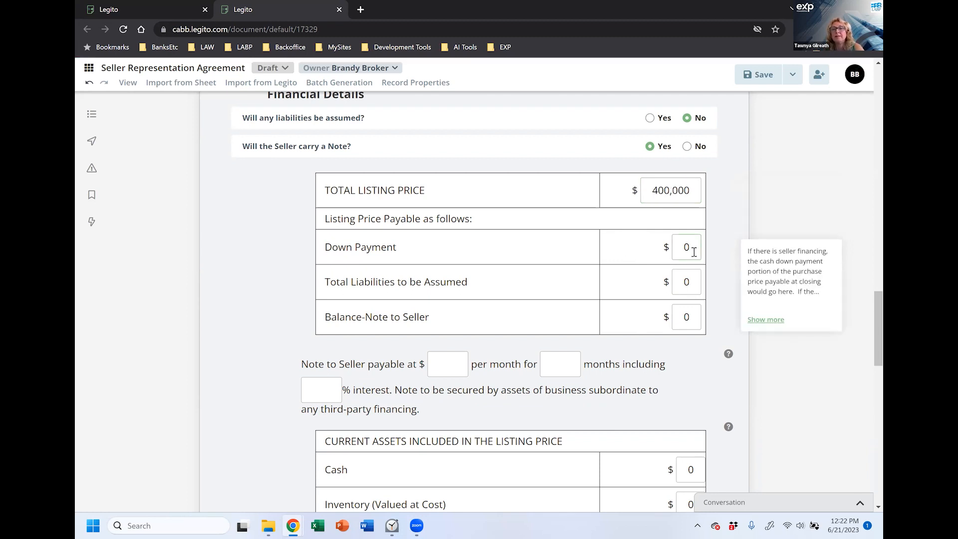
{"action": "key", "text": "BackSpace"}
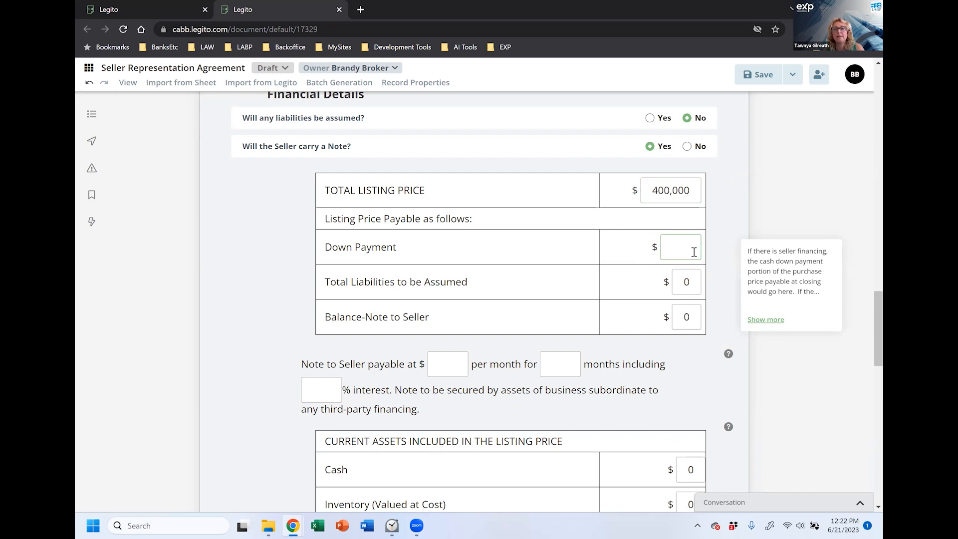
{"action": "type", "text": "350000"}
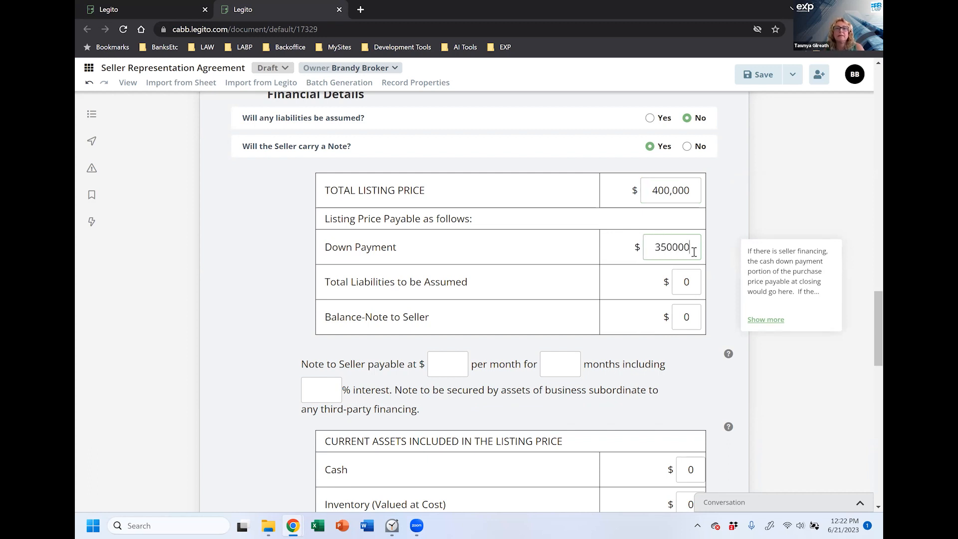
{"action": "left_click", "coordinate": [682, 283]}
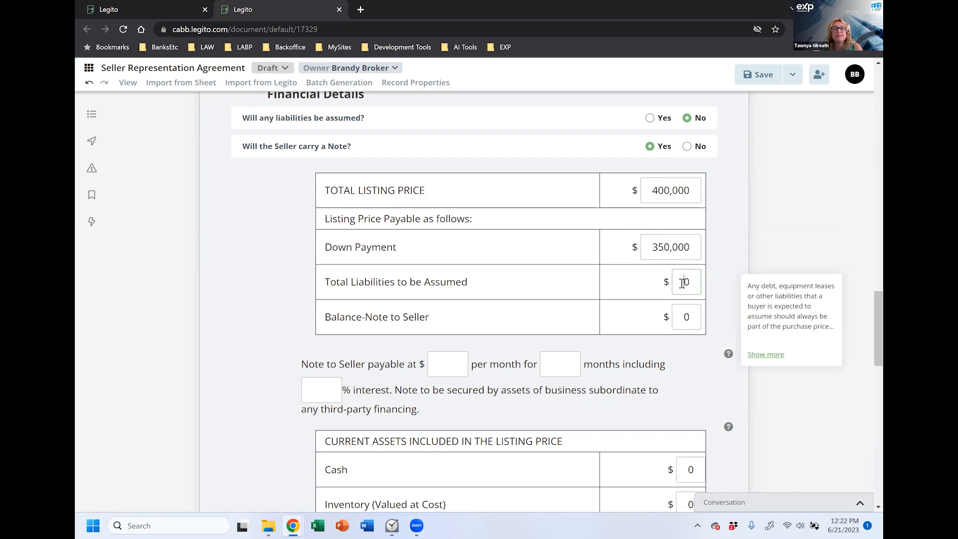
{"action": "left_click", "coordinate": [682, 322]}
{"action": "type", "text": "50000"}
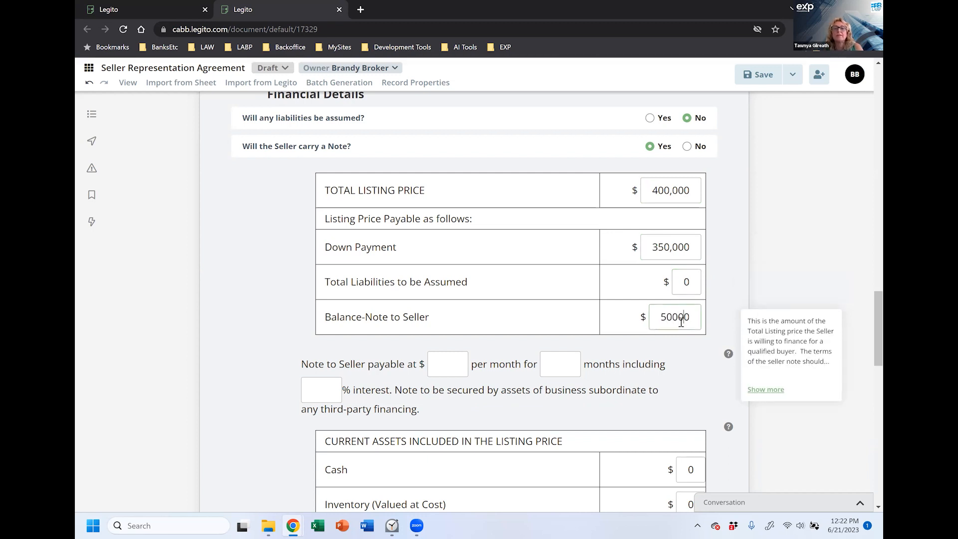
Step: Set the seller note to $1,613.36 monthly over 36 months at 10% interest
{"action": "left_click", "coordinate": [437, 368]}
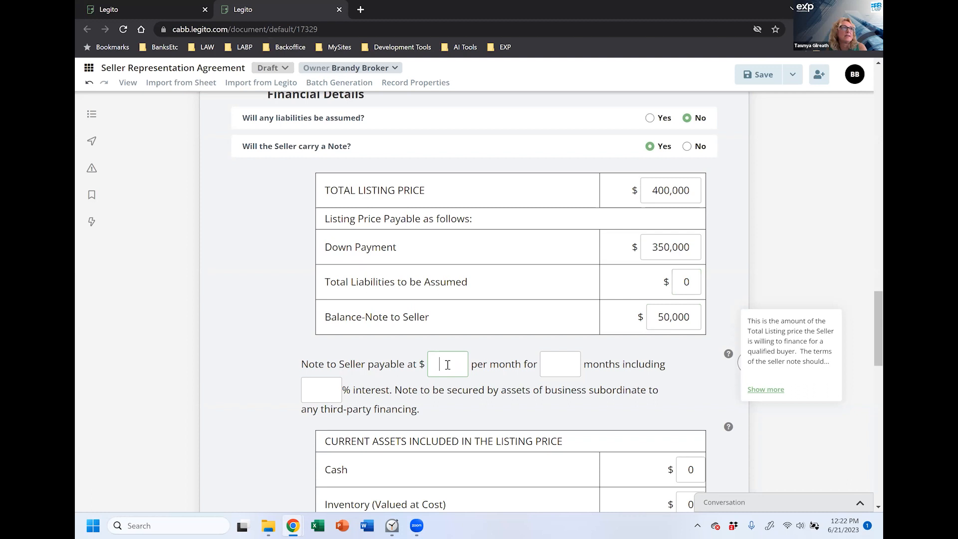
{"action": "type", "text": "111"}
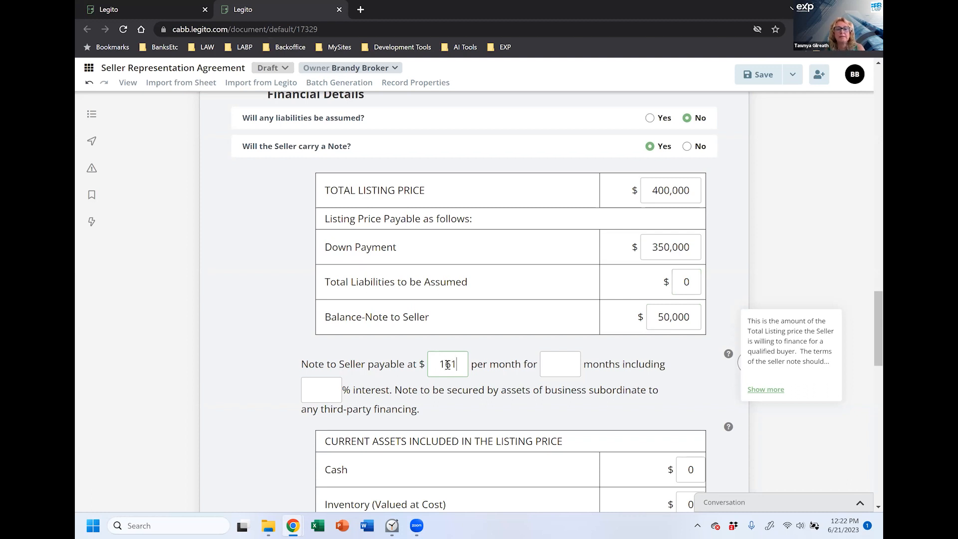
{"action": "type", "text": "3."}
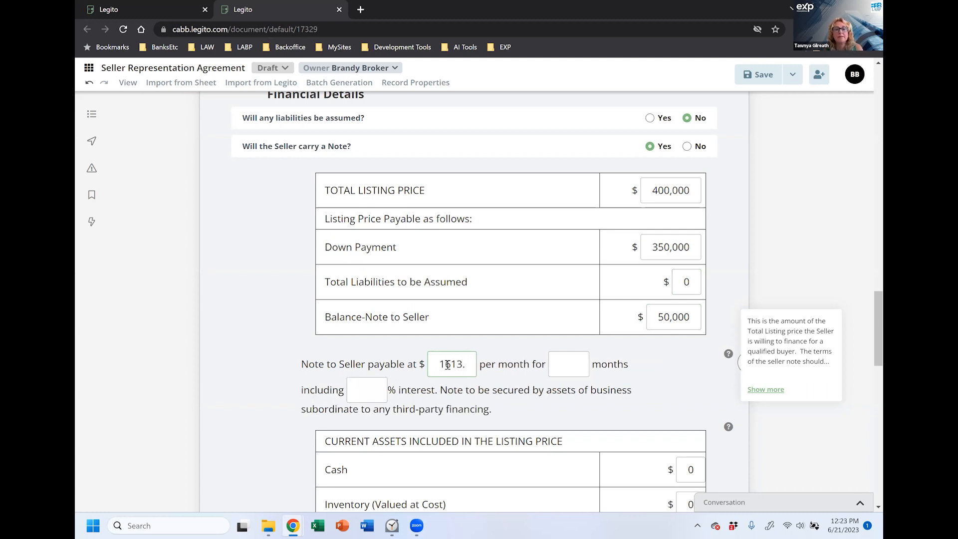
{"action": "type", "text": "36"}
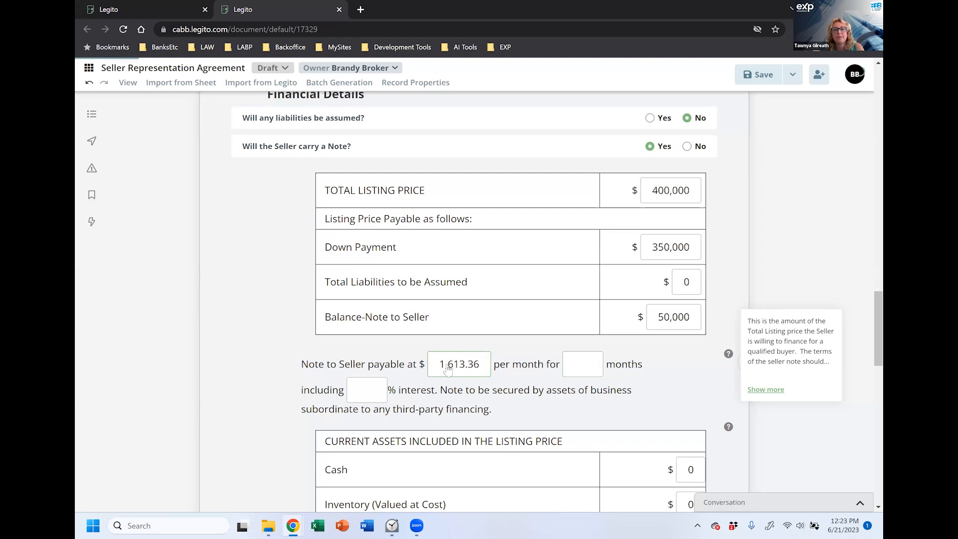
{"action": "key", "text": "Tab"}
{"action": "type", "text": "36"}
{"action": "left_click", "coordinate": [356, 395]}
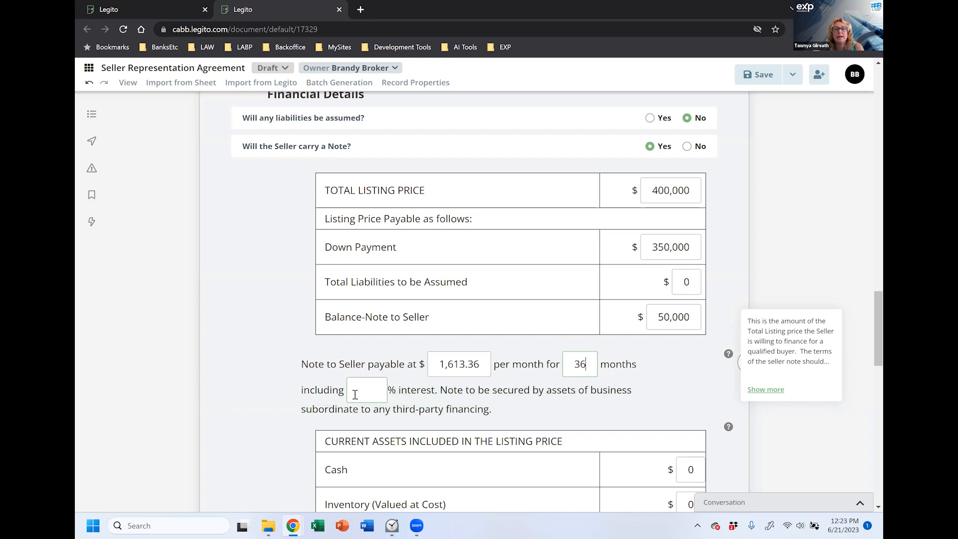
{"action": "left_click", "coordinate": [479, 402]}
Step: Read the full current-assets help explanation
{"action": "scroll", "coordinate": [521, 412], "scroll_direction": "down", "scroll_amount": 2}
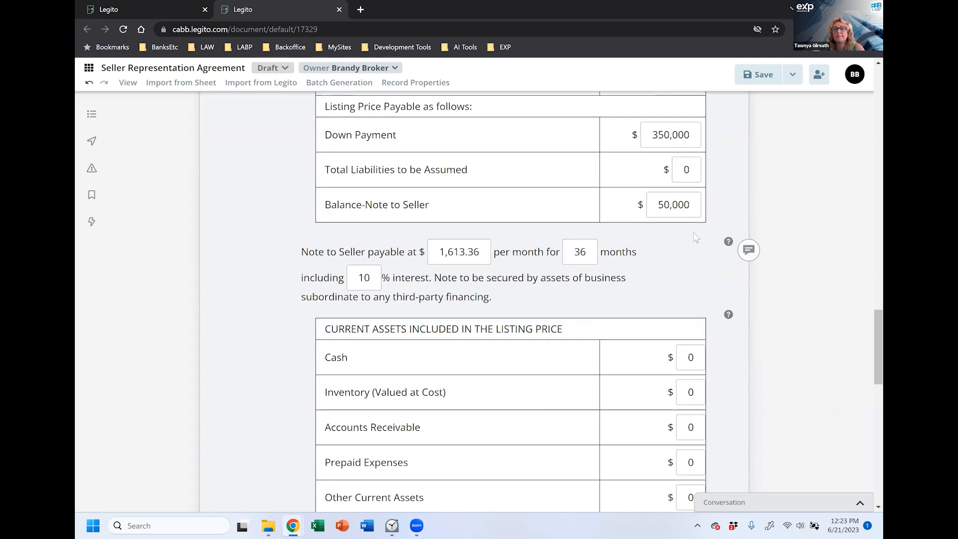
{"action": "mouse_move", "coordinate": [729, 244]}
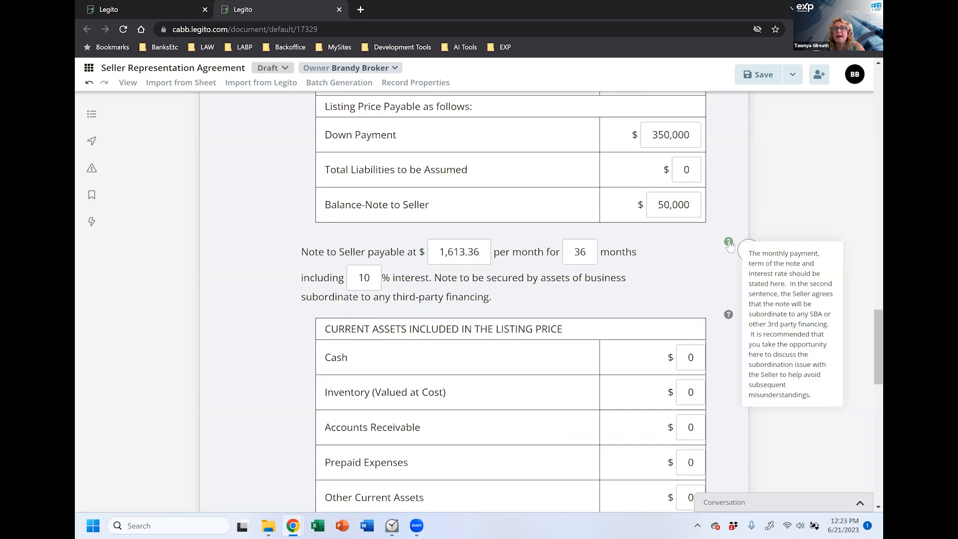
{"action": "mouse_move", "coordinate": [730, 316]}
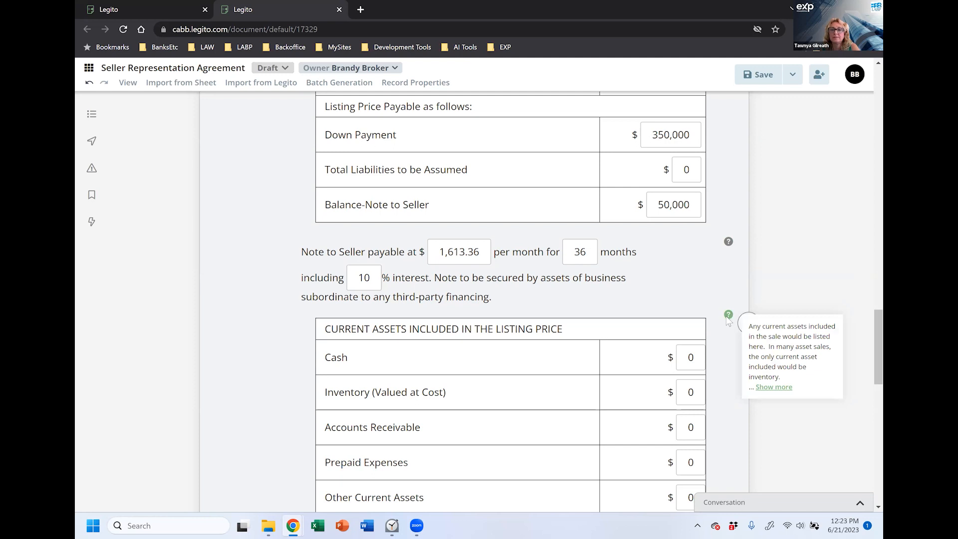
{"action": "left_click", "coordinate": [762, 388]}
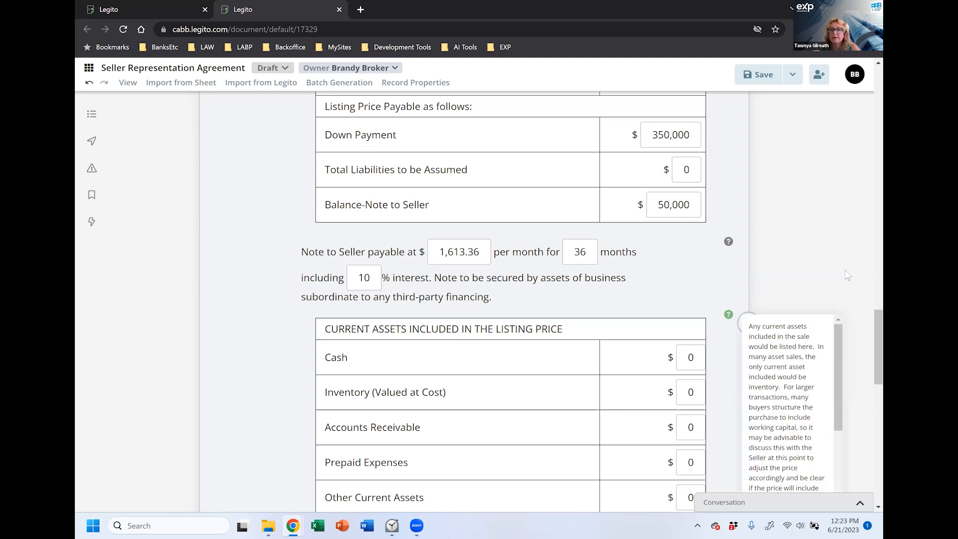
{"action": "scroll", "coordinate": [840, 238], "scroll_direction": "down", "scroll_amount": 2}
{"action": "left_click_drag", "start_coordinate": [841, 238], "coordinate": [837, 329]}
{"action": "scroll", "coordinate": [837, 299], "scroll_direction": "up", "scroll_amount": 3}
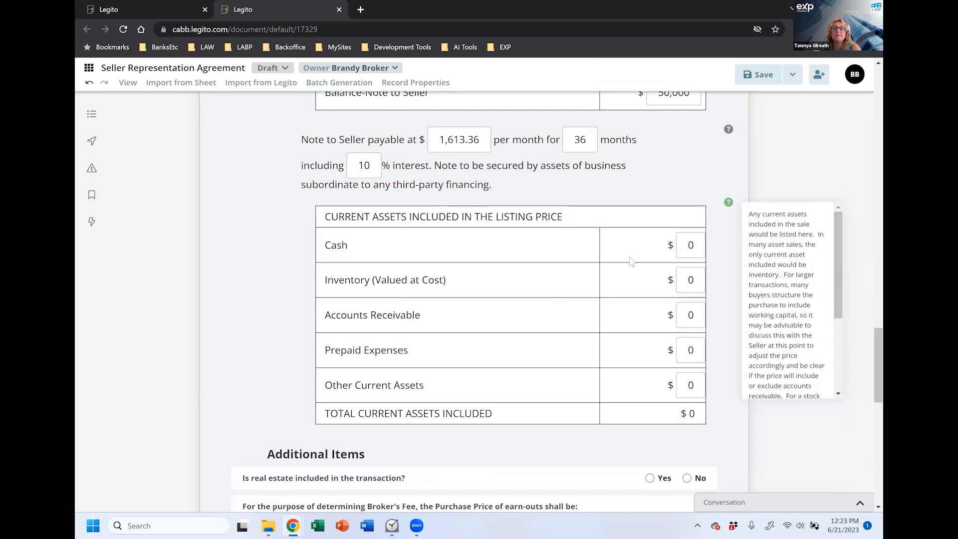
Step: Enter $15,000 for Inventory (Valued at Cost) so total current assets update
{"action": "left_click", "coordinate": [682, 254]}
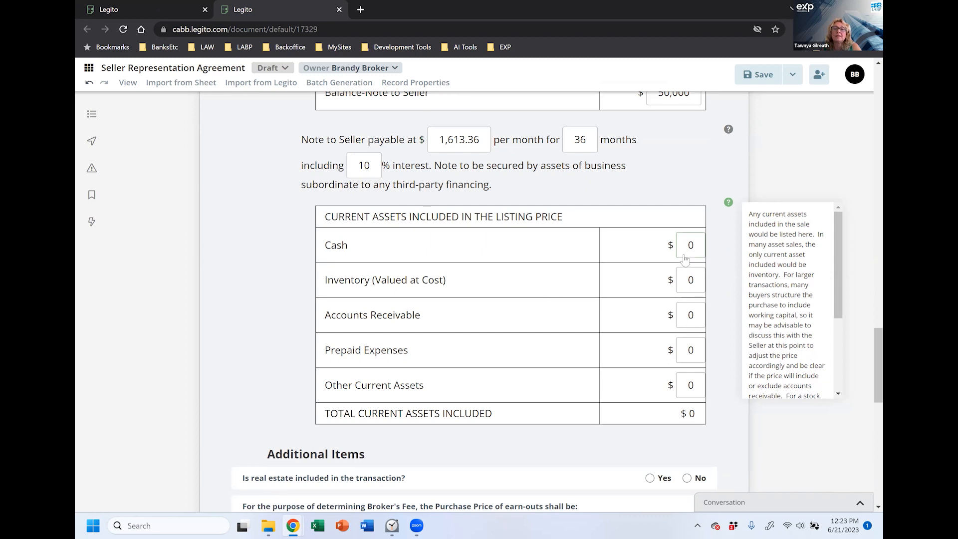
{"action": "left_click", "coordinate": [687, 281]}
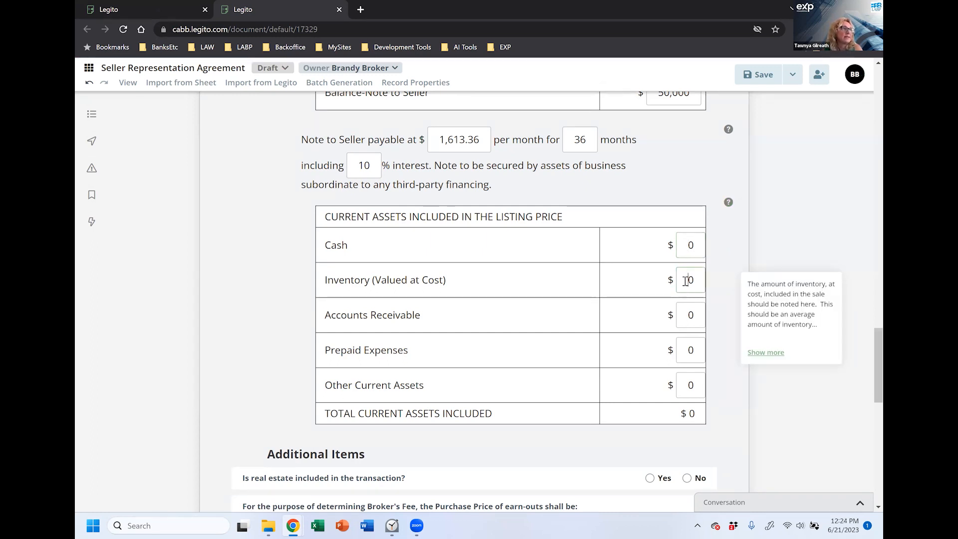
{"action": "type", "text": "15000"}
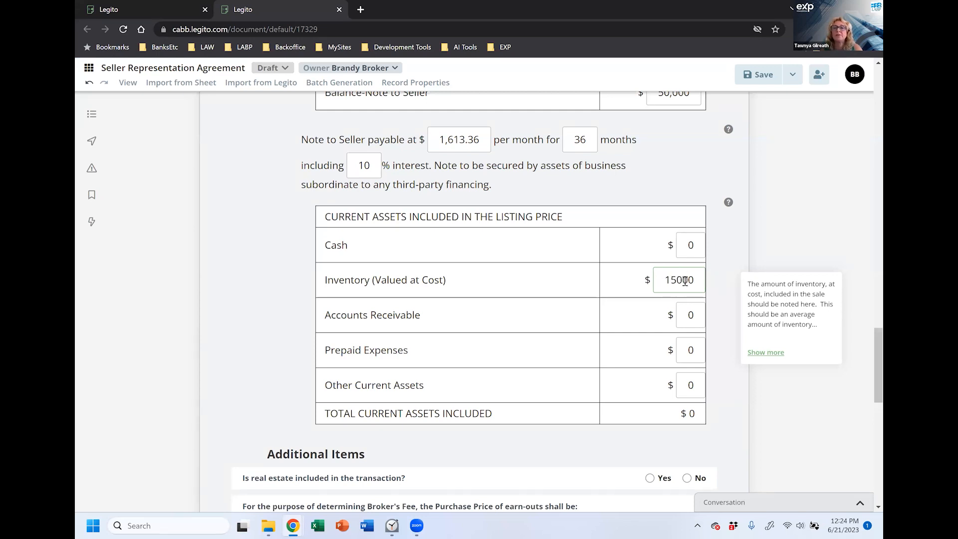
{"action": "left_click", "coordinate": [688, 314]}
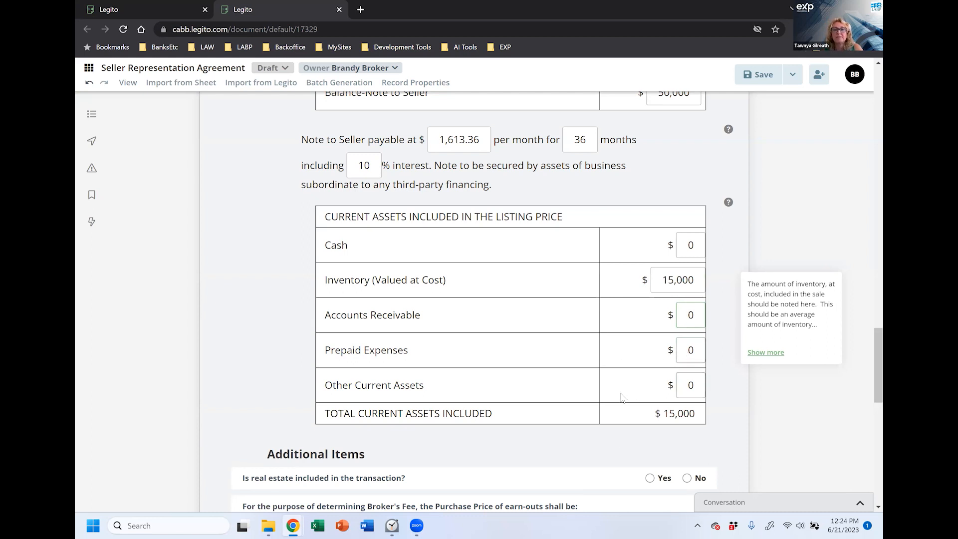
{"action": "left_click", "coordinate": [609, 466]}
{"action": "scroll", "coordinate": [644, 349], "scroll_direction": "down", "scroll_amount": 2}
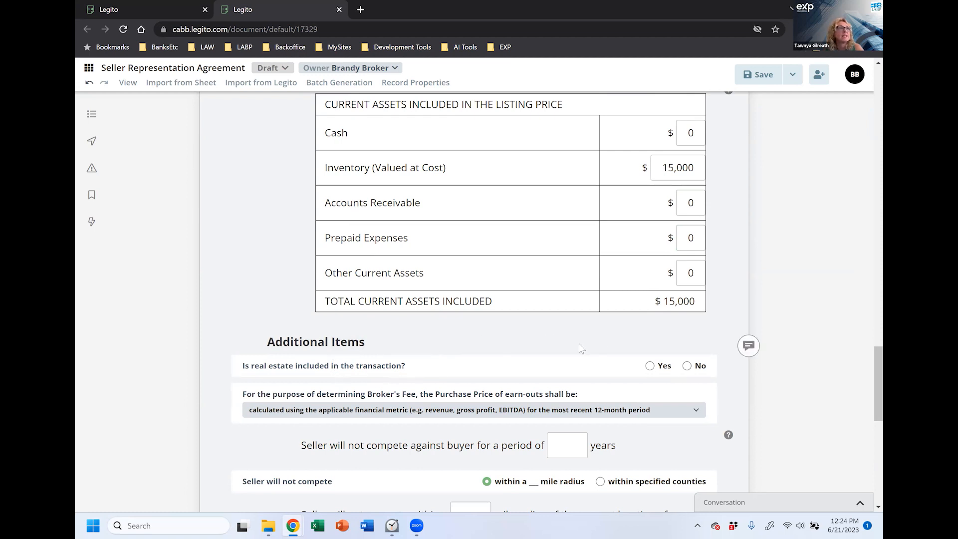
Step: Answer No to real estate included and keep the 12-month financial metric earn-out basis
{"action": "left_click", "coordinate": [687, 366]}
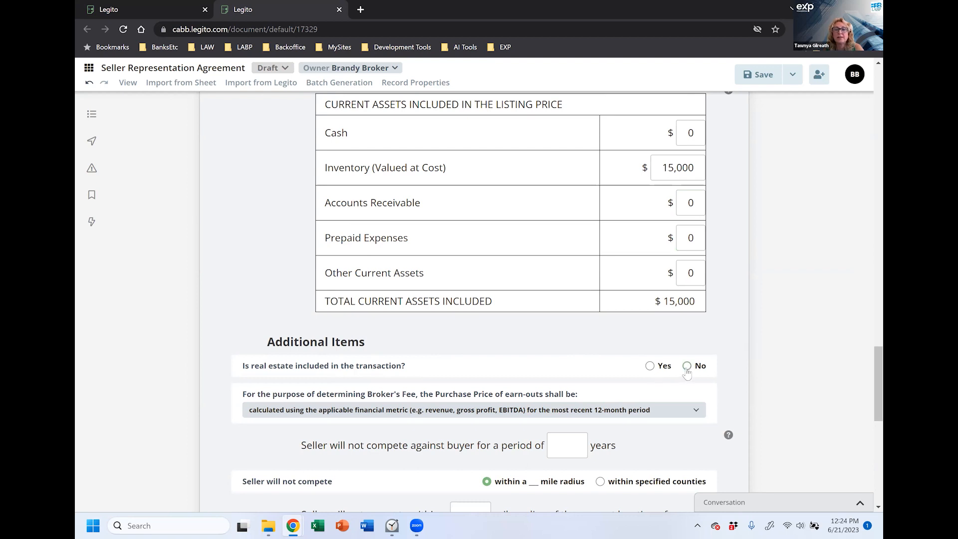
{"action": "scroll", "coordinate": [531, 344], "scroll_direction": "down", "scroll_amount": 2}
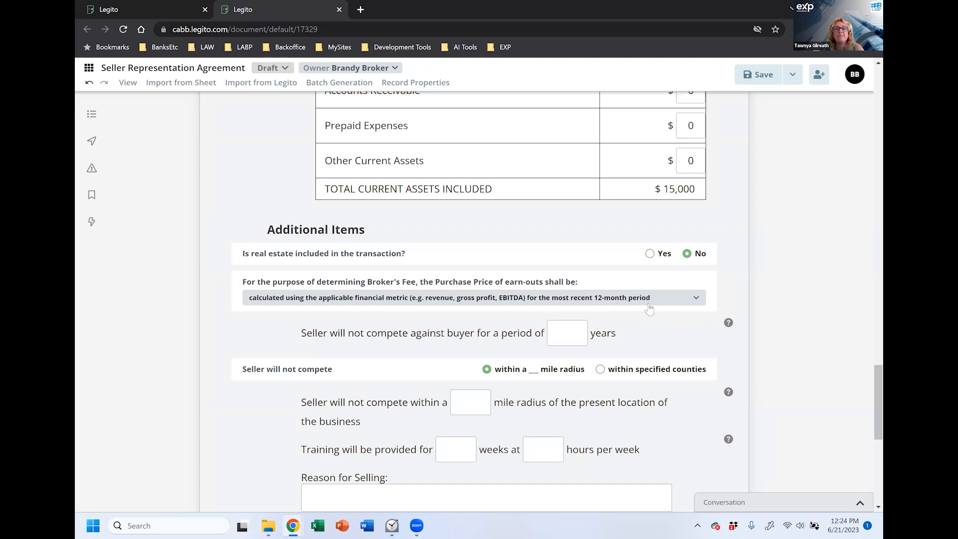
{"action": "left_click", "coordinate": [694, 301]}
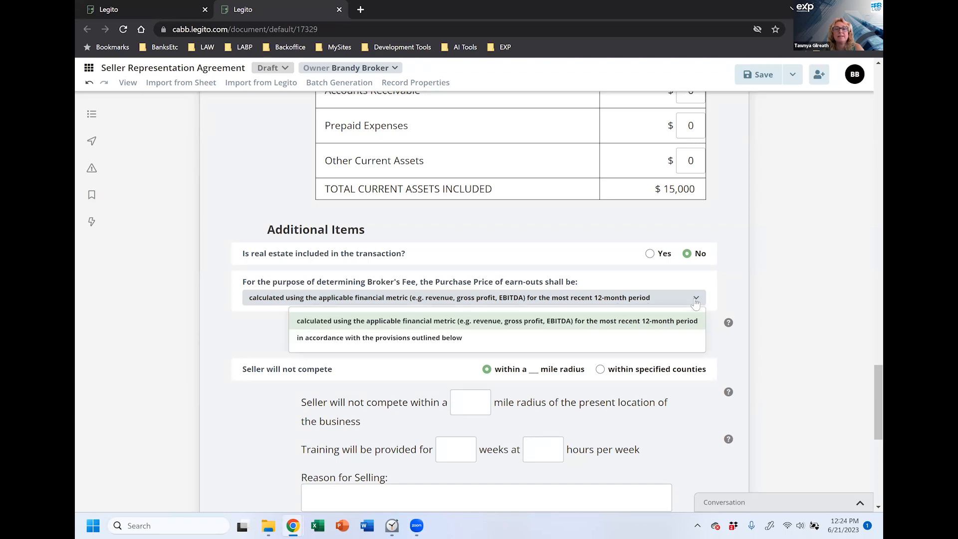
{"action": "left_click", "coordinate": [428, 322]}
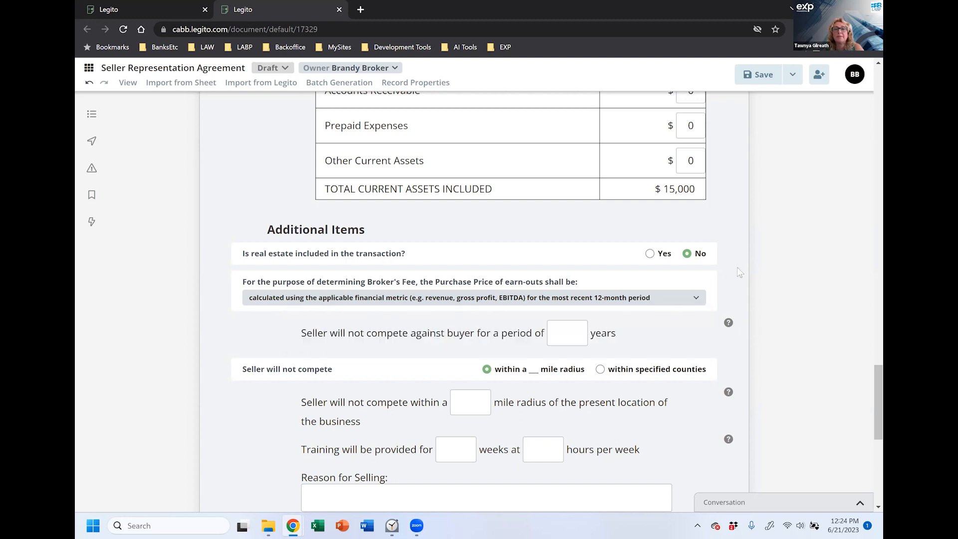
Step: Set the non-compete to 5 years within a 10 mile radius
{"action": "scroll", "coordinate": [738, 249], "scroll_direction": "down", "scroll_amount": 2}
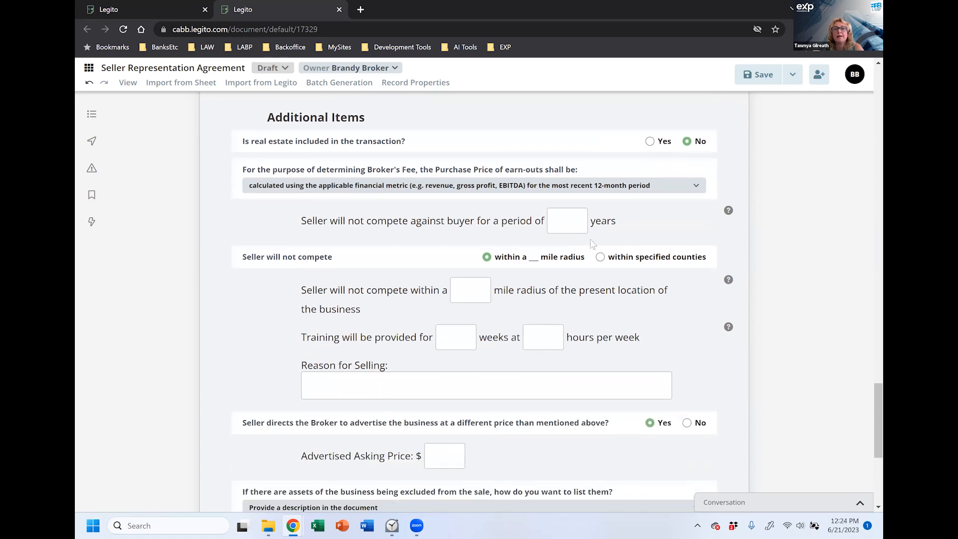
{"action": "mouse_move", "coordinate": [729, 211]}
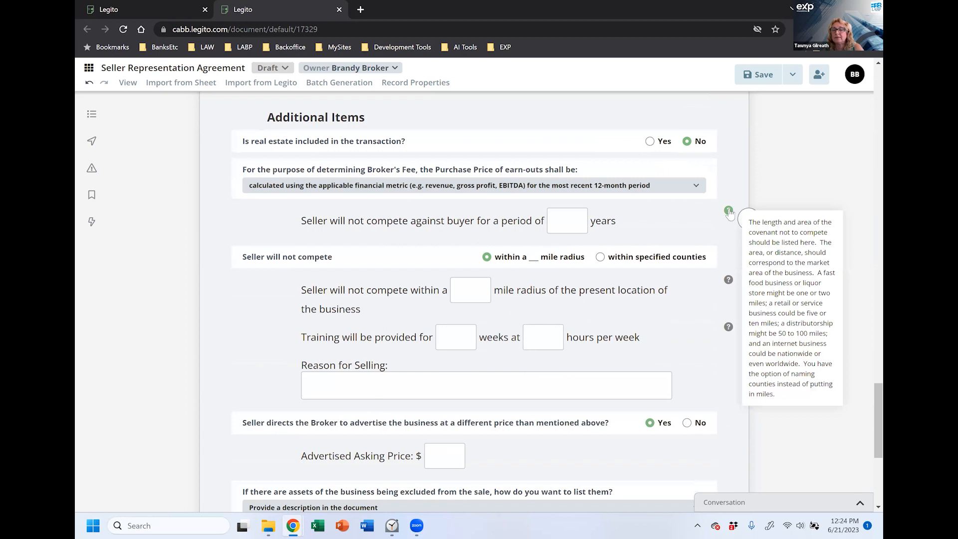
{"action": "mouse_move", "coordinate": [729, 282]}
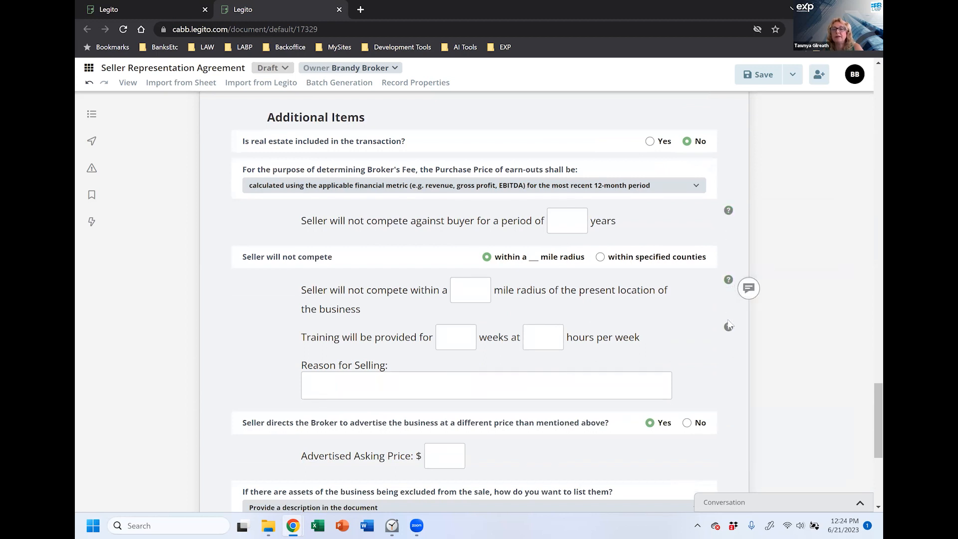
{"action": "mouse_move", "coordinate": [729, 329]}
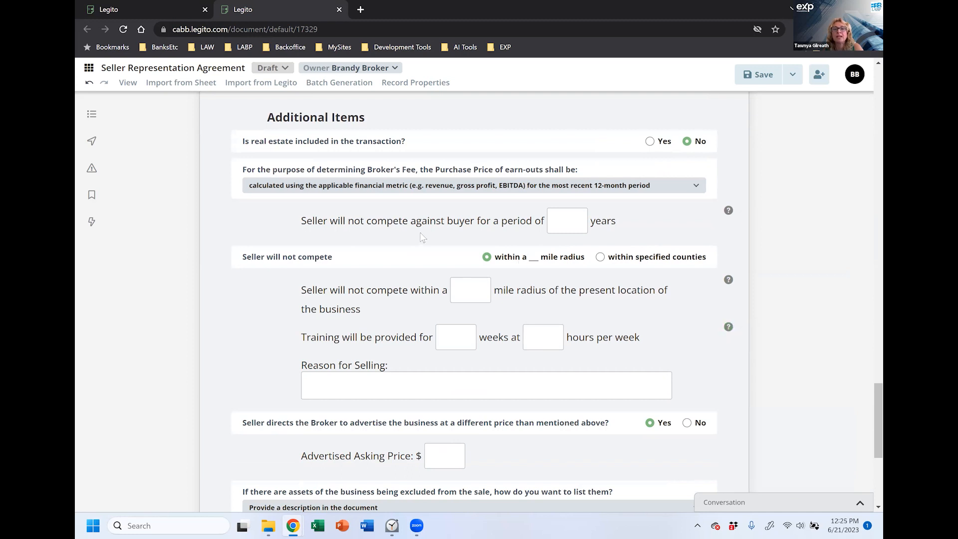
{"action": "left_click", "coordinate": [568, 228]}
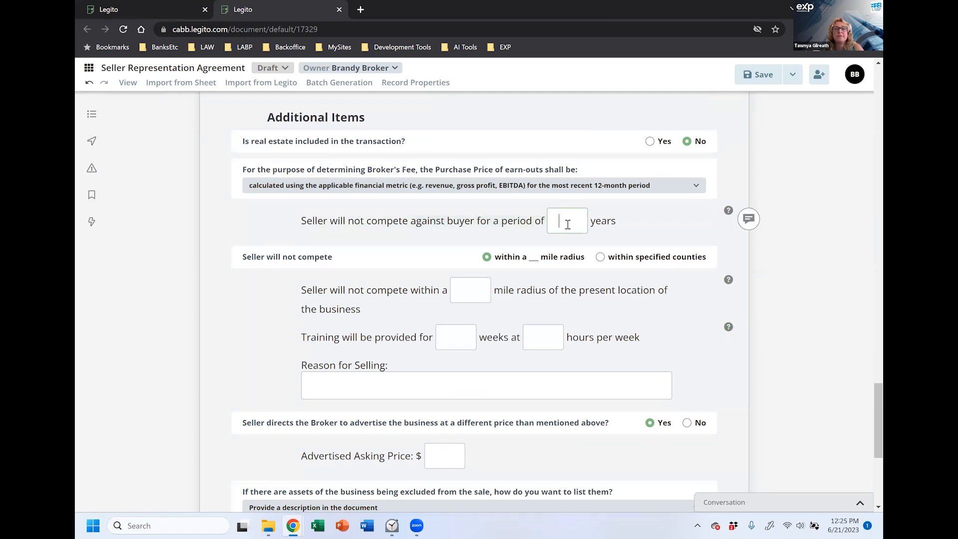
{"action": "type", "text": "5"}
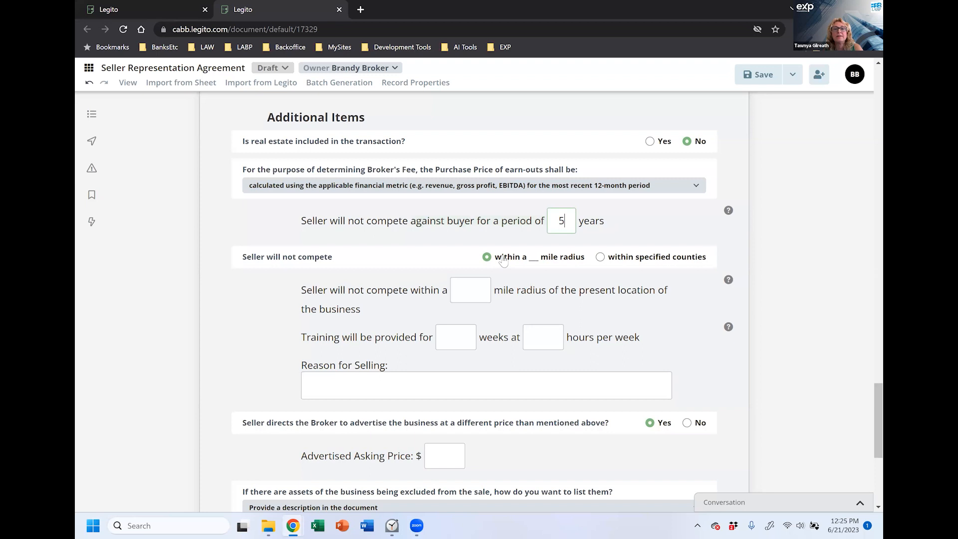
{"action": "left_click", "coordinate": [472, 290]}
{"action": "type", "text": "10"}
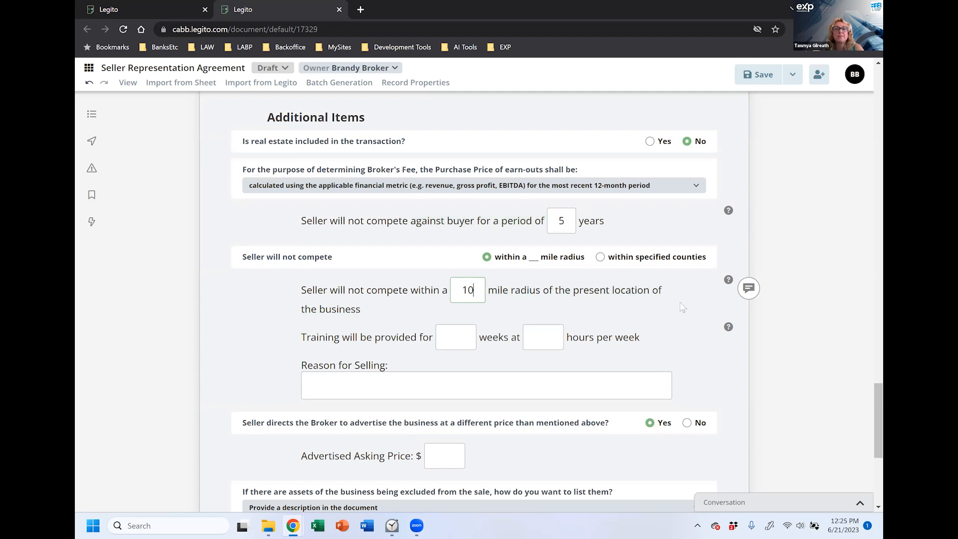
Step: Set training to 4 weeks at 20 hours per week
{"action": "scroll", "coordinate": [683, 307], "scroll_direction": "down", "scroll_amount": 2}
{"action": "left_click", "coordinate": [446, 235]}
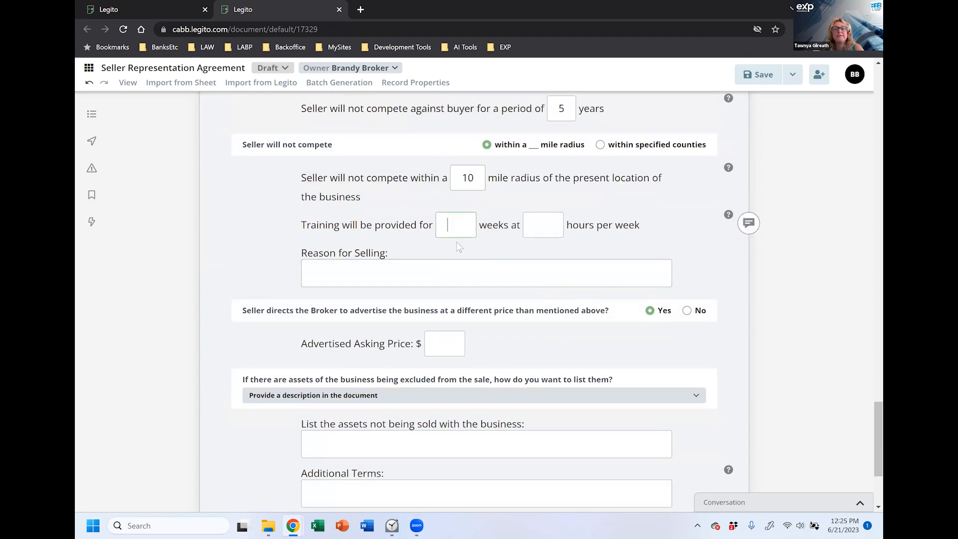
{"action": "type", "text": "4"}
{"action": "left_click", "coordinate": [521, 225]}
{"action": "type", "text": "20"}
Step: Enter 'retiring and relocating out of state' as the reason for selling
{"action": "left_click", "coordinate": [427, 270]}
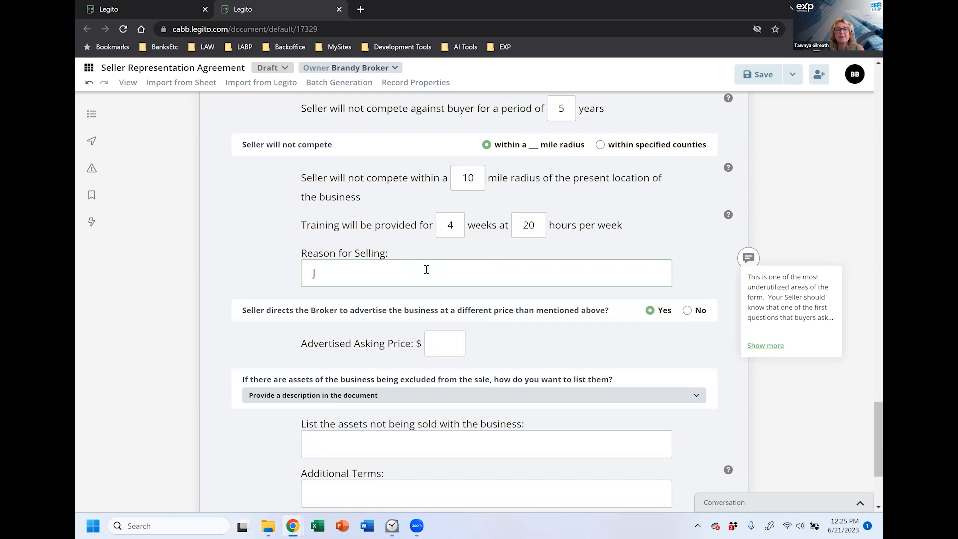
{"action": "type", "text": "relocati"}
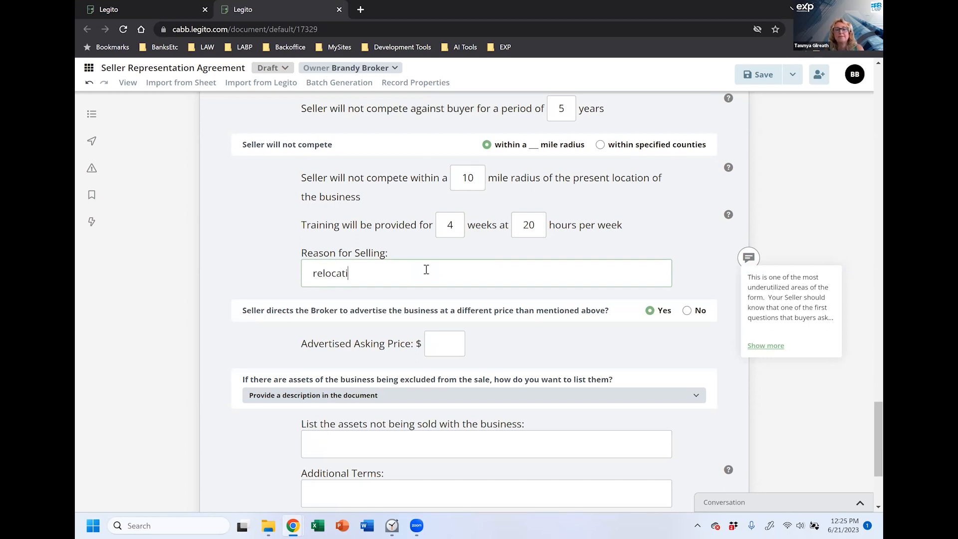
{"action": "type", "text": "ng out of state."}
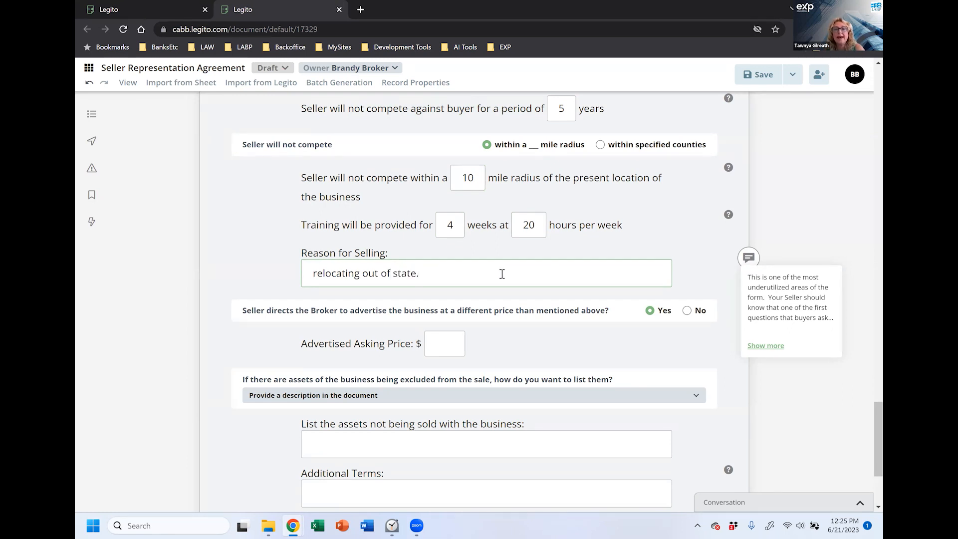
{"action": "key", "text": "Home"}
{"action": "type", "text": "retiring and"}
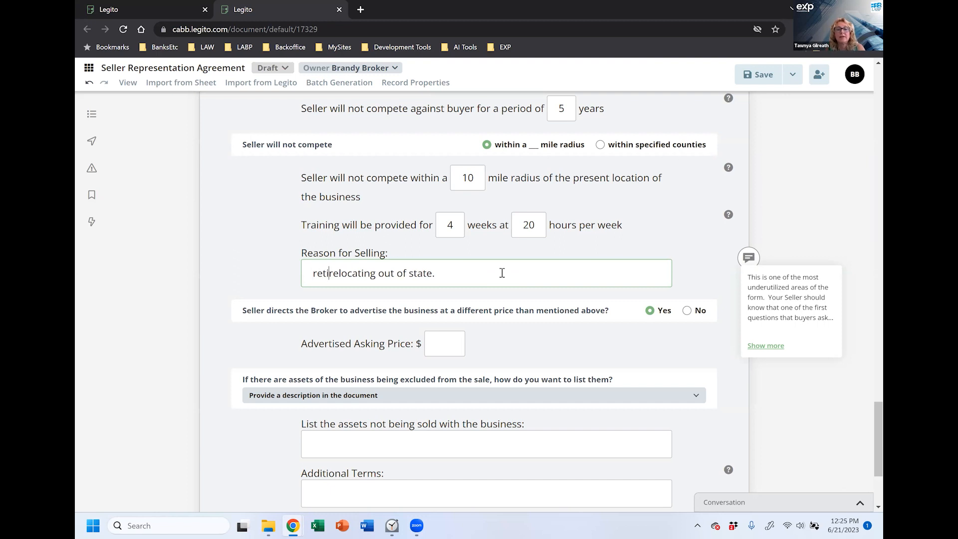
{"action": "key", "text": "End"}
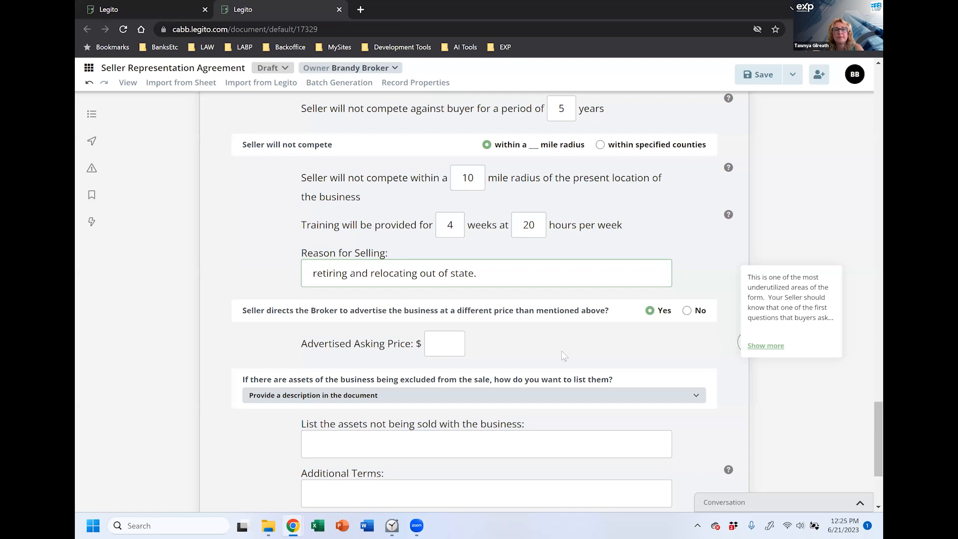
Step: Enter $449,000 as the advertised asking price
{"action": "scroll", "coordinate": [564, 355], "scroll_direction": "down", "scroll_amount": 1}
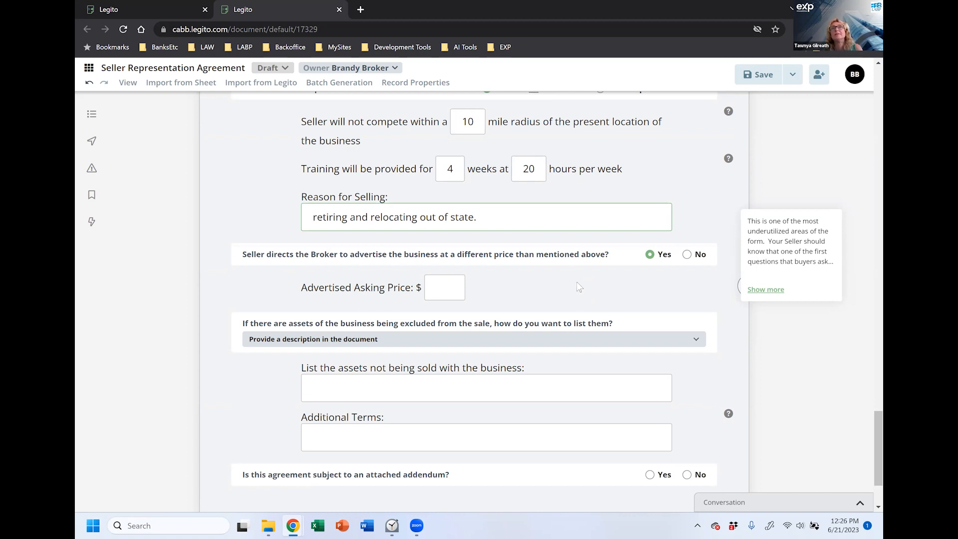
{"action": "left_click", "coordinate": [449, 293]}
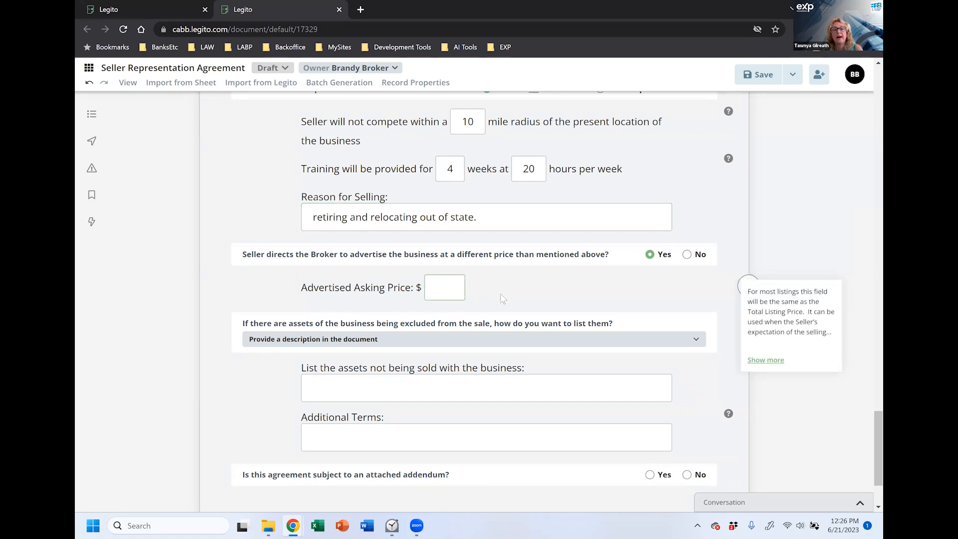
{"action": "type", "text": "449"}
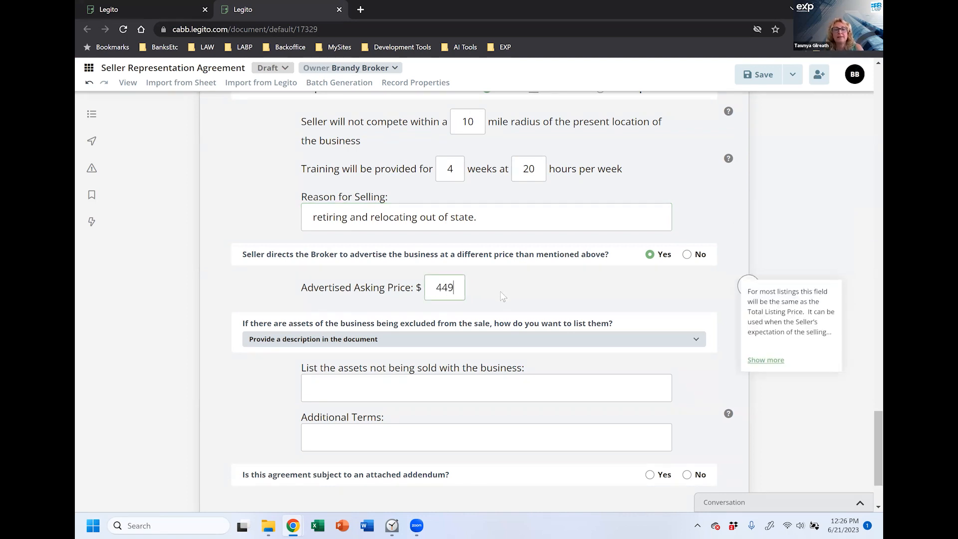
{"action": "type", "text": "000"}
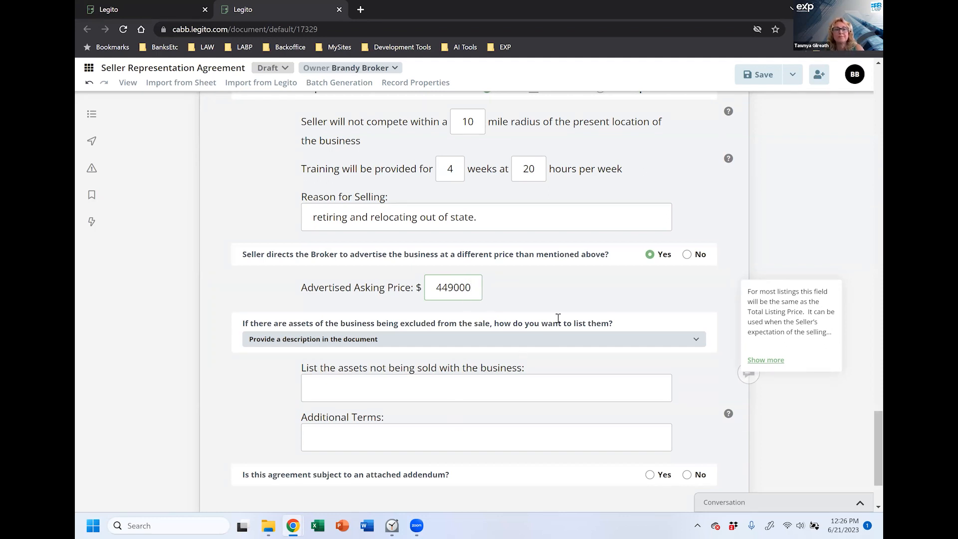
{"action": "left_click", "coordinate": [563, 384]}
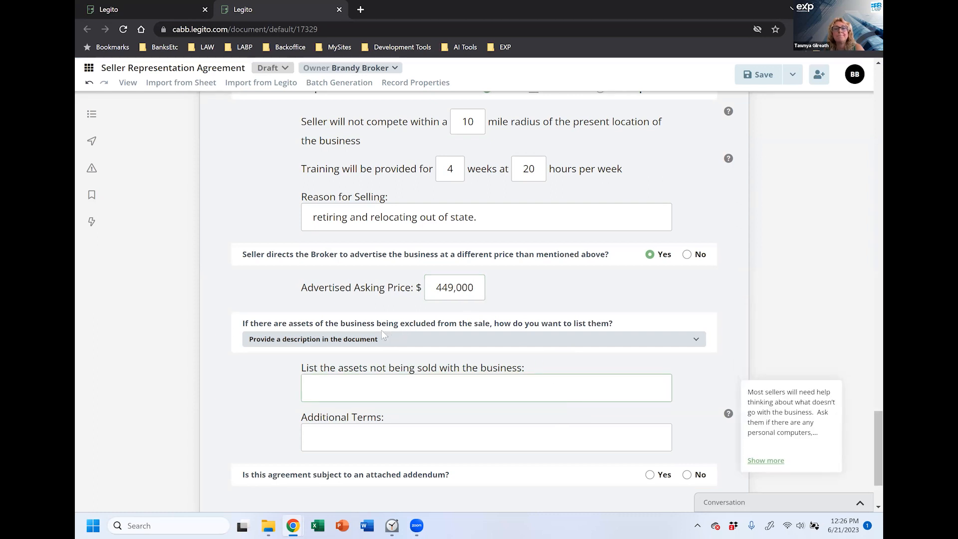
Step: Choose 'Leave a blank that can be filled in later' for excluded assets, leaving Additional Terms empty
{"action": "scroll", "coordinate": [381, 299], "scroll_direction": "down", "scroll_amount": 1}
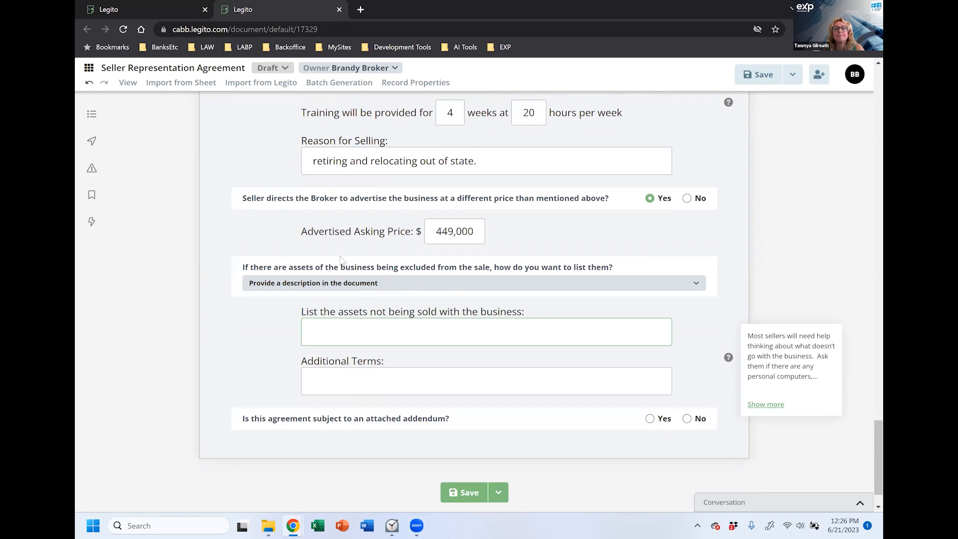
{"action": "left_click", "coordinate": [359, 265]}
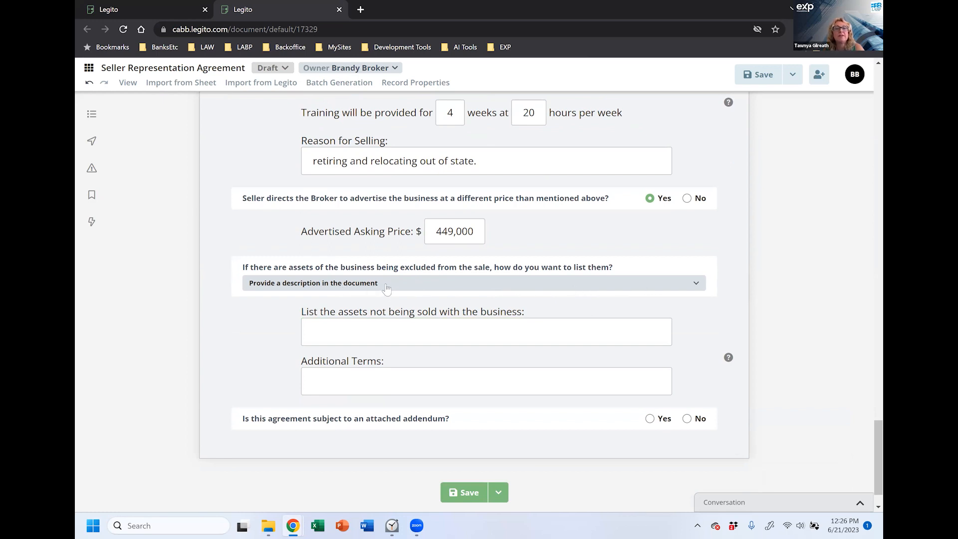
{"action": "left_click", "coordinate": [700, 289]}
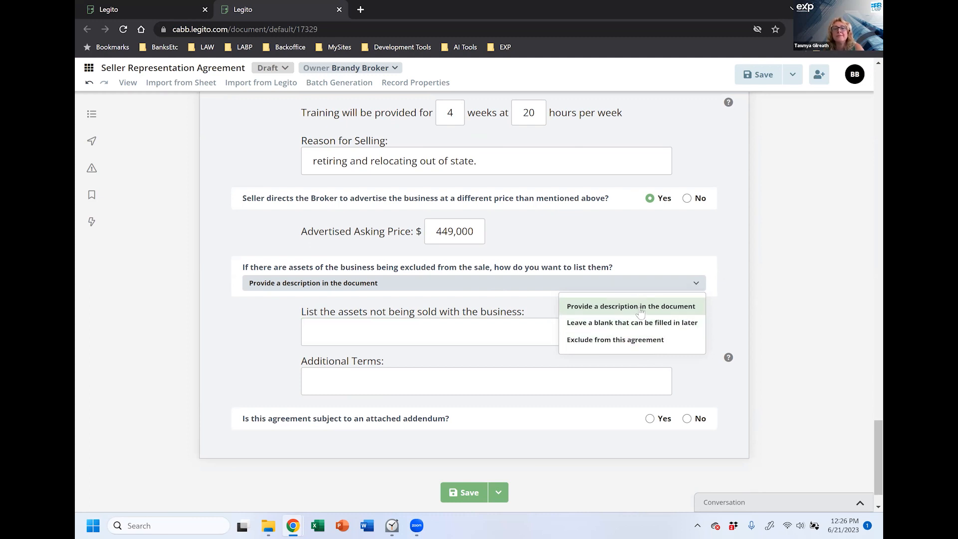
{"action": "left_click", "coordinate": [604, 327]}
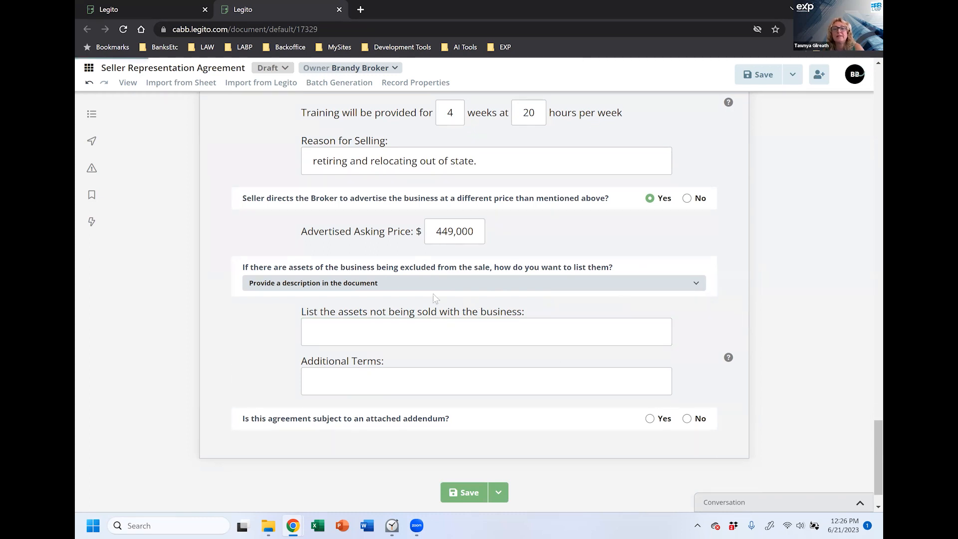
{"action": "left_click", "coordinate": [526, 333]}
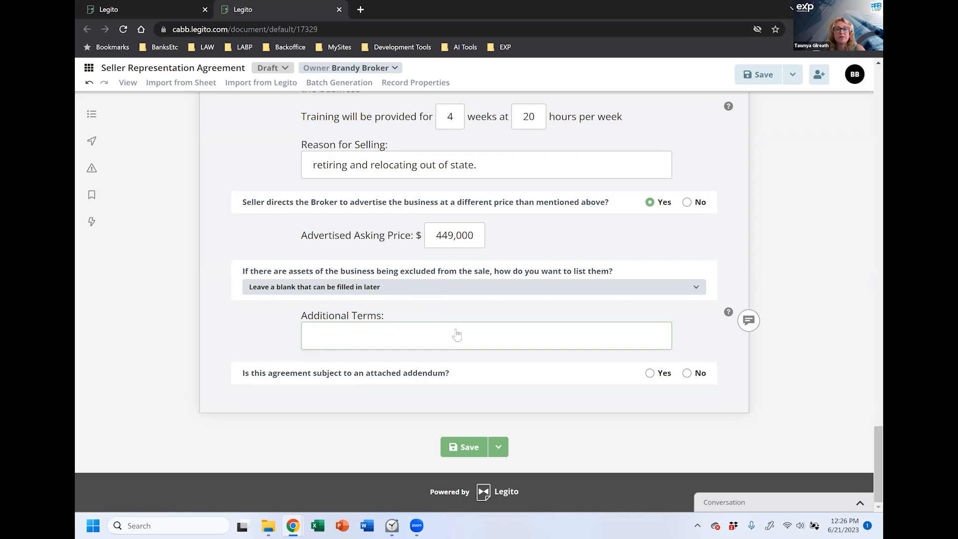
{"action": "left_click", "coordinate": [375, 289]}
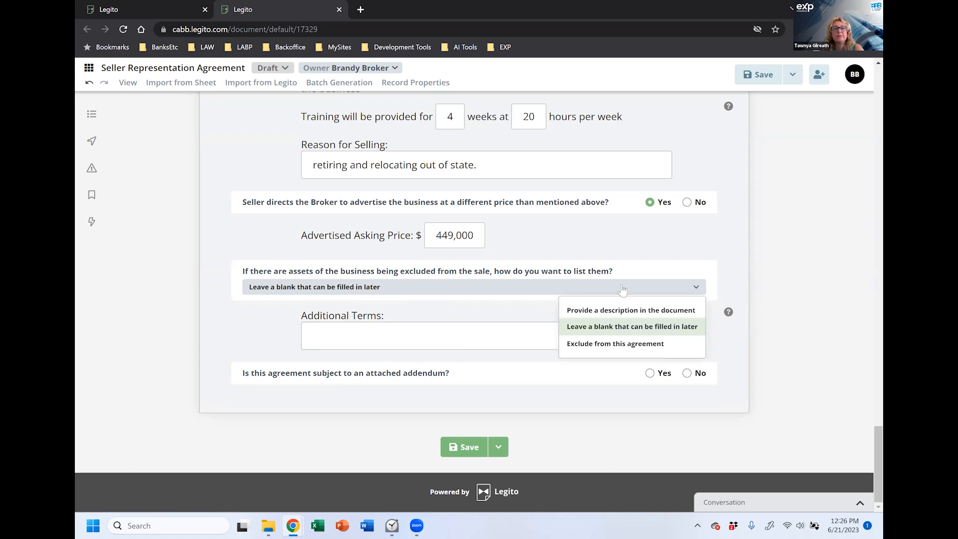
{"action": "left_click", "coordinate": [641, 325]}
{"action": "left_click", "coordinate": [442, 332]}
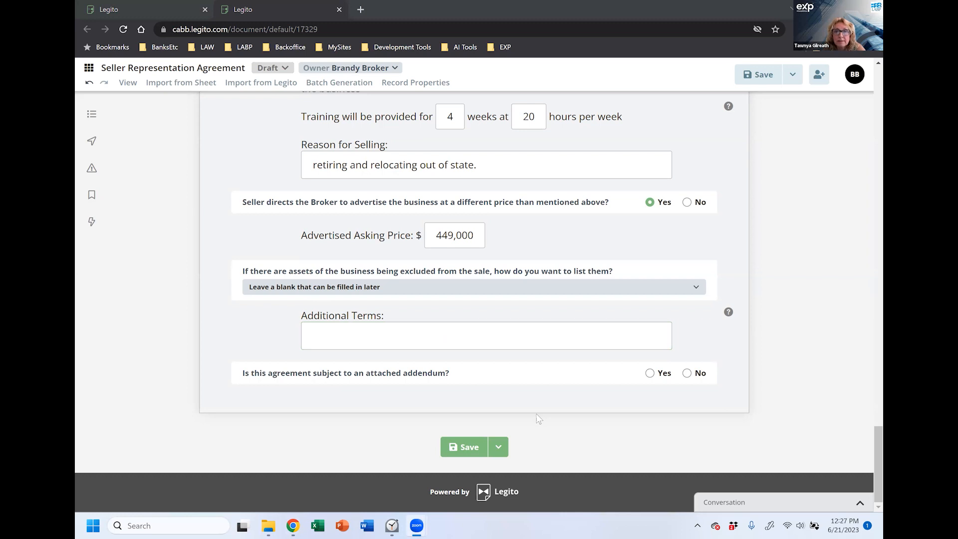
{"action": "left_click", "coordinate": [582, 438]}
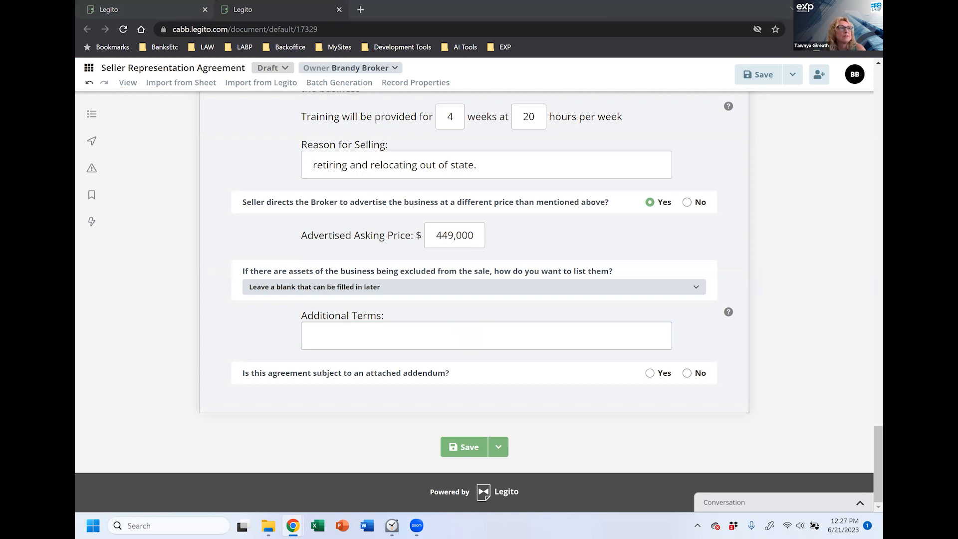
{"action": "left_click", "coordinate": [382, 330]}
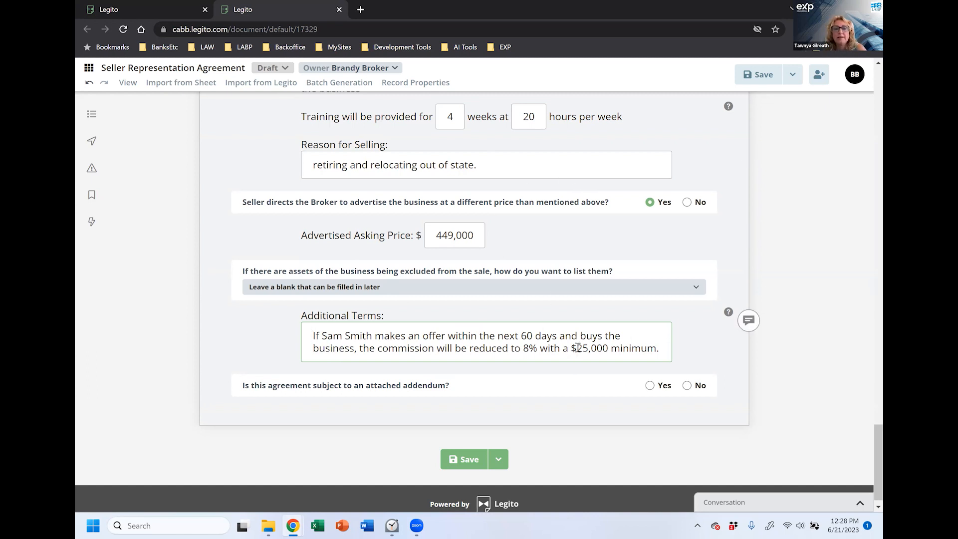
{"action": "scroll", "coordinate": [514, 187], "scroll_direction": "up", "scroll_amount": 8}
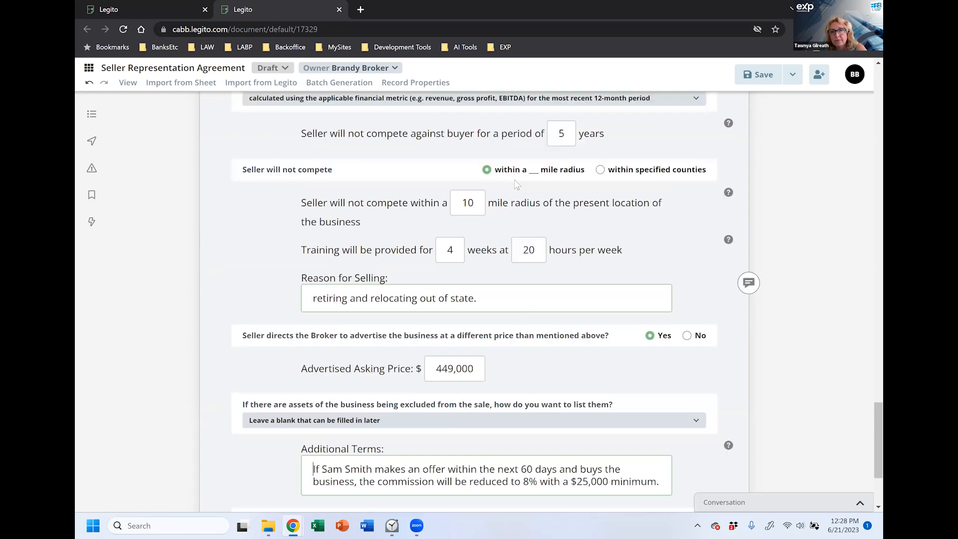
{"action": "scroll", "coordinate": [514, 187], "scroll_direction": "up", "scroll_amount": 2}
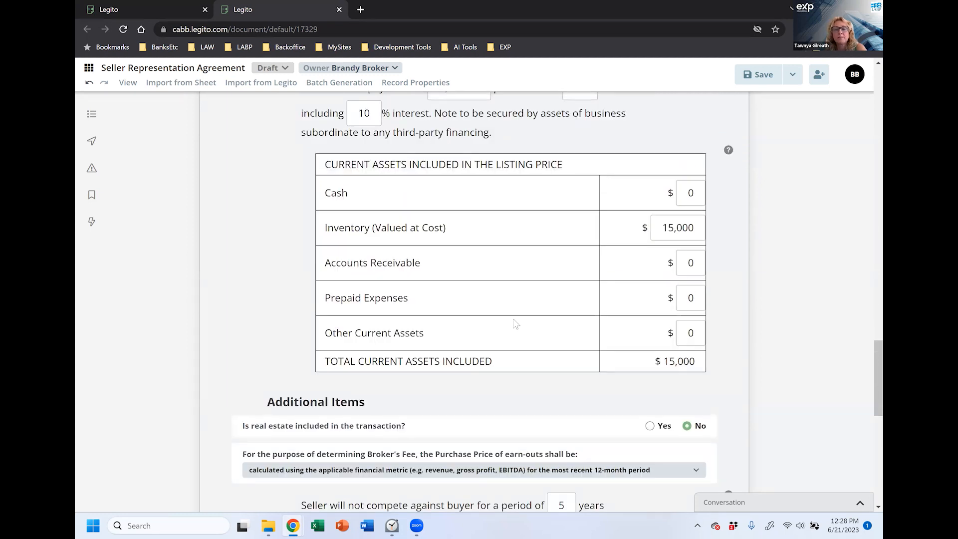
{"action": "scroll", "coordinate": [519, 325], "scroll_direction": "down", "scroll_amount": 3}
{"action": "scroll", "coordinate": [538, 339], "scroll_direction": "down", "scroll_amount": 7}
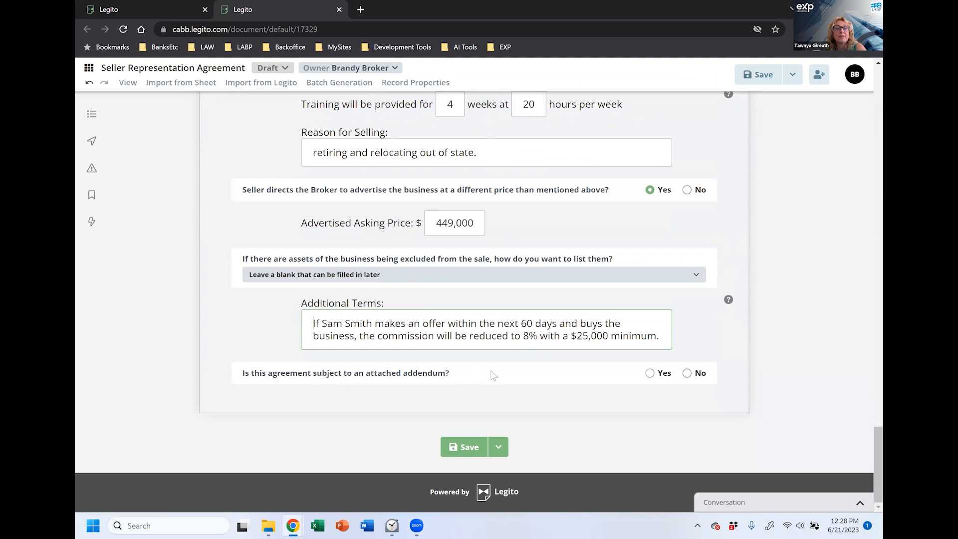
{"action": "left_click", "coordinate": [688, 374]}
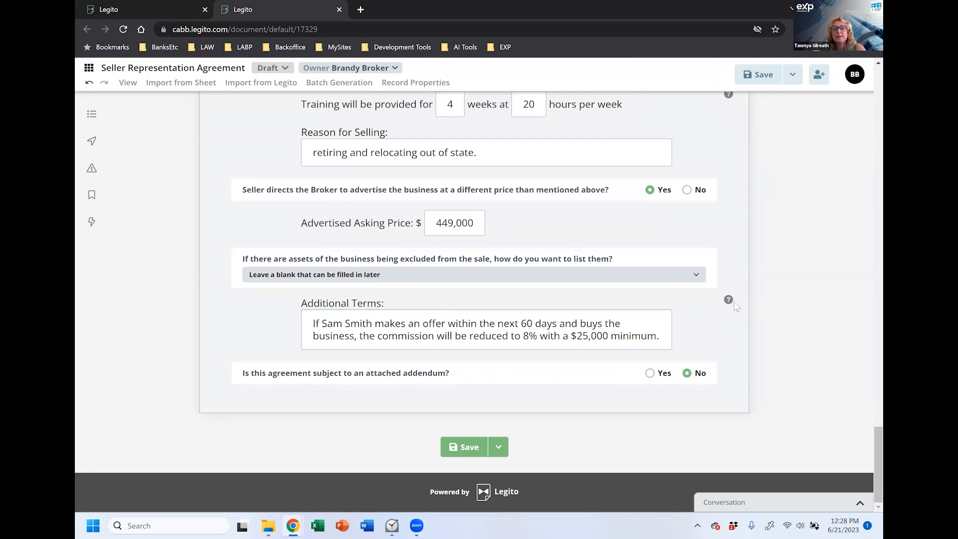
{"action": "mouse_move", "coordinate": [730, 300]}
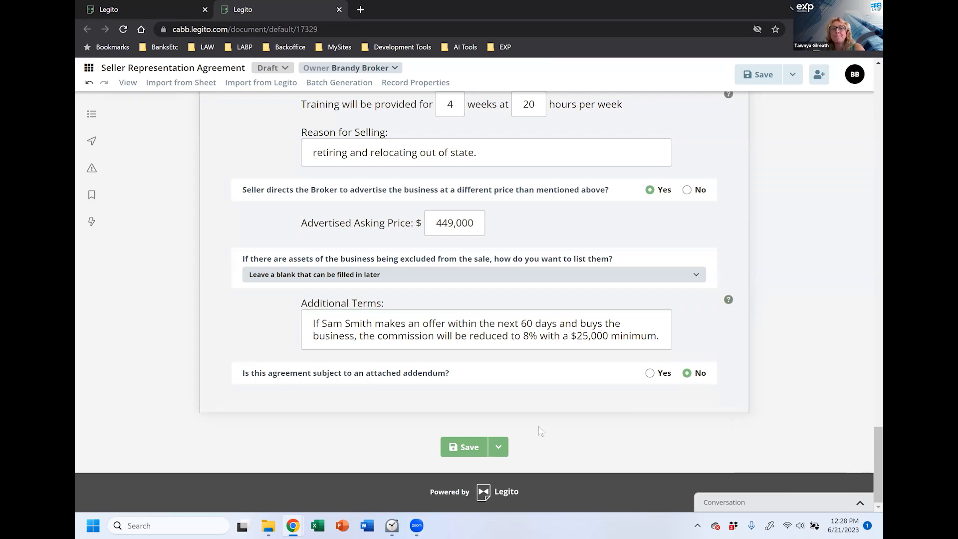
Step: Save the agreement and generate its PDF print preview from the Download menu
{"action": "left_click", "coordinate": [457, 448]}
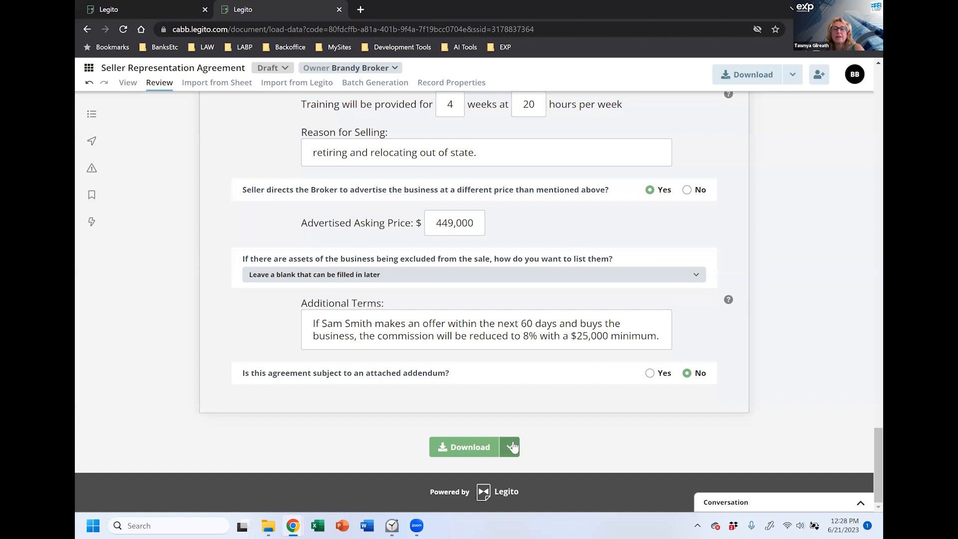
{"action": "left_click", "coordinate": [791, 75]}
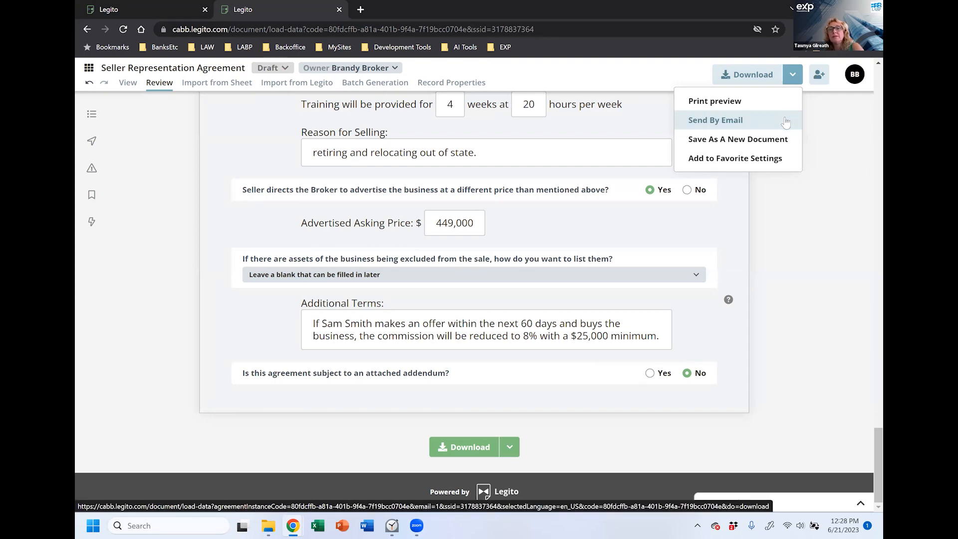
{"action": "left_click", "coordinate": [724, 103]}
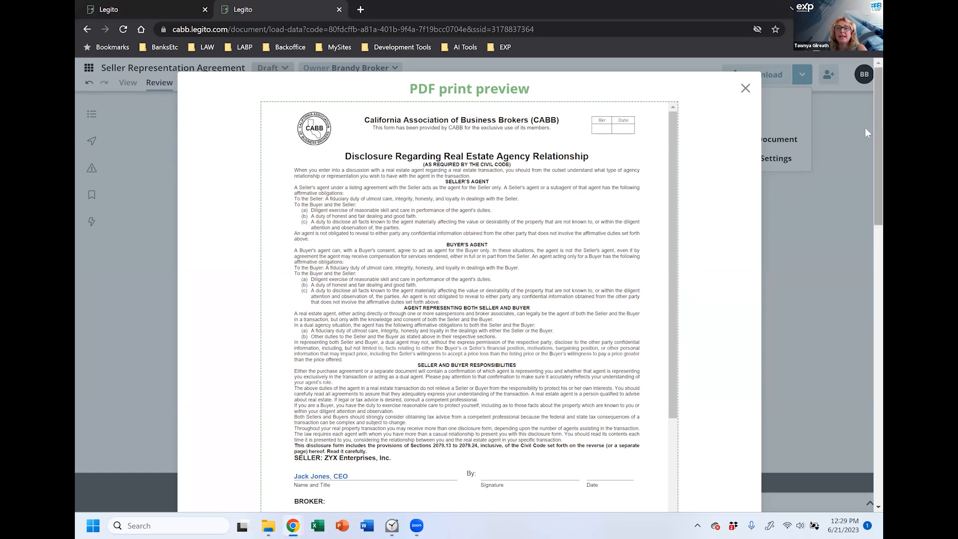
Step: Scroll the PDF preview past the two-page agency disclosure to the Representation Agreement
{"action": "scroll", "coordinate": [865, 129], "scroll_direction": "down", "scroll_amount": 1}
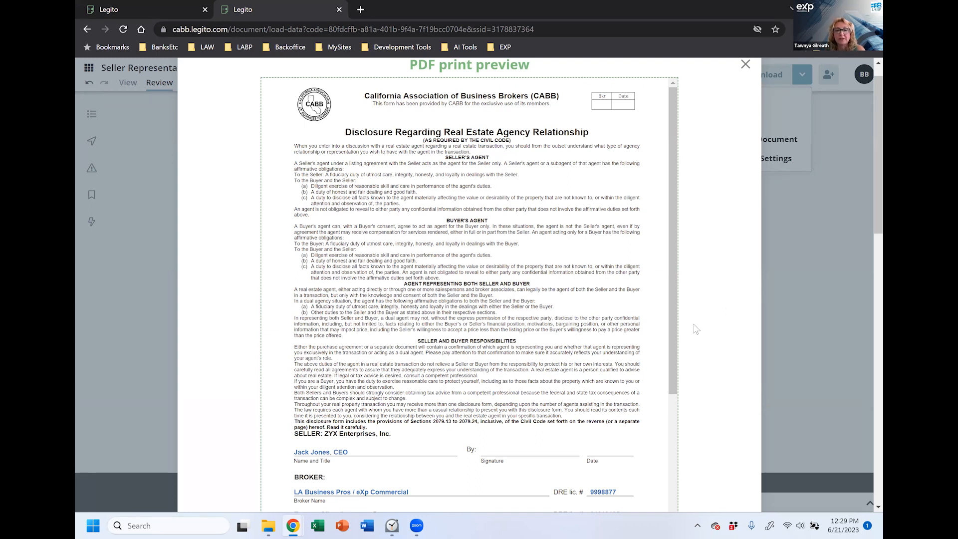
{"action": "left_click_drag", "start_coordinate": [670, 236], "coordinate": [689, 496]}
{"action": "scroll", "coordinate": [689, 496], "scroll_direction": "down", "scroll_amount": 4}
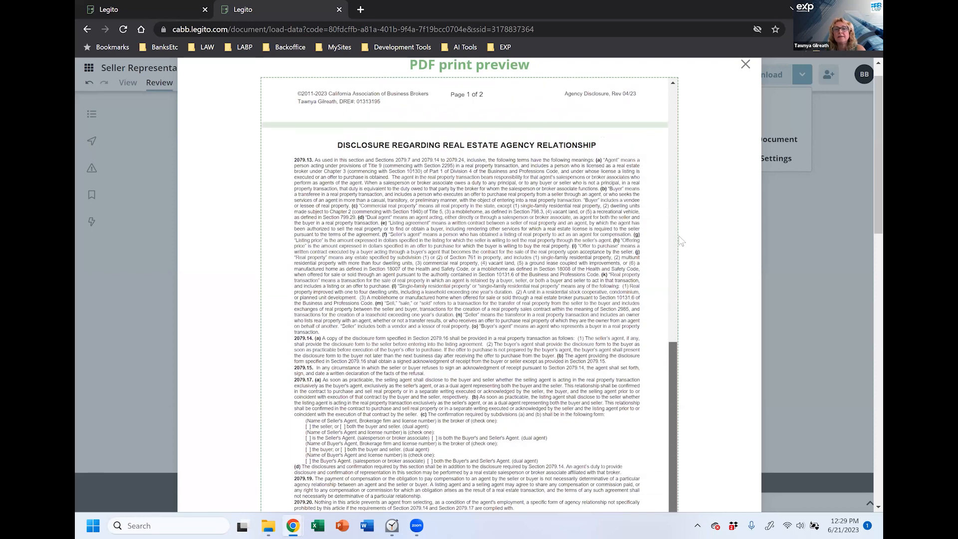
{"action": "scroll", "coordinate": [674, 352], "scroll_direction": "down", "scroll_amount": 1}
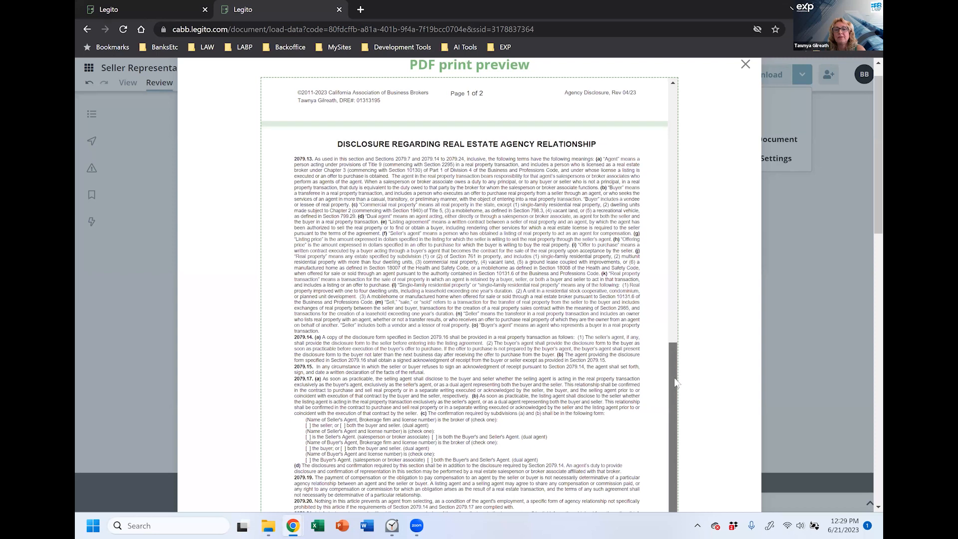
{"action": "scroll", "coordinate": [702, 312], "scroll_direction": "down", "scroll_amount": 3}
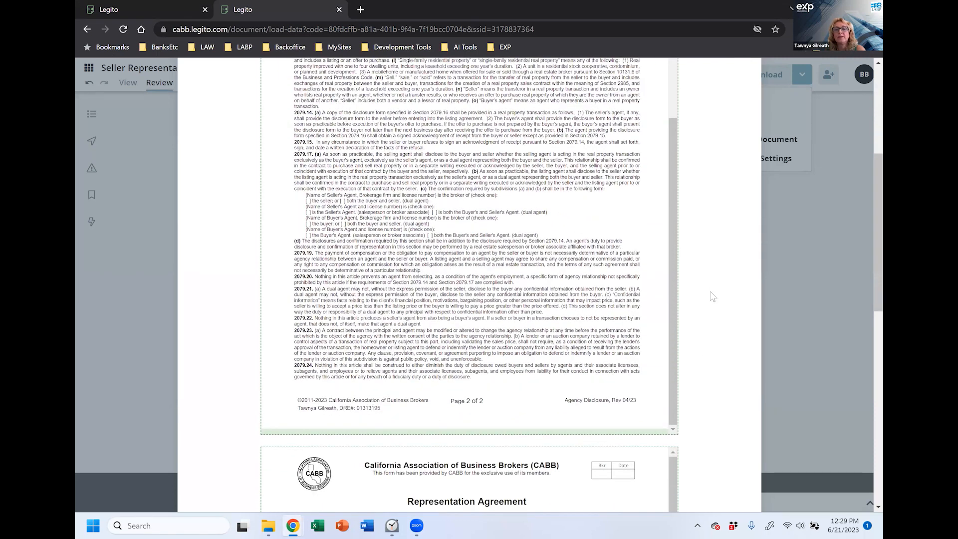
{"action": "scroll", "coordinate": [713, 319], "scroll_direction": "down", "scroll_amount": 6}
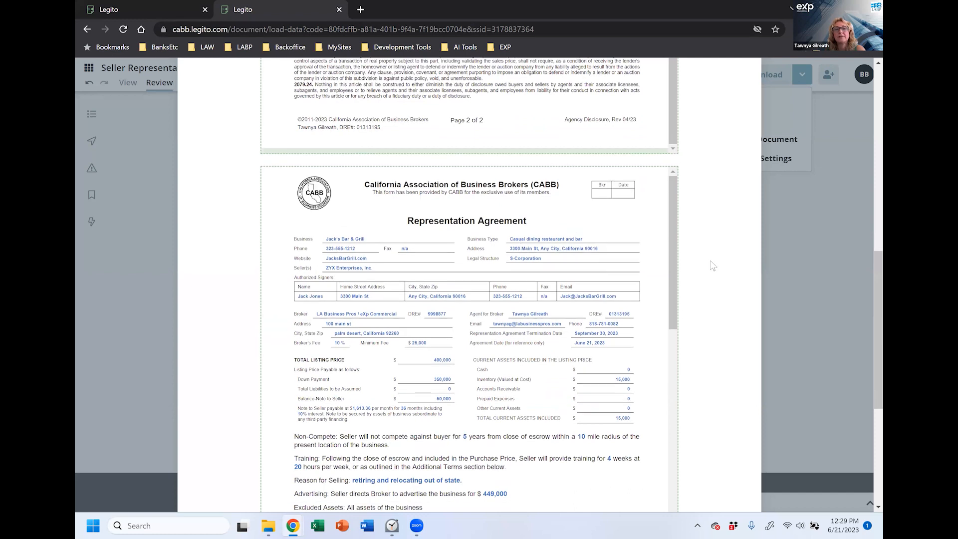
{"action": "scroll", "coordinate": [706, 235], "scroll_direction": "down", "scroll_amount": 3}
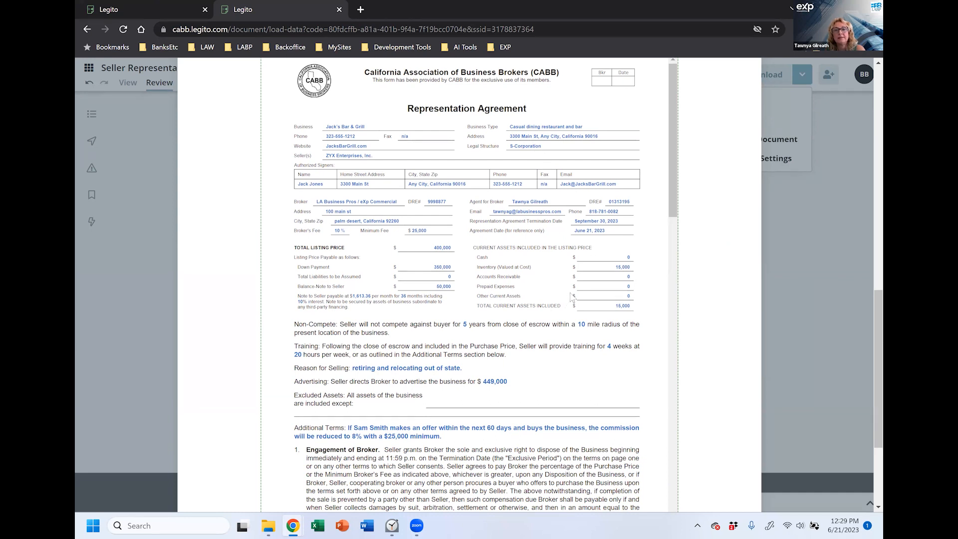
{"action": "left_click_drag", "start_coordinate": [672, 148], "coordinate": [672, 167]}
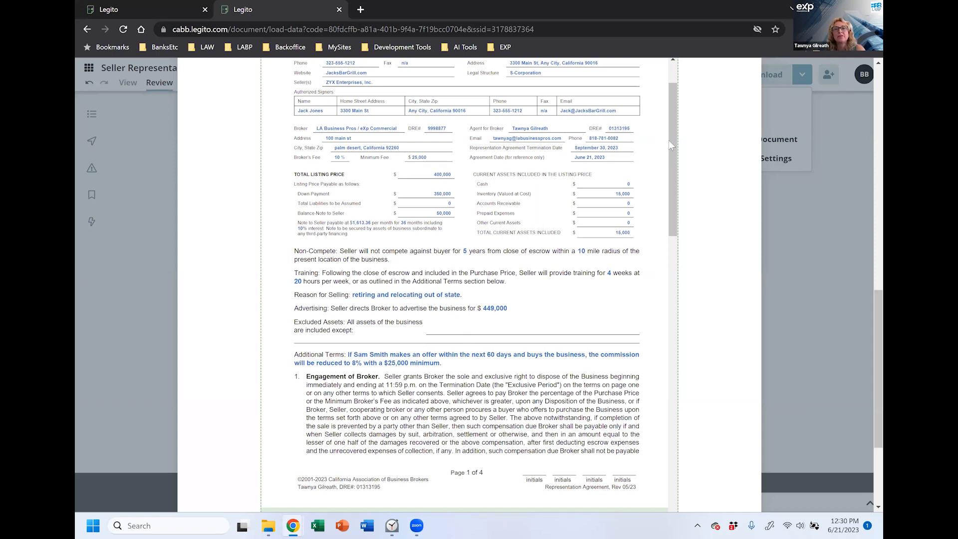
{"action": "left_click_drag", "start_coordinate": [669, 128], "coordinate": [673, 362]}
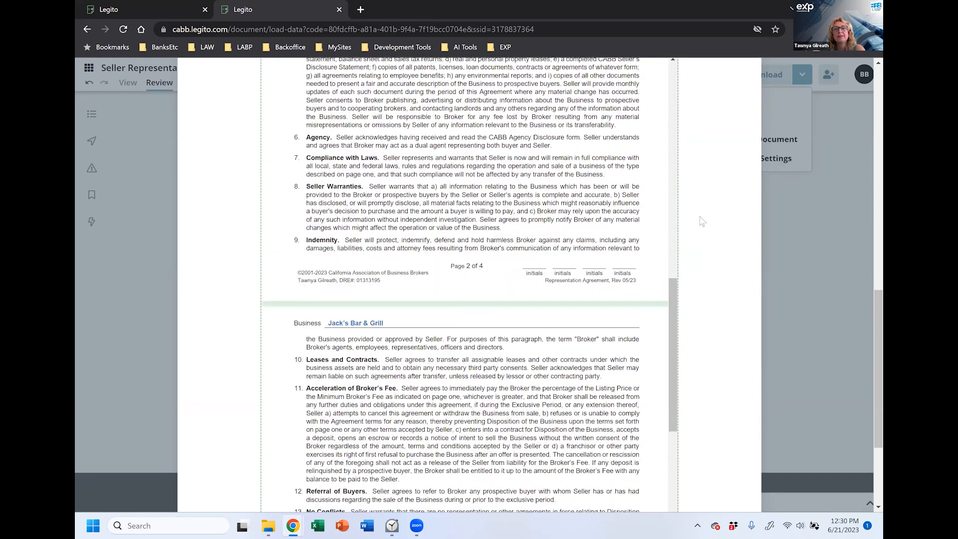
{"action": "scroll", "coordinate": [702, 223], "scroll_direction": "down", "scroll_amount": 3}
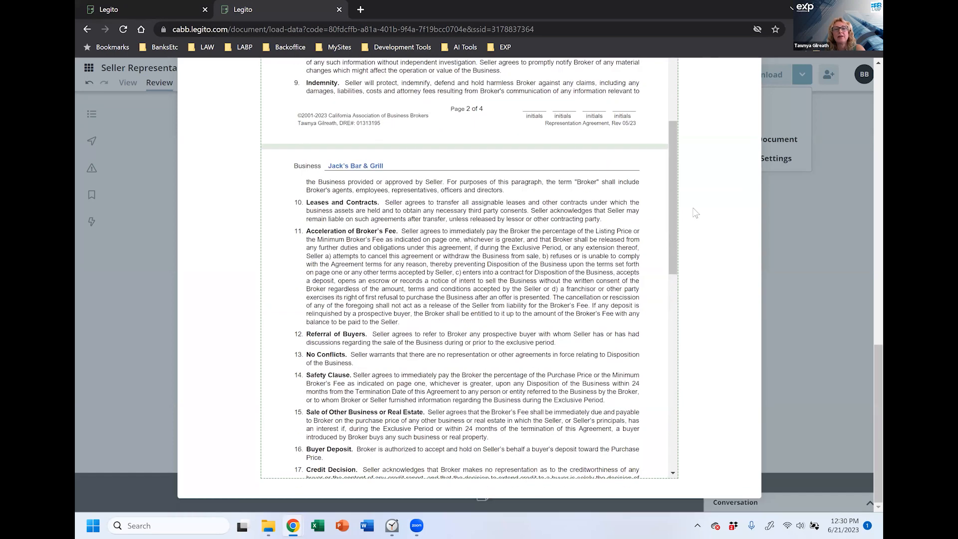
{"action": "left_click_drag", "start_coordinate": [670, 180], "coordinate": [670, 349]}
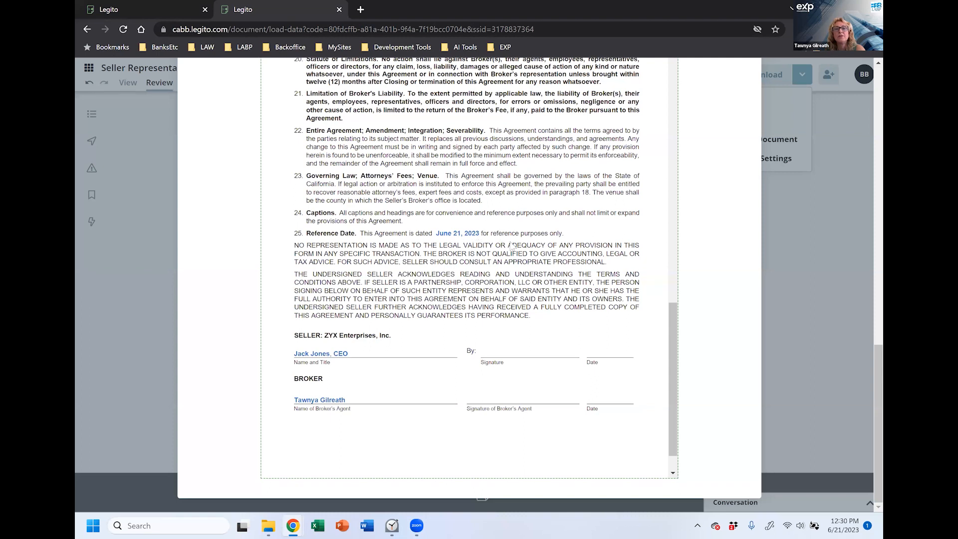
{"action": "scroll", "coordinate": [671, 340], "scroll_direction": "up", "scroll_amount": 3}
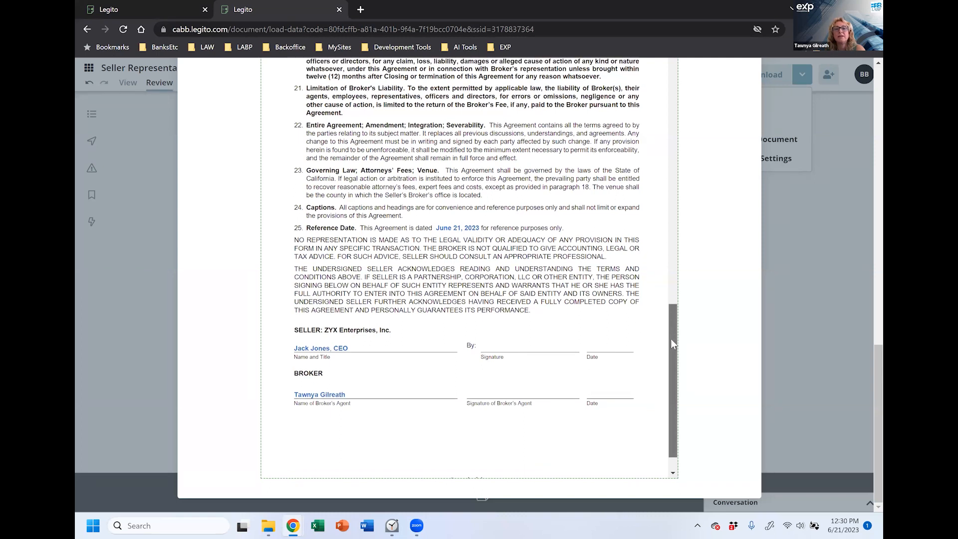
{"action": "scroll", "coordinate": [672, 217], "scroll_direction": "up", "scroll_amount": 15}
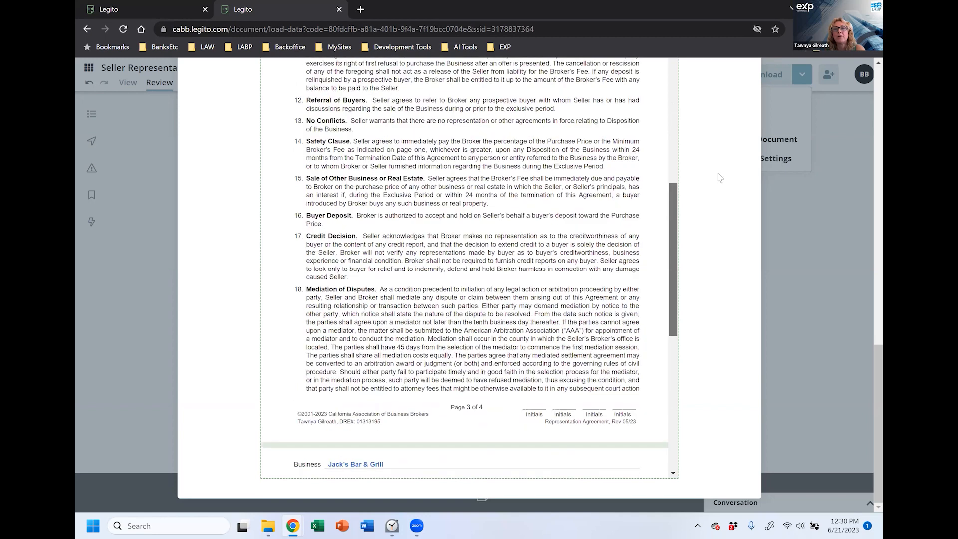
{"action": "scroll", "coordinate": [698, 239], "scroll_direction": "up", "scroll_amount": 5}
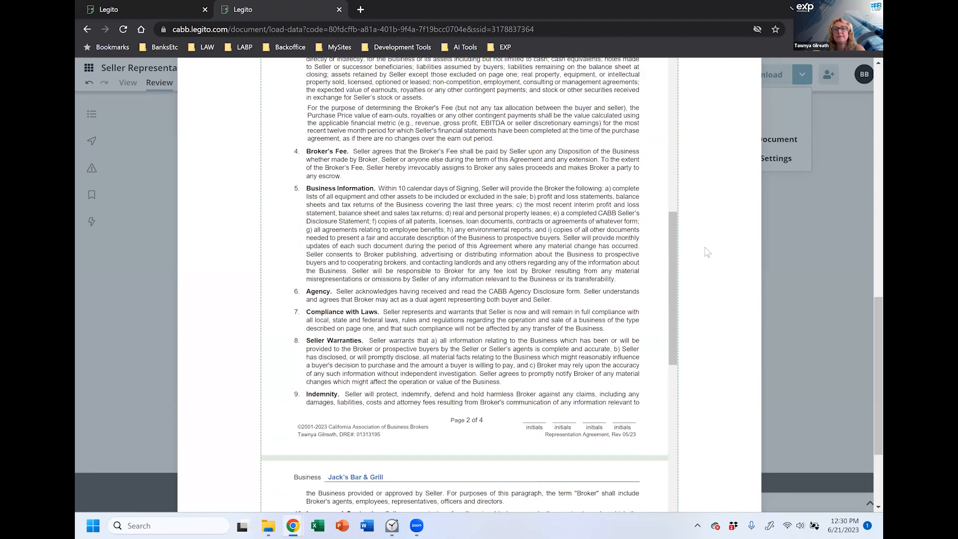
{"action": "left_click_drag", "start_coordinate": [673, 328], "coordinate": [674, 177]}
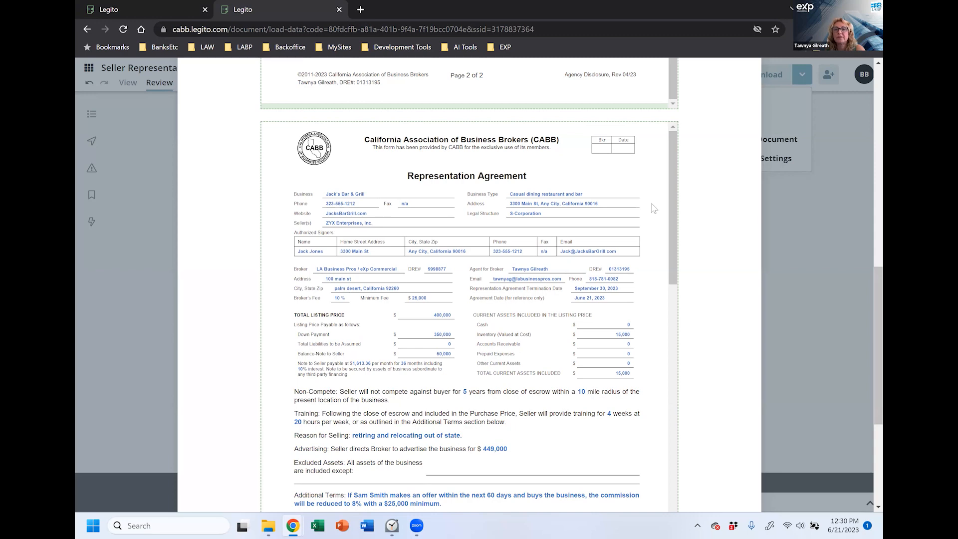
{"action": "left_click_drag", "start_coordinate": [672, 163], "coordinate": [685, 418]}
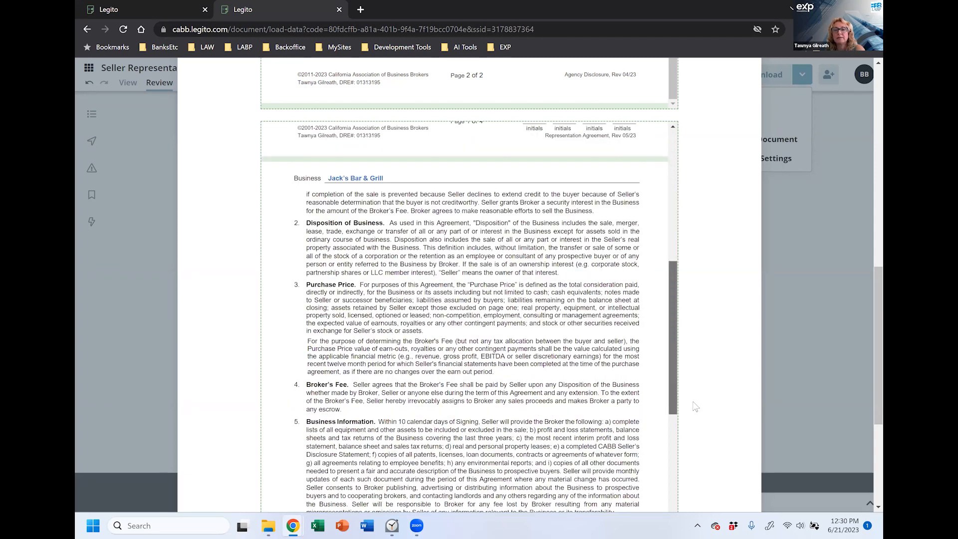
{"action": "scroll", "coordinate": [708, 366], "scroll_direction": "down", "scroll_amount": 5}
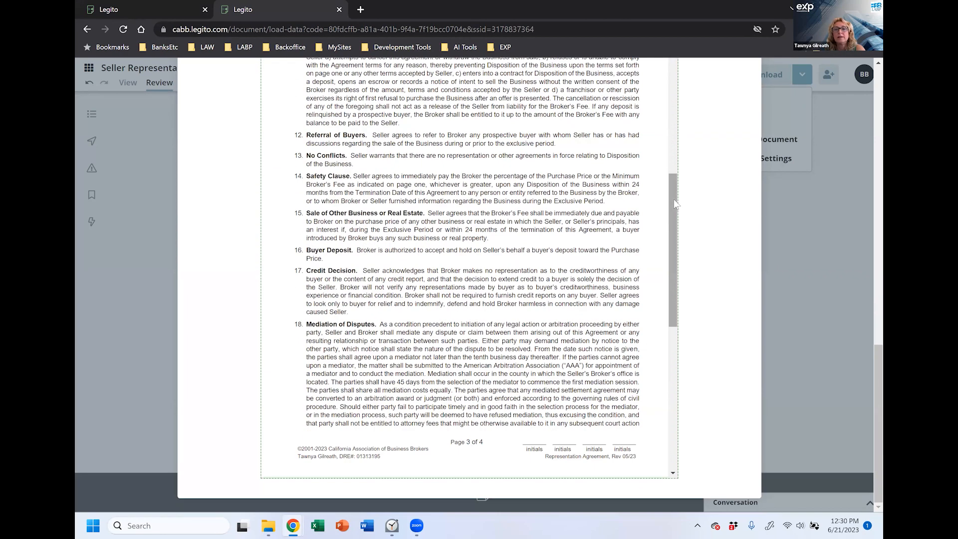
{"action": "scroll", "coordinate": [674, 363], "scroll_direction": "down", "scroll_amount": 10}
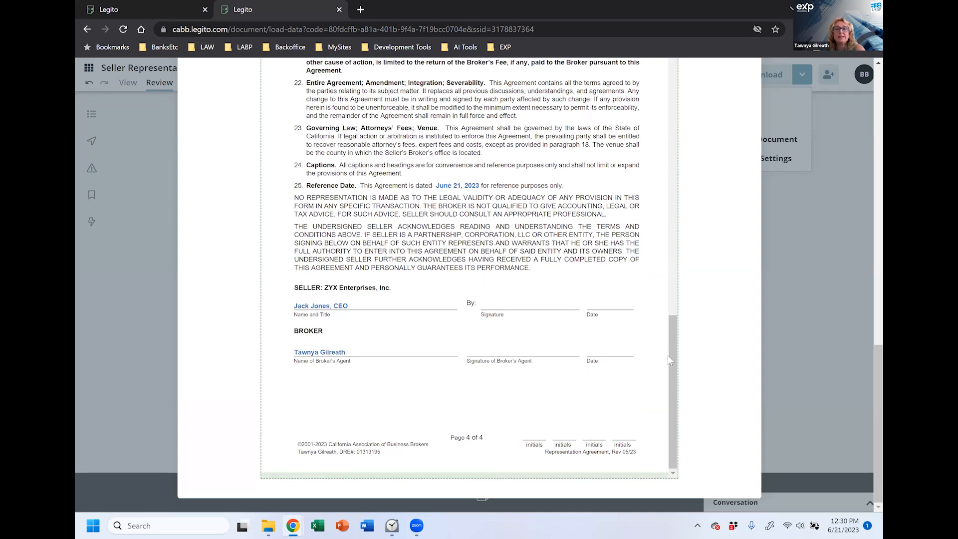
{"action": "left_click_drag", "start_coordinate": [670, 389], "coordinate": [670, 367]}
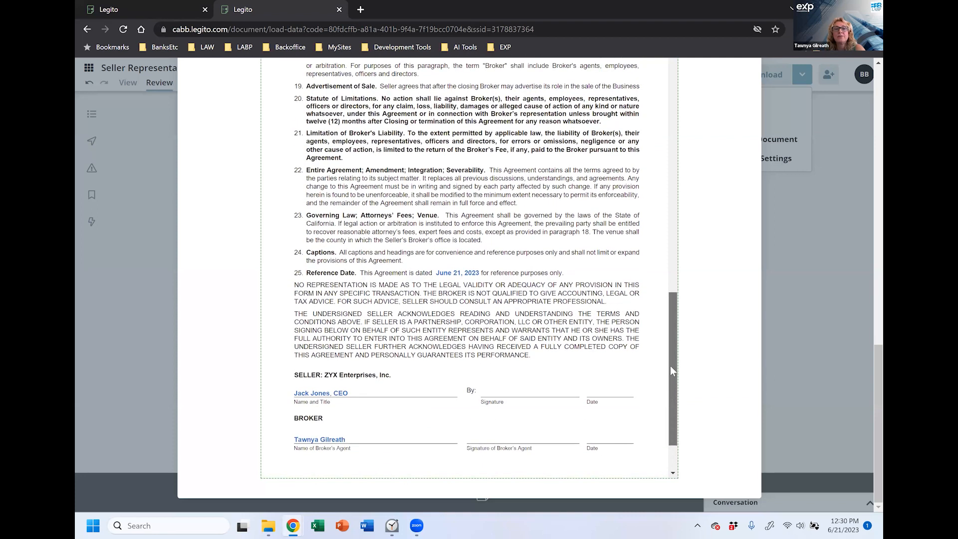
{"action": "scroll", "coordinate": [720, 302], "scroll_direction": "up", "scroll_amount": 2}
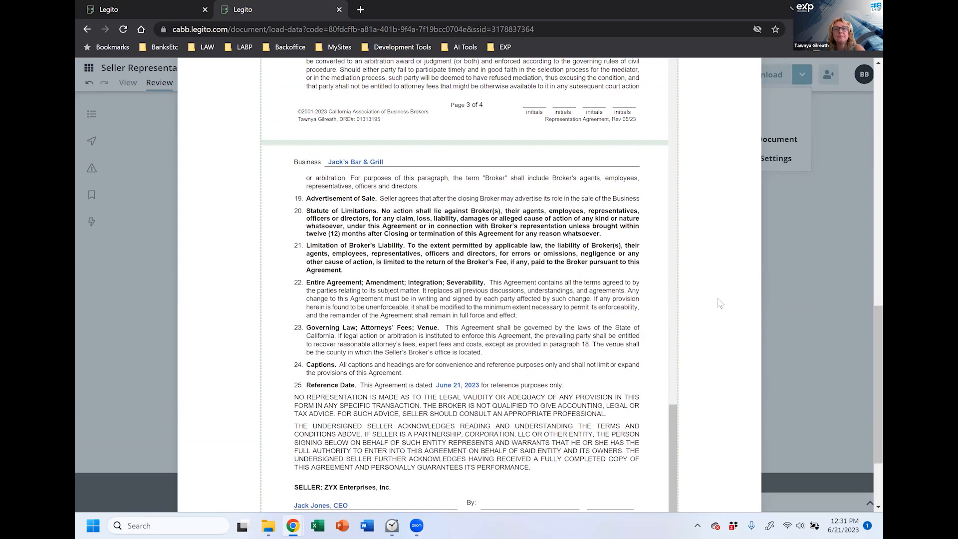
{"action": "scroll", "coordinate": [721, 302], "scroll_direction": "up", "scroll_amount": 1}
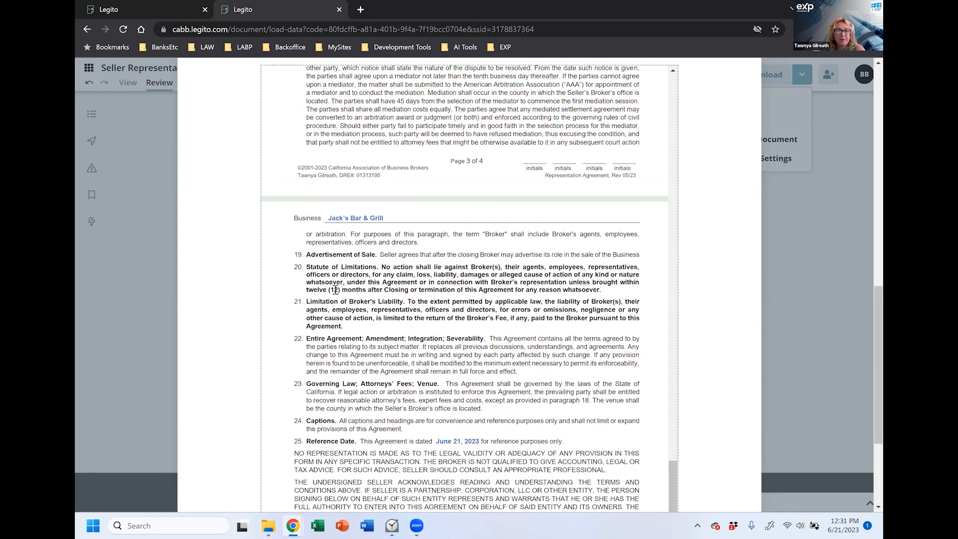
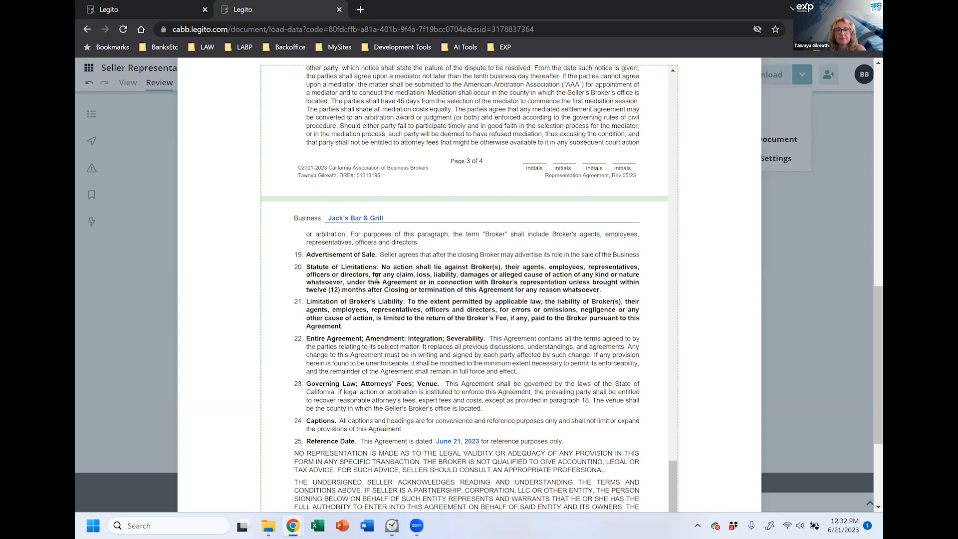
Step: Scroll through the Agency Disclosure and Representation Agreement pages, then open the PDF print preview
{"action": "scroll", "coordinate": [280, 271], "scroll_direction": "down", "scroll_amount": 1}
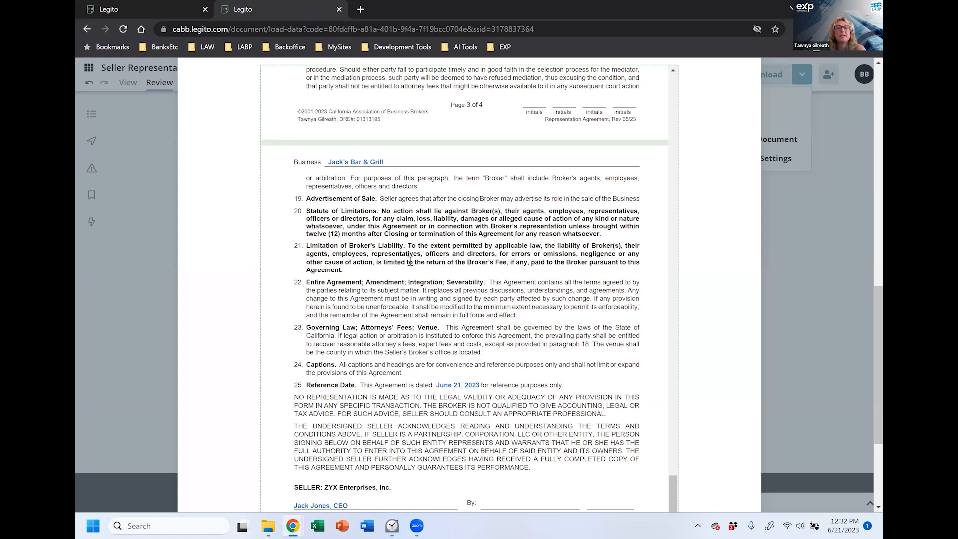
{"action": "scroll", "coordinate": [271, 267], "scroll_direction": "down", "scroll_amount": 1}
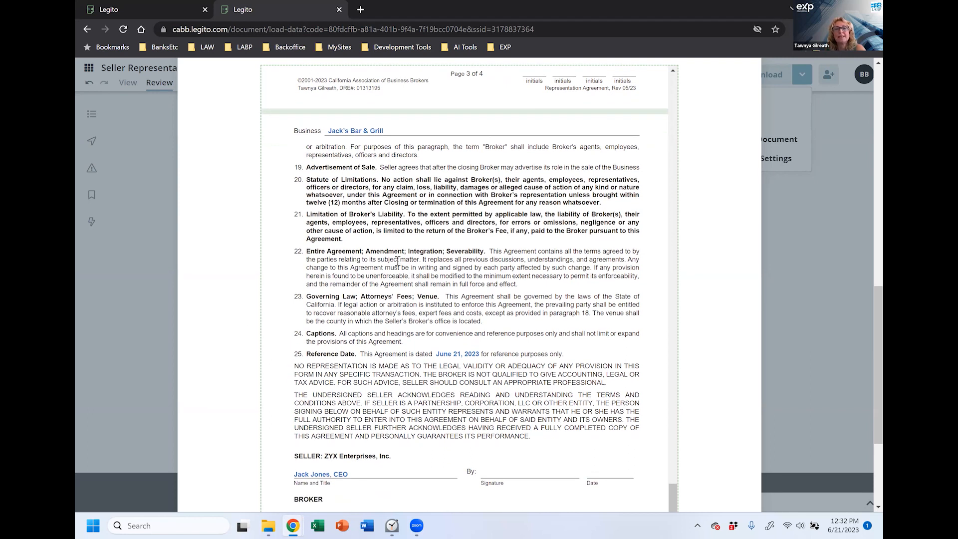
{"action": "scroll", "coordinate": [398, 260], "scroll_direction": "up", "scroll_amount": 2}
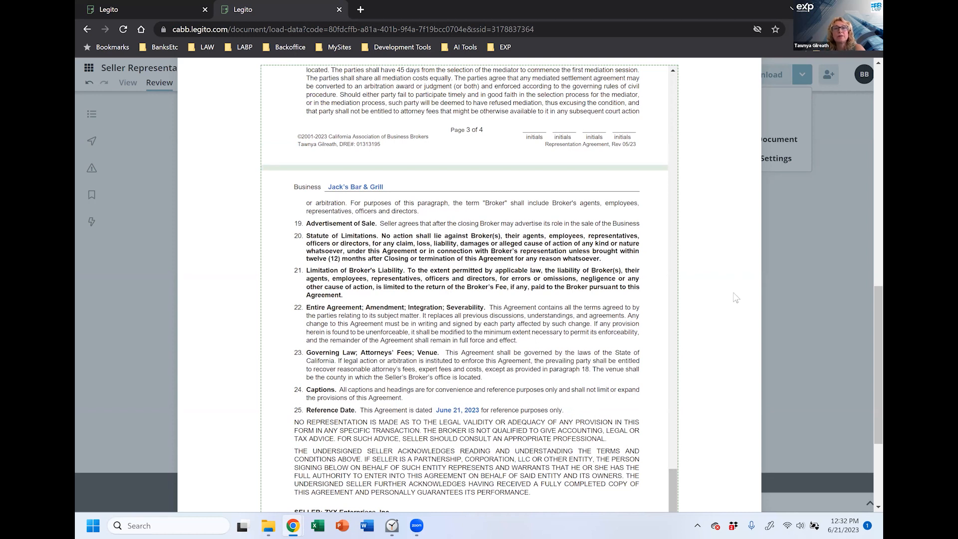
{"action": "scroll", "coordinate": [731, 307], "scroll_direction": "up", "scroll_amount": 7}
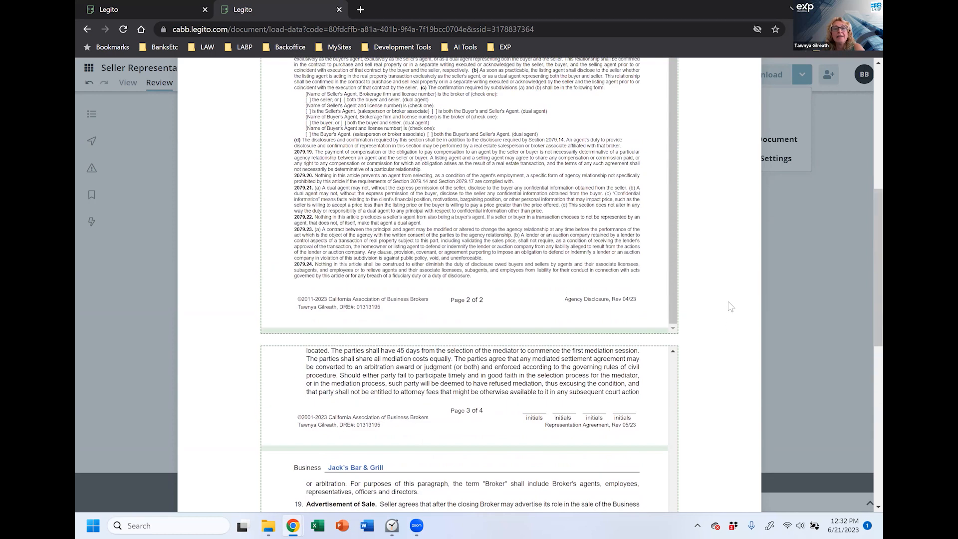
{"action": "scroll", "coordinate": [725, 349], "scroll_direction": "down", "scroll_amount": 7}
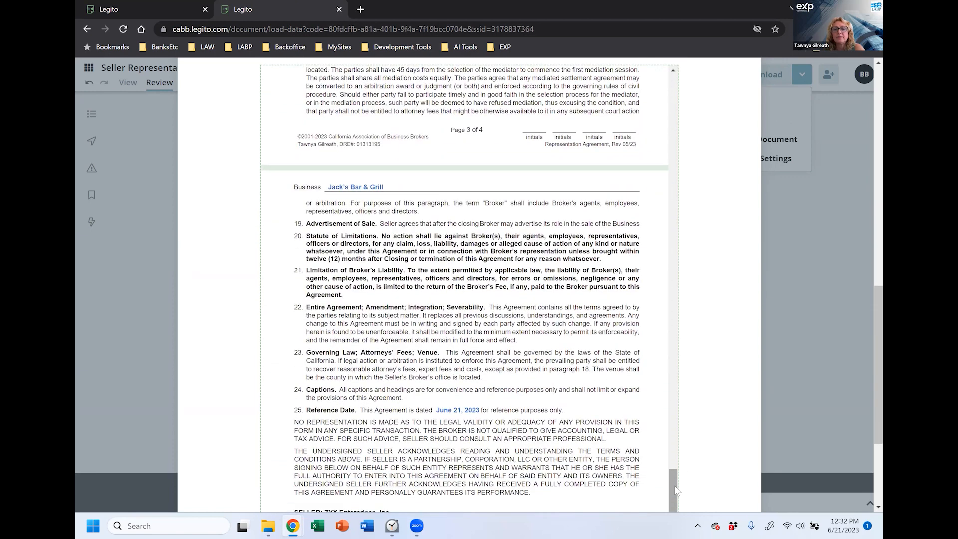
{"action": "scroll", "coordinate": [674, 405], "scroll_direction": "up", "scroll_amount": 3}
{"action": "scroll", "coordinate": [676, 406], "scroll_direction": "up", "scroll_amount": 2}
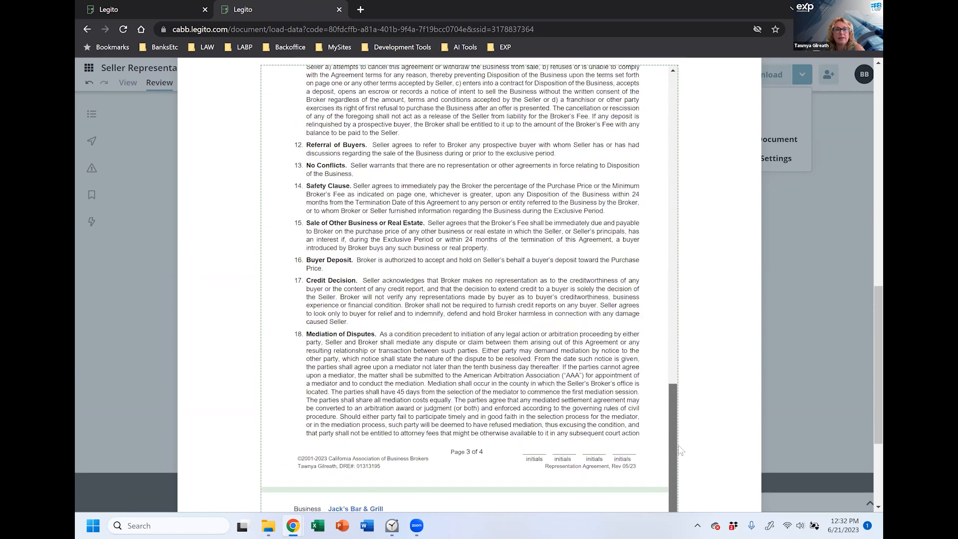
{"action": "scroll", "coordinate": [679, 395], "scroll_direction": "down", "scroll_amount": 2}
{"action": "scroll", "coordinate": [680, 388], "scroll_direction": "up", "scroll_amount": 11}
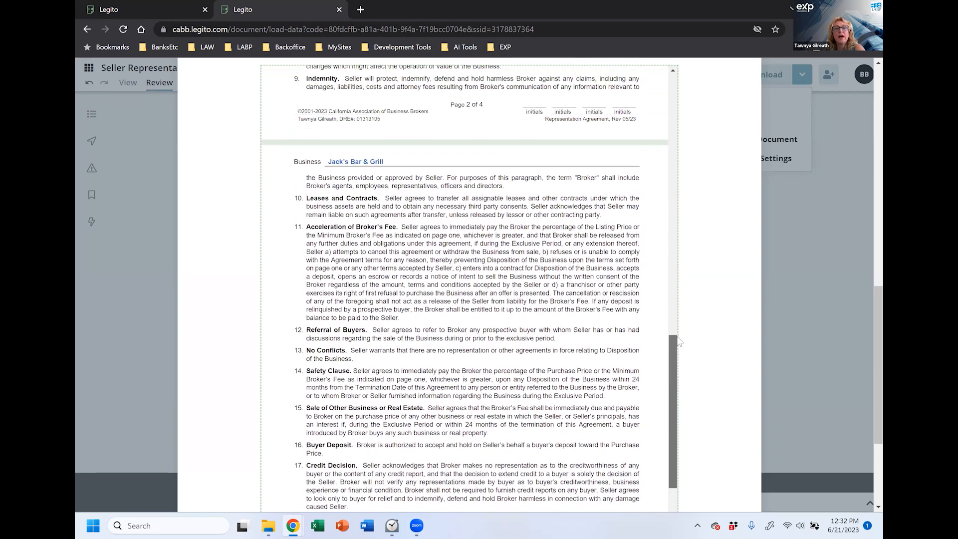
{"action": "scroll", "coordinate": [679, 267], "scroll_direction": "up", "scroll_amount": 15}
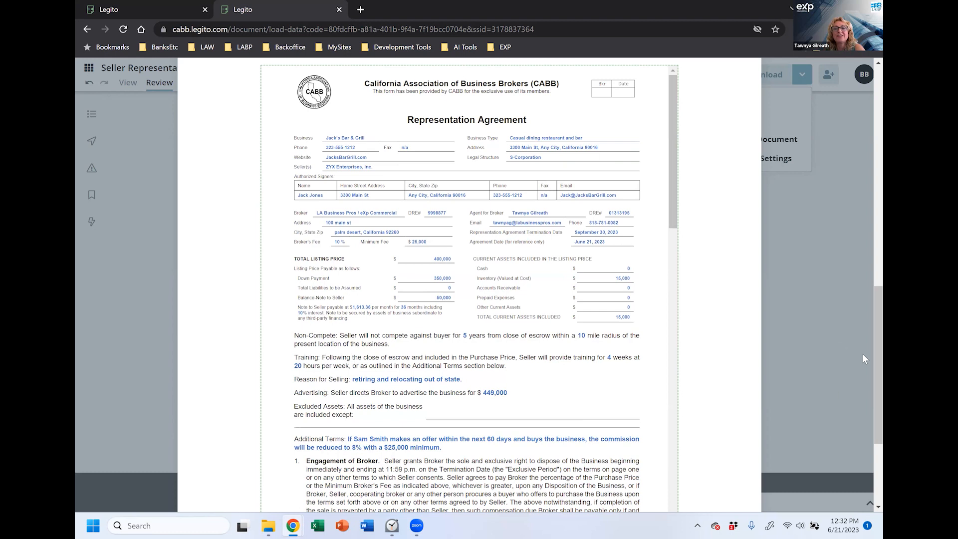
{"action": "scroll", "coordinate": [864, 361], "scroll_direction": "up", "scroll_amount": 6}
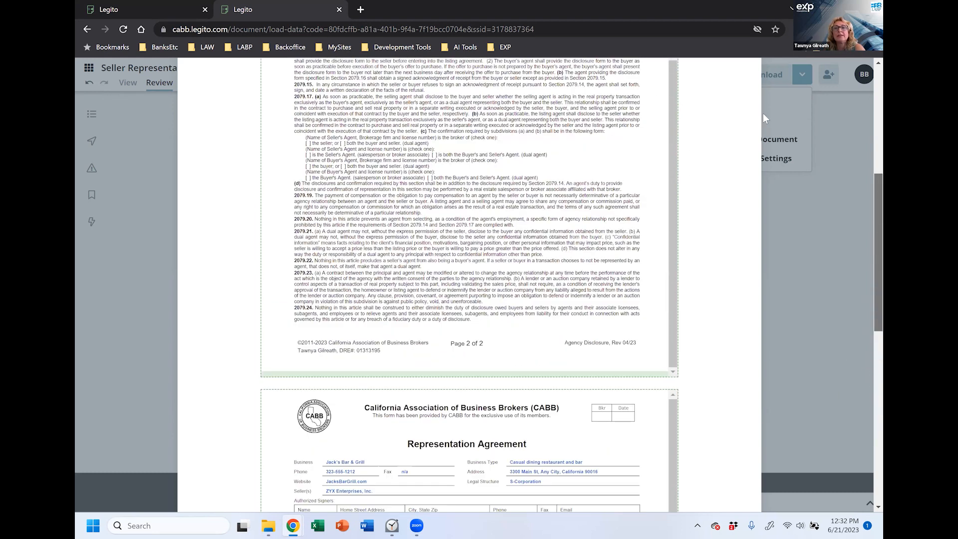
{"action": "left_click", "coordinate": [764, 114]}
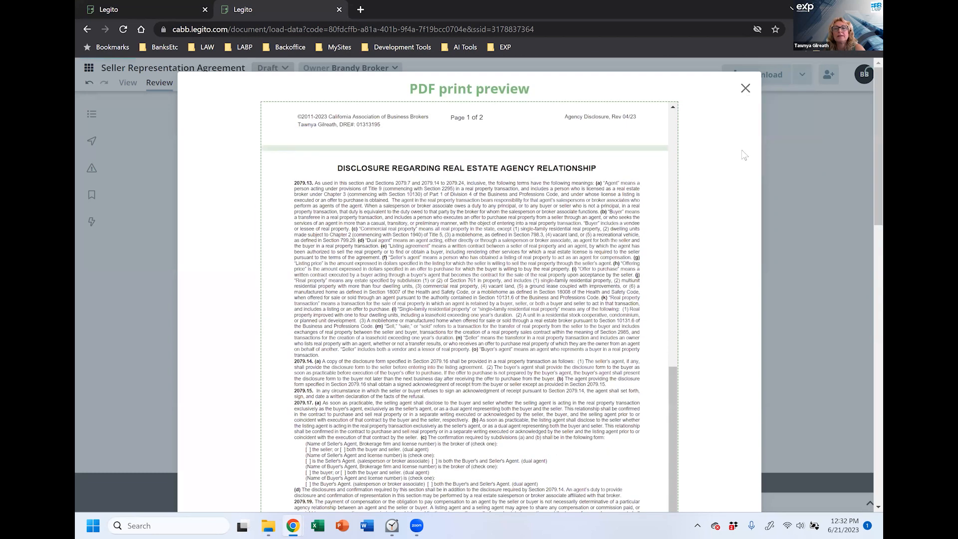
Step: Close the print preview and return to the Dashboard from the navigation panel
{"action": "key", "text": "Escape"}
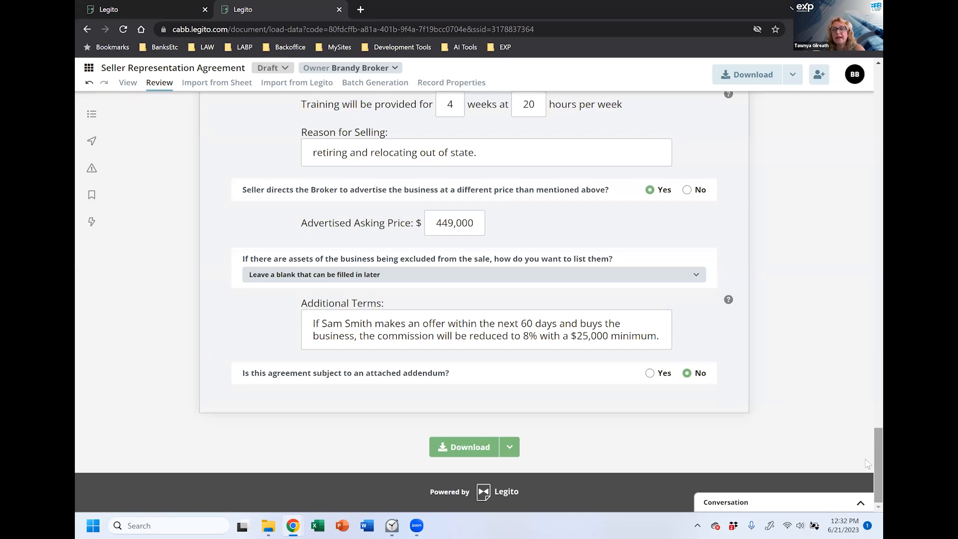
{"action": "left_click_drag", "start_coordinate": [875, 463], "coordinate": [875, 100]}
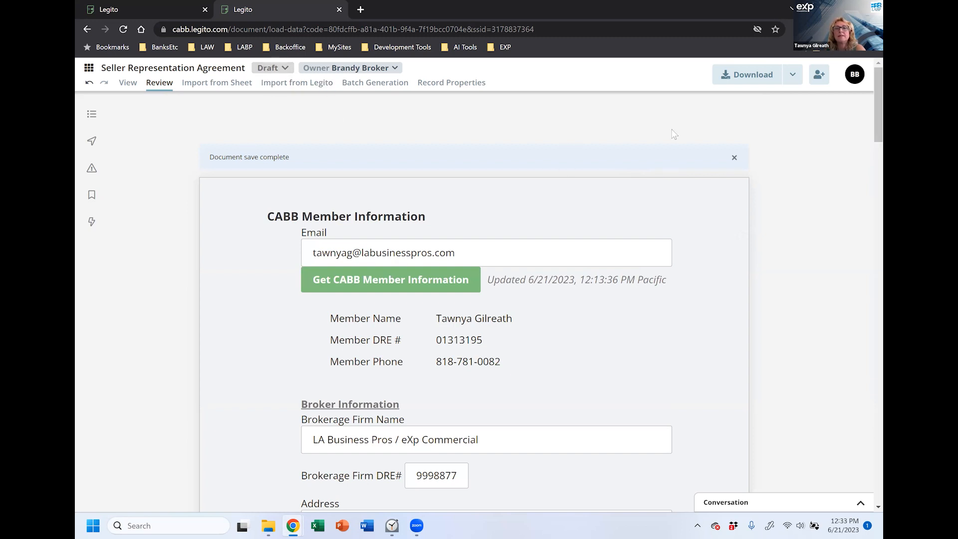
{"action": "left_click", "coordinate": [91, 68]}
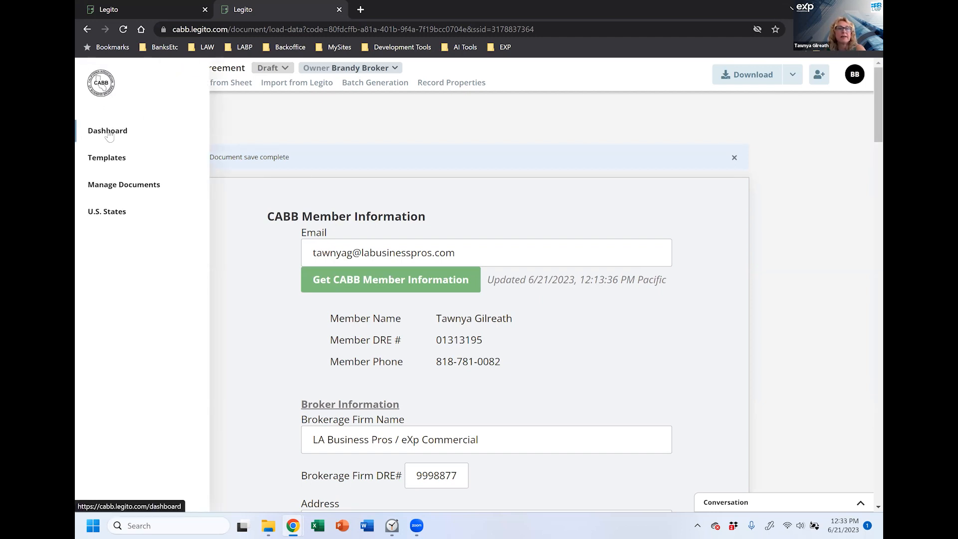
{"action": "left_click", "coordinate": [108, 132]}
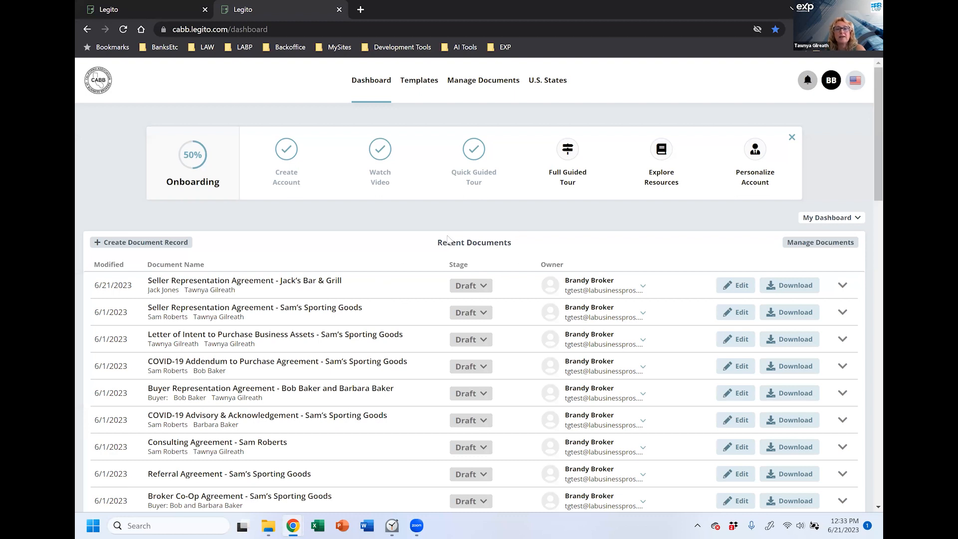
Step: Expand the Jack's Bar & Grill record and review its key facts, associated templates and 3-day deadline
{"action": "scroll", "coordinate": [426, 286], "scroll_direction": "down", "scroll_amount": 1}
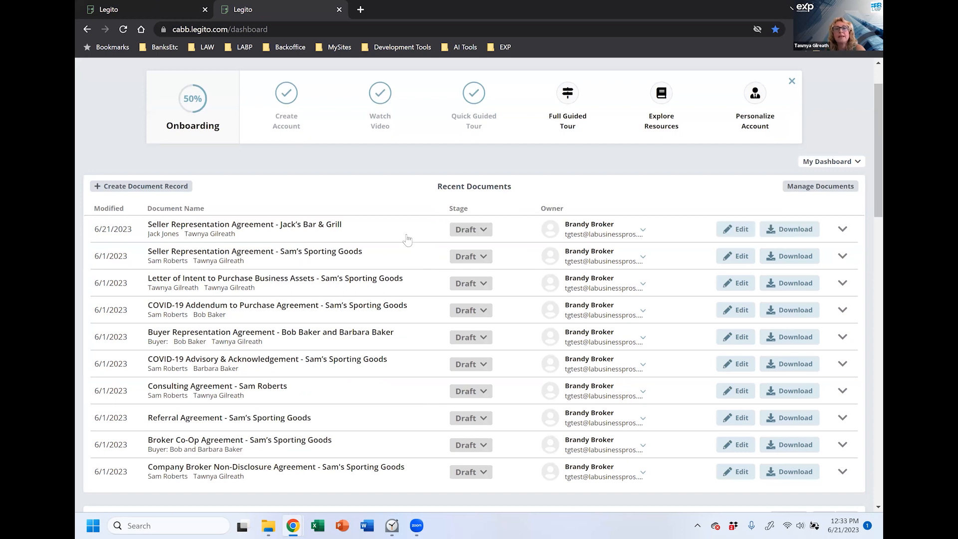
{"action": "left_click", "coordinate": [277, 231]}
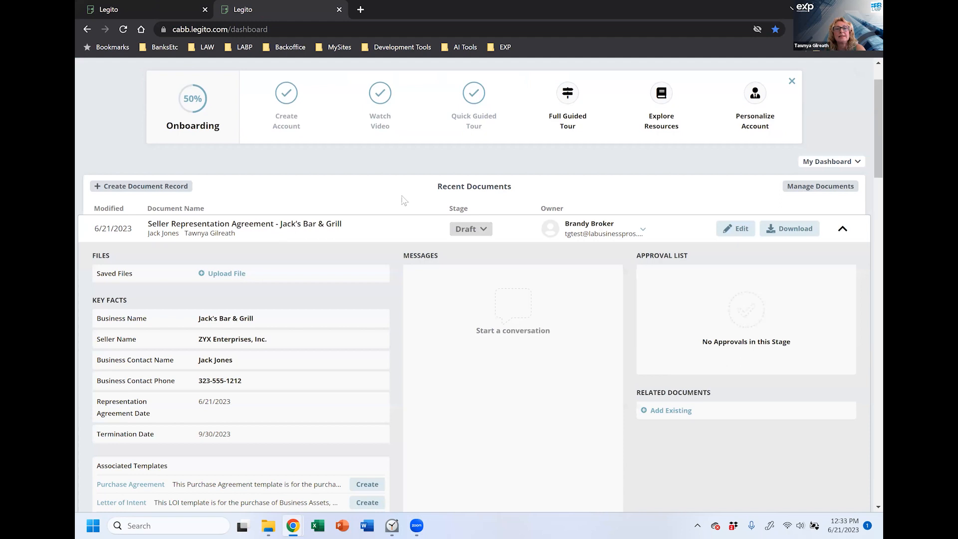
{"action": "scroll", "coordinate": [404, 199], "scroll_direction": "down", "scroll_amount": 1}
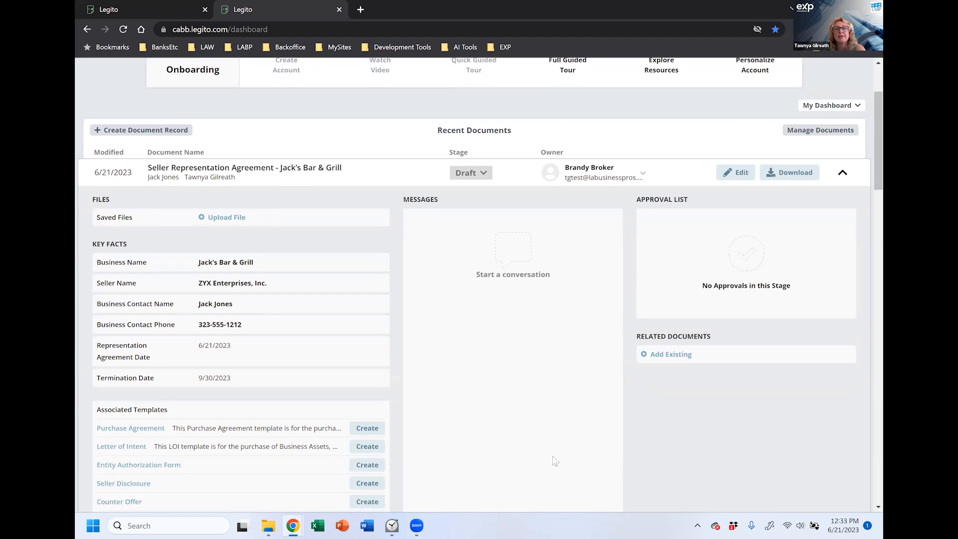
{"action": "scroll", "coordinate": [556, 461], "scroll_direction": "down", "scroll_amount": 2}
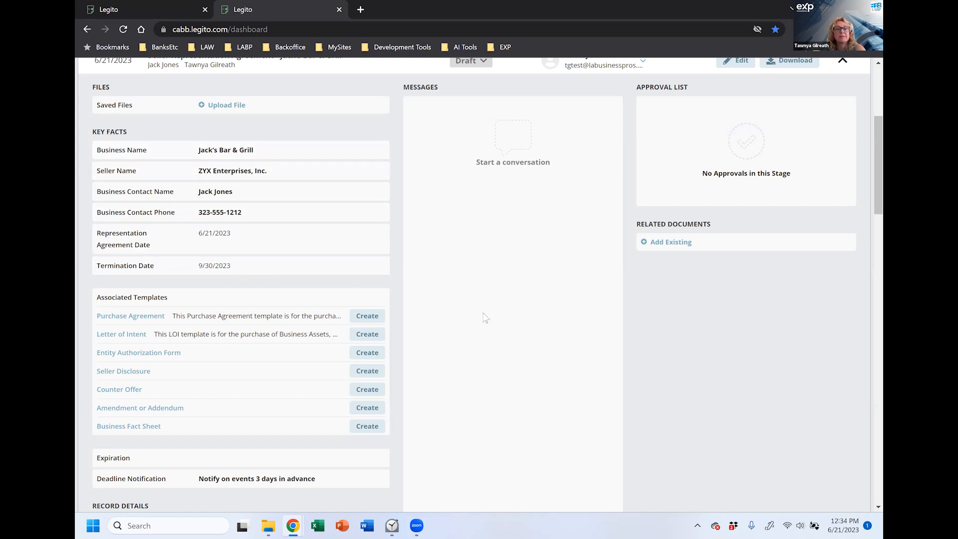
{"action": "scroll", "coordinate": [485, 316], "scroll_direction": "down", "scroll_amount": 1}
{"action": "scroll", "coordinate": [484, 317], "scroll_direction": "up", "scroll_amount": 1}
{"action": "scroll", "coordinate": [485, 316], "scroll_direction": "up", "scroll_amount": 2}
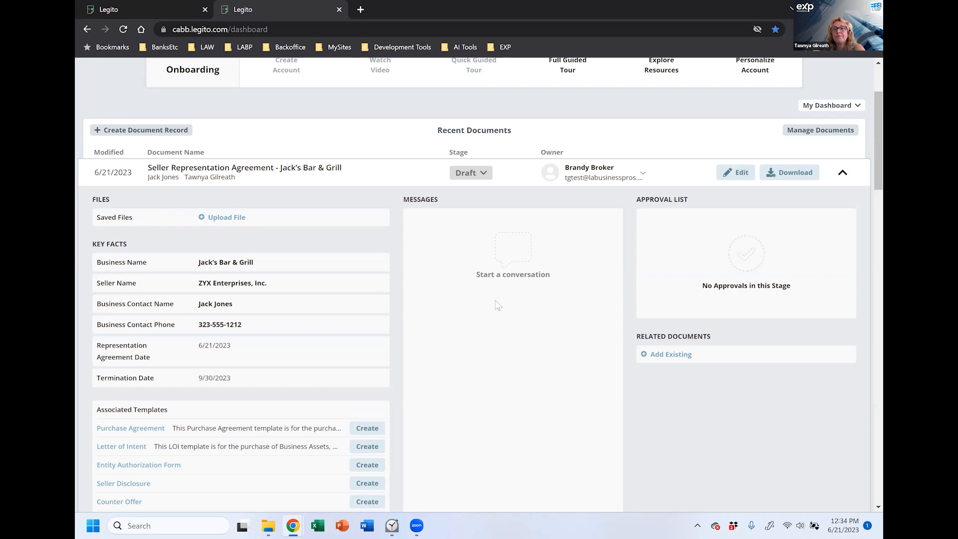
{"action": "scroll", "coordinate": [502, 299], "scroll_direction": "down", "scroll_amount": 2}
{"action": "scroll", "coordinate": [501, 299], "scroll_direction": "down", "scroll_amount": 2}
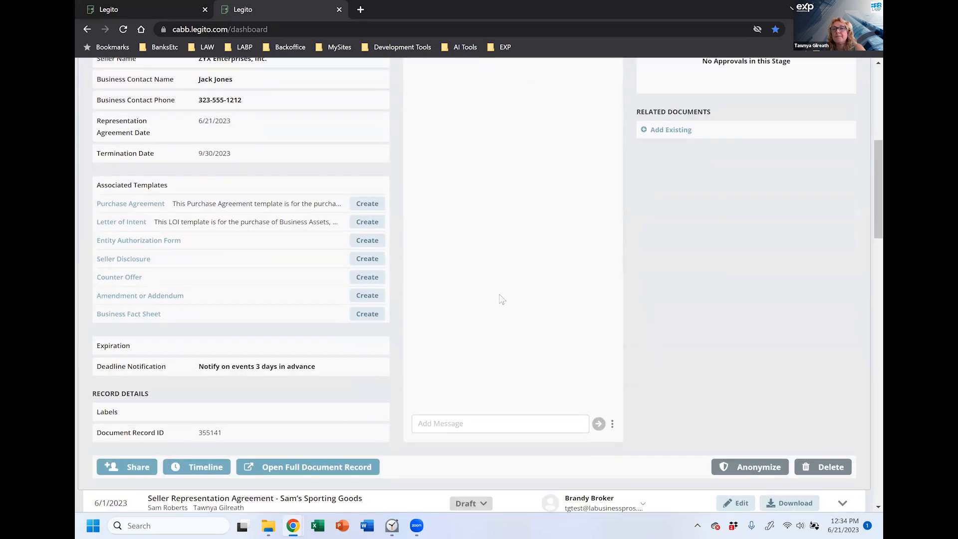
{"action": "scroll", "coordinate": [502, 215], "scroll_direction": "up", "scroll_amount": 3}
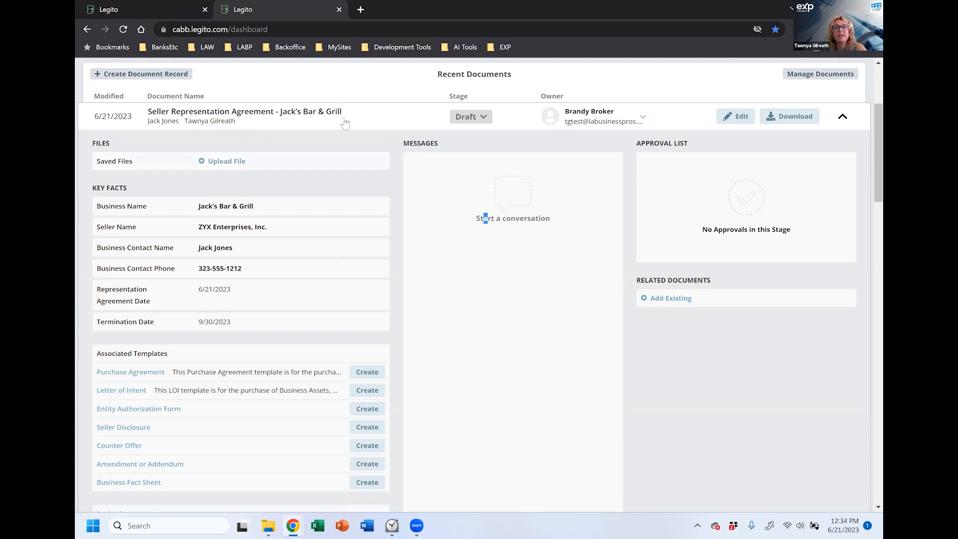
{"action": "scroll", "coordinate": [417, 288], "scroll_direction": "down", "scroll_amount": 5}
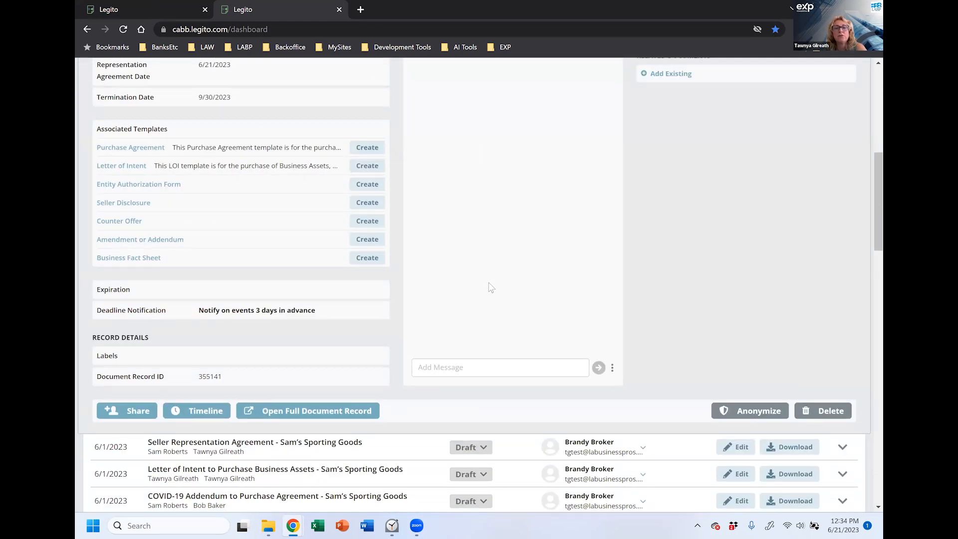
{"action": "scroll", "coordinate": [490, 287], "scroll_direction": "down", "scroll_amount": 1}
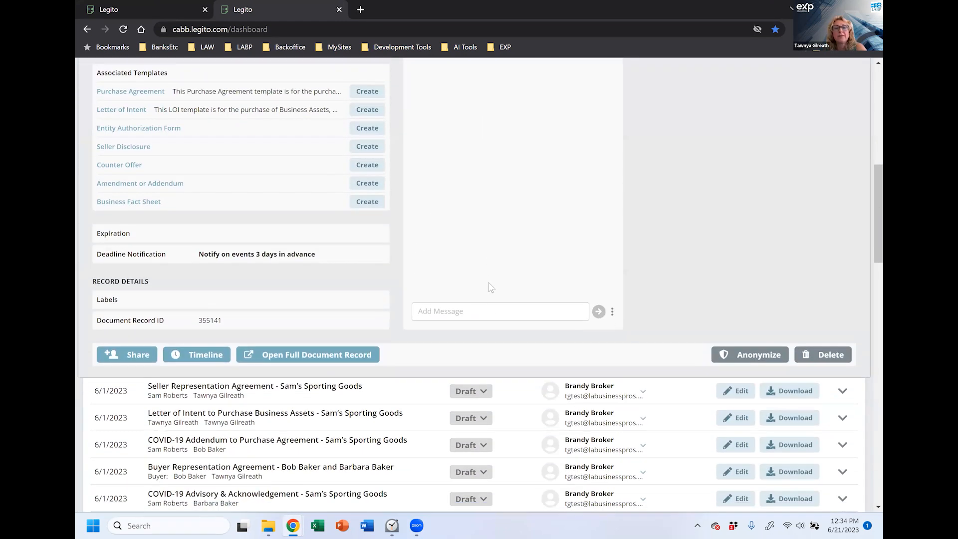
Step: Open the record's detail page and scroll through Record Details and the first-draft Timeline entry
{"action": "left_click", "coordinate": [201, 359]}
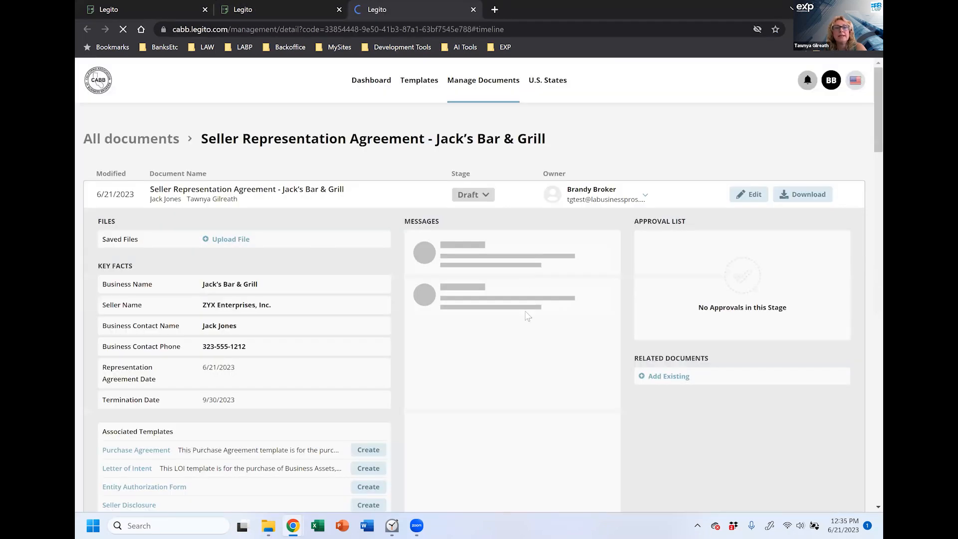
{"action": "scroll", "coordinate": [528, 360], "scroll_direction": "down", "scroll_amount": 2}
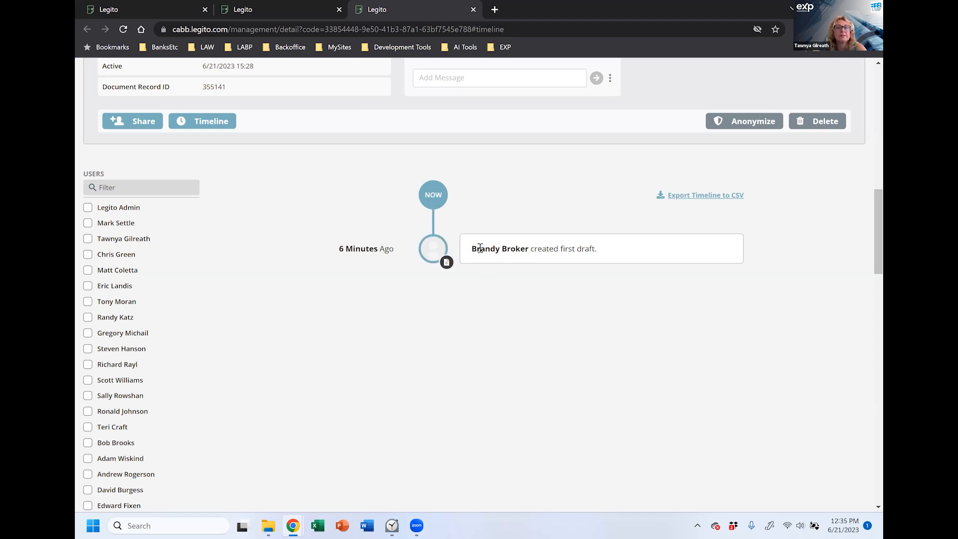
{"action": "scroll", "coordinate": [544, 264], "scroll_direction": "up", "scroll_amount": 6}
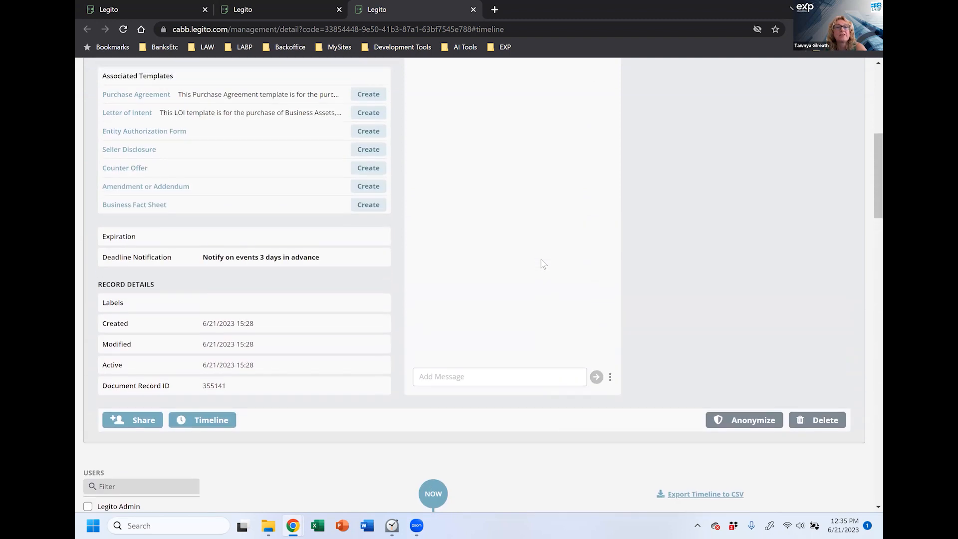
{"action": "scroll", "coordinate": [544, 264], "scroll_direction": "up", "scroll_amount": 7}
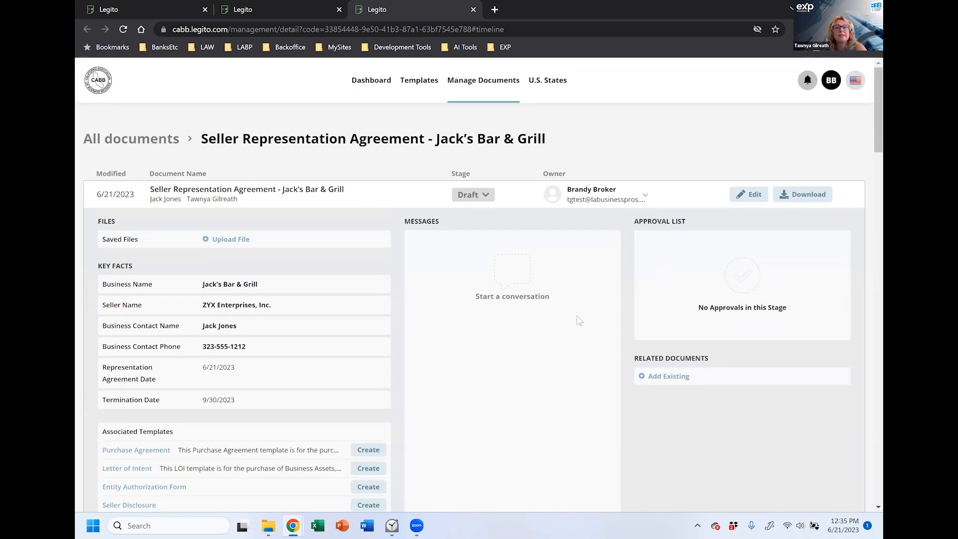
{"action": "scroll", "coordinate": [580, 321], "scroll_direction": "down", "scroll_amount": 5}
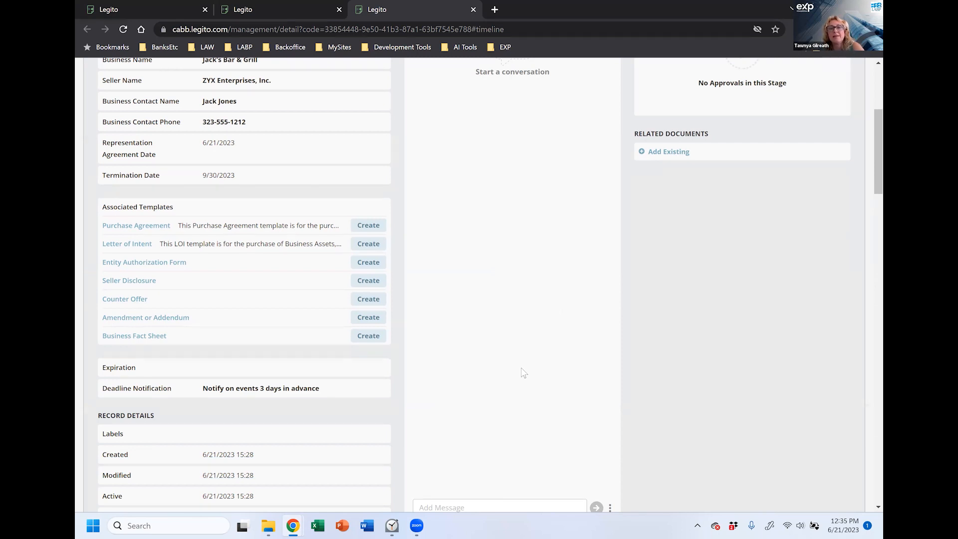
{"action": "scroll", "coordinate": [517, 359], "scroll_direction": "down", "scroll_amount": 3}
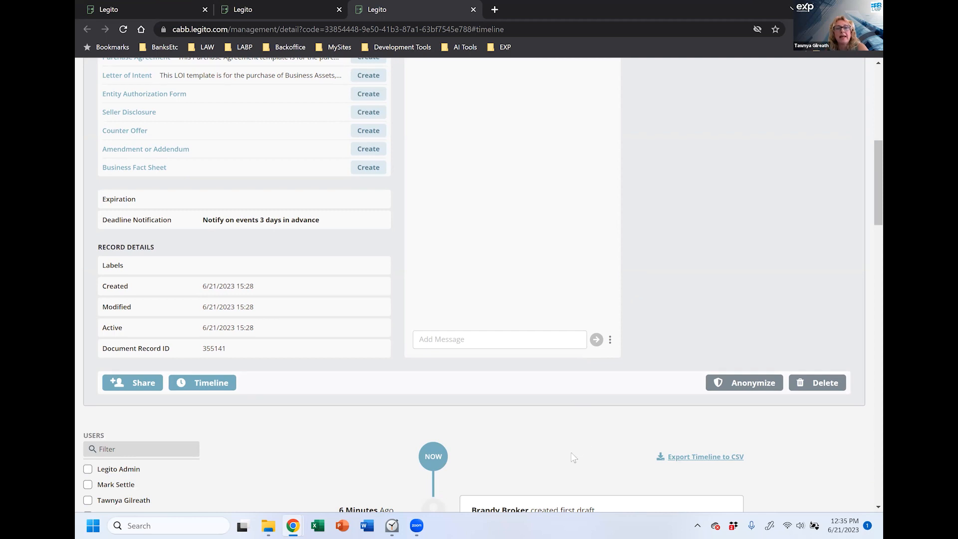
{"action": "scroll", "coordinate": [563, 428], "scroll_direction": "down", "scroll_amount": 2}
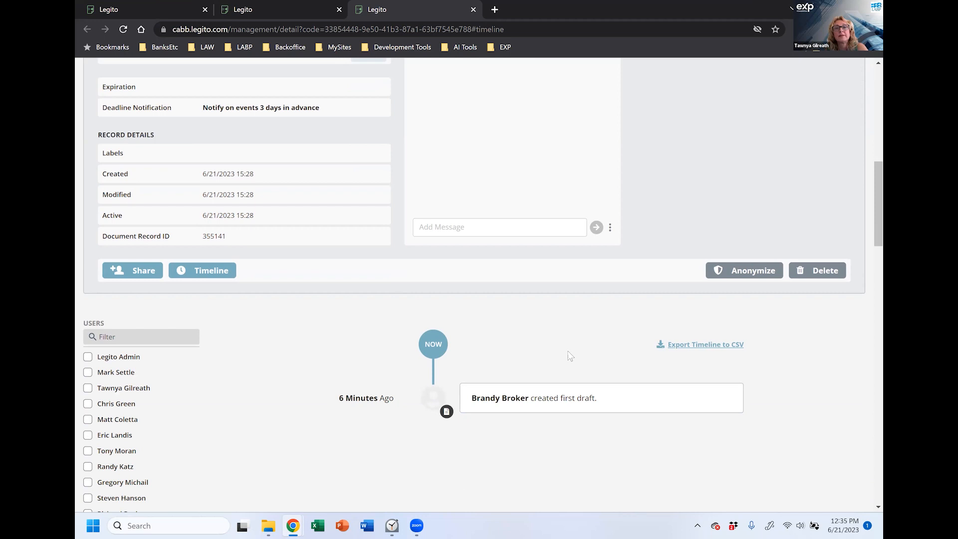
{"action": "scroll", "coordinate": [561, 362], "scroll_direction": "up", "scroll_amount": 6}
{"action": "scroll", "coordinate": [559, 364], "scroll_direction": "up", "scroll_amount": 3}
{"action": "scroll", "coordinate": [554, 366], "scroll_direction": "down", "scroll_amount": 1}
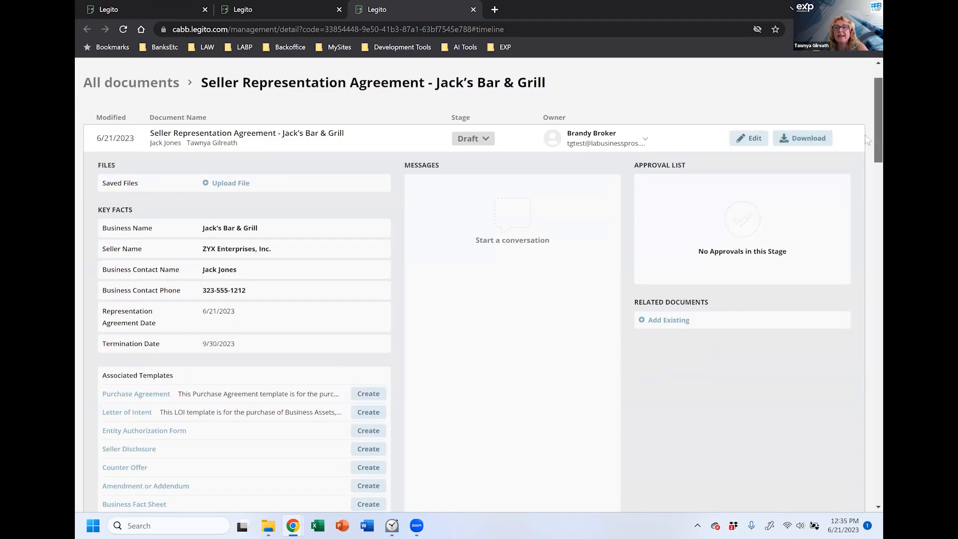
{"action": "scroll", "coordinate": [868, 140], "scroll_direction": "up", "scroll_amount": 1}
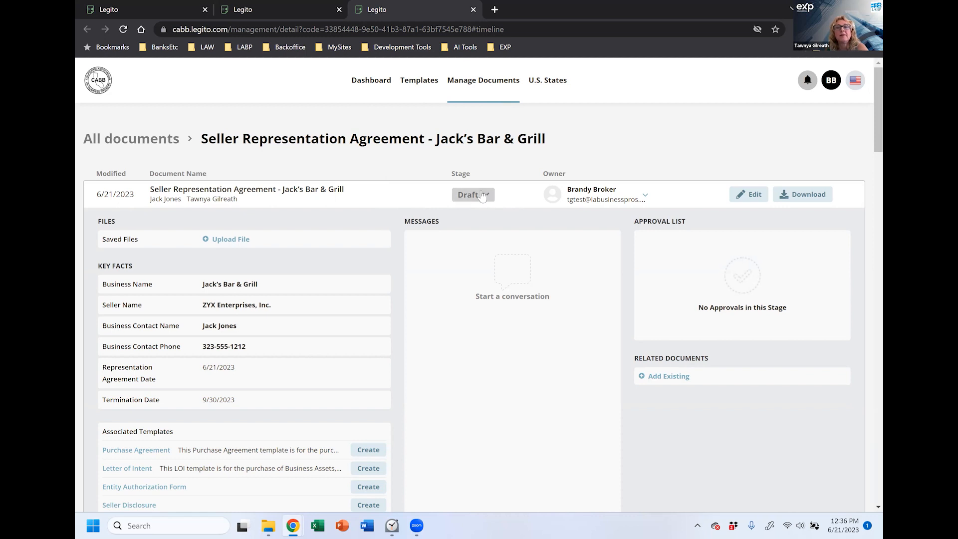
Step: In Manage Documents, change the Jack's Bar & Grill agreement's stage from Draft to Approved
{"action": "left_click", "coordinate": [464, 87]}
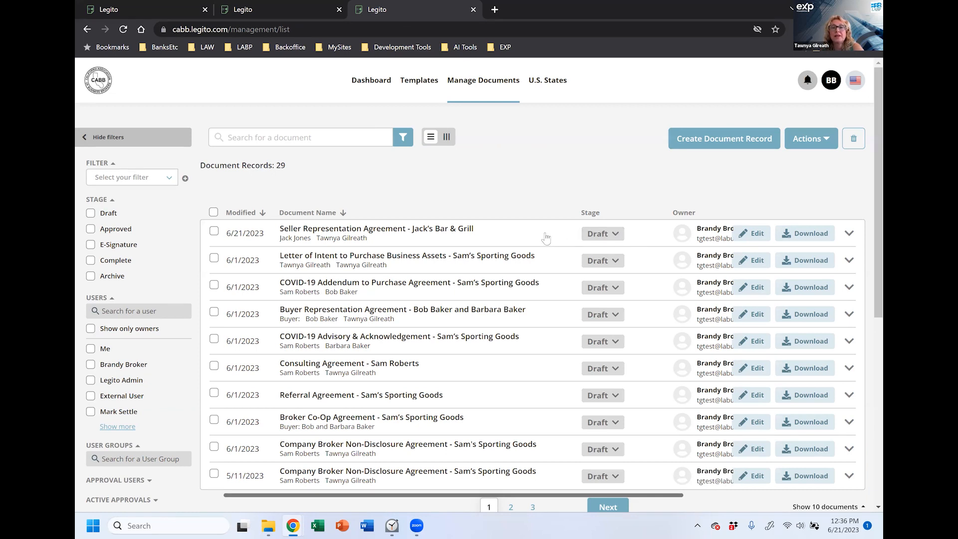
{"action": "left_click", "coordinate": [616, 235]}
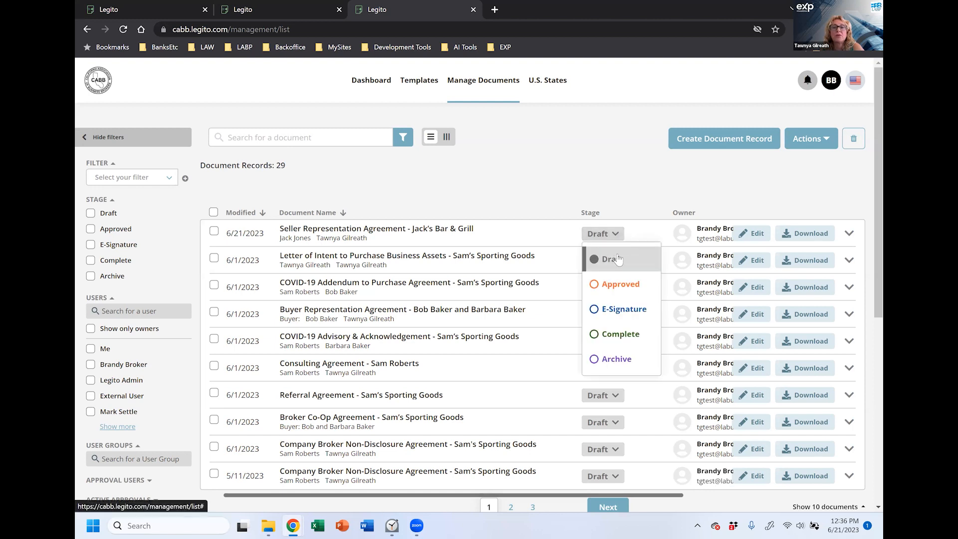
{"action": "left_click", "coordinate": [611, 287]}
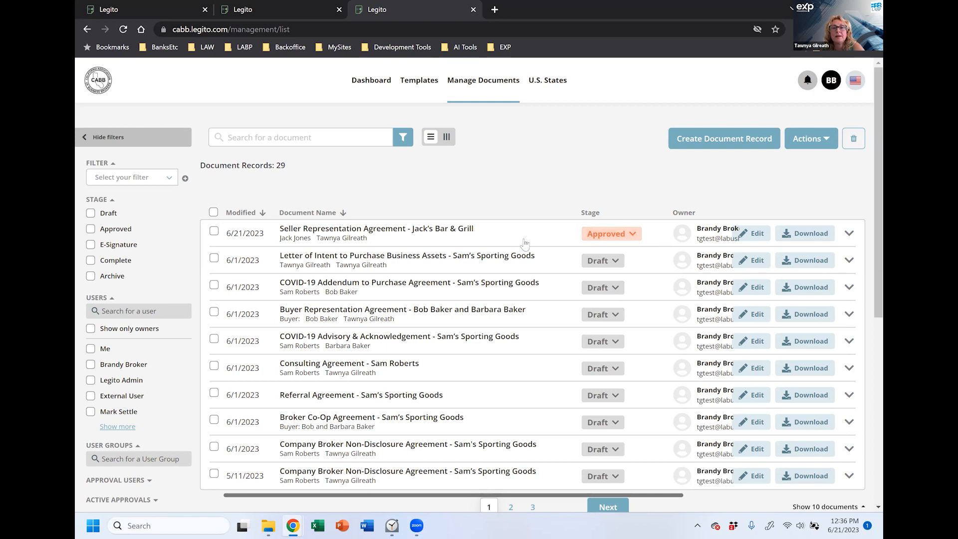
Step: Set the Stage filter to Draft, Approved and E-Signature, listing 29 records
{"action": "left_click", "coordinate": [91, 229]}
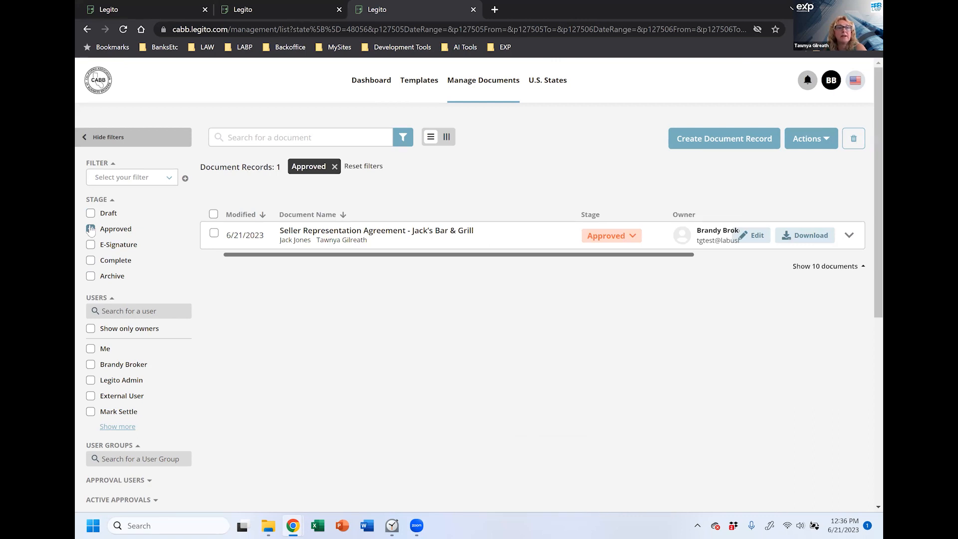
{"action": "left_click", "coordinate": [91, 213]}
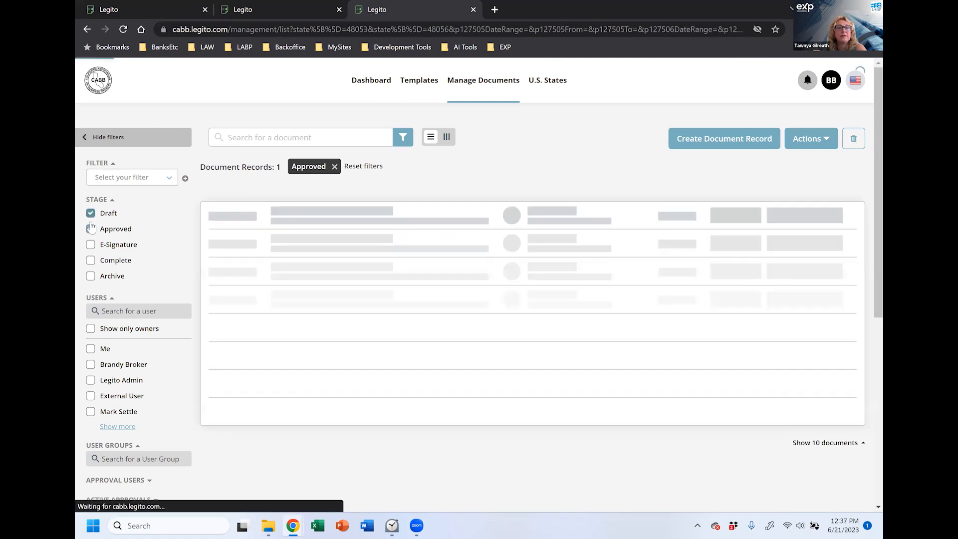
{"action": "left_click", "coordinate": [91, 229]}
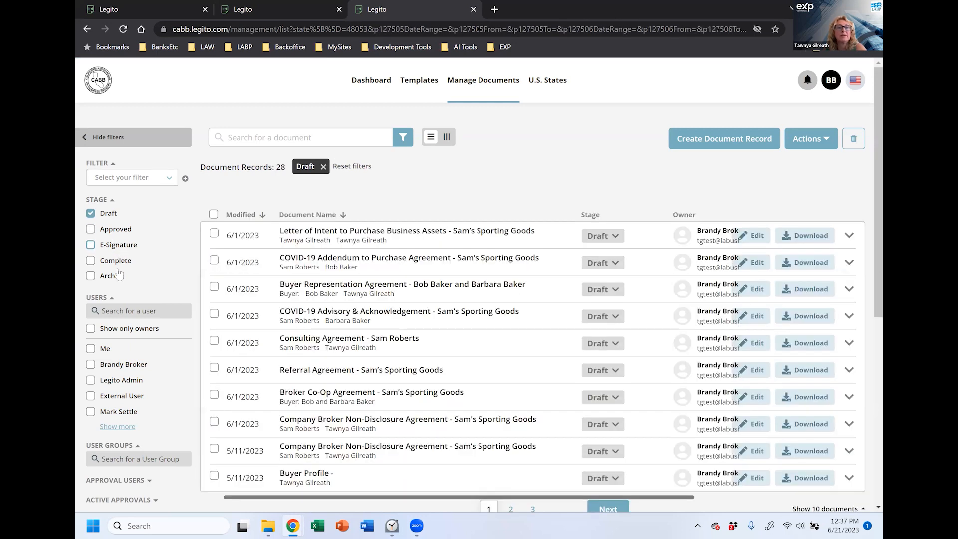
{"action": "left_click", "coordinate": [91, 246]}
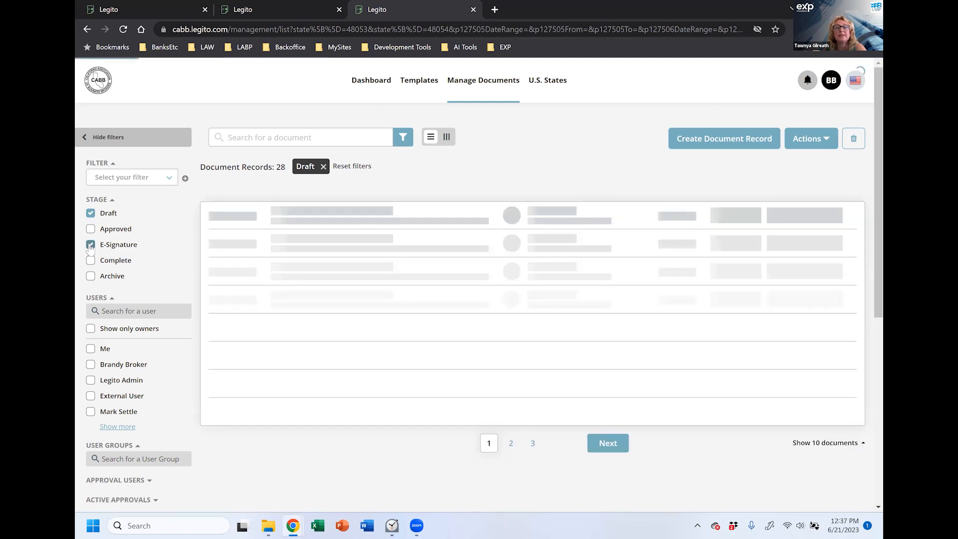
{"action": "left_click", "coordinate": [91, 213]}
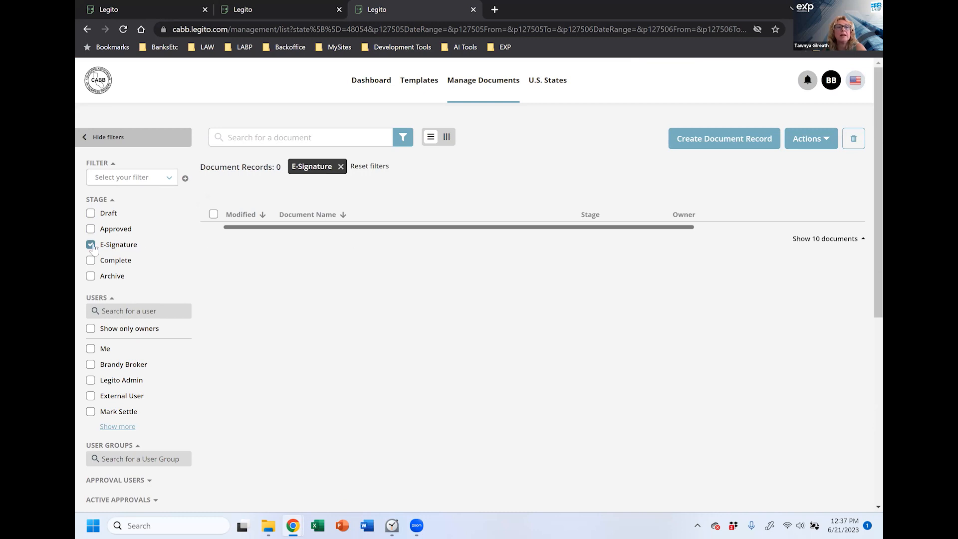
{"action": "left_click", "coordinate": [90, 213]}
{"action": "left_click", "coordinate": [90, 229]}
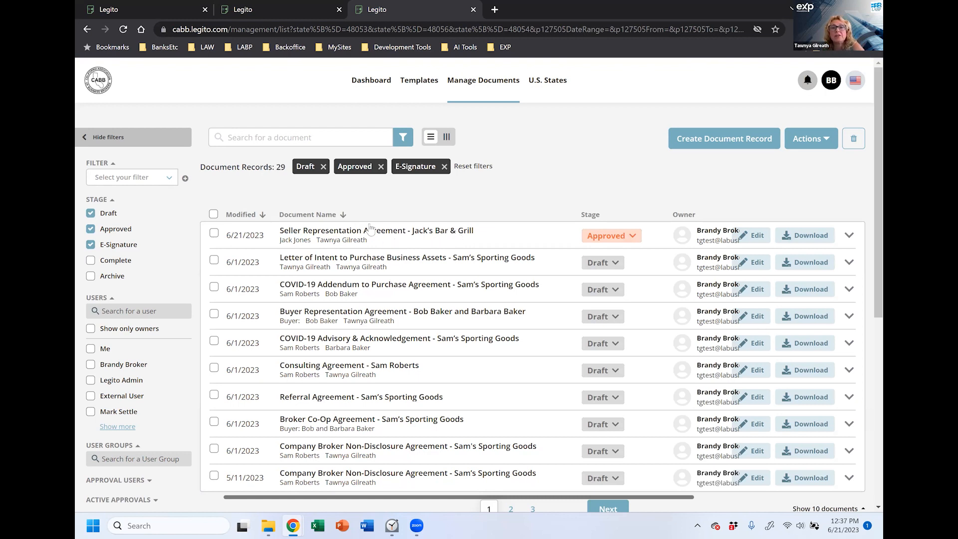
Step: Move the Jack's Bar & Grill agreement to E-Signature and open it for editing
{"action": "left_click", "coordinate": [635, 235]}
{"action": "left_click", "coordinate": [636, 312]}
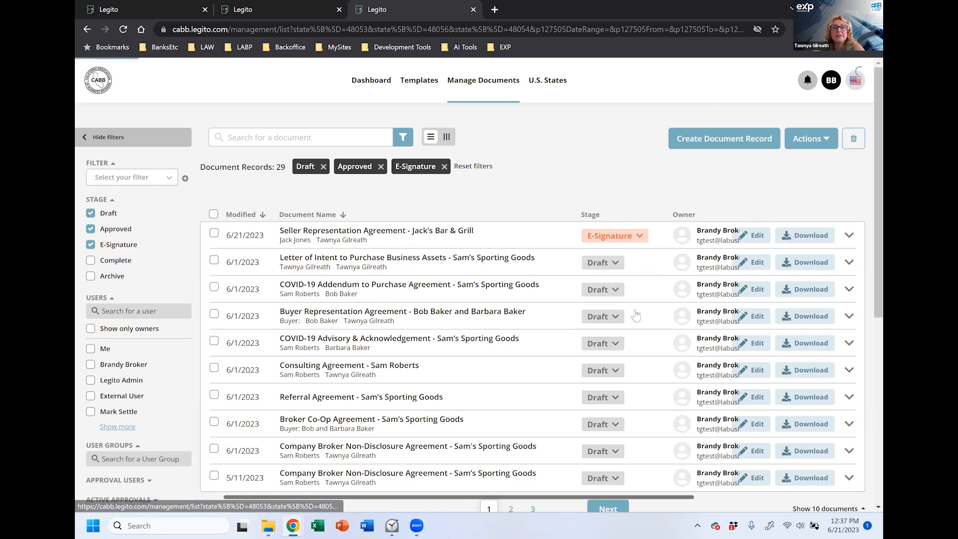
{"action": "left_click", "coordinate": [755, 237]}
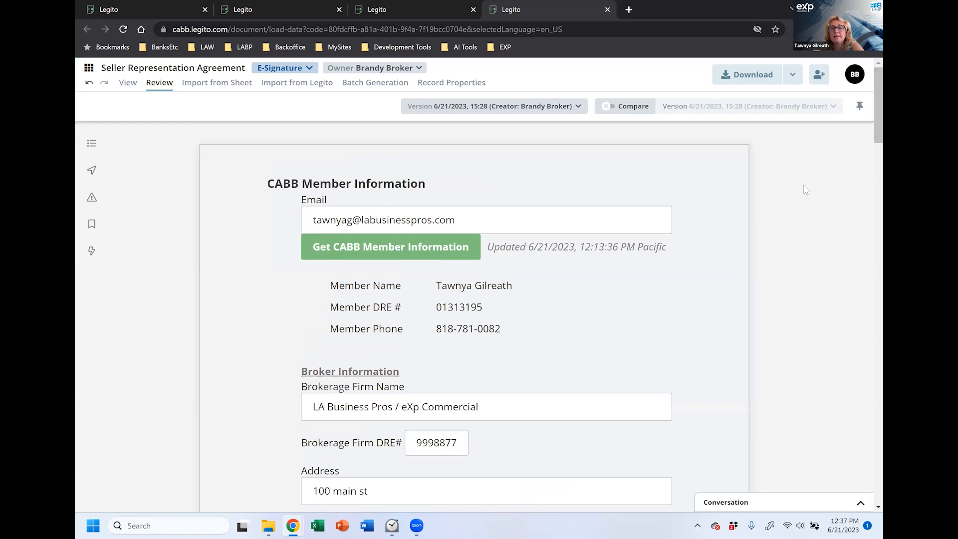
Step: Browse the agreement in Review mode and check its extra download options
{"action": "left_click", "coordinate": [745, 77]}
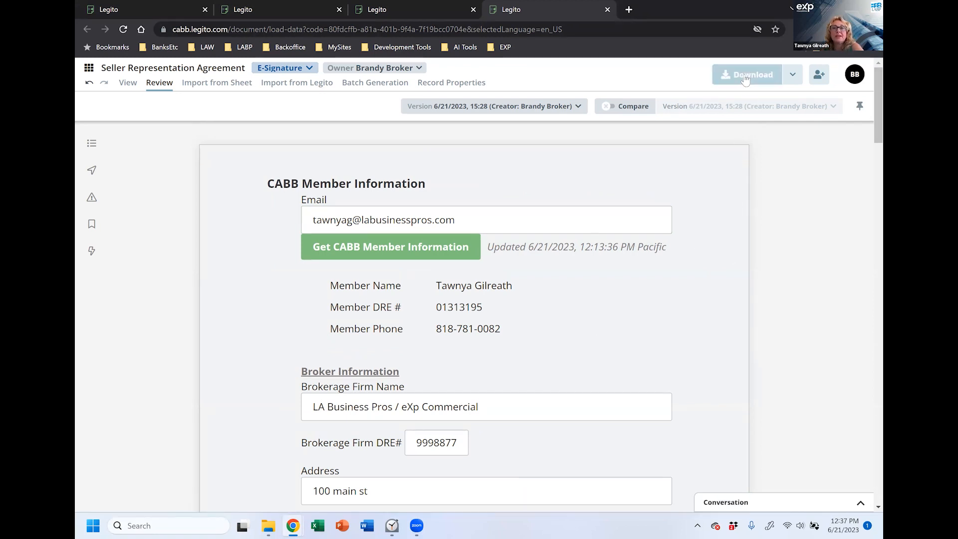
{"action": "left_click", "coordinate": [797, 80]}
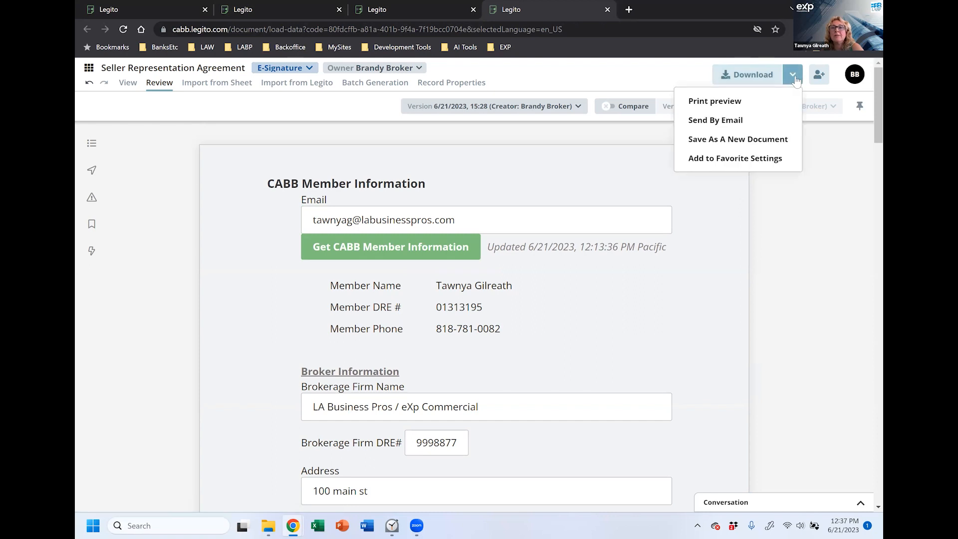
{"action": "left_click", "coordinate": [745, 201]}
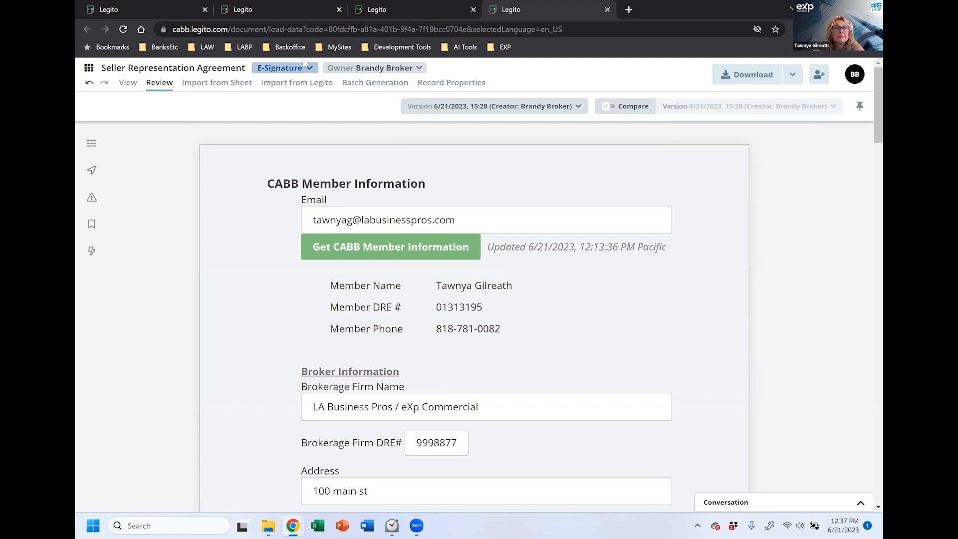
{"action": "scroll", "coordinate": [664, 362], "scroll_direction": "down", "scroll_amount": 3}
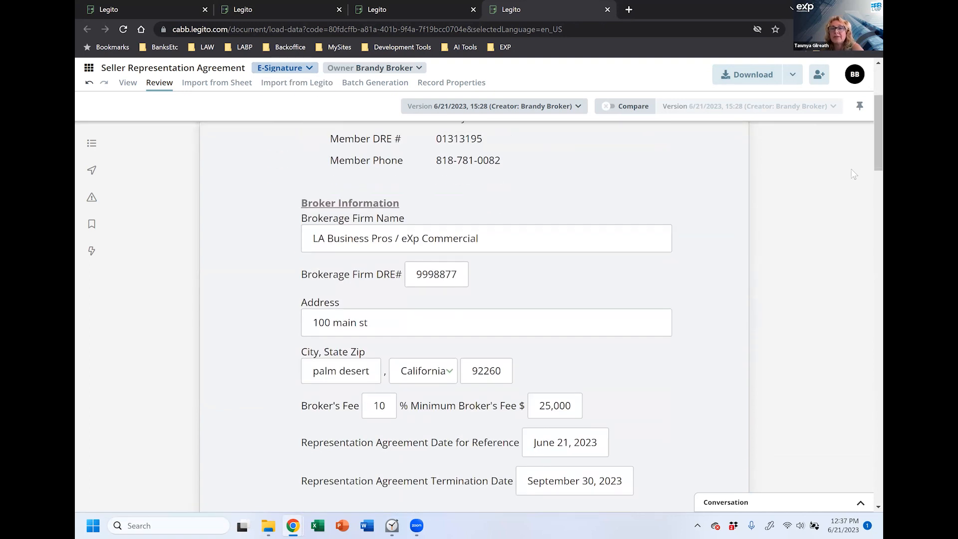
{"action": "scroll", "coordinate": [867, 288], "scroll_direction": "down", "scroll_amount": 2}
{"action": "scroll", "coordinate": [867, 288], "scroll_direction": "down", "scroll_amount": 15}
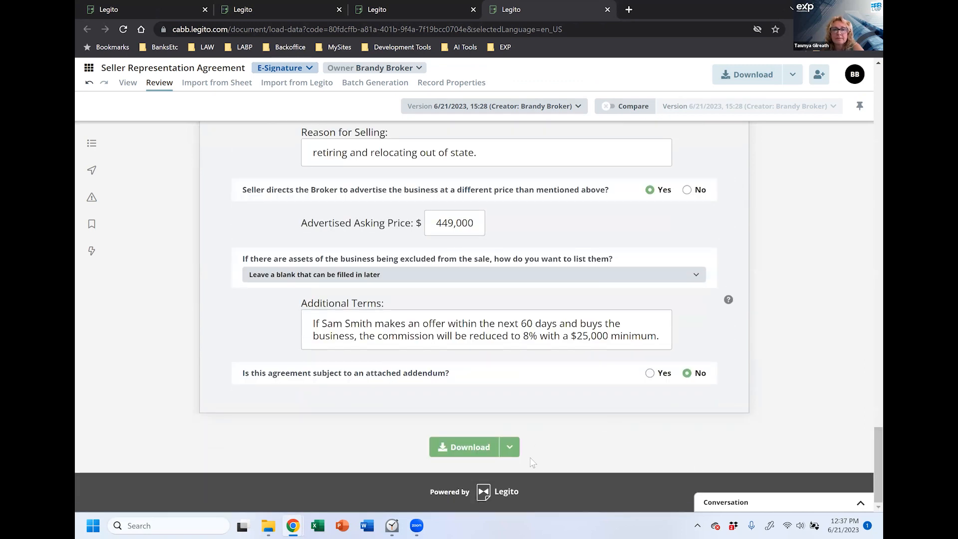
{"action": "left_click", "coordinate": [510, 449]}
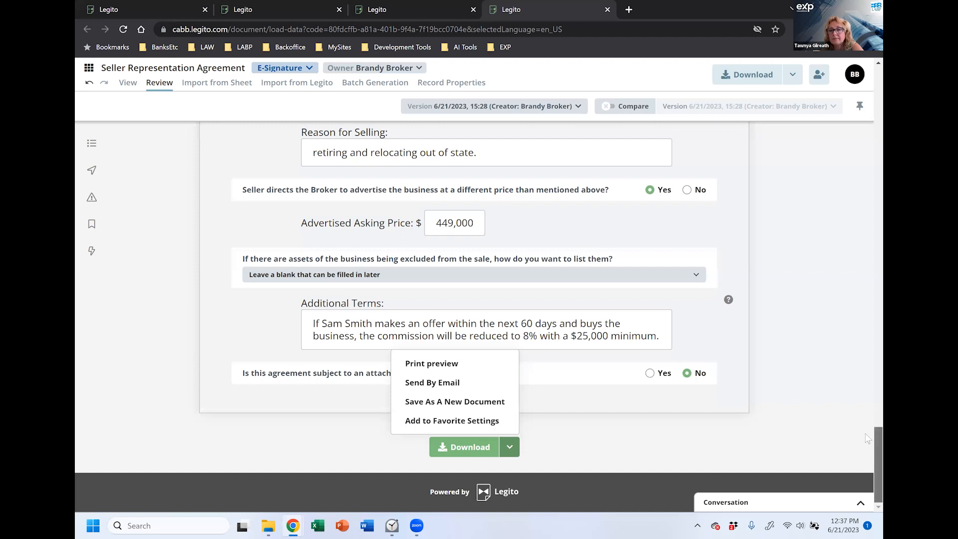
Step: Look over the document's stage choices and download options without changing anything
{"action": "scroll", "coordinate": [868, 439], "scroll_direction": "up", "scroll_amount": 10}
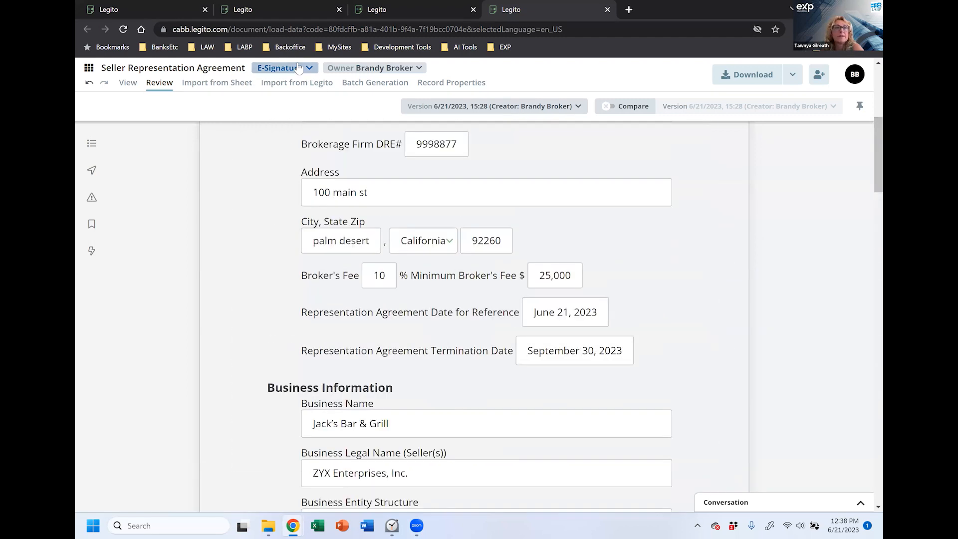
{"action": "left_click", "coordinate": [298, 67]}
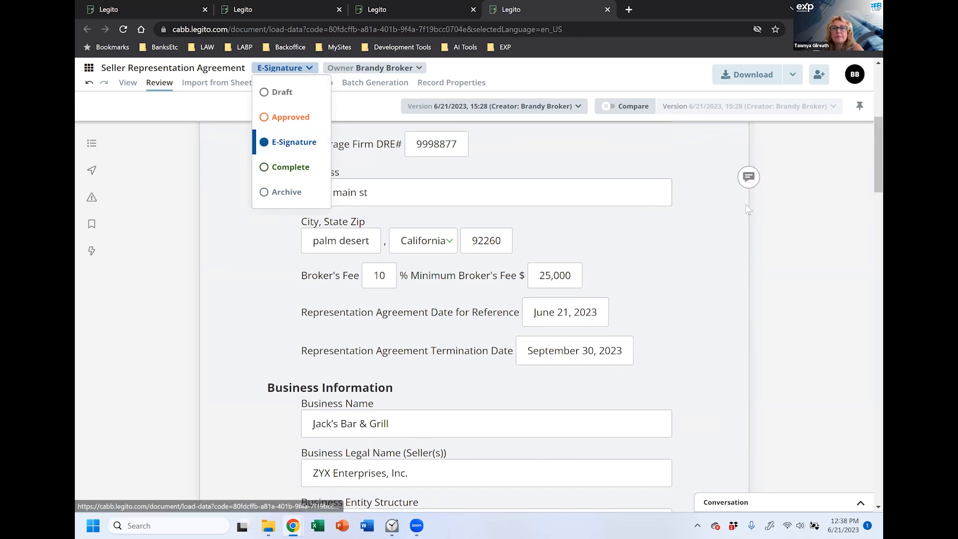
{"action": "left_click", "coordinate": [744, 237]}
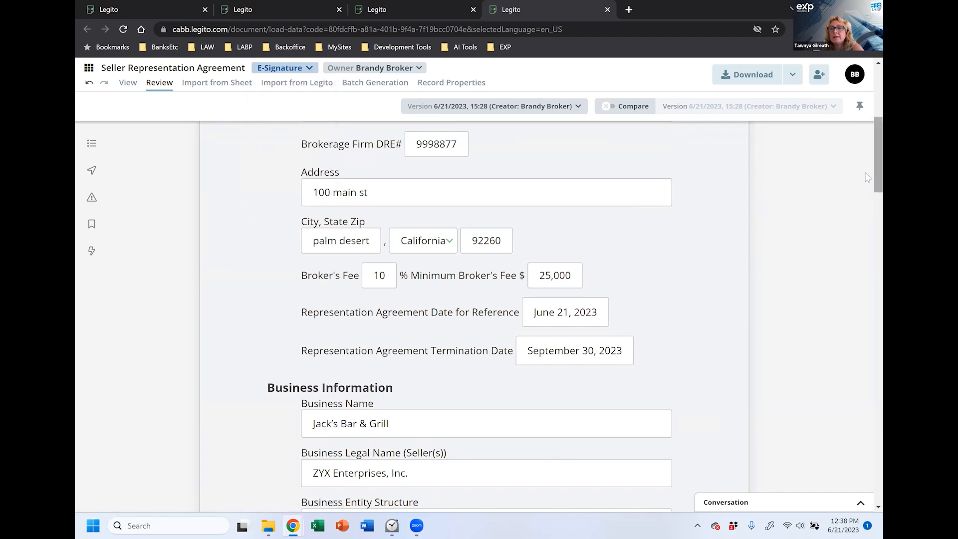
{"action": "scroll", "coordinate": [868, 185], "scroll_direction": "up", "scroll_amount": 6}
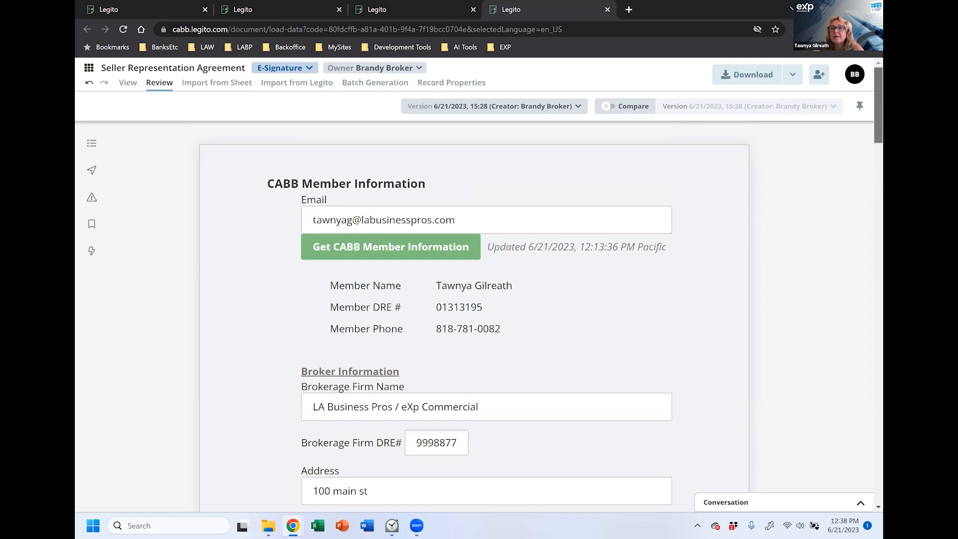
{"action": "left_click", "coordinate": [793, 74]}
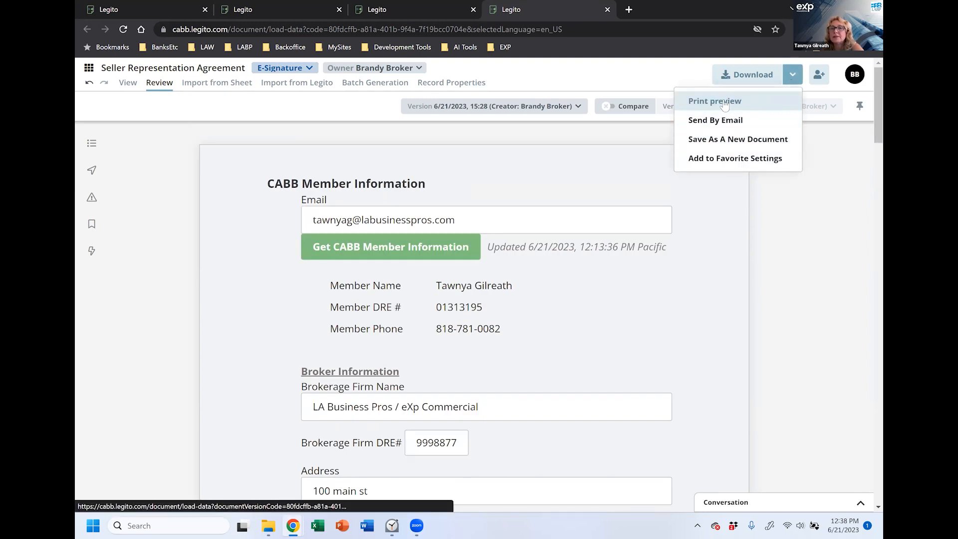
{"action": "left_click", "coordinate": [658, 203]}
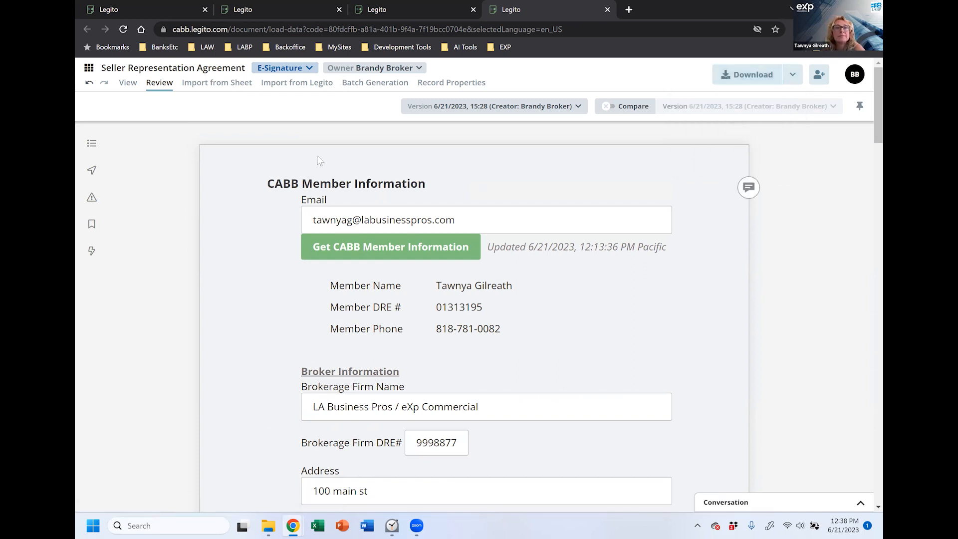
{"action": "left_click", "coordinate": [303, 71]}
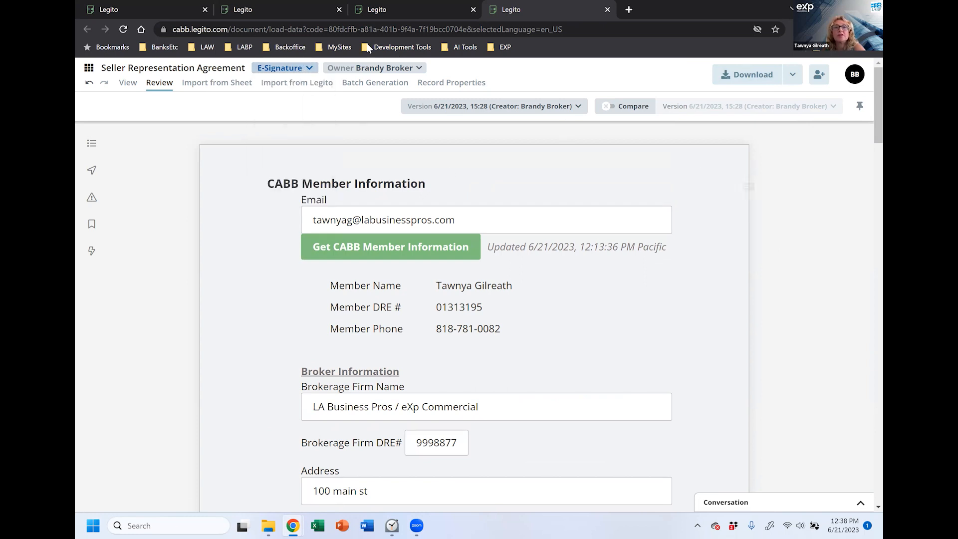
Step: Return to Manage Documents and move the Jack's Bar & Grill agreement to Complete
{"action": "left_click", "coordinate": [88, 71]}
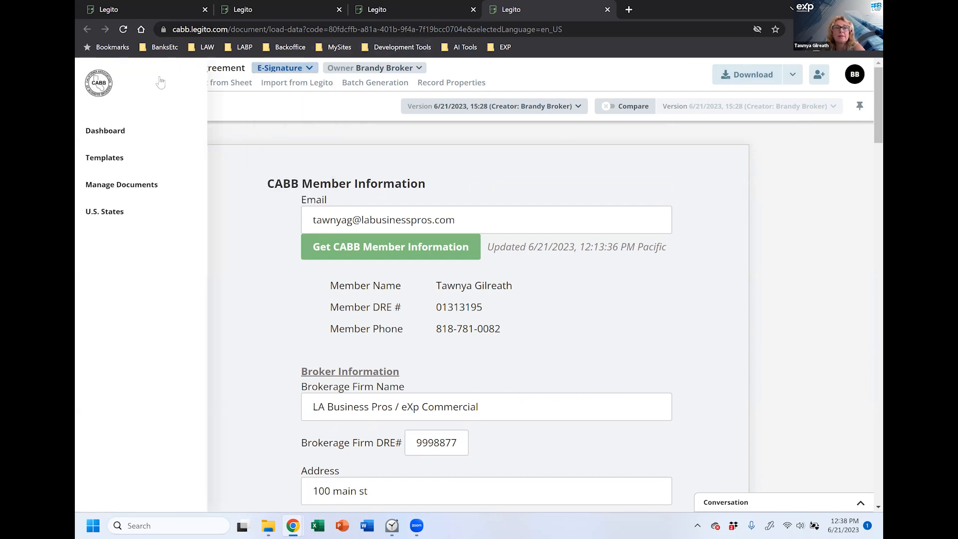
{"action": "left_click", "coordinate": [121, 186]}
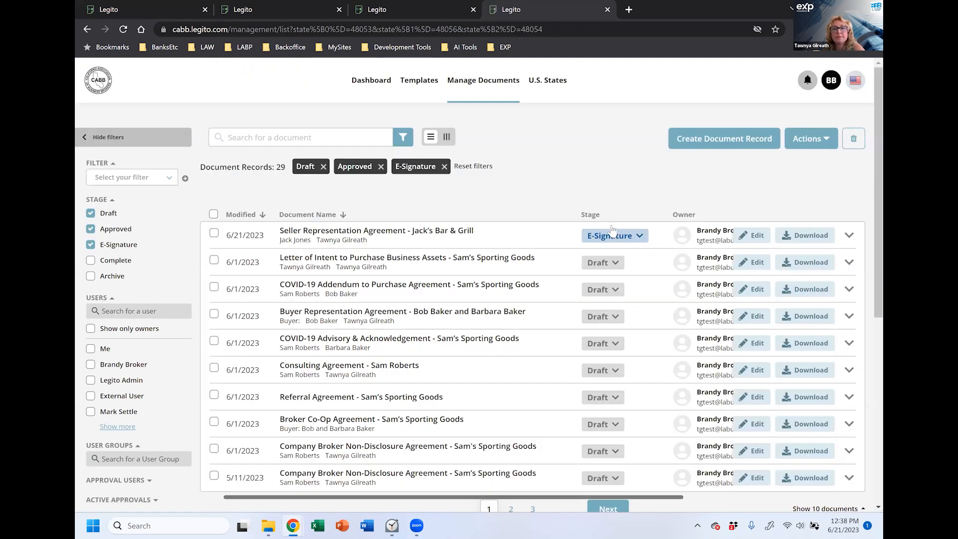
{"action": "left_click", "coordinate": [614, 234]}
{"action": "left_click", "coordinate": [624, 335]}
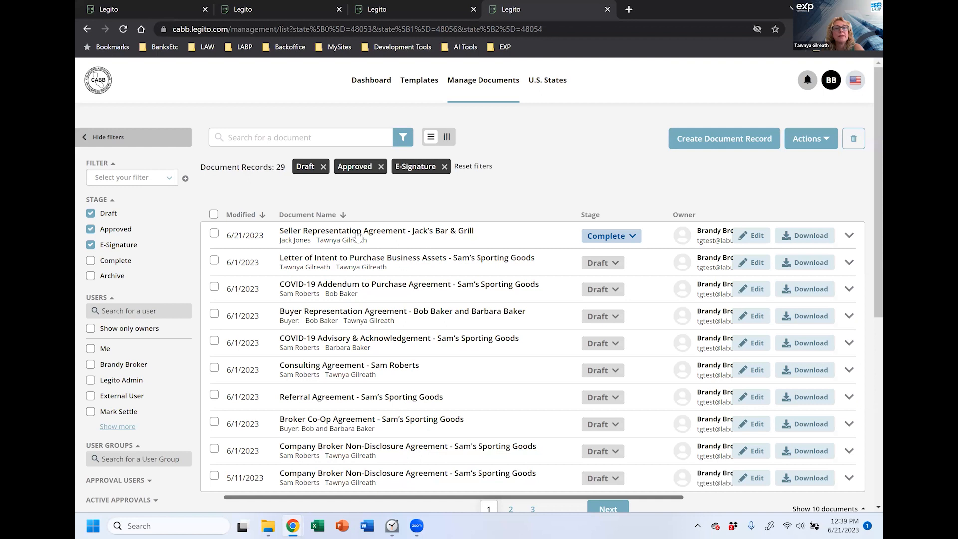
Step: Expand the agreement's row to review its record details, then go to Templates
{"action": "left_click", "coordinate": [358, 236]}
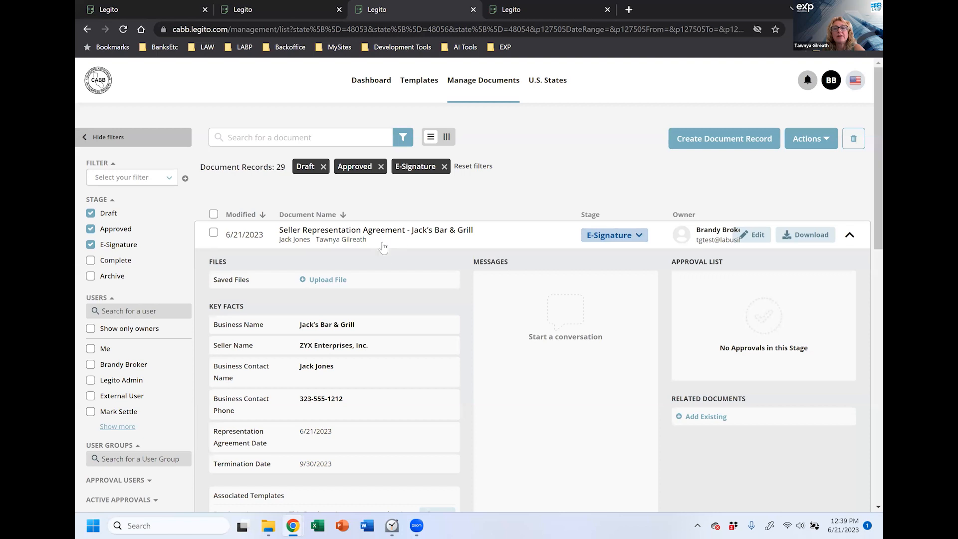
{"action": "scroll", "coordinate": [395, 271], "scroll_direction": "down", "scroll_amount": 5}
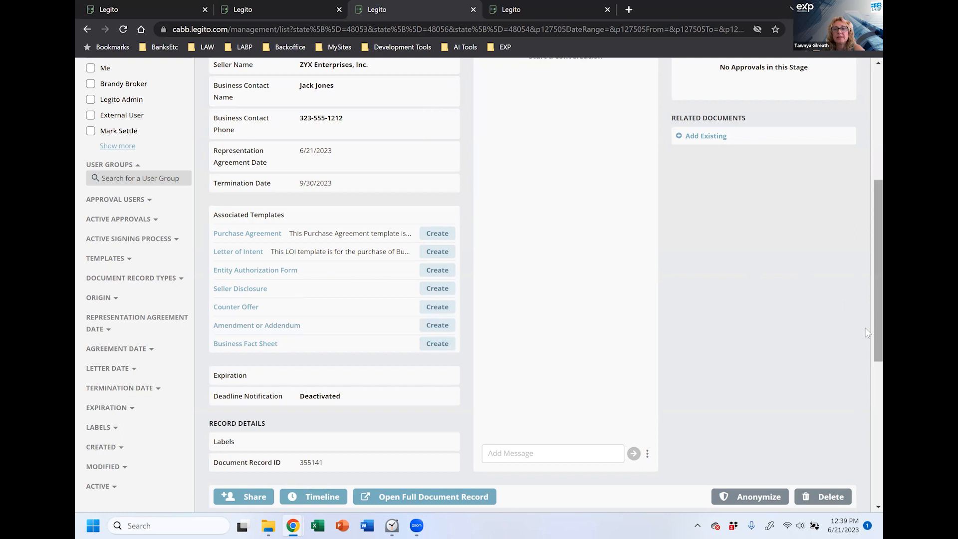
{"action": "scroll", "coordinate": [868, 333], "scroll_direction": "up", "scroll_amount": 6}
{"action": "left_click", "coordinate": [408, 82]}
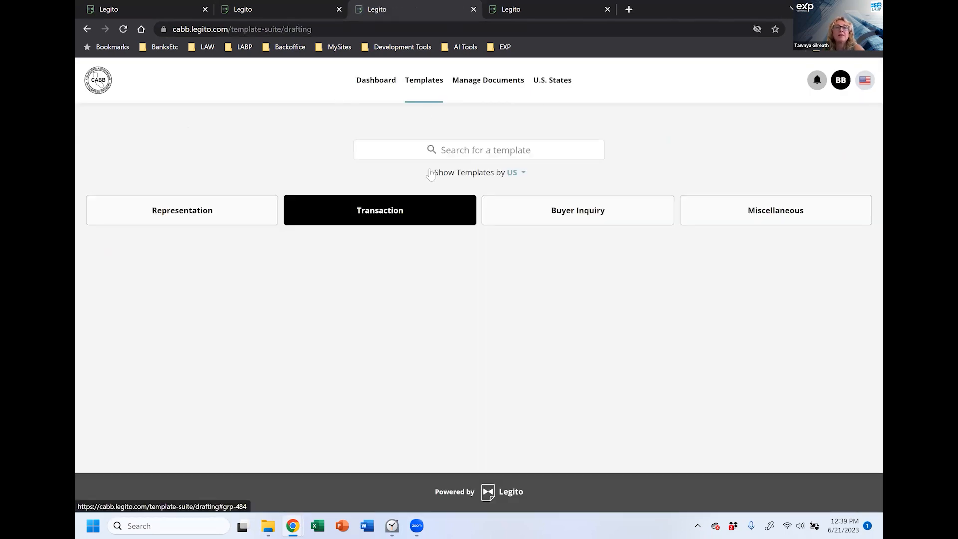
Step: Search the templates for 'amen' to find Amendment or Addendum, then return to Manage Documents
{"action": "left_click", "coordinate": [440, 149]}
{"action": "type", "text": "amen"}
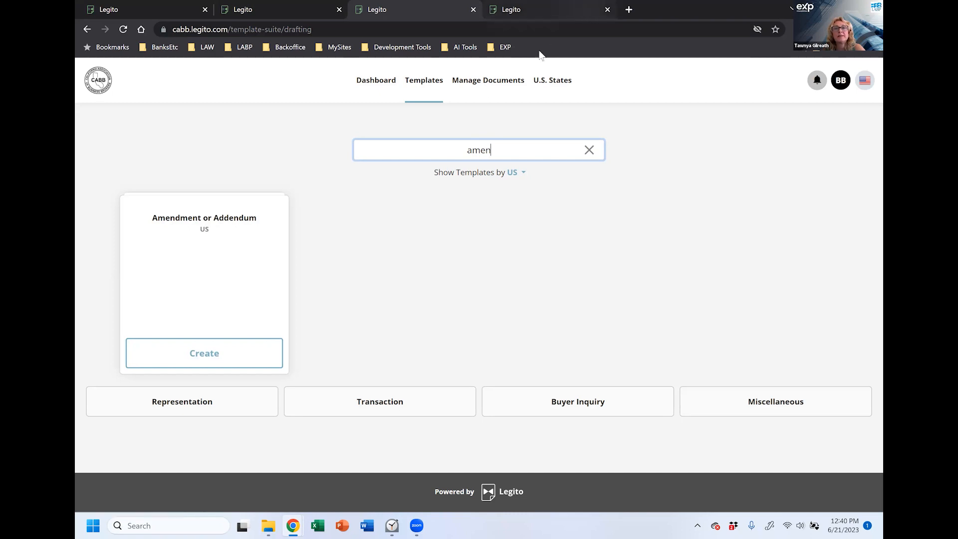
{"action": "left_click", "coordinate": [503, 83]}
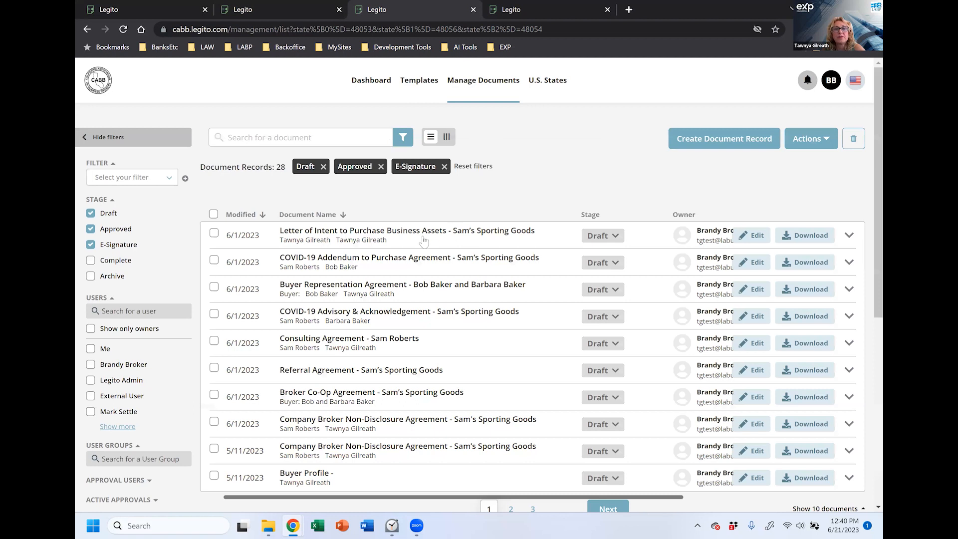
Step: Add Complete to the stage filters and expand the Jack's Bar & Grill record to Associated Templates
{"action": "left_click", "coordinate": [90, 244]}
{"action": "left_click", "coordinate": [91, 229]}
{"action": "left_click", "coordinate": [91, 229]}
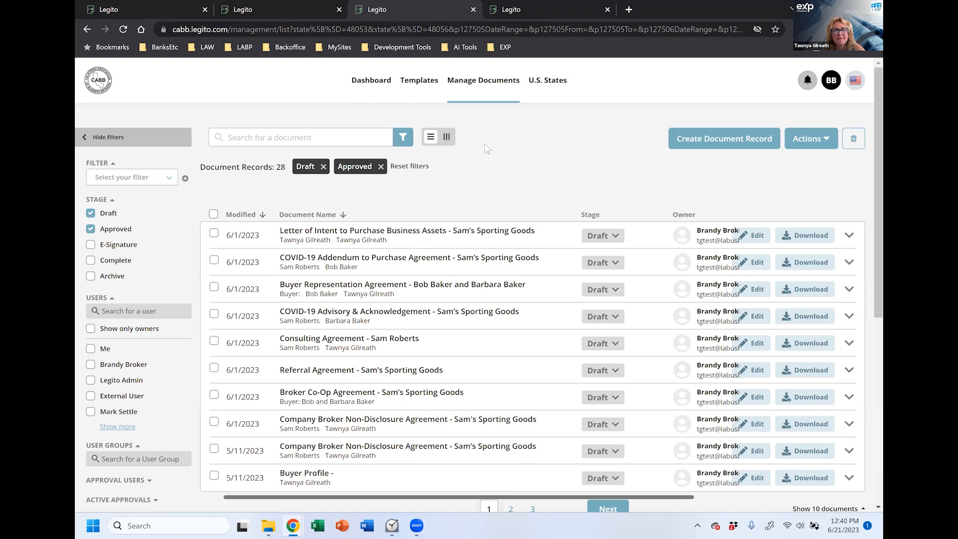
{"action": "left_click", "coordinate": [537, 10]}
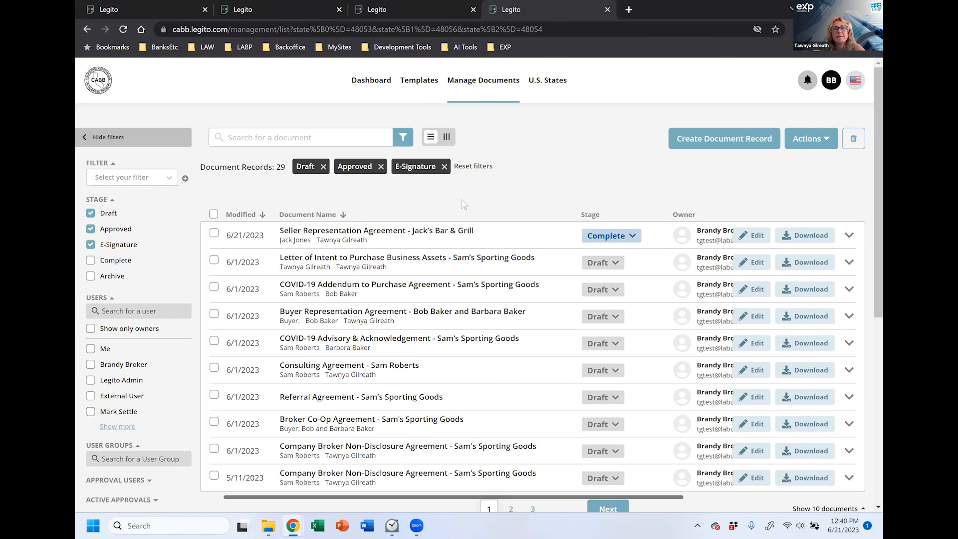
{"action": "left_click", "coordinate": [396, 236]}
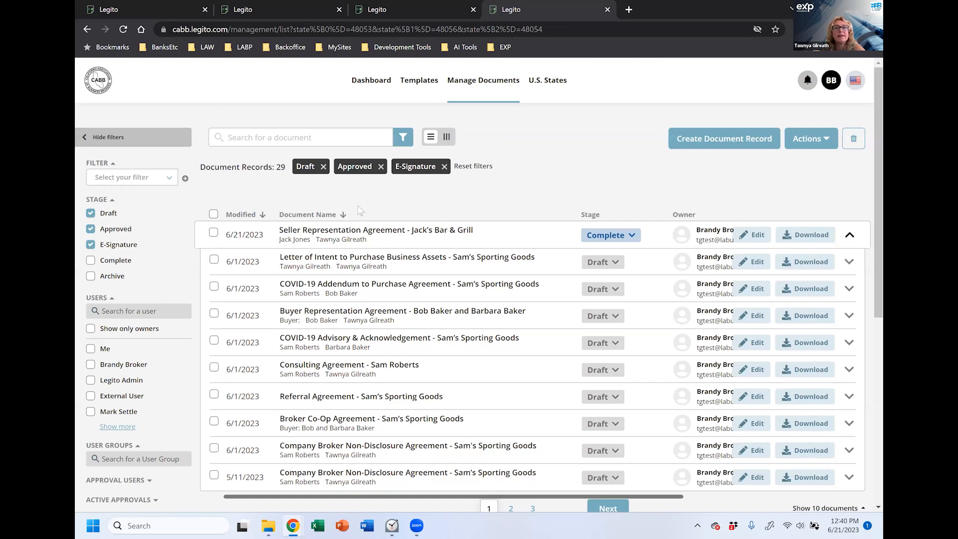
{"action": "left_click", "coordinate": [90, 260]}
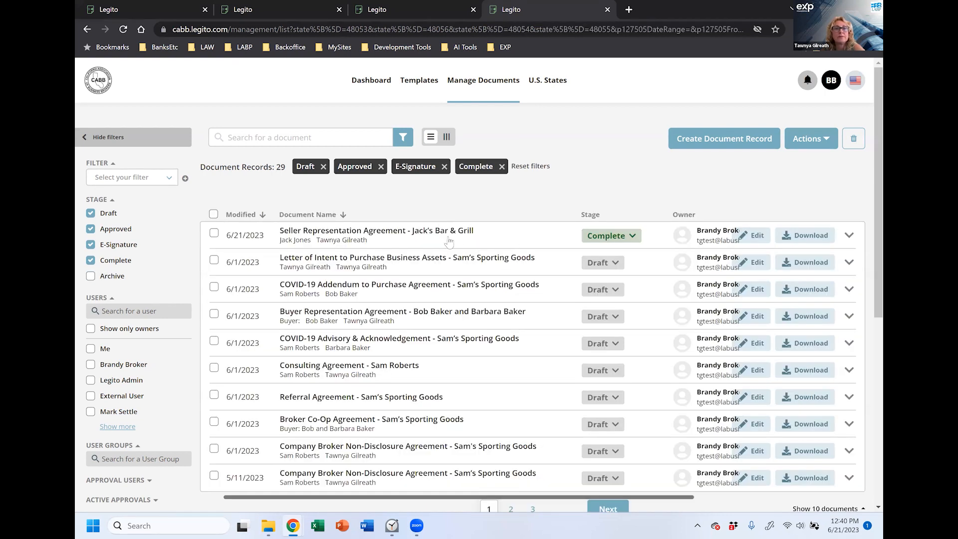
{"action": "left_click", "coordinate": [449, 242]}
{"action": "scroll", "coordinate": [370, 371], "scroll_direction": "down", "scroll_amount": 3}
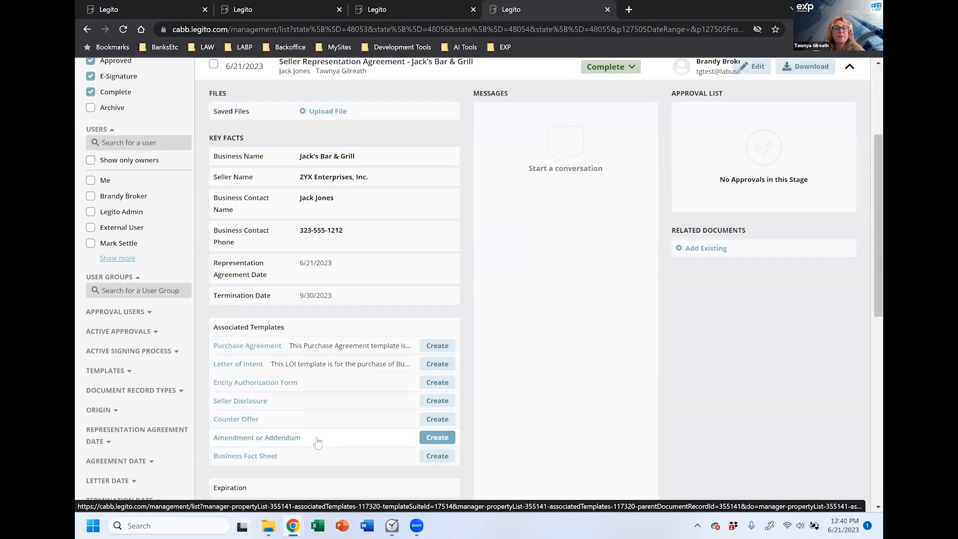
Step: Create an Amendment or Addendum draft from Jack's Bar & Grill and scroll to its Amendment/Addendum Information section
{"action": "left_click", "coordinate": [432, 441]}
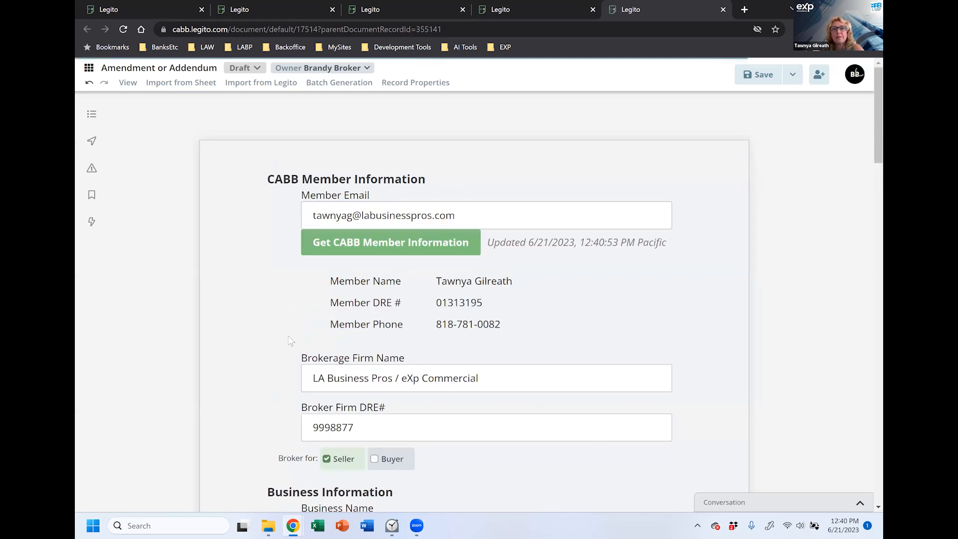
{"action": "scroll", "coordinate": [594, 233], "scroll_direction": "down", "scroll_amount": 3}
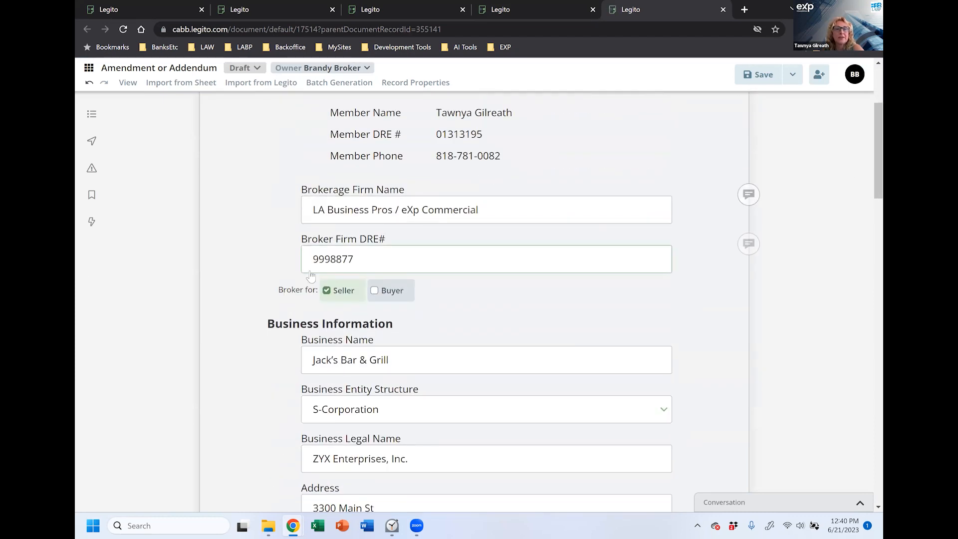
{"action": "scroll", "coordinate": [498, 323], "scroll_direction": "down", "scroll_amount": 1}
{"action": "scroll", "coordinate": [498, 323], "scroll_direction": "down", "scroll_amount": 2}
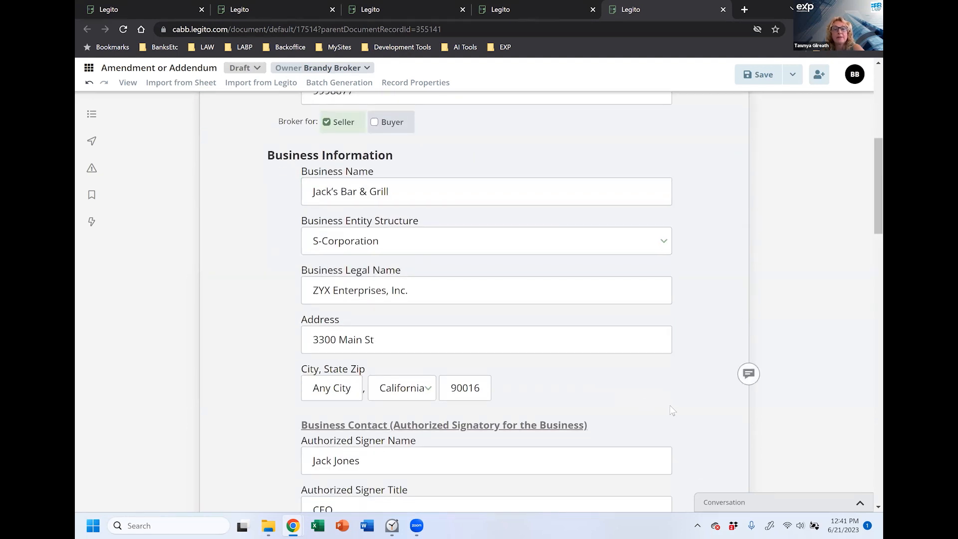
{"action": "scroll", "coordinate": [241, 328], "scroll_direction": "down", "scroll_amount": 4}
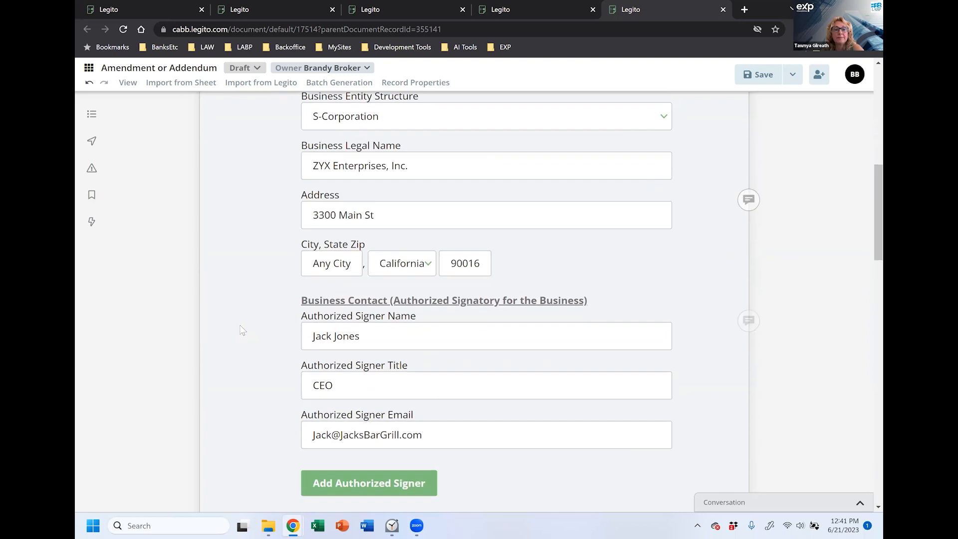
{"action": "scroll", "coordinate": [451, 416], "scroll_direction": "down", "scroll_amount": 3}
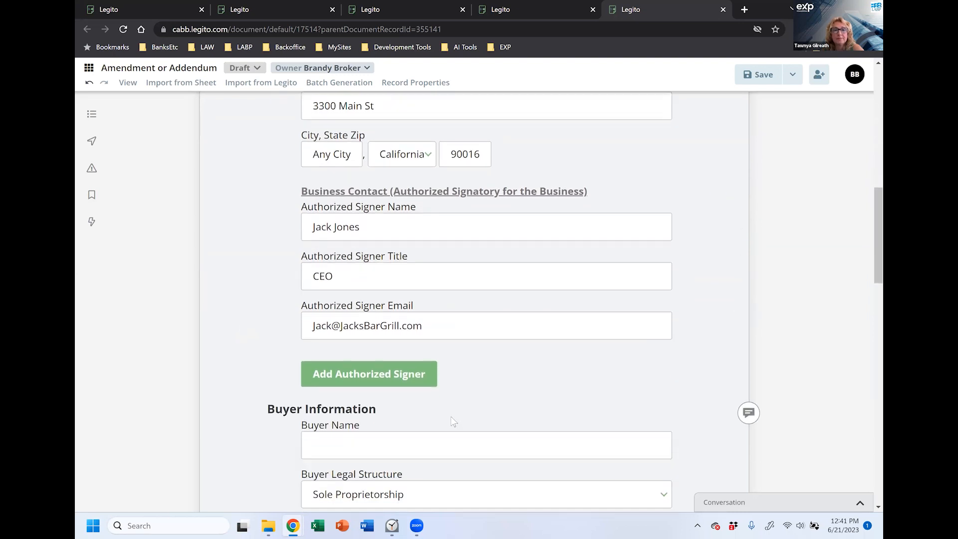
{"action": "scroll", "coordinate": [272, 309], "scroll_direction": "down", "scroll_amount": 1}
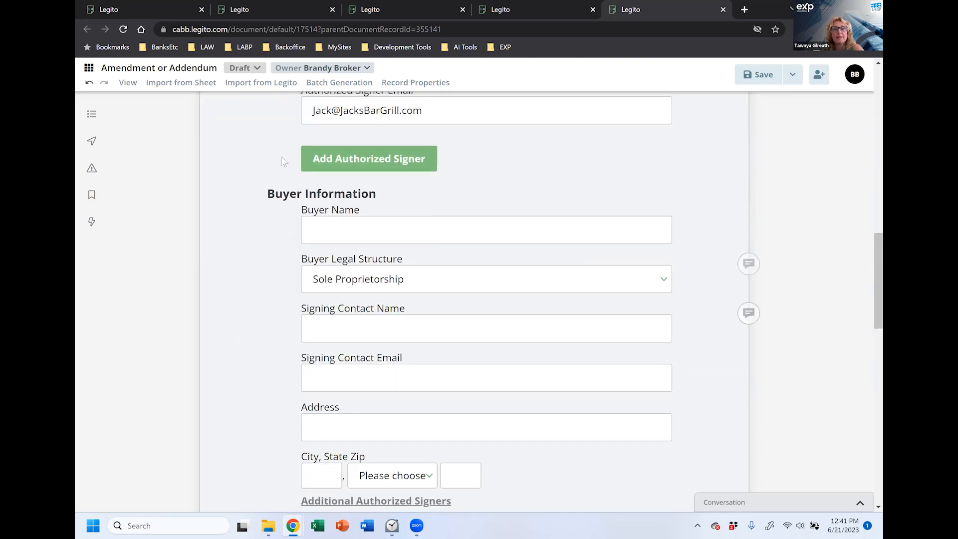
{"action": "scroll", "coordinate": [265, 261], "scroll_direction": "down", "scroll_amount": 6}
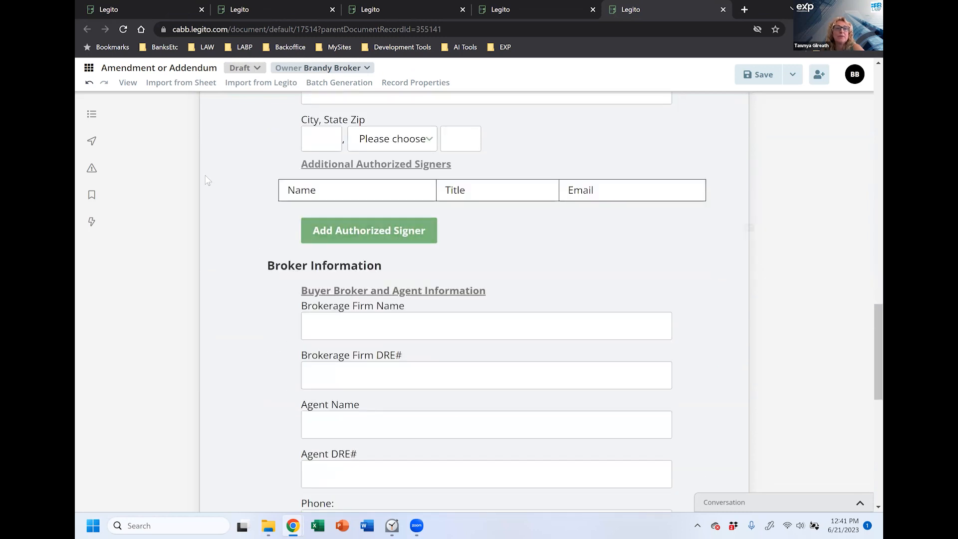
{"action": "scroll", "coordinate": [208, 181], "scroll_direction": "up", "scroll_amount": 2}
{"action": "scroll", "coordinate": [208, 180], "scroll_direction": "up", "scroll_amount": 5}
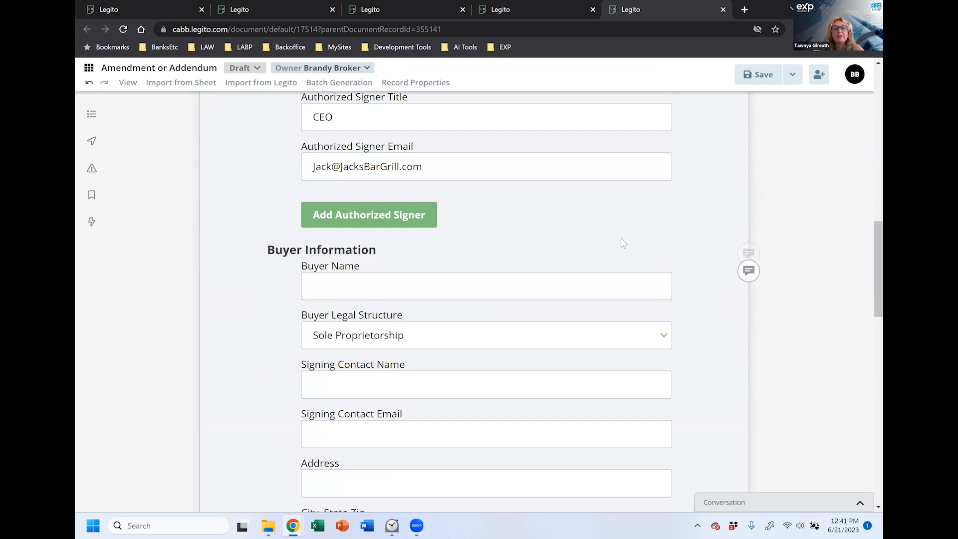
{"action": "scroll", "coordinate": [868, 298], "scroll_direction": "up", "scroll_amount": 13}
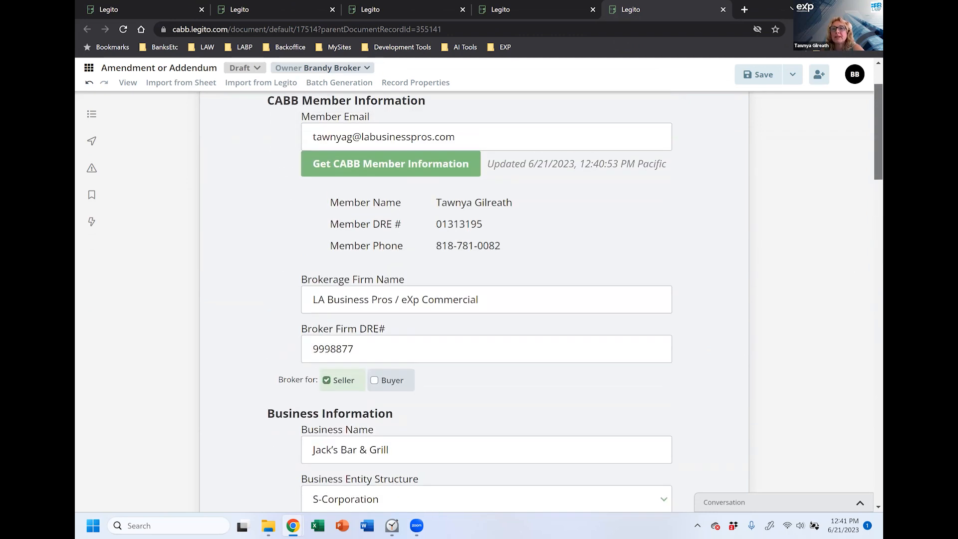
{"action": "scroll", "coordinate": [678, 350], "scroll_direction": "down", "scroll_amount": 3}
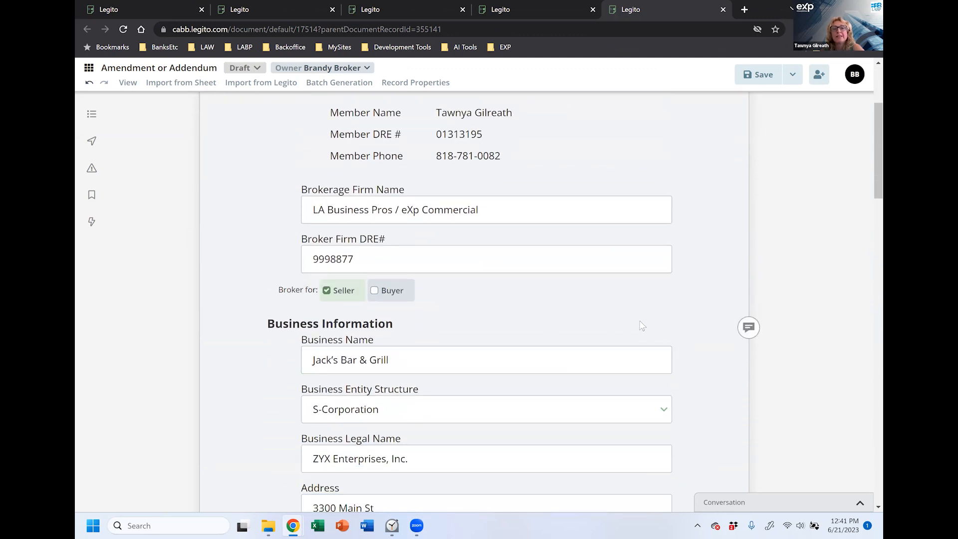
{"action": "scroll", "coordinate": [642, 327], "scroll_direction": "down", "scroll_amount": 4}
{"action": "scroll", "coordinate": [644, 330], "scroll_direction": "down", "scroll_amount": 9}
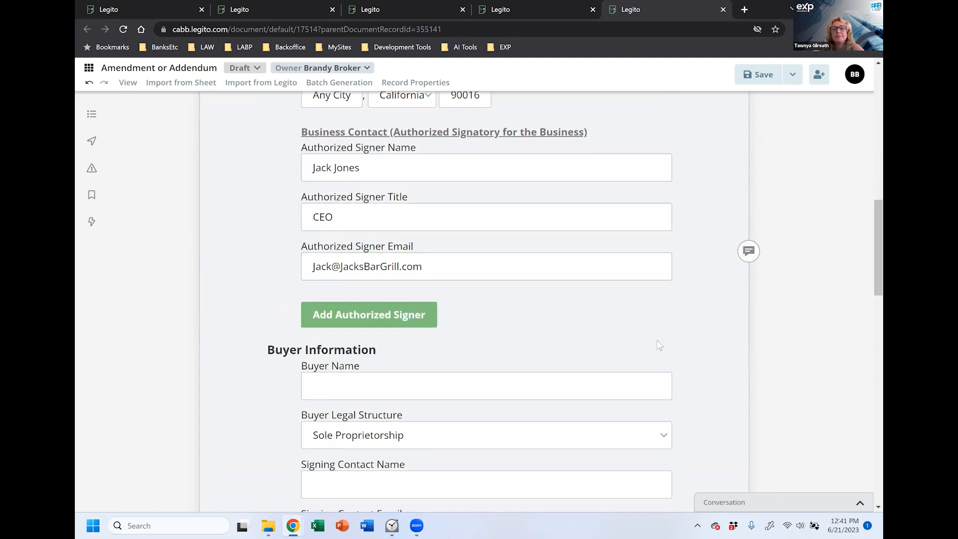
{"action": "scroll", "coordinate": [657, 341], "scroll_direction": "down", "scroll_amount": 2}
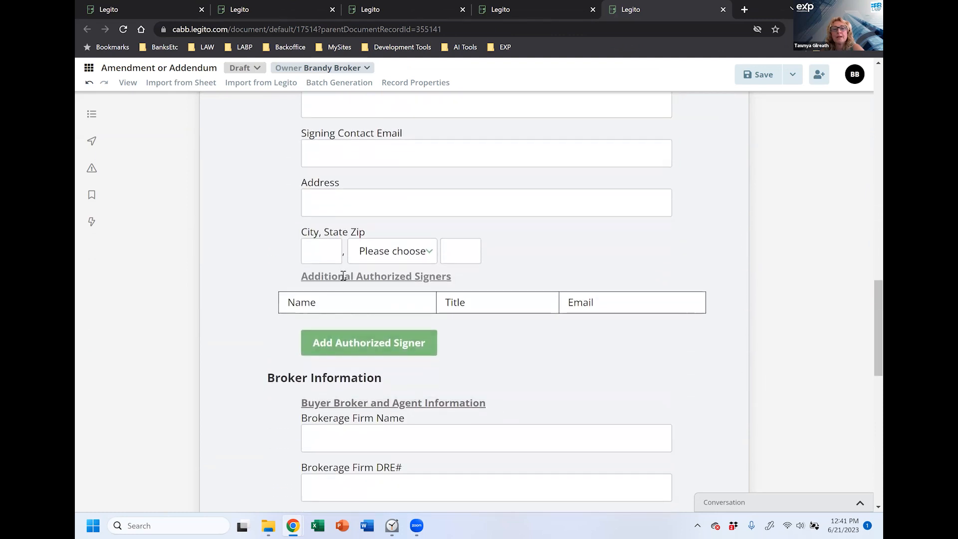
{"action": "scroll", "coordinate": [250, 429], "scroll_direction": "down", "scroll_amount": 8}
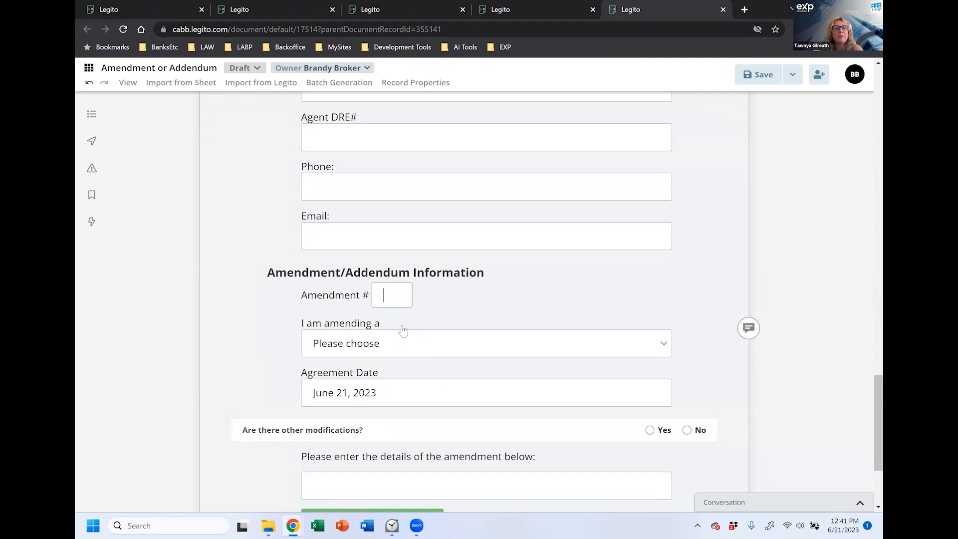
Step: Enter Amendment # 1 and select Representation Agreement, dated June 21, 2023, as the amended document
{"action": "left_click", "coordinate": [390, 294]}
{"action": "type", "text": "1"}
{"action": "left_click", "coordinate": [398, 343]}
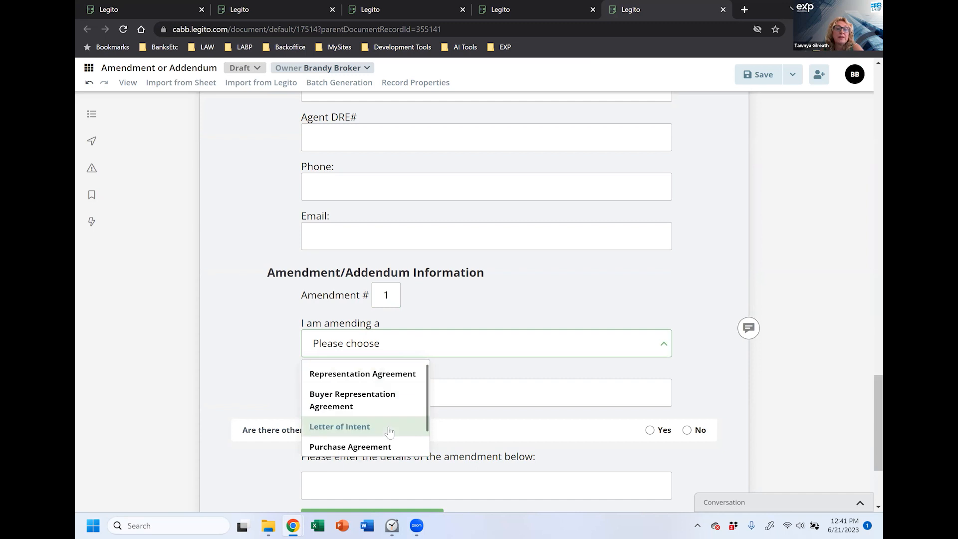
{"action": "left_click_drag", "start_coordinate": [428, 428], "coordinate": [428, 452]}
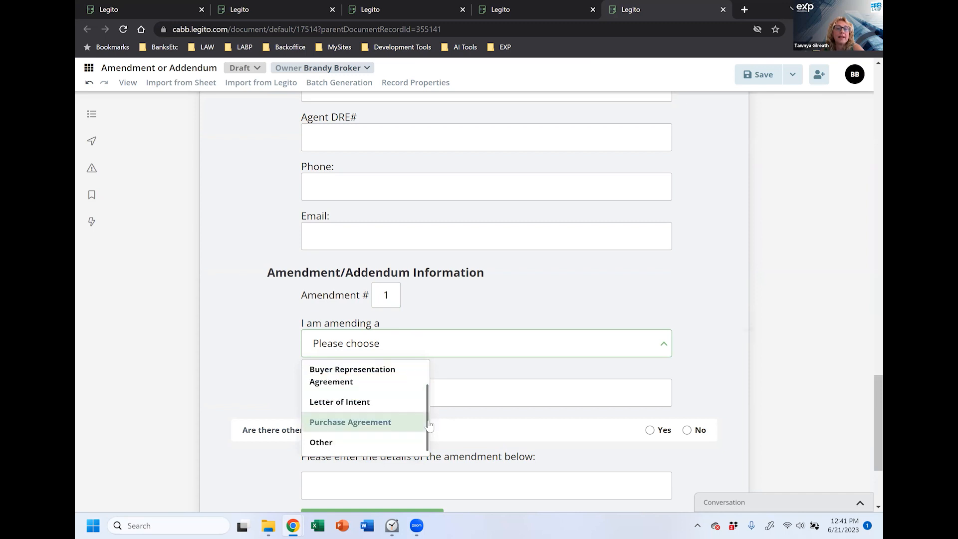
{"action": "scroll", "coordinate": [429, 425], "scroll_direction": "up", "scroll_amount": 2}
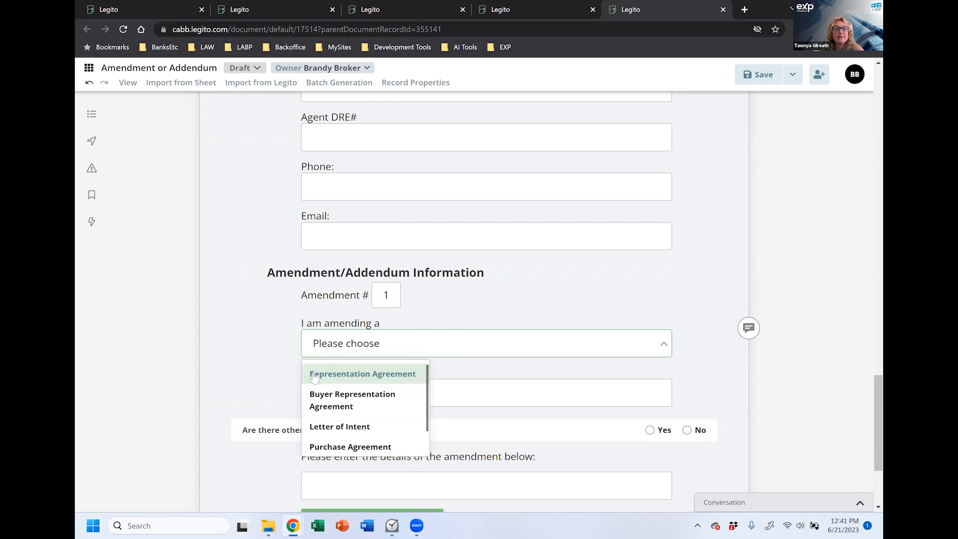
{"action": "left_click", "coordinate": [353, 379]}
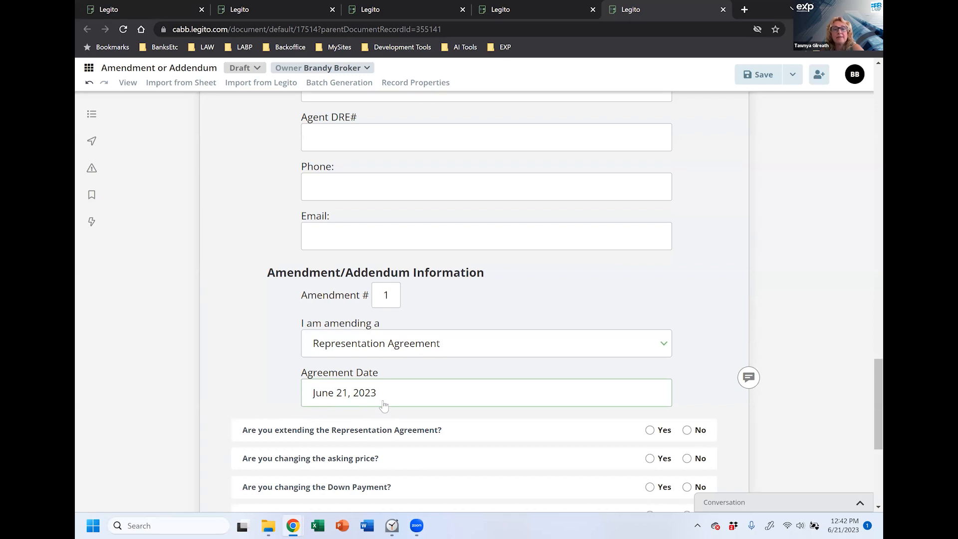
{"action": "scroll", "coordinate": [246, 354], "scroll_direction": "down", "scroll_amount": 5}
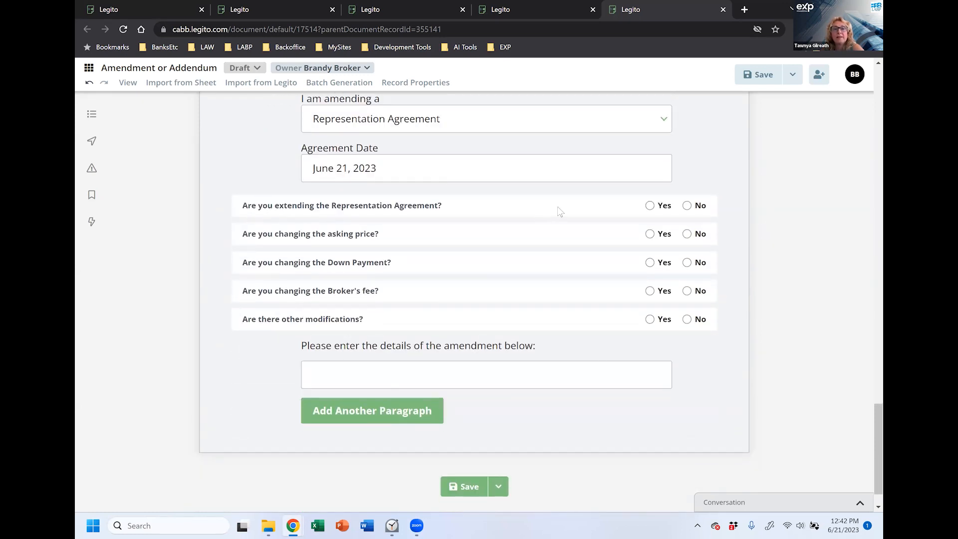
Step: Answer Yes to extending the agreement and set the new termination date to June 30, 2024
{"action": "left_click", "coordinate": [650, 205]}
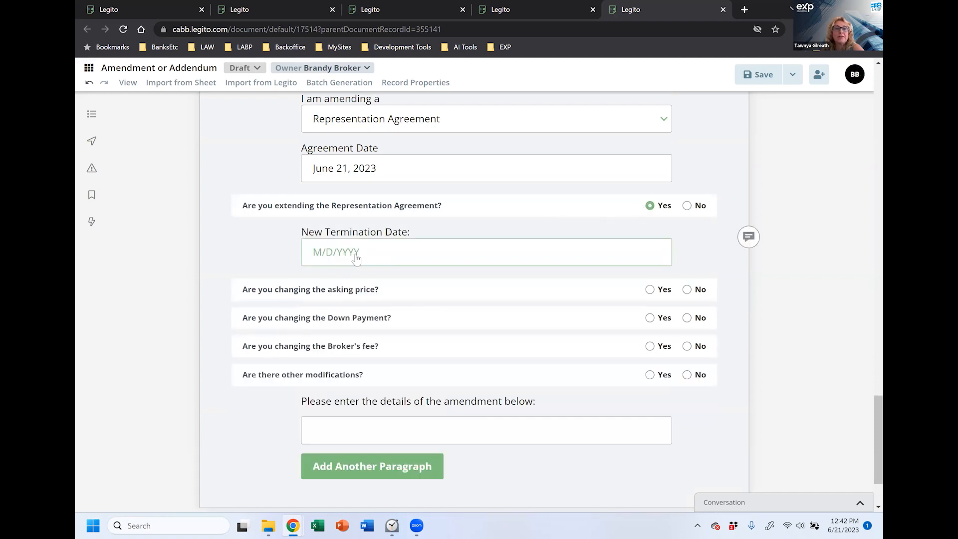
{"action": "left_click", "coordinate": [362, 254]}
{"action": "left_click", "coordinate": [438, 278]}
{"action": "left_click", "coordinate": [438, 279]}
{"action": "left_click", "coordinate": [438, 278]}
{"action": "left_click", "coordinate": [319, 283]}
{"action": "left_click", "coordinate": [319, 282]}
{"action": "left_click", "coordinate": [320, 283]}
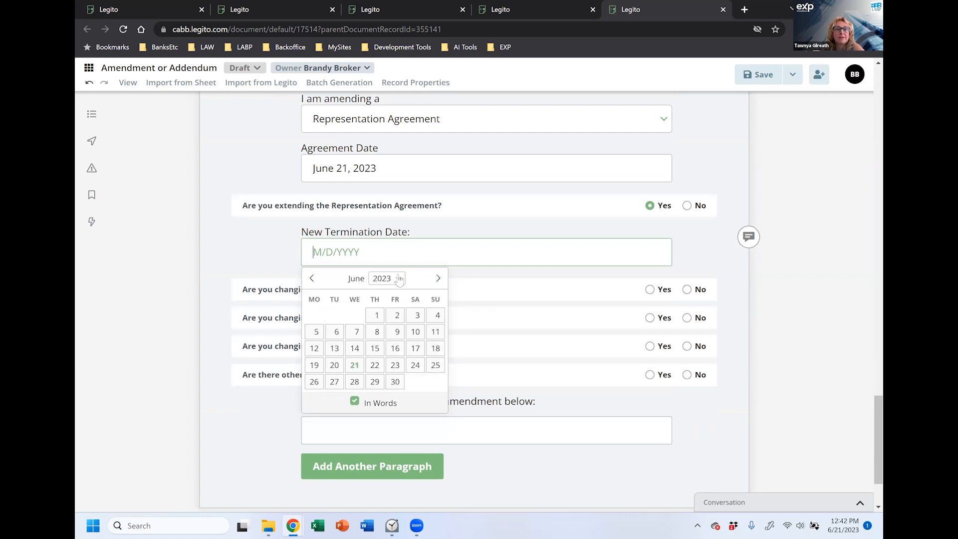
{"action": "left_click", "coordinate": [400, 279]}
{"action": "scroll", "coordinate": [397, 494], "scroll_direction": "up", "scroll_amount": 1}
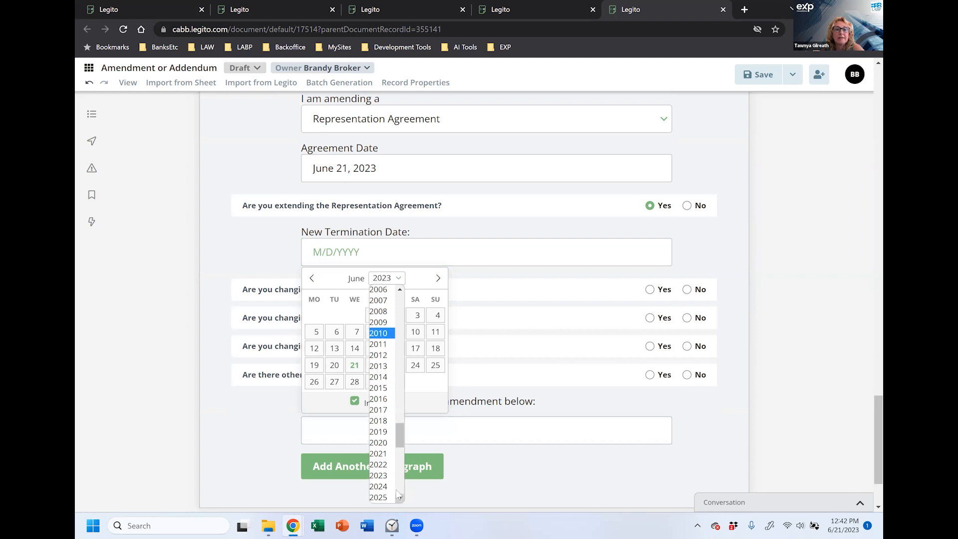
{"action": "left_click", "coordinate": [378, 486]}
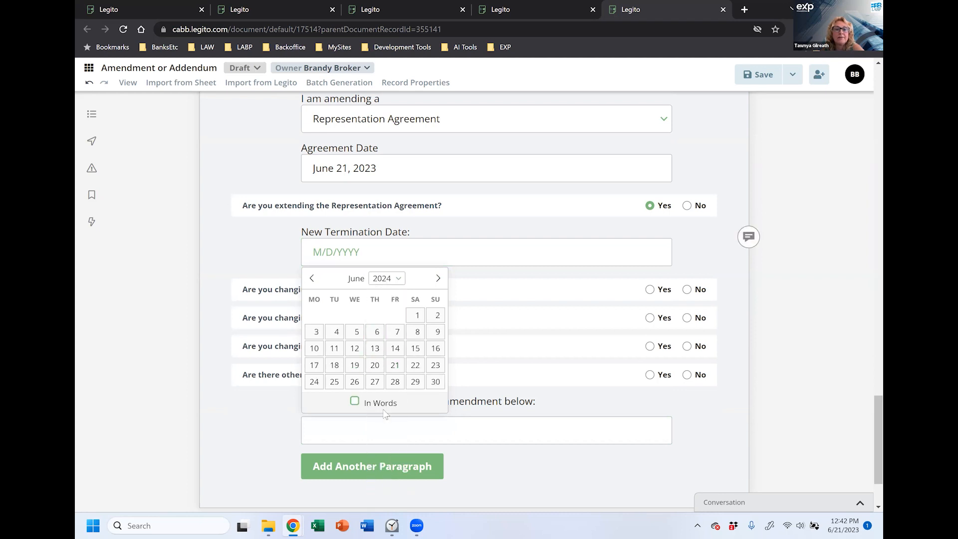
{"action": "left_click", "coordinate": [435, 381]}
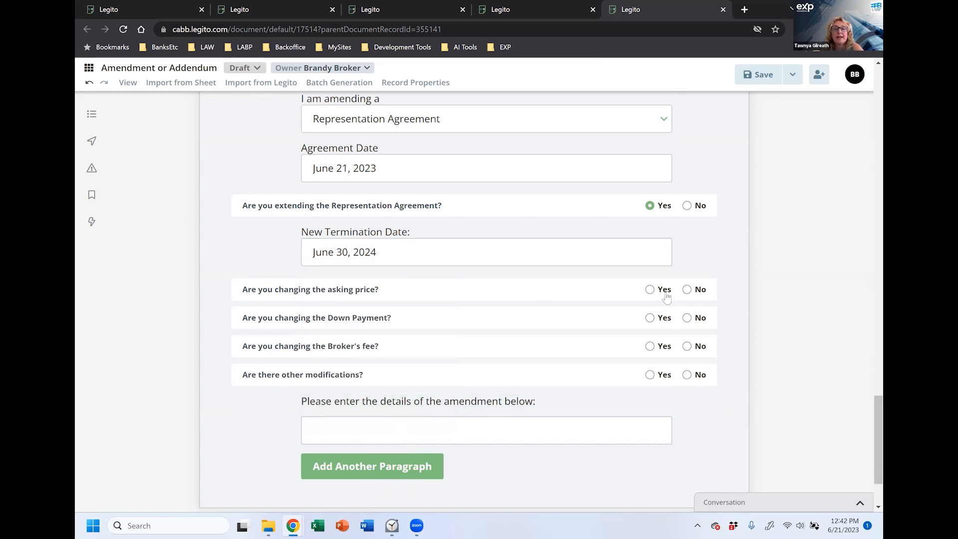
Step: Answer No to changing the asking price, down payment, broker's fee and other modifications
{"action": "left_click", "coordinate": [688, 290]}
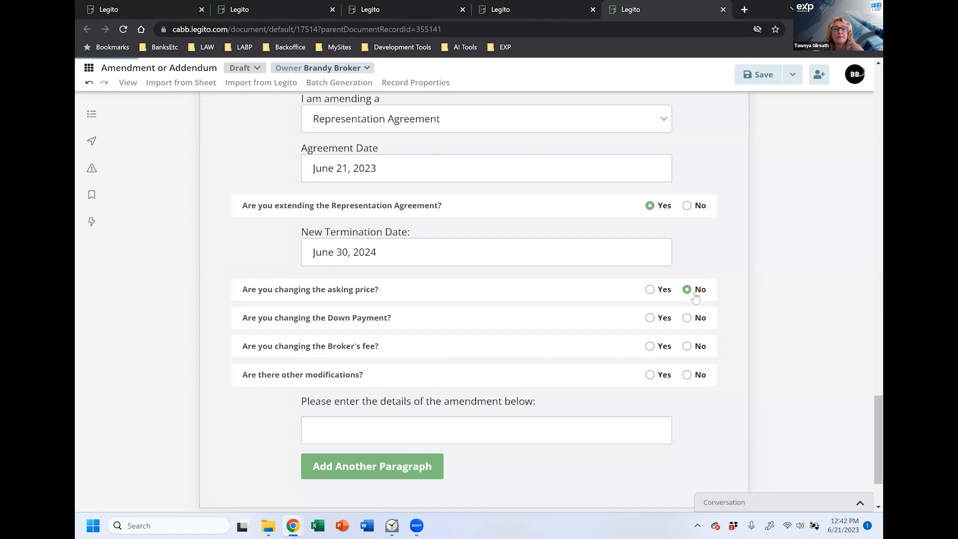
{"action": "left_click", "coordinate": [687, 319]}
{"action": "left_click", "coordinate": [688, 346]}
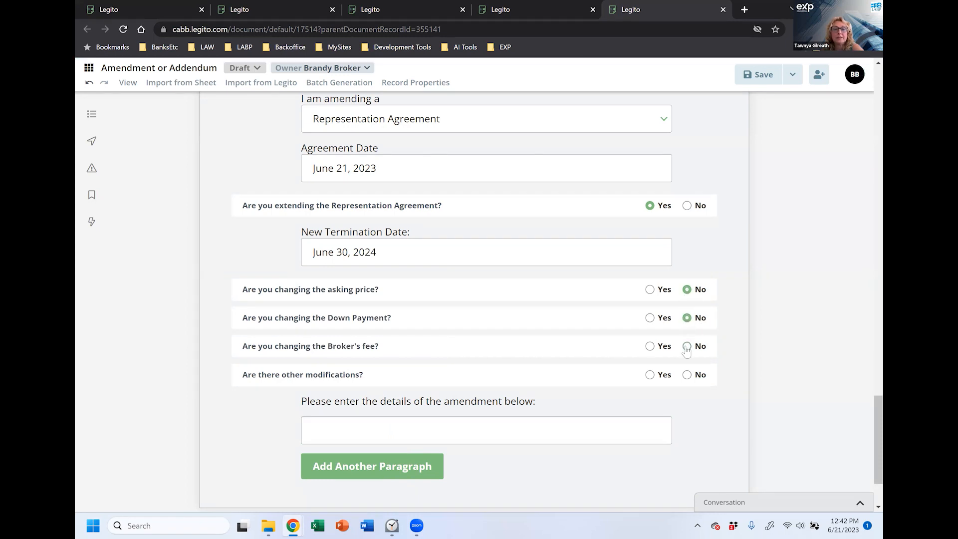
{"action": "left_click", "coordinate": [687, 376]}
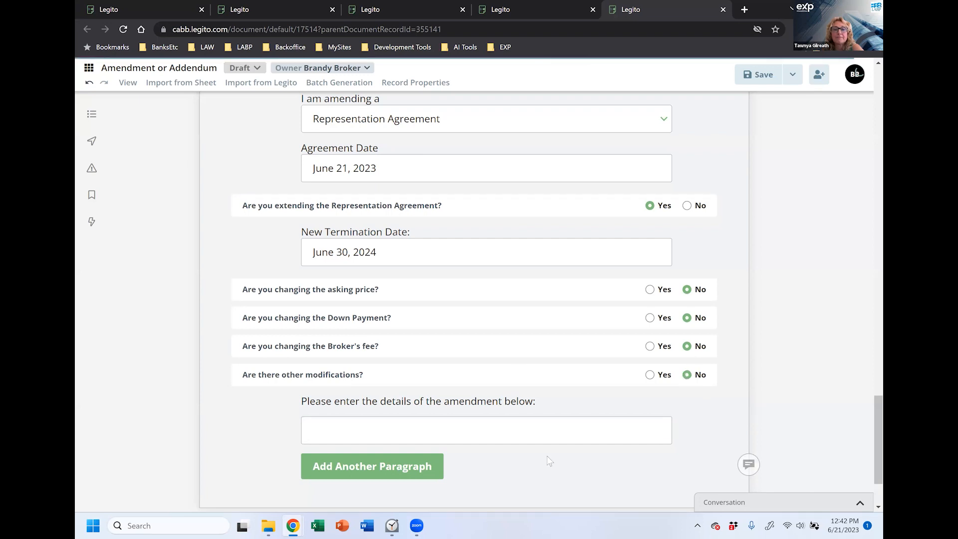
{"action": "scroll", "coordinate": [522, 471], "scroll_direction": "down", "scroll_amount": 3}
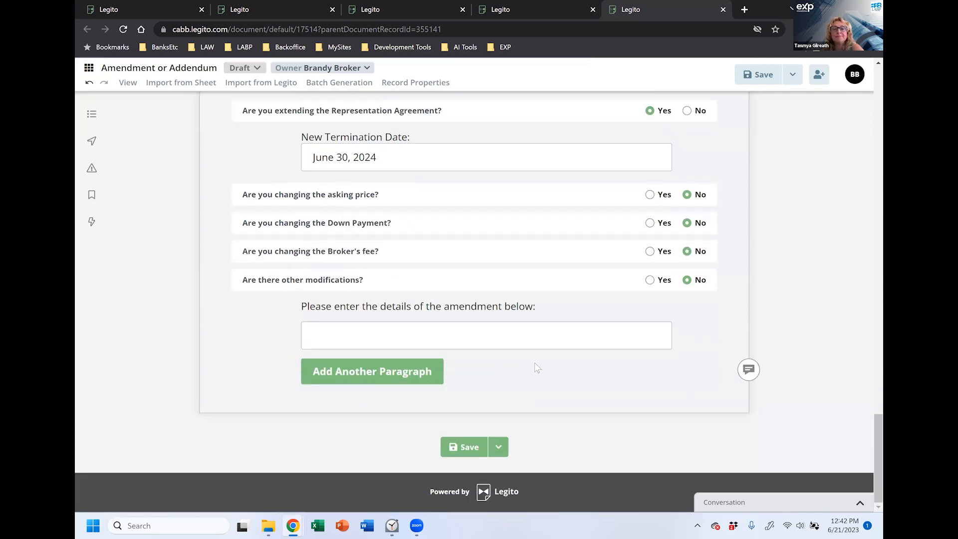
Step: Save the form, switch other modifications to Yes, and enter the office artwork excluded-assets detail
{"action": "left_click", "coordinate": [462, 447]}
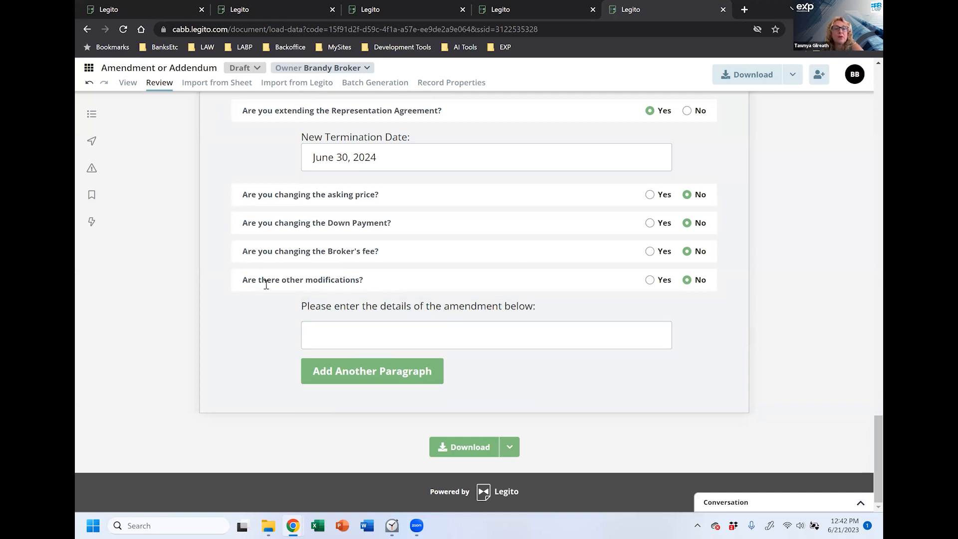
{"action": "left_click", "coordinate": [650, 280]}
{"action": "left_click", "coordinate": [375, 329]}
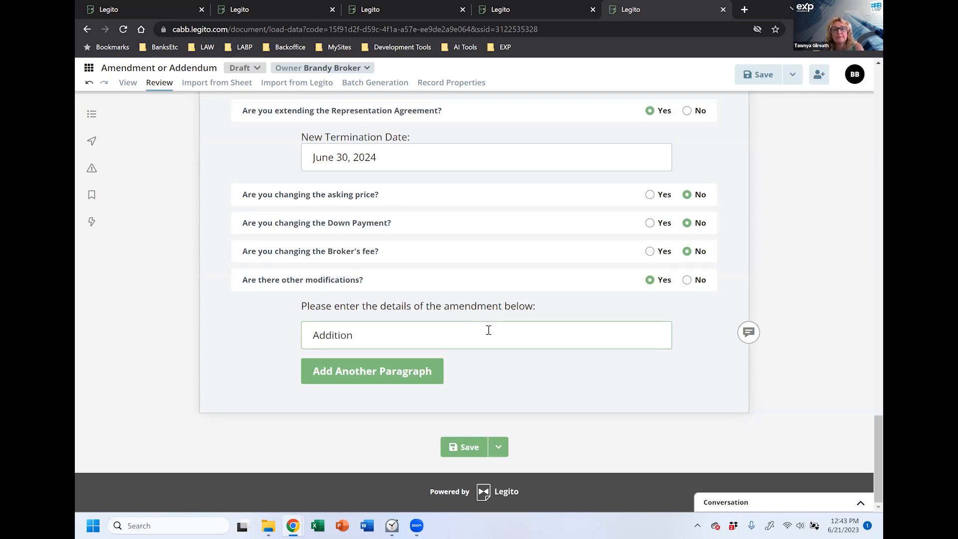
{"action": "type", "text": "ded Assets: Artwo"}
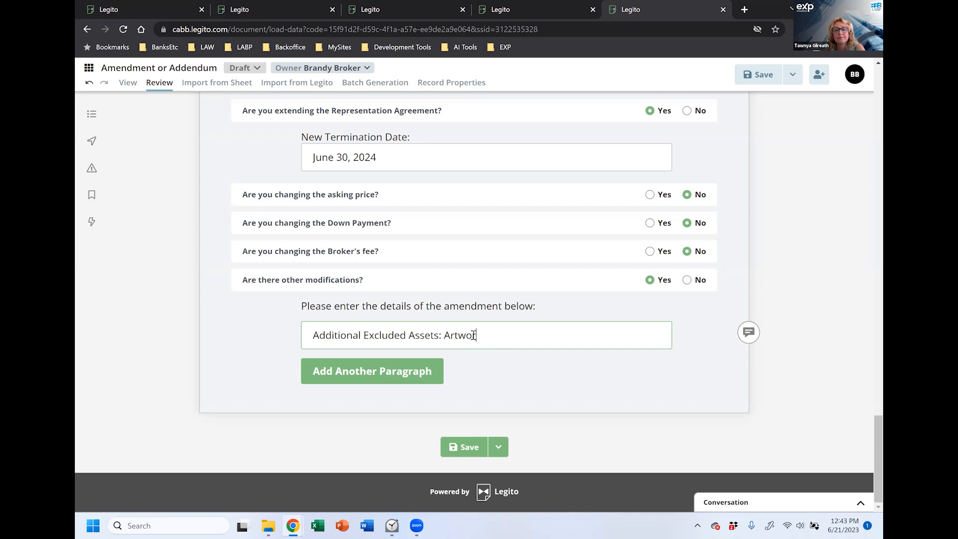
{"action": "type", "text": "rk hanging in the office -- picture"}
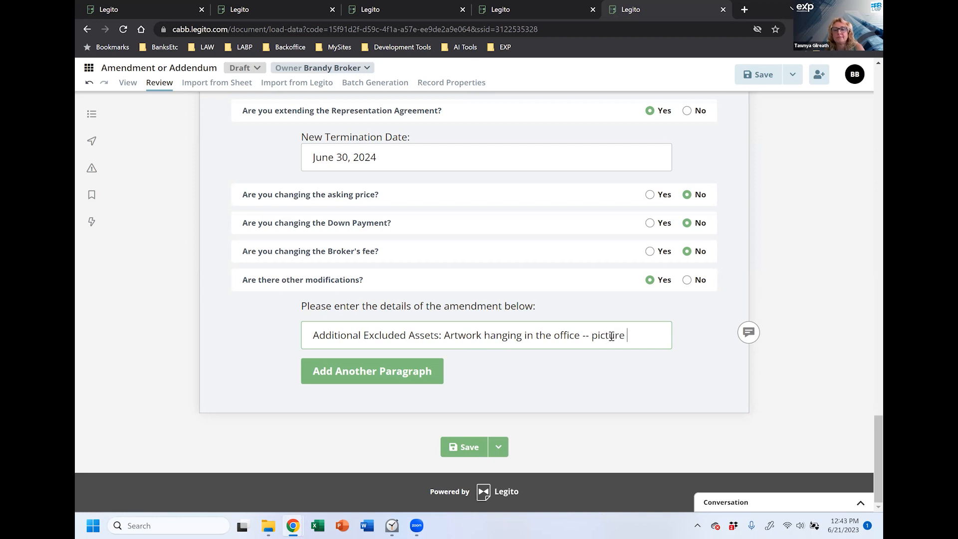
{"action": "type", "text": "to be attache"}
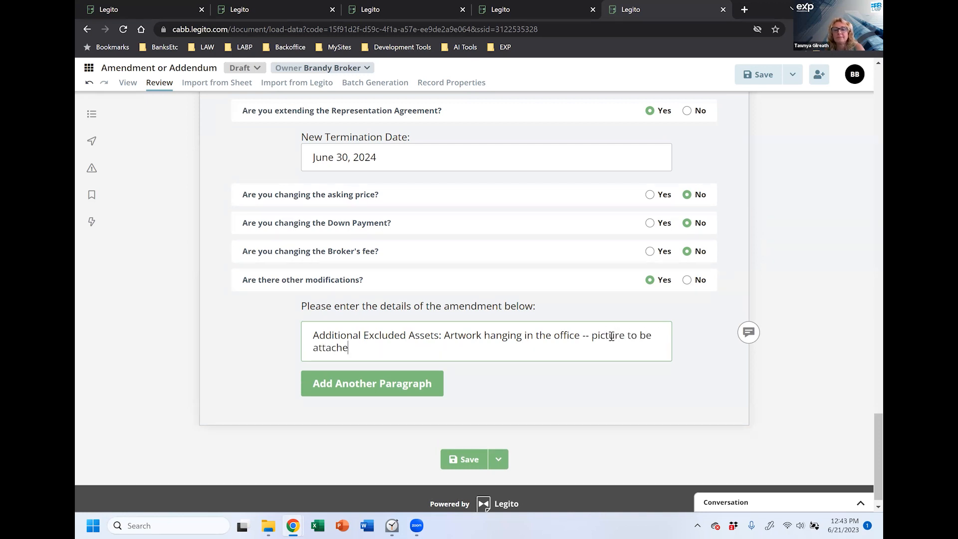
{"action": "type", "text": "d."}
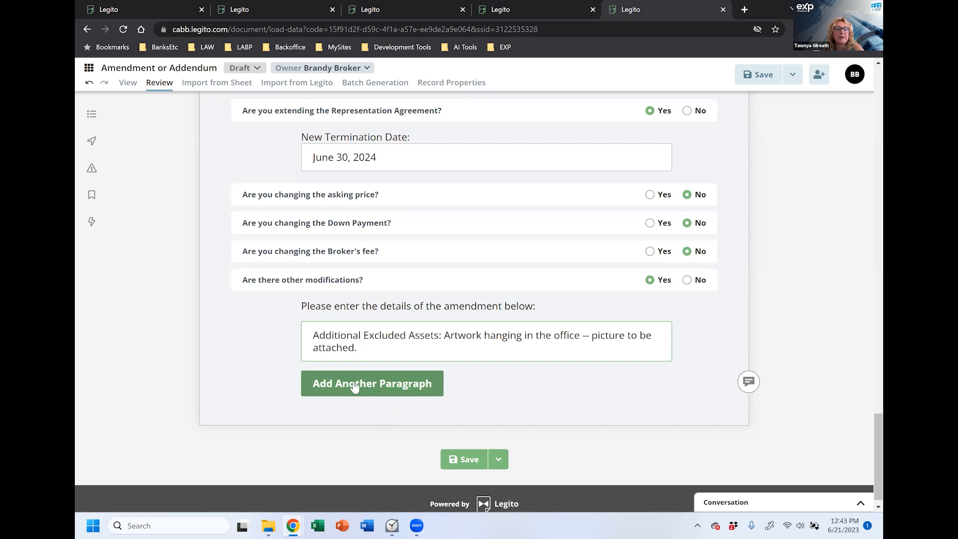
Step: Number the detail '1.' and add a second, empty paragraph
{"action": "left_click", "coordinate": [316, 334]}
{"action": "type", "text": "1."}
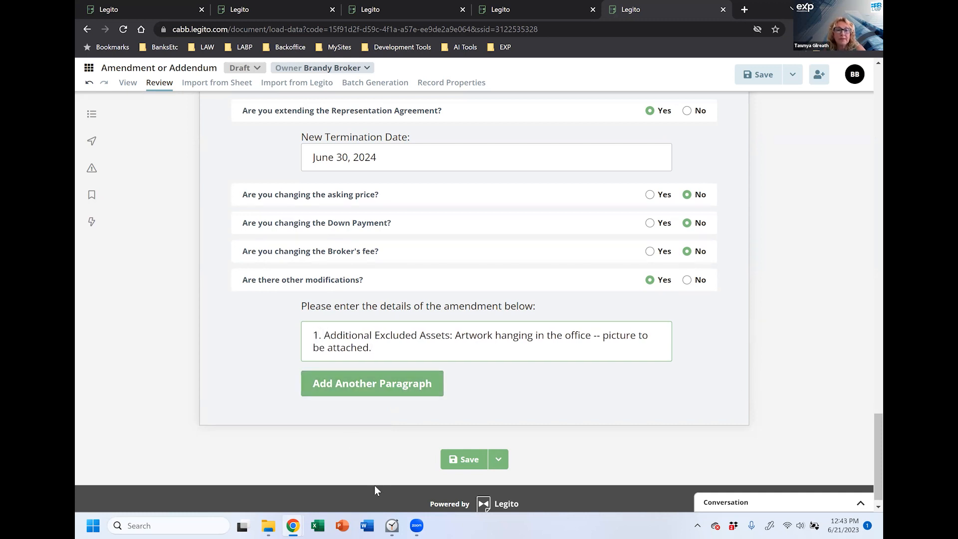
{"action": "left_click", "coordinate": [330, 394]}
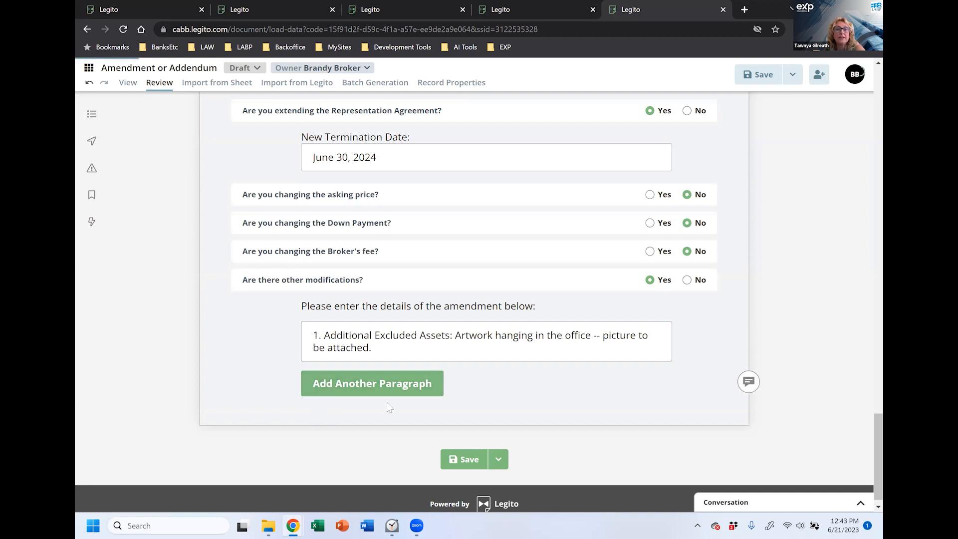
{"action": "left_click", "coordinate": [531, 399]}
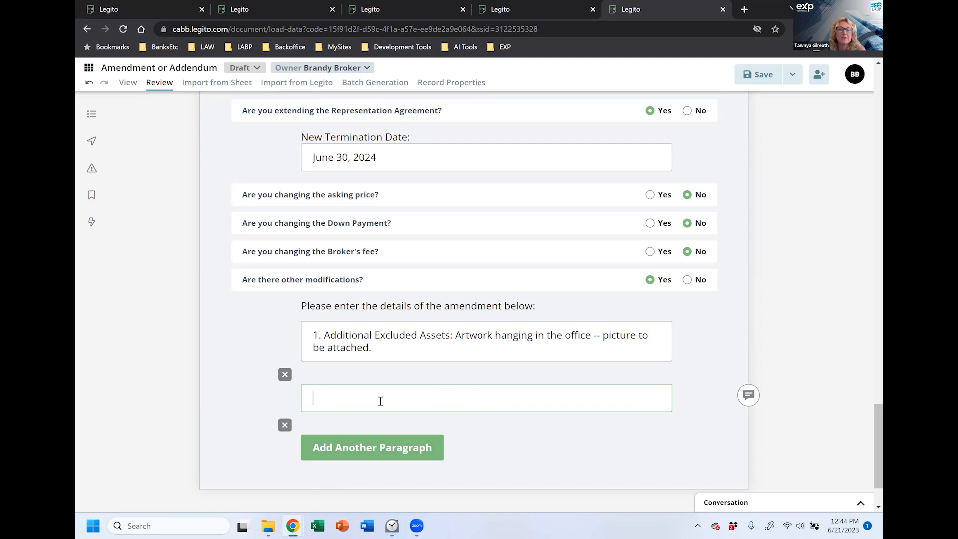
Step: Remove the empty second paragraph, save, and check the amendment in the PDF print preview
{"action": "left_click", "coordinate": [285, 426]}
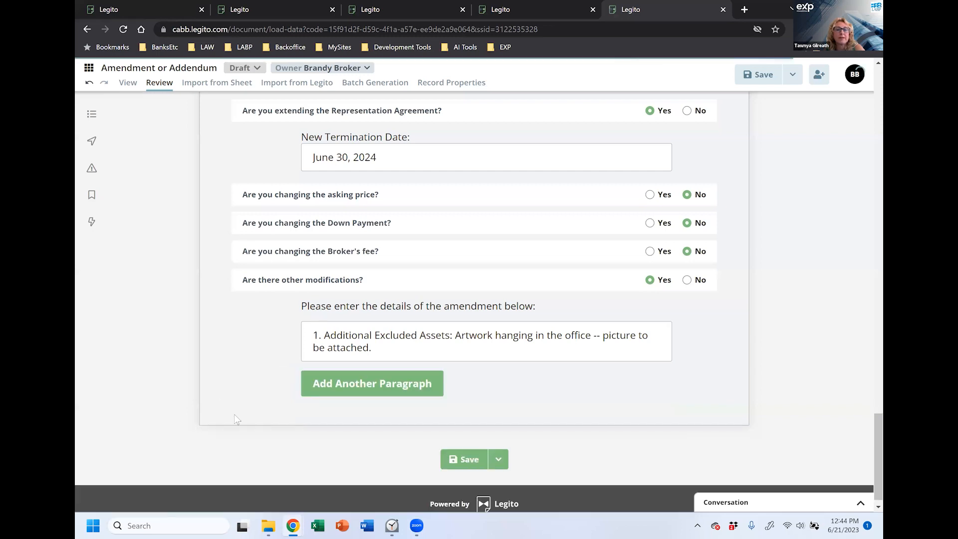
{"action": "left_click", "coordinate": [463, 461]}
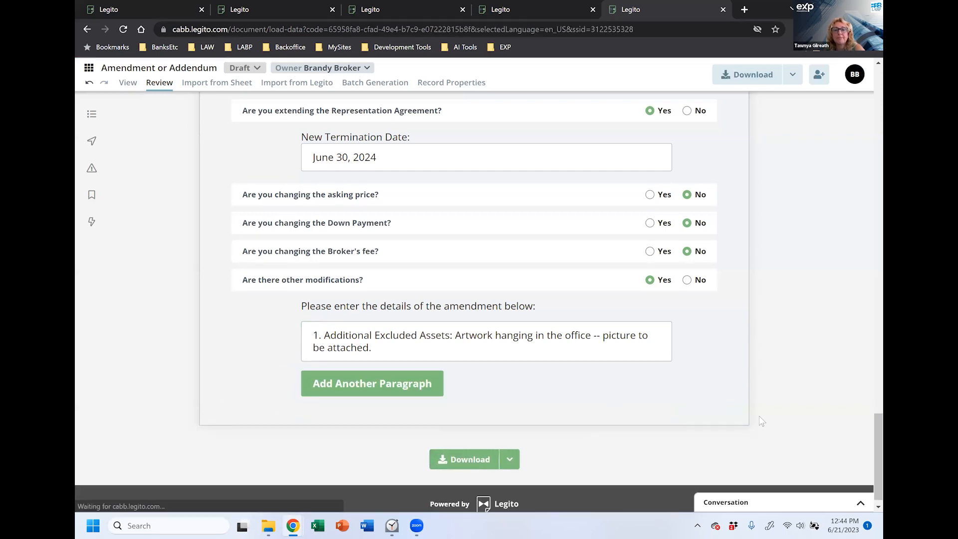
{"action": "left_click", "coordinate": [509, 459]}
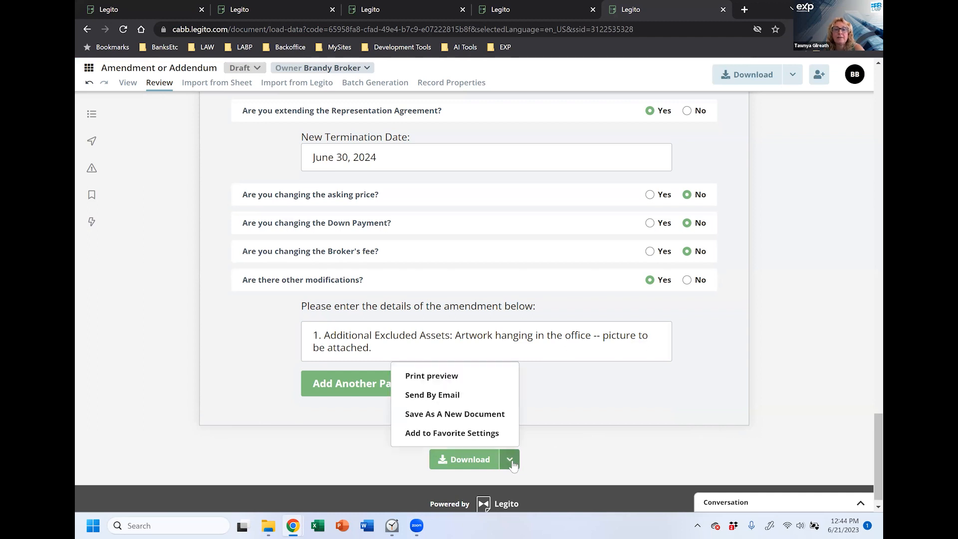
{"action": "left_click", "coordinate": [463, 376]}
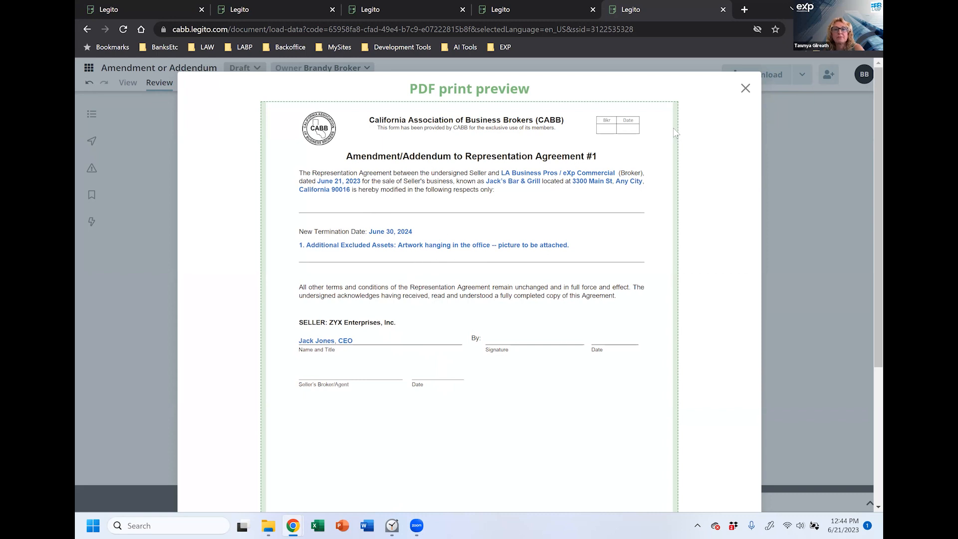
{"action": "left_click", "coordinate": [745, 88]}
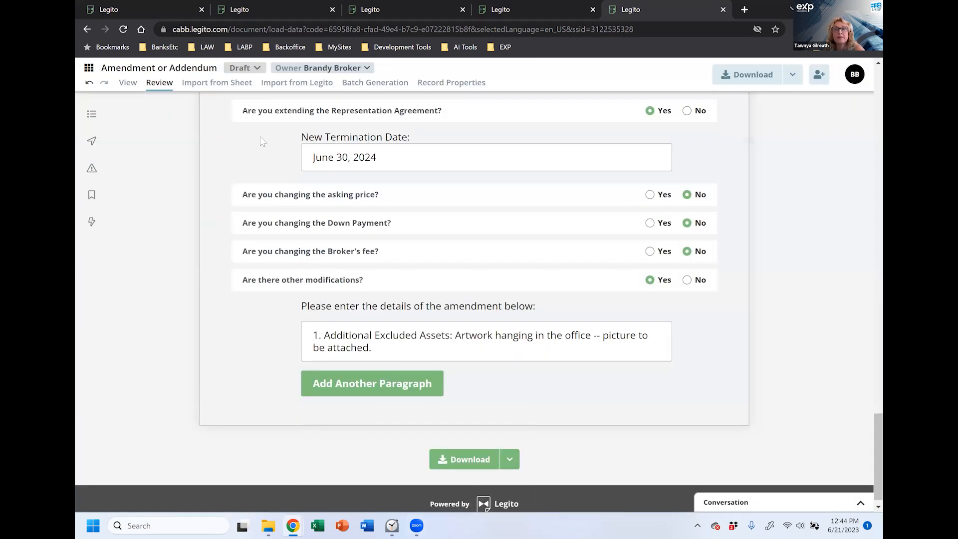
Step: Go to Manage Documents and expand the Seller Representation Agreement record to show its associated templates
{"action": "left_click", "coordinate": [89, 69]}
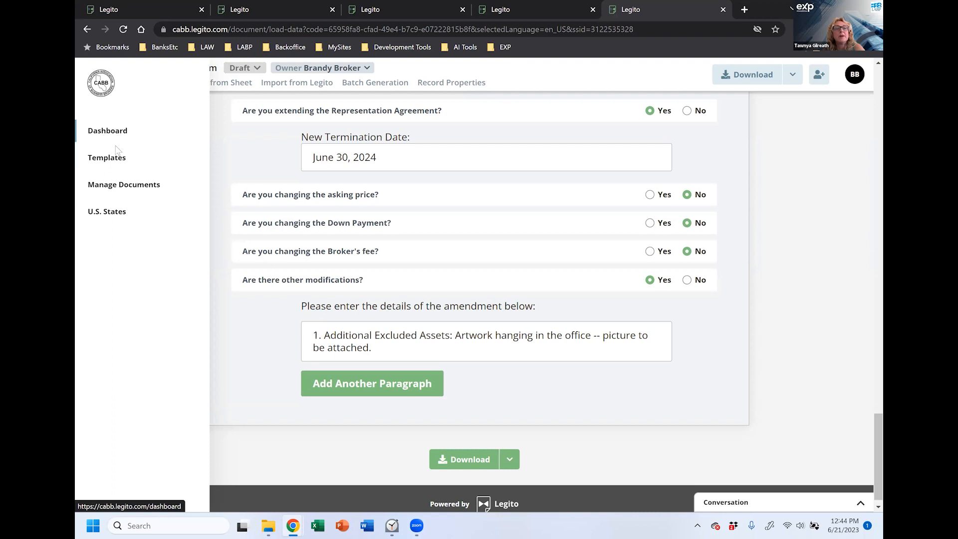
{"action": "left_click", "coordinate": [116, 187]}
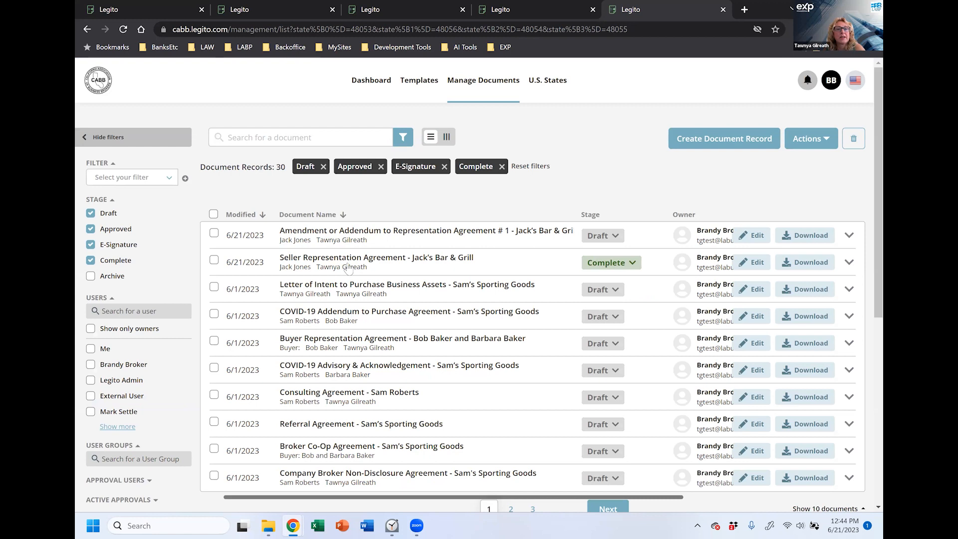
{"action": "left_click", "coordinate": [405, 270]}
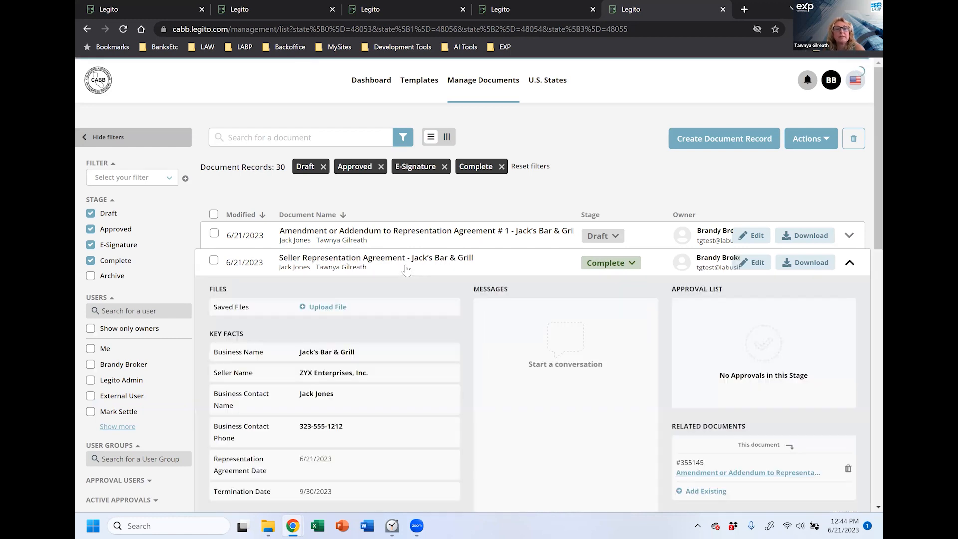
{"action": "scroll", "coordinate": [605, 305], "scroll_direction": "down", "scroll_amount": 3}
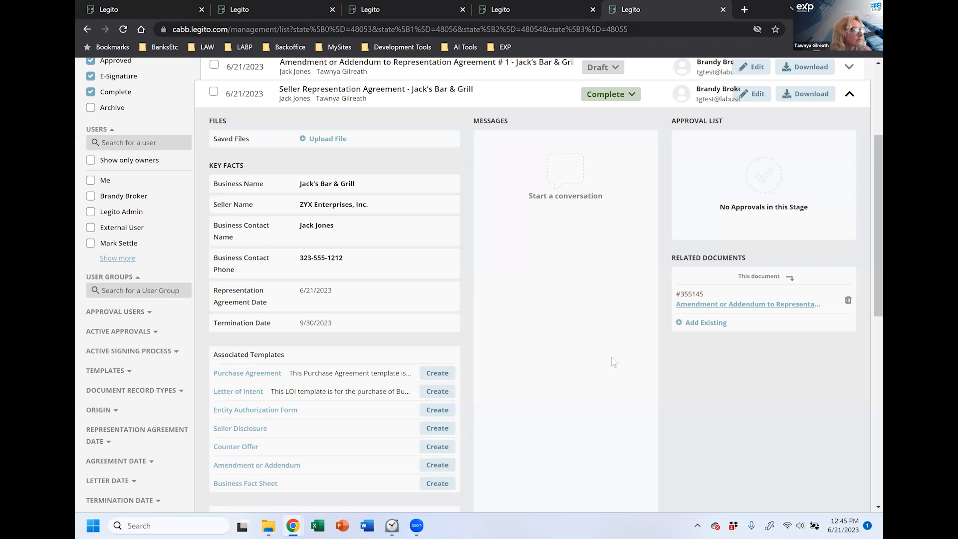
{"action": "scroll", "coordinate": [614, 369], "scroll_direction": "up", "scroll_amount": 3}
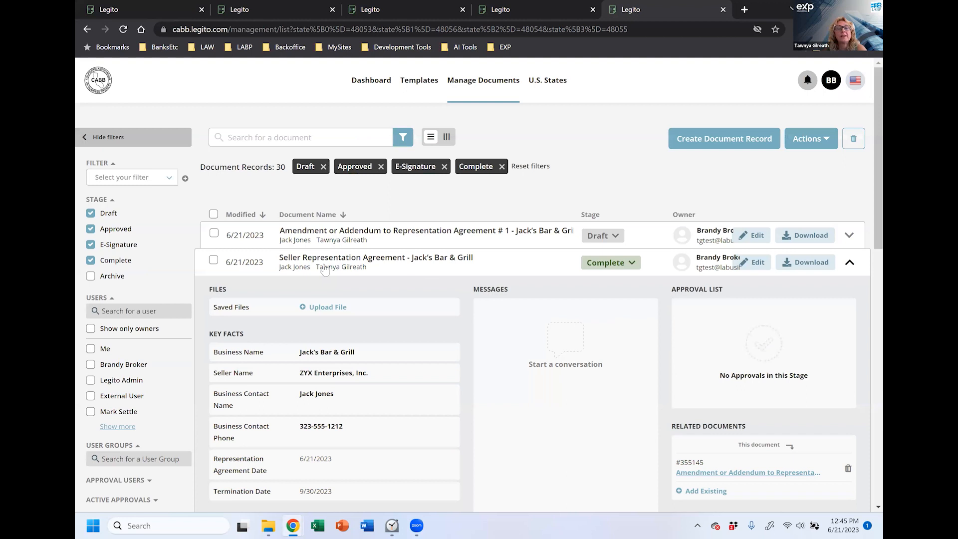
{"action": "scroll", "coordinate": [316, 308], "scroll_direction": "down", "scroll_amount": 5}
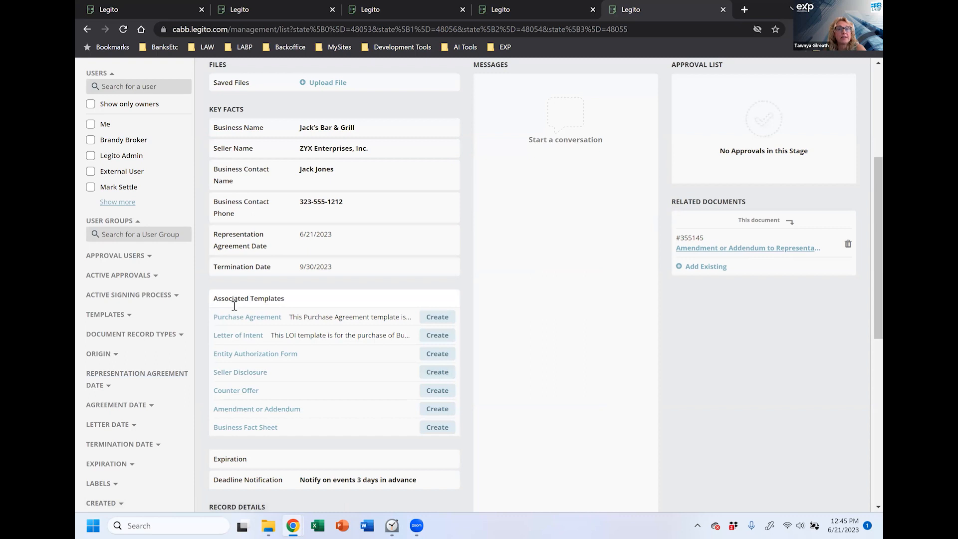
Step: Create a Seller Disclosure for Jack's Bar & Grill and answer No to Buyer signing
{"action": "left_click", "coordinate": [241, 373]}
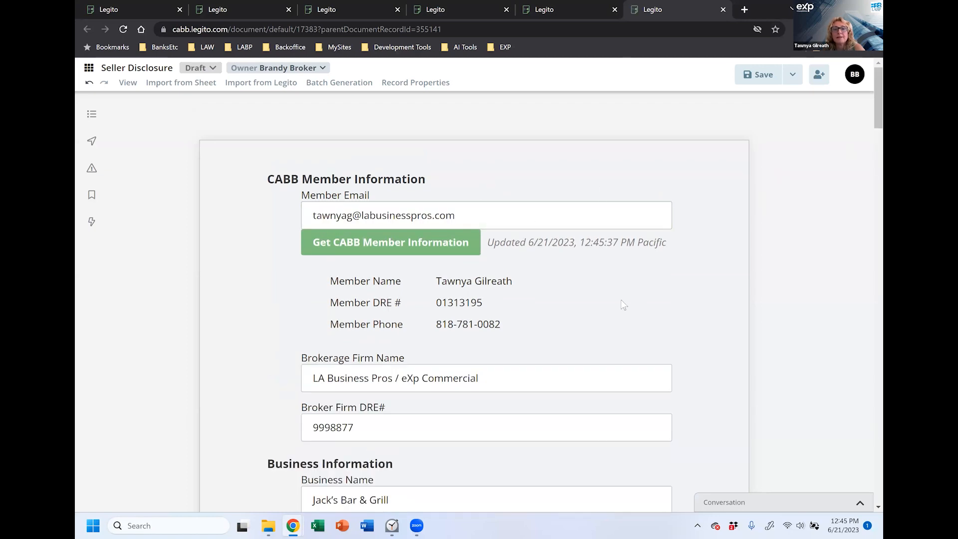
{"action": "scroll", "coordinate": [614, 299], "scroll_direction": "down", "scroll_amount": 7}
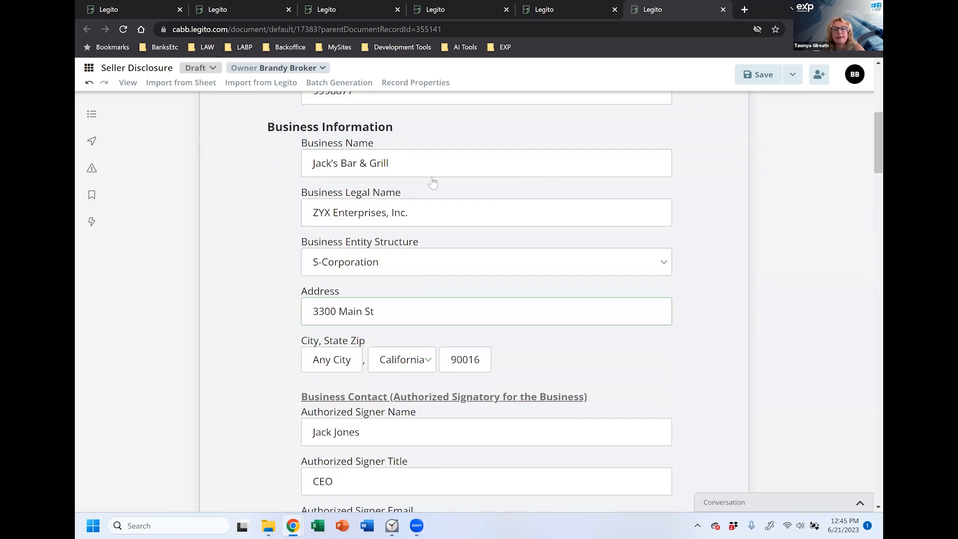
{"action": "scroll", "coordinate": [640, 394], "scroll_direction": "down", "scroll_amount": 4}
{"action": "scroll", "coordinate": [640, 394], "scroll_direction": "down", "scroll_amount": 3}
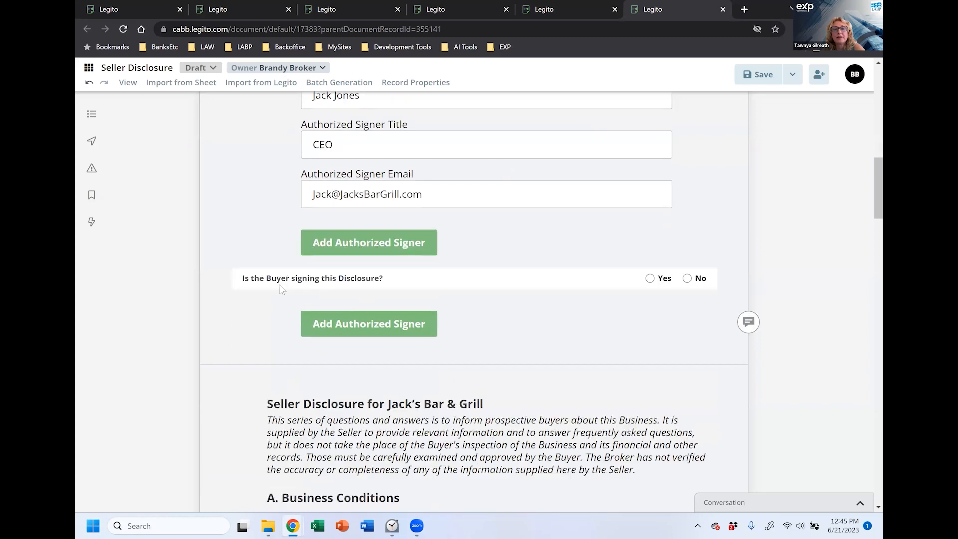
{"action": "left_click", "coordinate": [688, 278]}
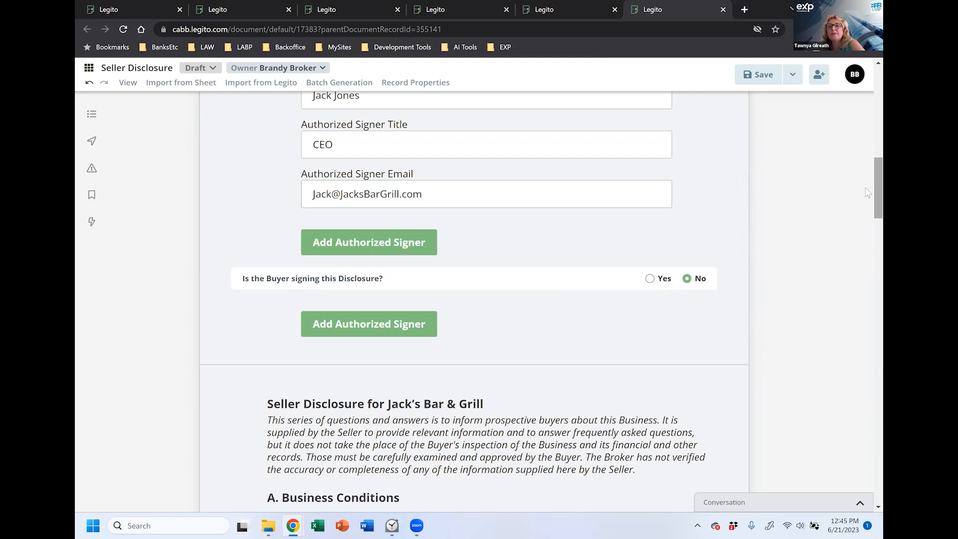
Step: Answer Yes to business-condition question A1
{"action": "left_click_drag", "start_coordinate": [867, 191], "coordinate": [866, 98]}
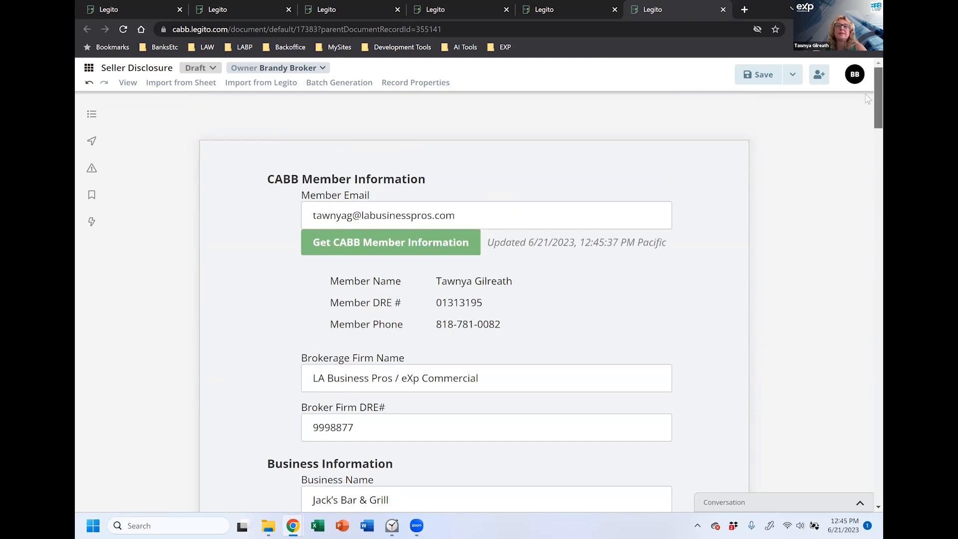
{"action": "scroll", "coordinate": [867, 102], "scroll_direction": "down", "scroll_amount": 8}
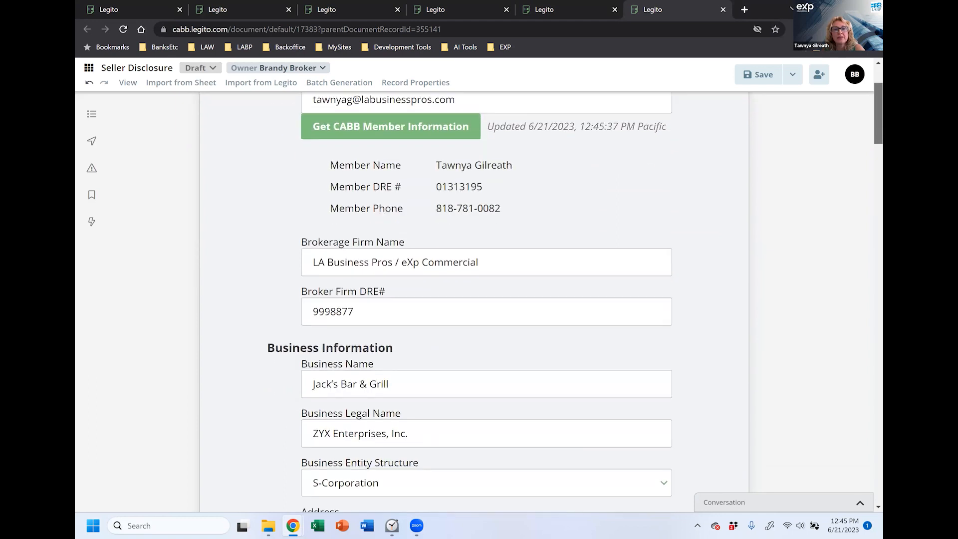
{"action": "left_click_drag", "start_coordinate": [878, 155], "coordinate": [879, 166]}
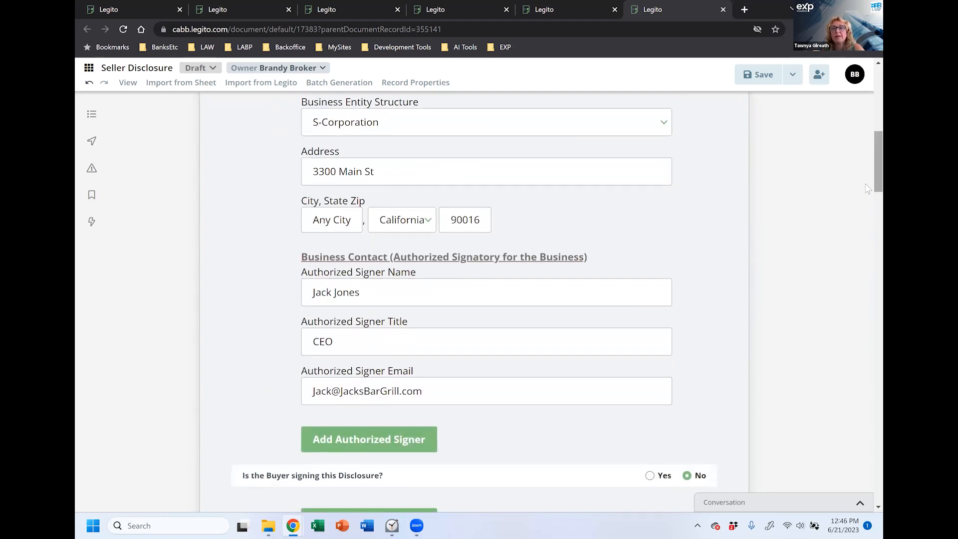
{"action": "scroll", "coordinate": [868, 164], "scroll_direction": "down", "scroll_amount": 6}
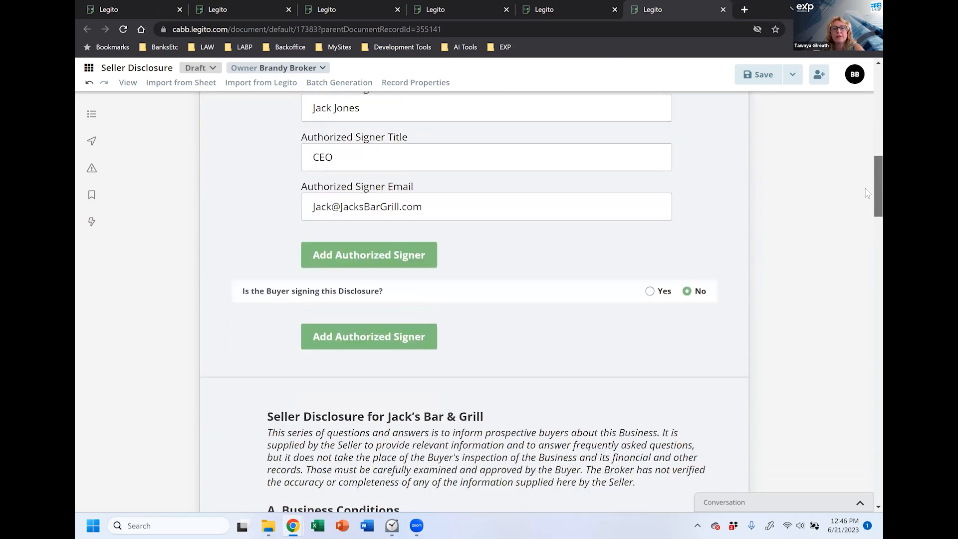
{"action": "scroll", "coordinate": [868, 216], "scroll_direction": "down", "scroll_amount": 2}
{"action": "scroll", "coordinate": [869, 221], "scroll_direction": "down", "scroll_amount": 1}
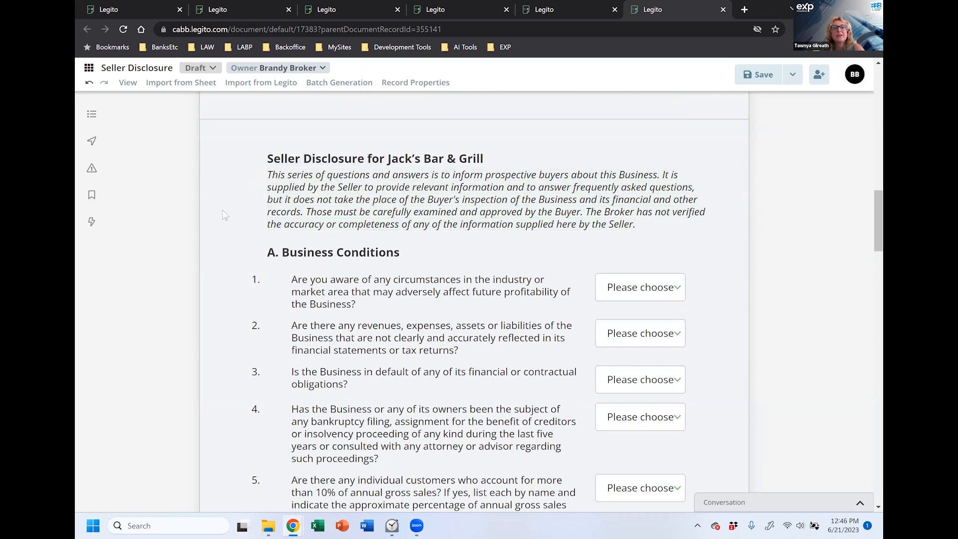
{"action": "scroll", "coordinate": [224, 214], "scroll_direction": "down", "scroll_amount": 1}
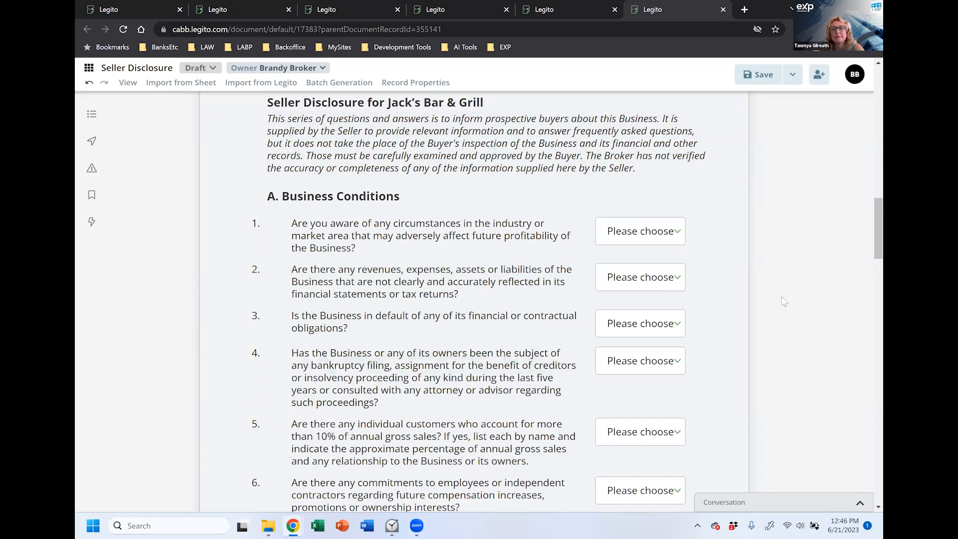
{"action": "scroll", "coordinate": [481, 132], "scroll_direction": "up", "scroll_amount": 10}
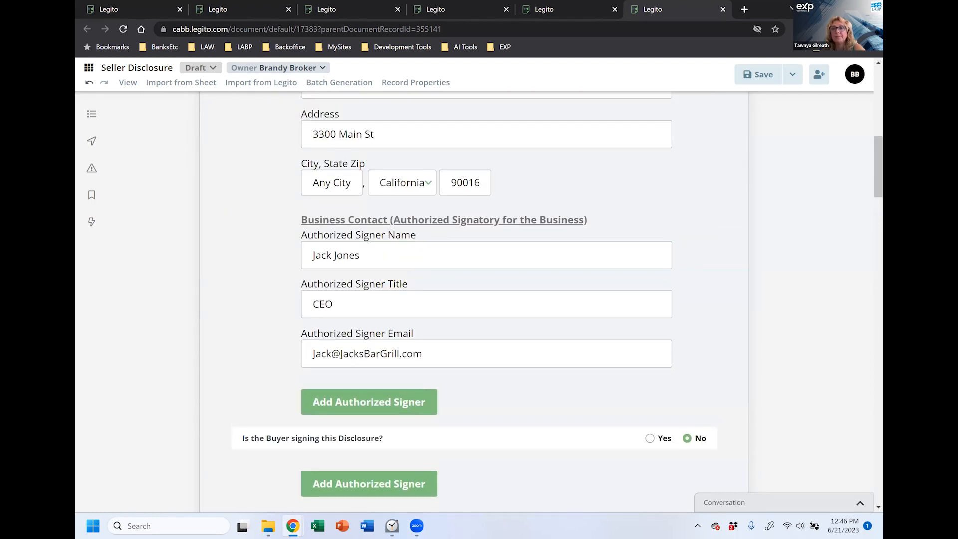
{"action": "scroll", "coordinate": [868, 163], "scroll_direction": "down", "scroll_amount": 10}
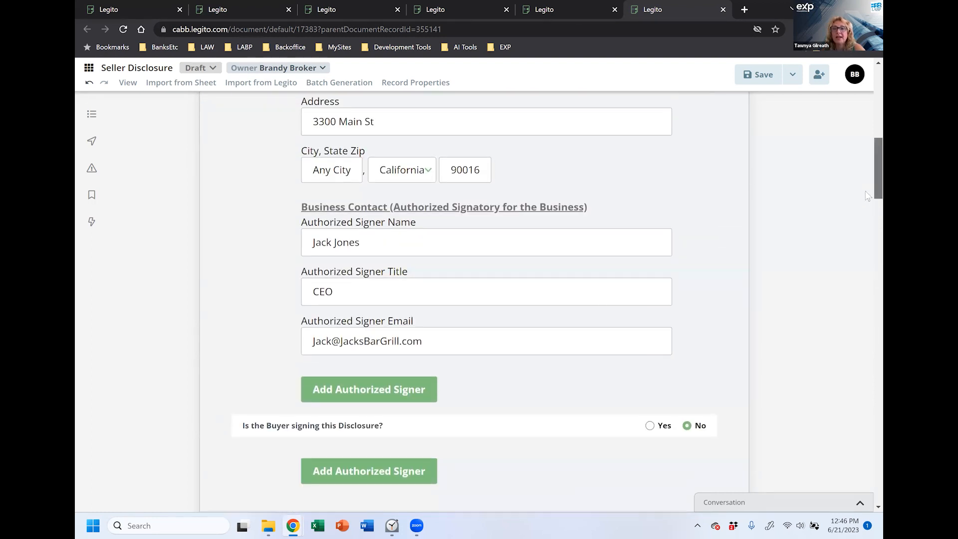
{"action": "scroll", "coordinate": [868, 241], "scroll_direction": "up", "scroll_amount": 2}
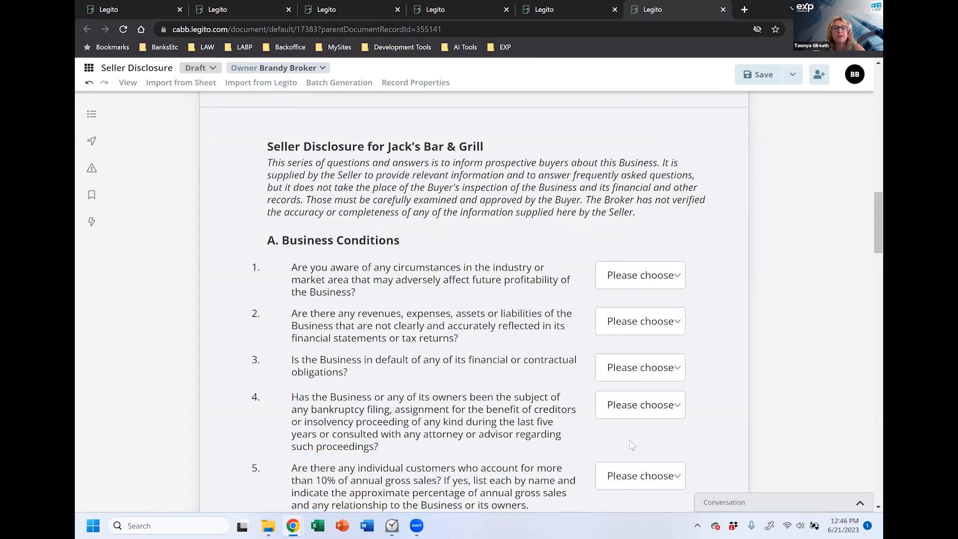
{"action": "scroll", "coordinate": [715, 414], "scroll_direction": "down", "scroll_amount": 1}
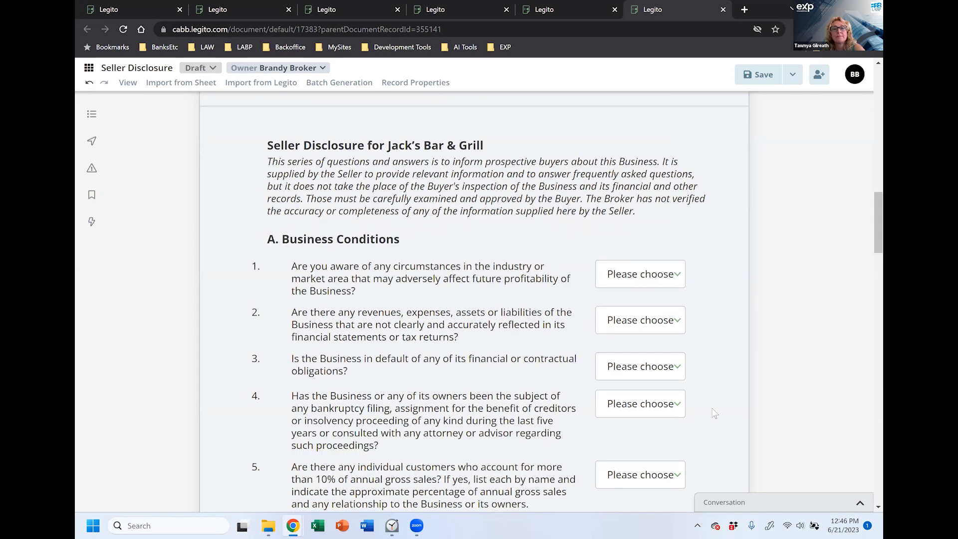
{"action": "scroll", "coordinate": [715, 414], "scroll_direction": "down", "scroll_amount": 6}
{"action": "scroll", "coordinate": [713, 296], "scroll_direction": "up", "scroll_amount": 1}
{"action": "scroll", "coordinate": [712, 296], "scroll_direction": "up", "scroll_amount": 3}
{"action": "left_click", "coordinate": [680, 223]}
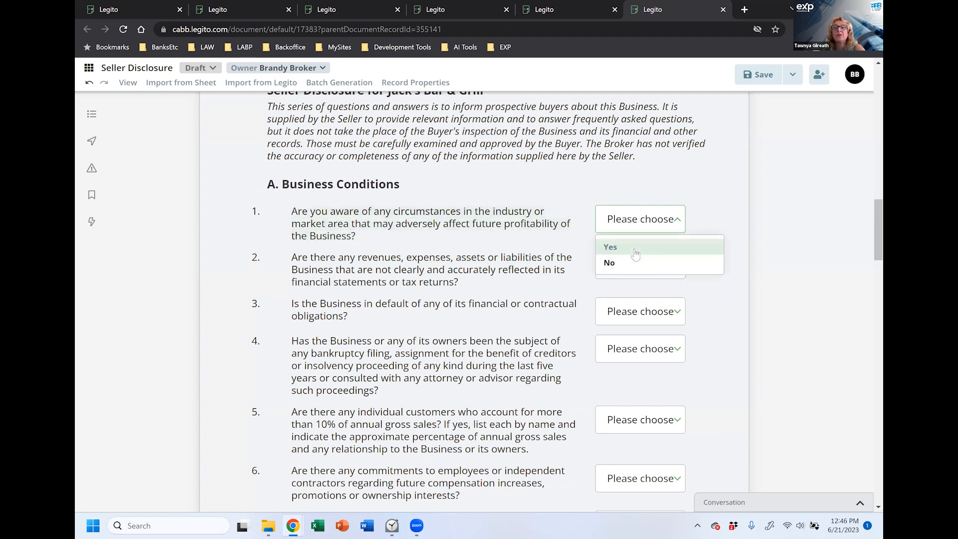
{"action": "left_click", "coordinate": [634, 252]}
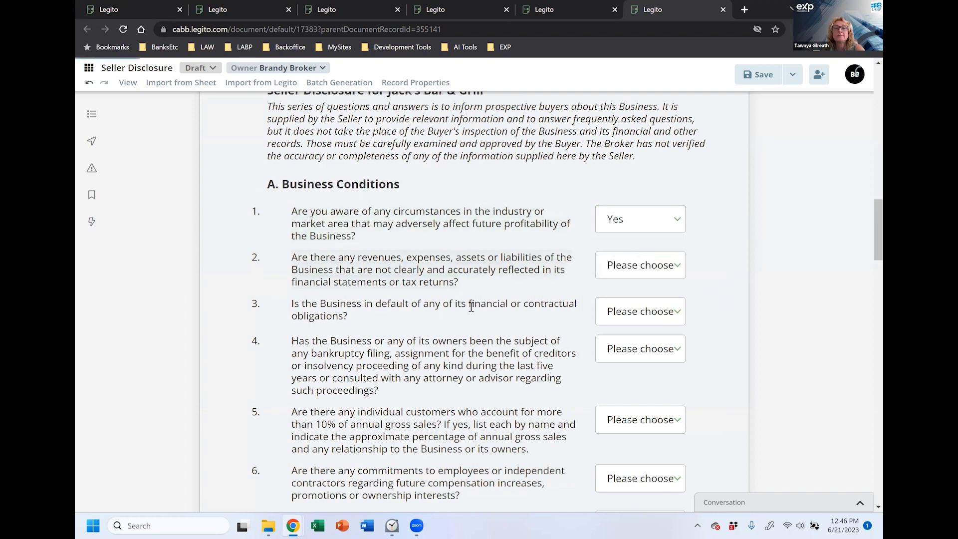
{"action": "left_click", "coordinate": [338, 275]}
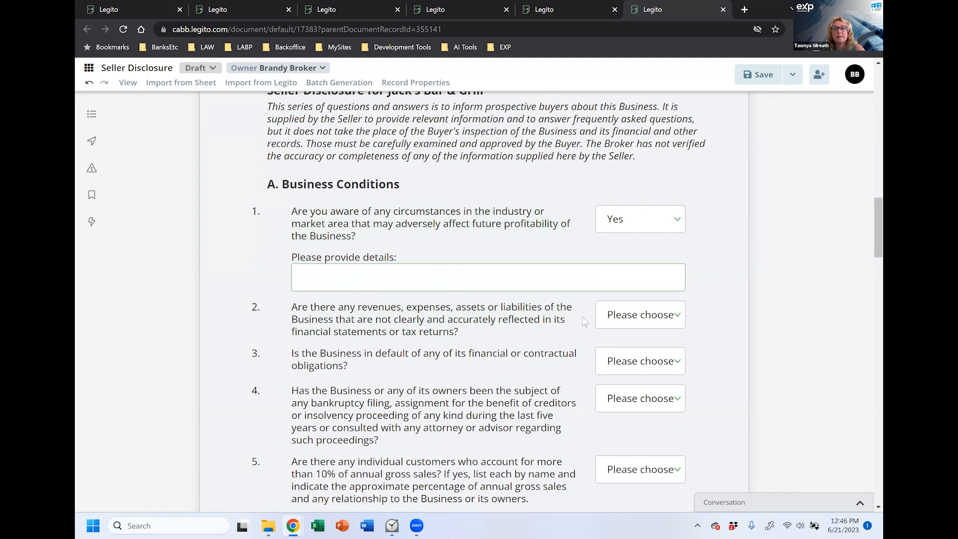
Step: Answer No to questions A2 and A3, then save the disclosure
{"action": "left_click", "coordinate": [667, 323]}
{"action": "left_click", "coordinate": [673, 364]}
{"action": "left_click", "coordinate": [674, 365]}
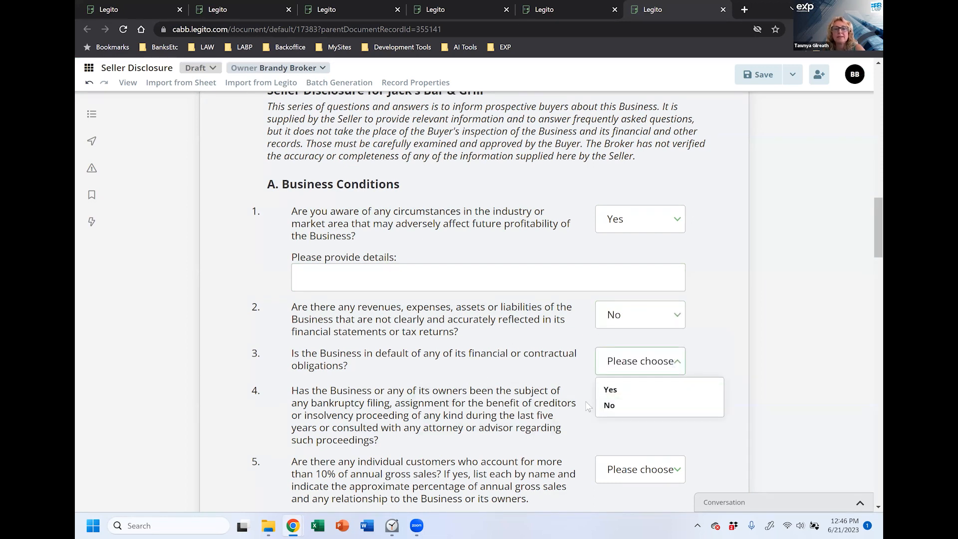
{"action": "left_click", "coordinate": [609, 405]}
{"action": "scroll", "coordinate": [474, 166], "scroll_direction": "down", "scroll_amount": 5}
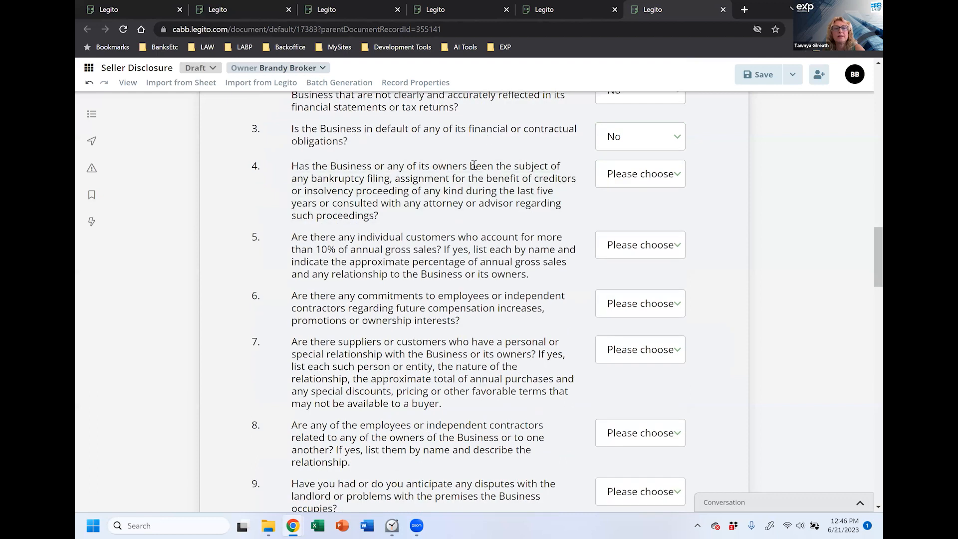
{"action": "scroll", "coordinate": [464, 376], "scroll_direction": "down", "scroll_amount": 5}
{"action": "scroll", "coordinate": [464, 375], "scroll_direction": "down", "scroll_amount": 12}
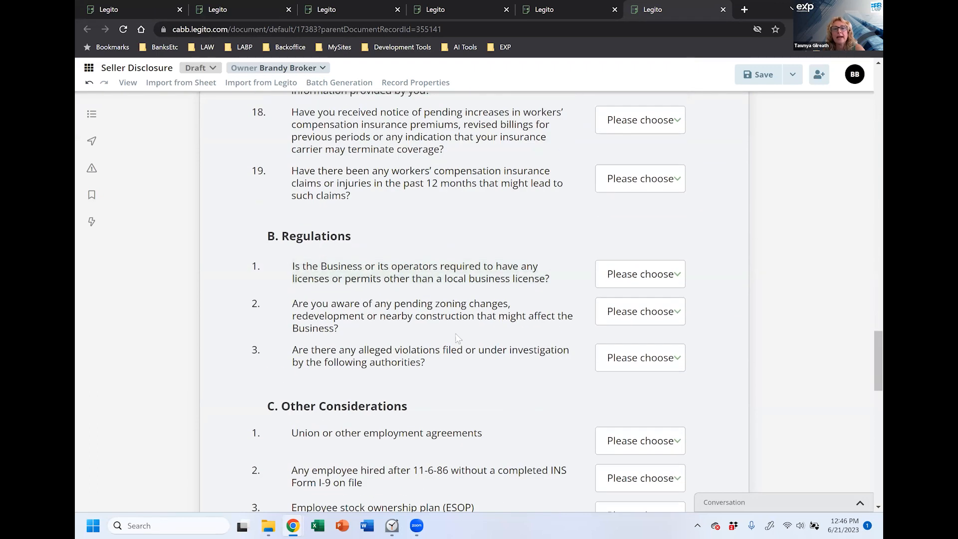
{"action": "mouse_move", "coordinate": [879, 363]}
{"action": "left_mouse_down"}
{"action": "mouse_move", "coordinate": [879, 215]}
{"action": "mouse_move", "coordinate": [879, 377]}
{"action": "left_mouse_up"}
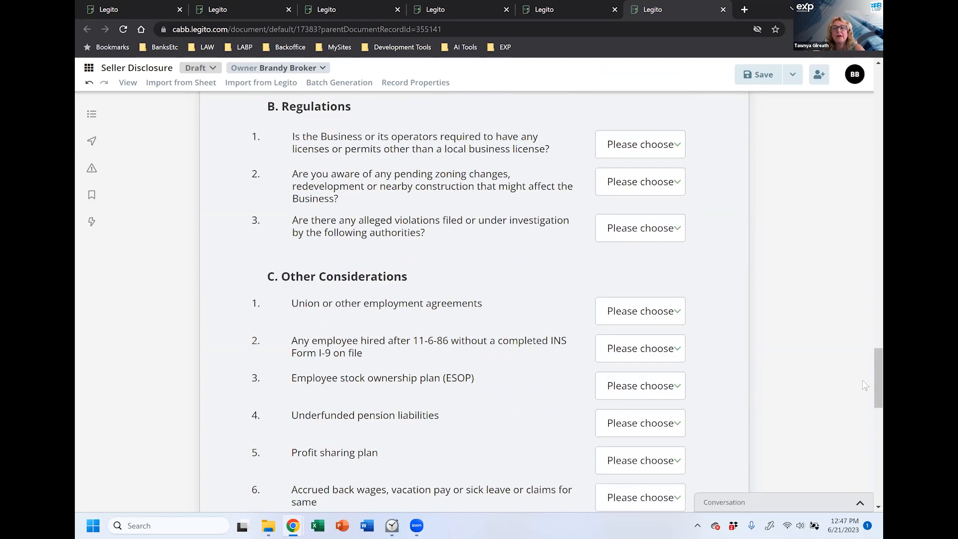
{"action": "scroll", "coordinate": [868, 384], "scroll_direction": "down", "scroll_amount": 1}
{"action": "scroll", "coordinate": [867, 444], "scroll_direction": "up", "scroll_amount": 5}
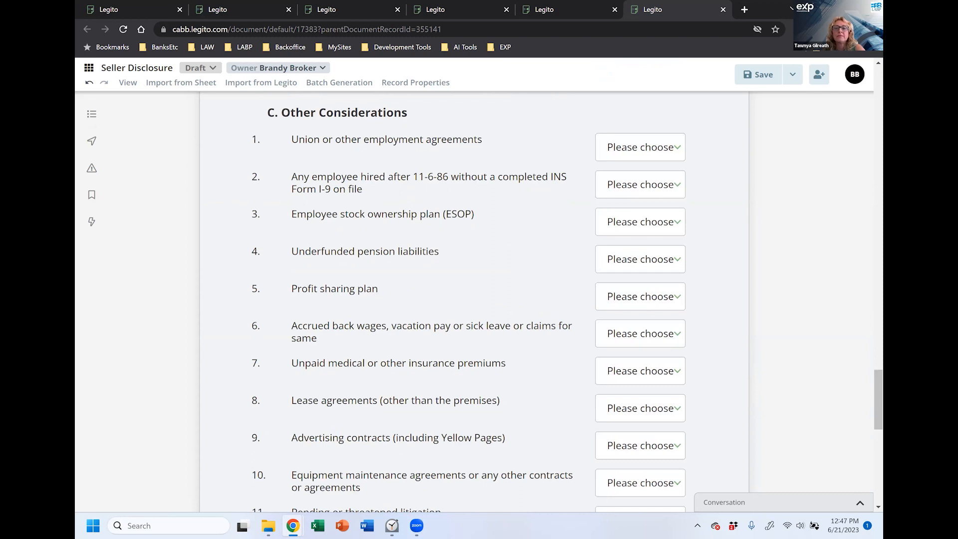
{"action": "left_click_drag", "start_coordinate": [878, 410], "coordinate": [878, 409]}
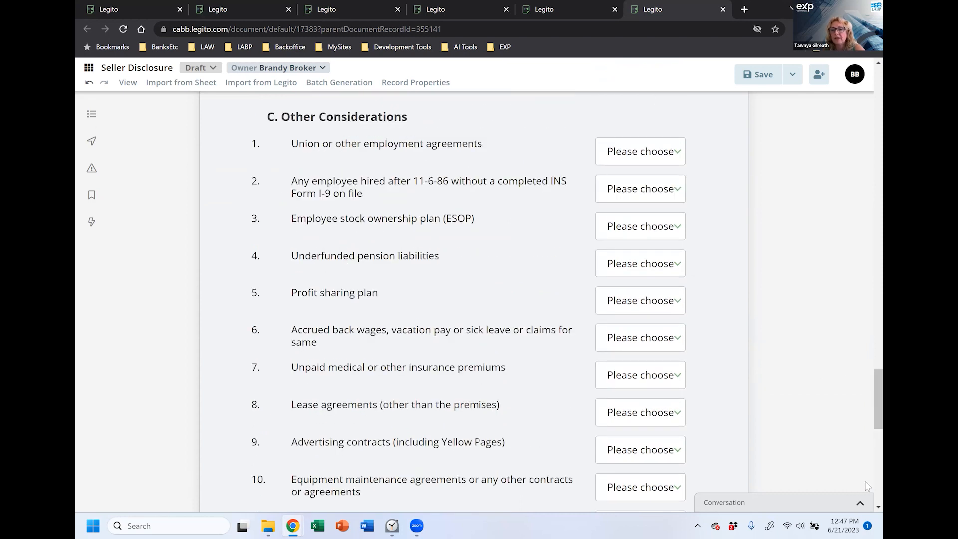
{"action": "scroll", "coordinate": [867, 484], "scroll_direction": "down", "scroll_amount": 10}
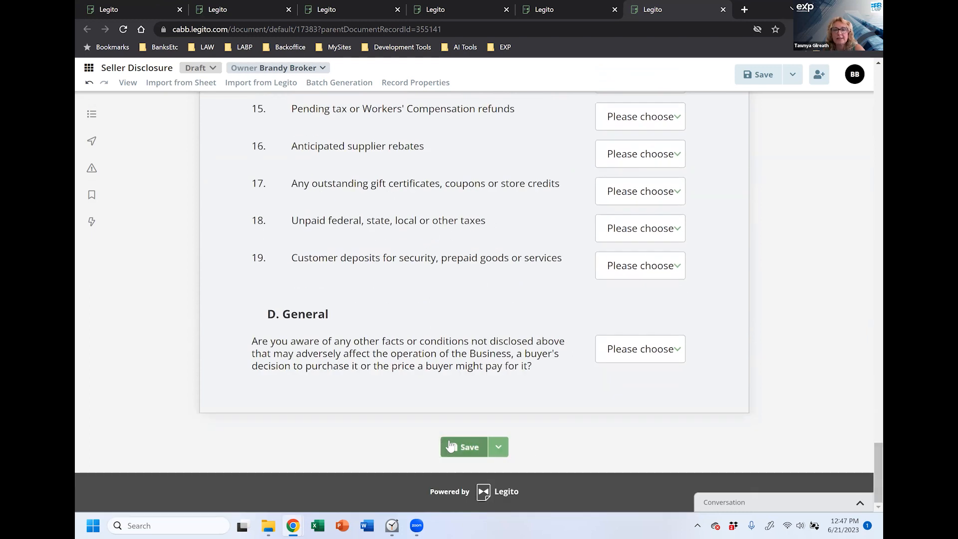
{"action": "left_click", "coordinate": [450, 446]}
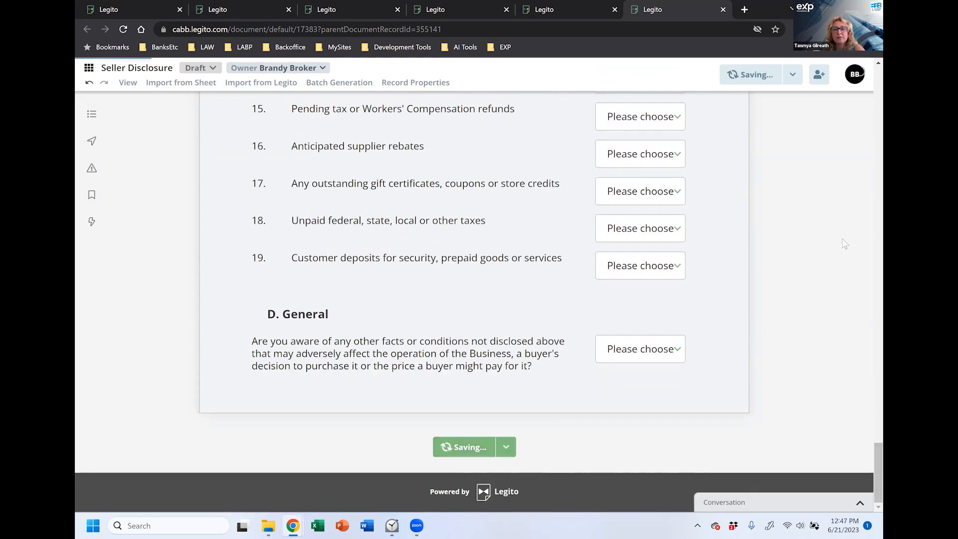
Step: Review the Seller Disclosure in the PDF print preview, then close it and return to the form
{"action": "left_click", "coordinate": [509, 447]}
{"action": "left_click", "coordinate": [465, 366]}
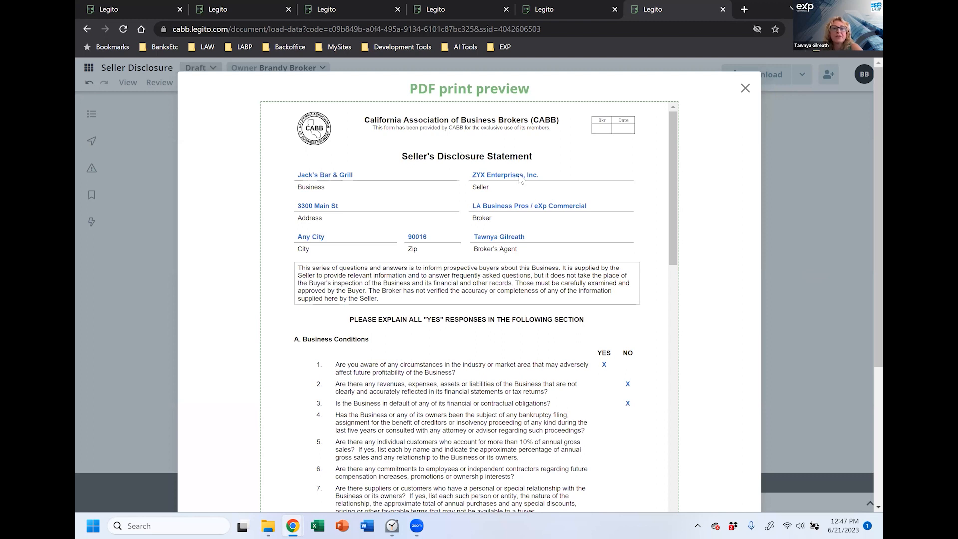
{"action": "scroll", "coordinate": [649, 175], "scroll_direction": "down", "scroll_amount": 4}
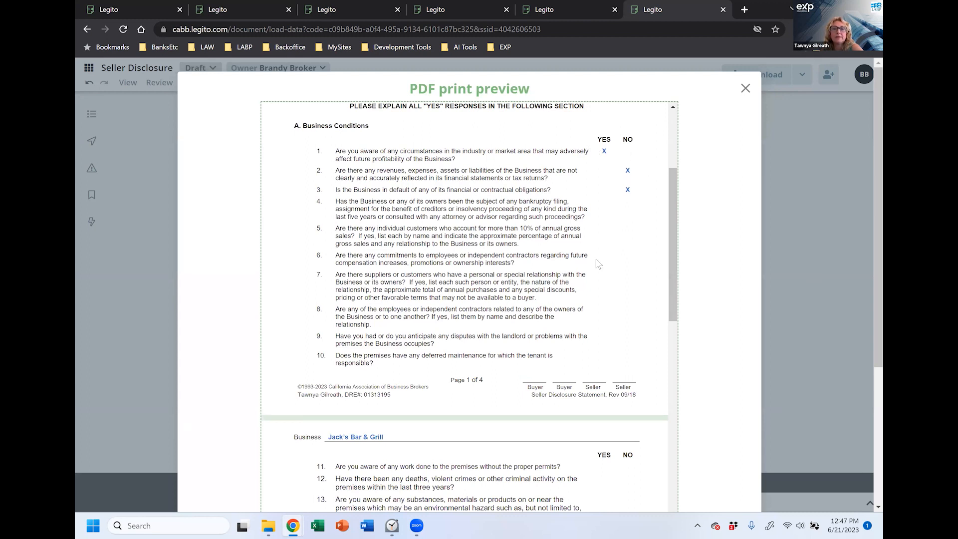
{"action": "left_click_drag", "start_coordinate": [674, 213], "coordinate": [670, 481]}
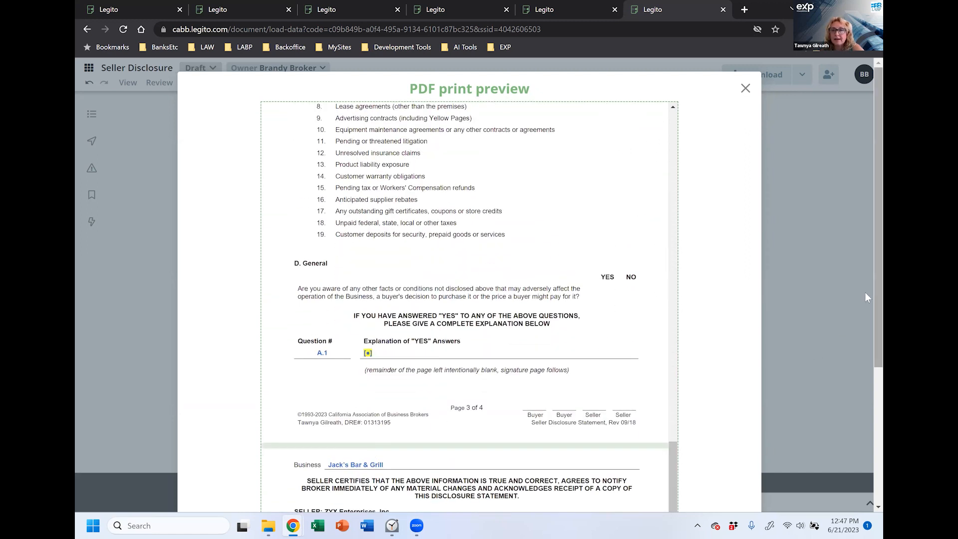
{"action": "scroll", "coordinate": [866, 297], "scroll_direction": "down", "scroll_amount": 3}
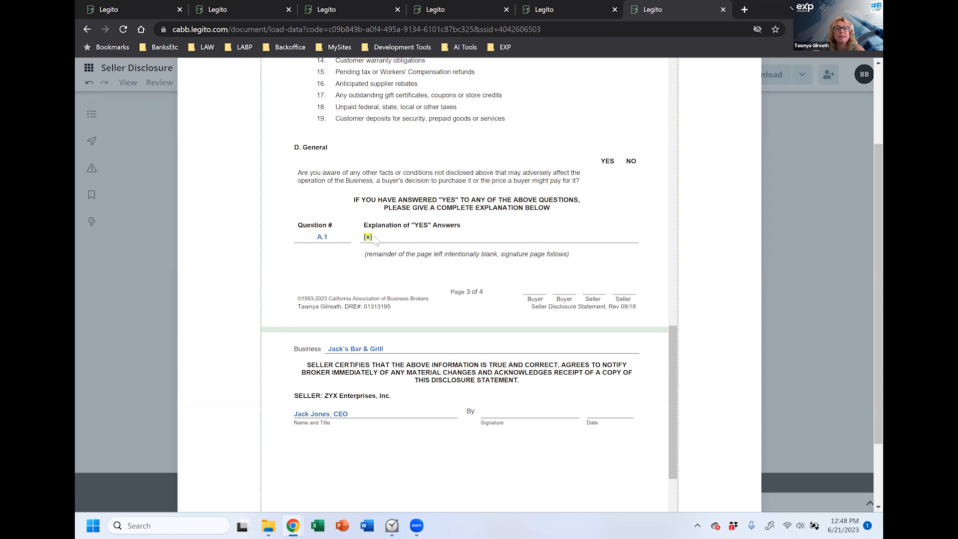
{"action": "left_click_drag", "start_coordinate": [674, 387], "coordinate": [674, 173]}
{"action": "scroll", "coordinate": [865, 349], "scroll_direction": "up", "scroll_amount": 2}
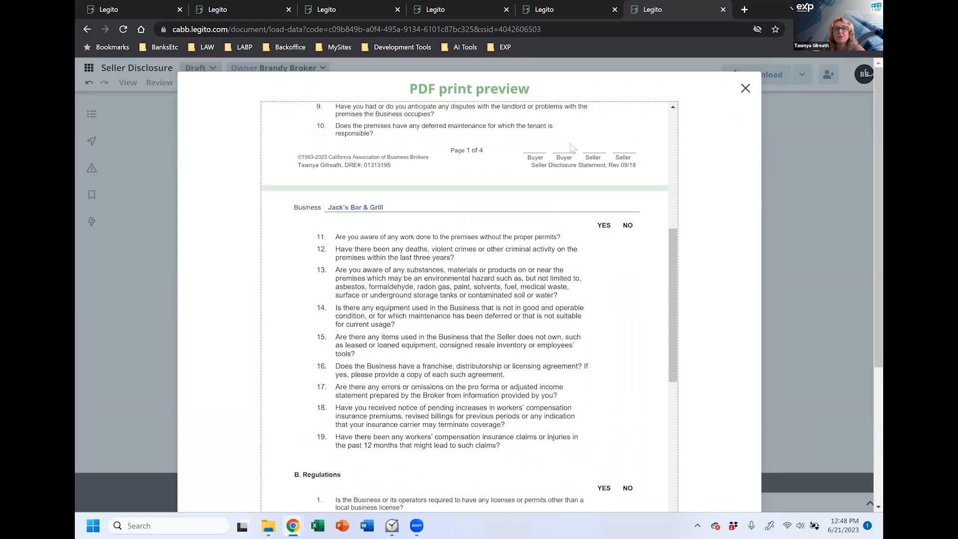
{"action": "left_click", "coordinate": [745, 88]}
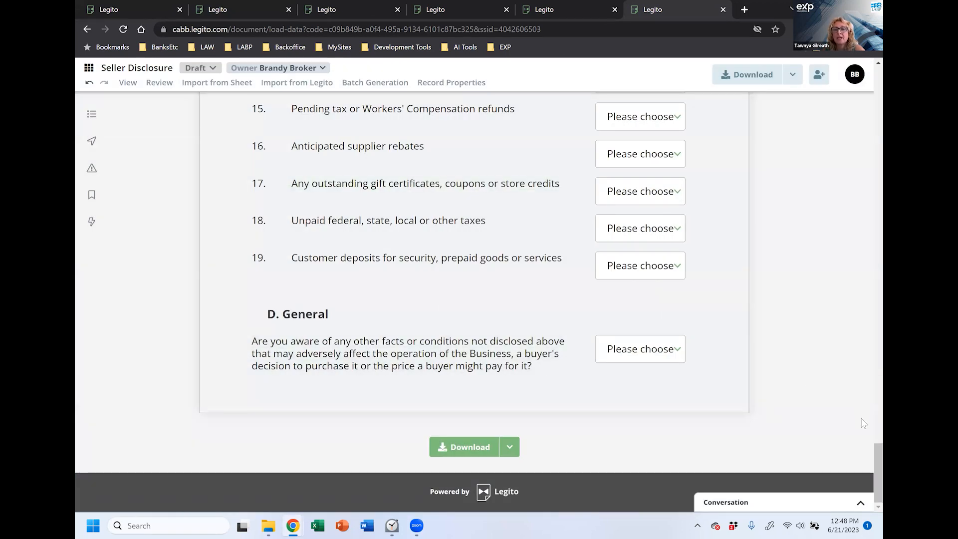
{"action": "left_click_drag", "start_coordinate": [878, 478], "coordinate": [878, 101]}
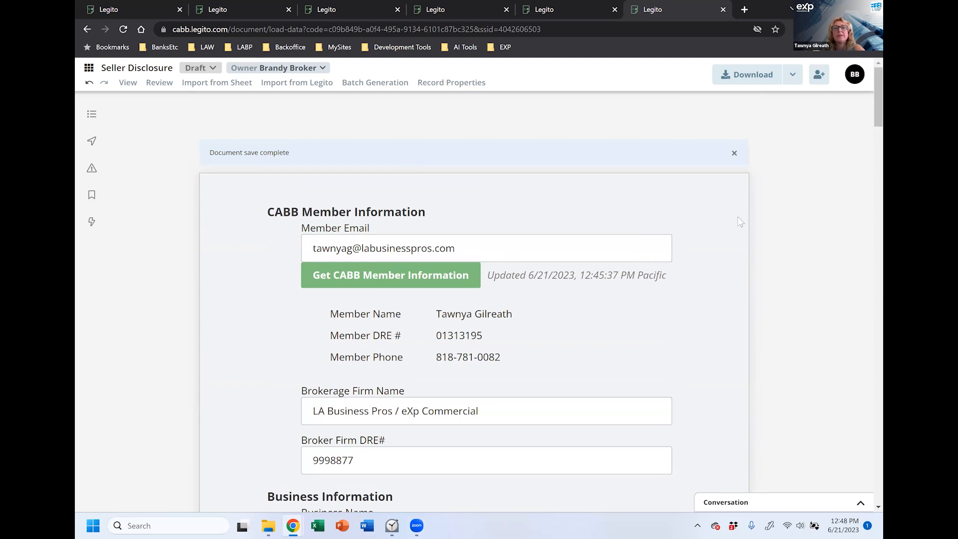
Step: Open the Seller Disclosure's Share dialog listing four users with Manage Documents access
{"action": "scroll", "coordinate": [739, 229], "scroll_direction": "down", "scroll_amount": 1}
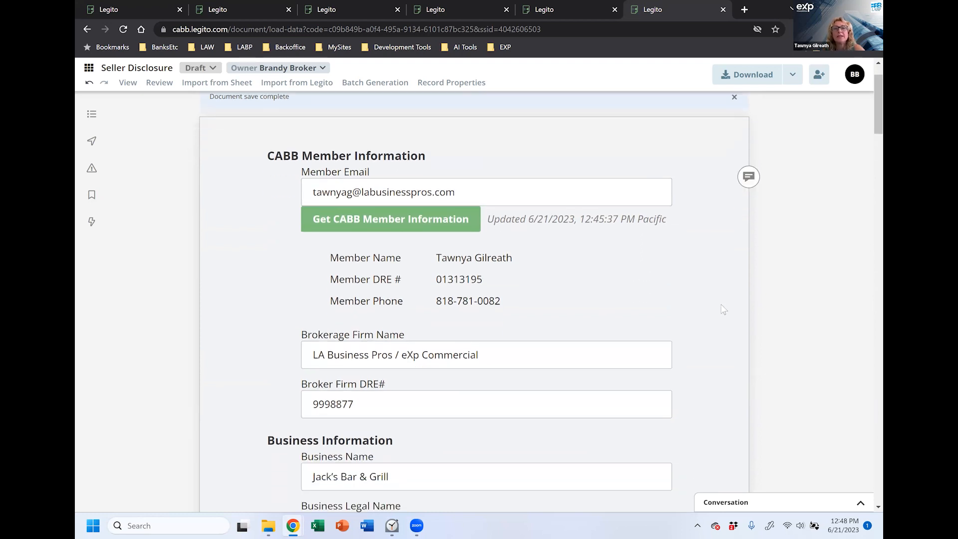
{"action": "left_click", "coordinate": [792, 75]}
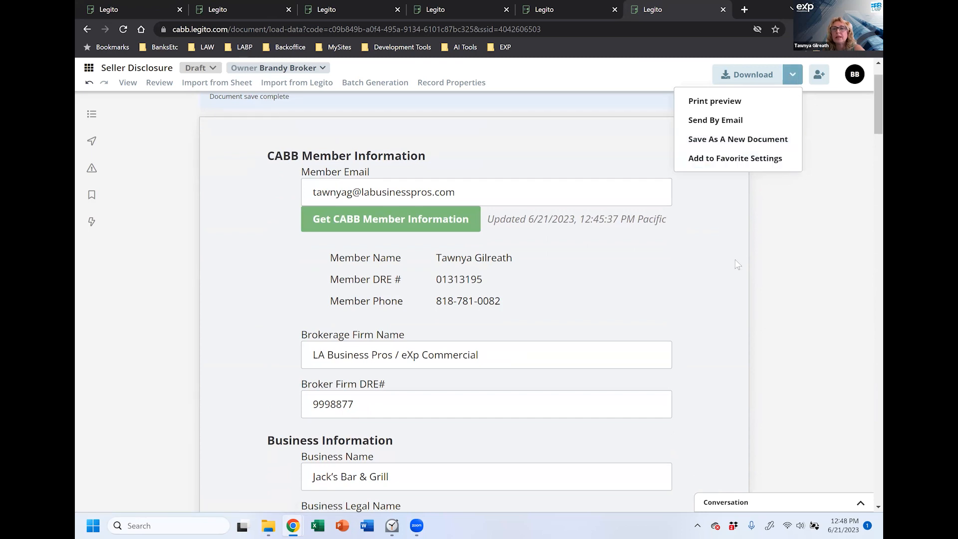
{"action": "left_click", "coordinate": [724, 250]}
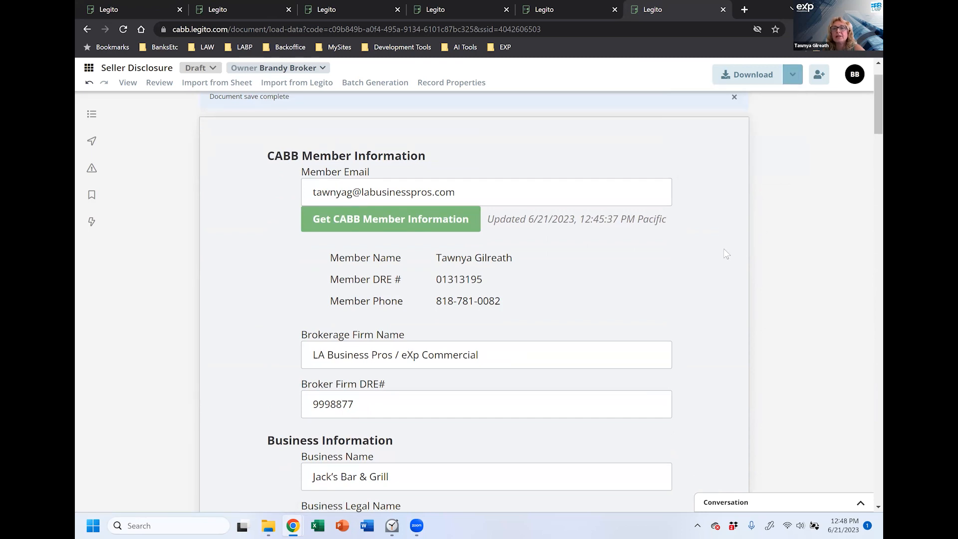
{"action": "left_click", "coordinate": [819, 75]}
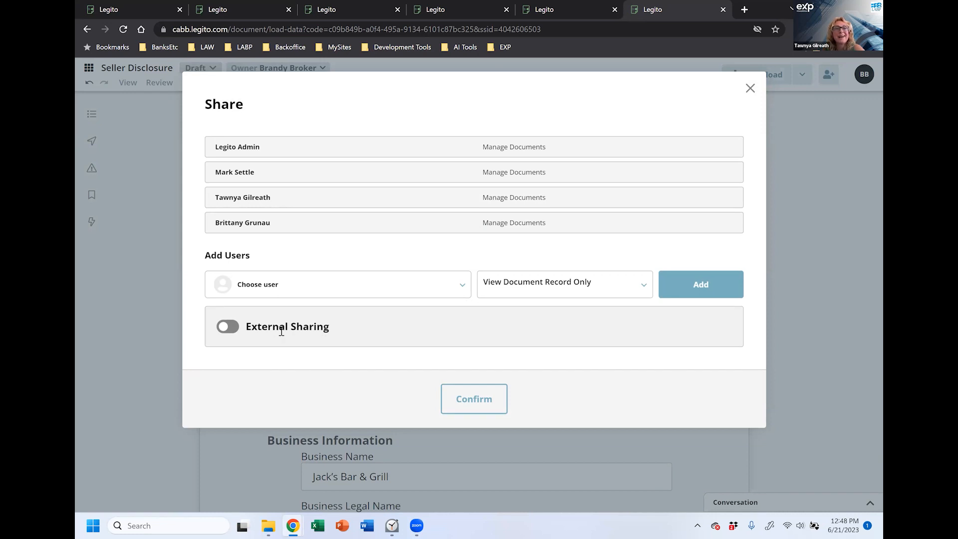
Step: Turn on External Sharing and keep the link type as Permanent
{"action": "left_click", "coordinate": [233, 330]}
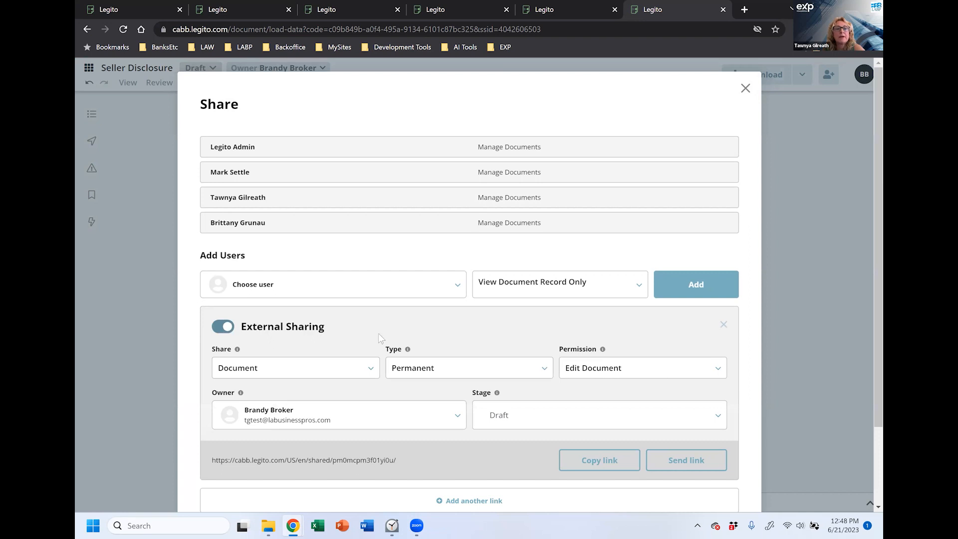
{"action": "scroll", "coordinate": [379, 337], "scroll_direction": "down", "scroll_amount": 2}
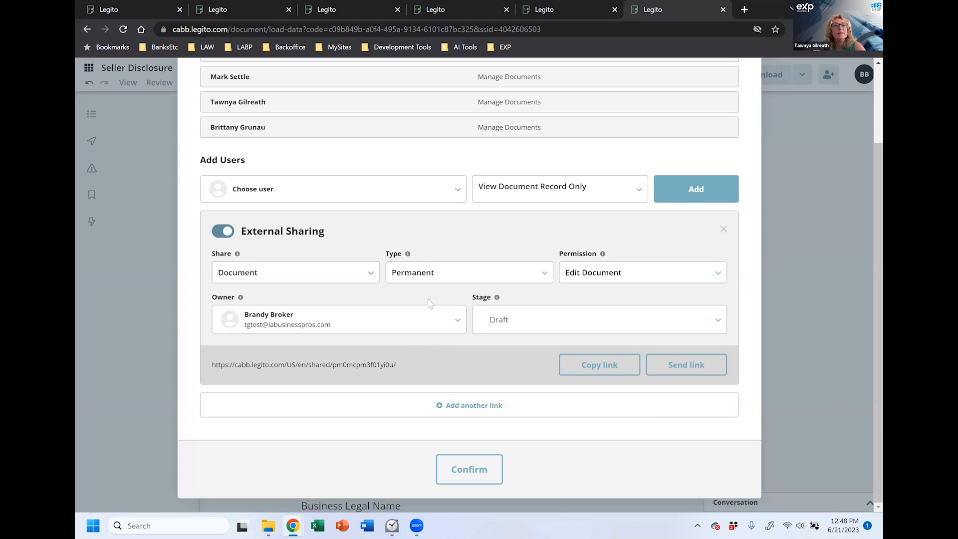
{"action": "left_click", "coordinate": [403, 280]}
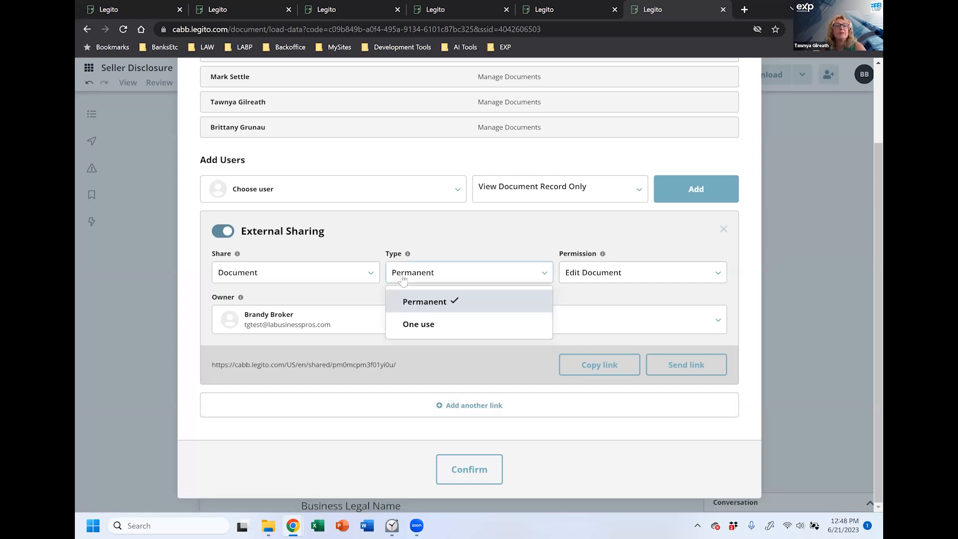
{"action": "left_click", "coordinate": [479, 303]}
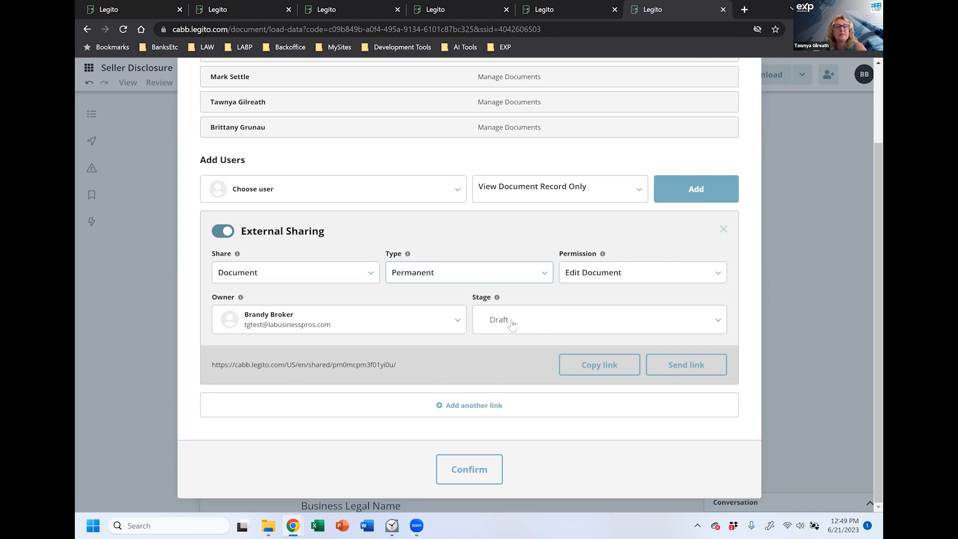
Step: Paste the business contact's e-mail address to send the link, then close the Share dialog
{"action": "left_click", "coordinate": [663, 368]}
{"action": "left_click", "coordinate": [239, 302]}
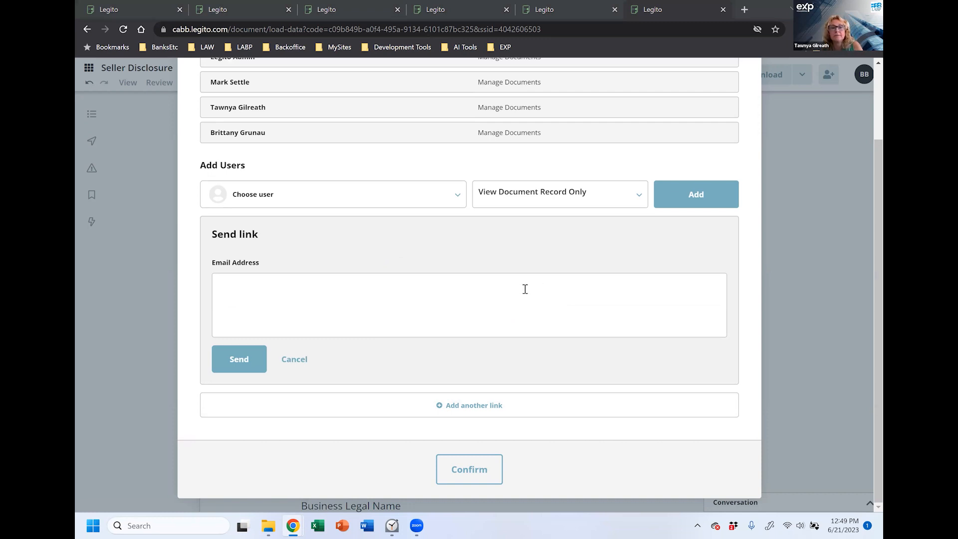
{"action": "key", "text": "ctrl+v"}
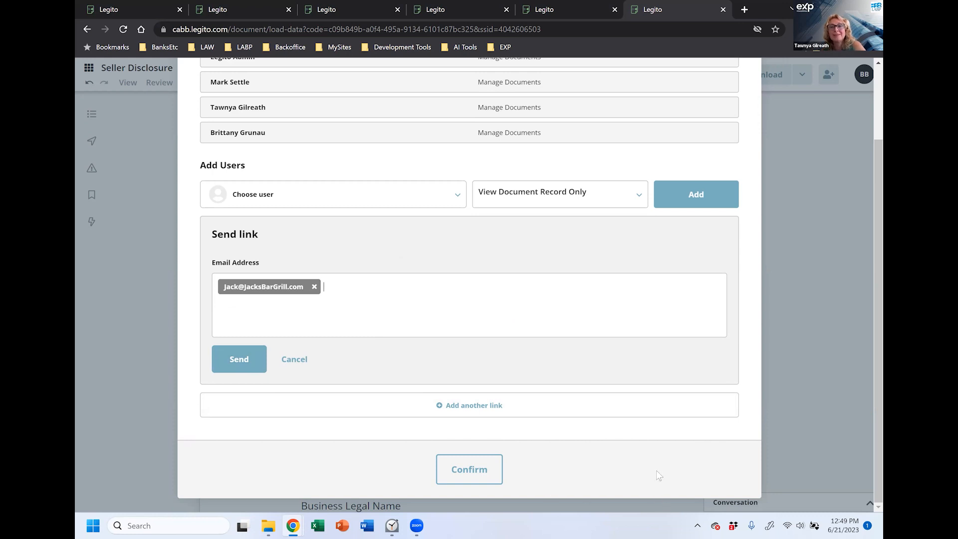
{"action": "scroll", "coordinate": [644, 374], "scroll_direction": "up", "scroll_amount": 3}
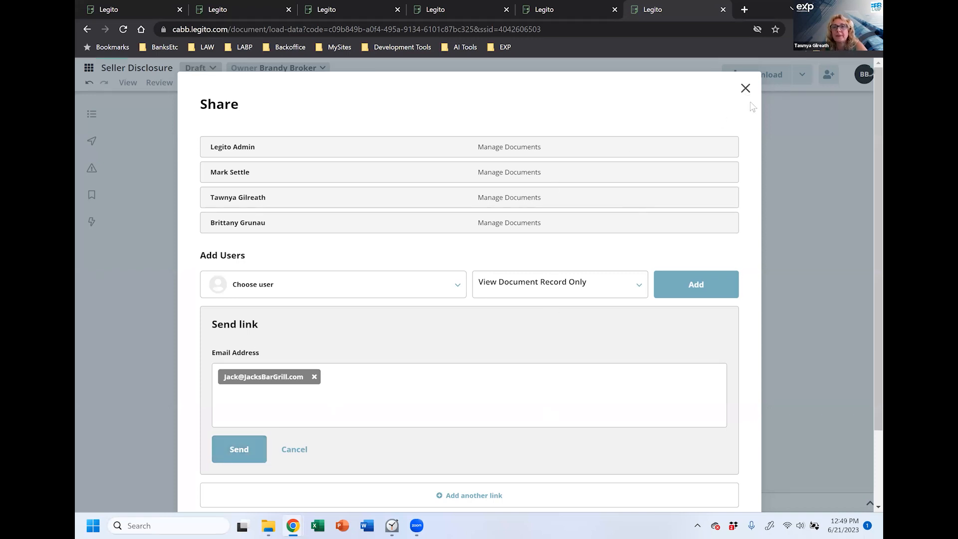
{"action": "left_click", "coordinate": [746, 89]}
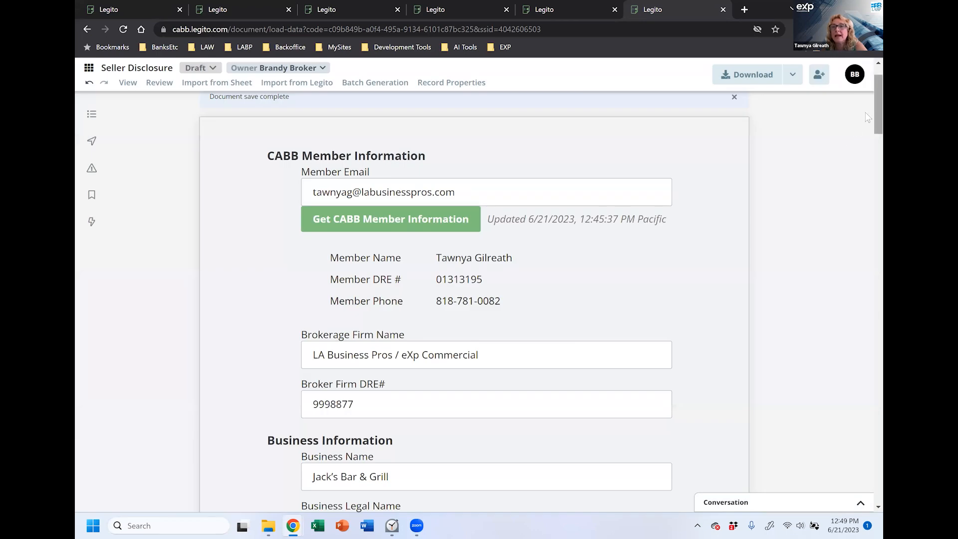
{"action": "scroll", "coordinate": [868, 110], "scroll_direction": "up", "scroll_amount": 1}
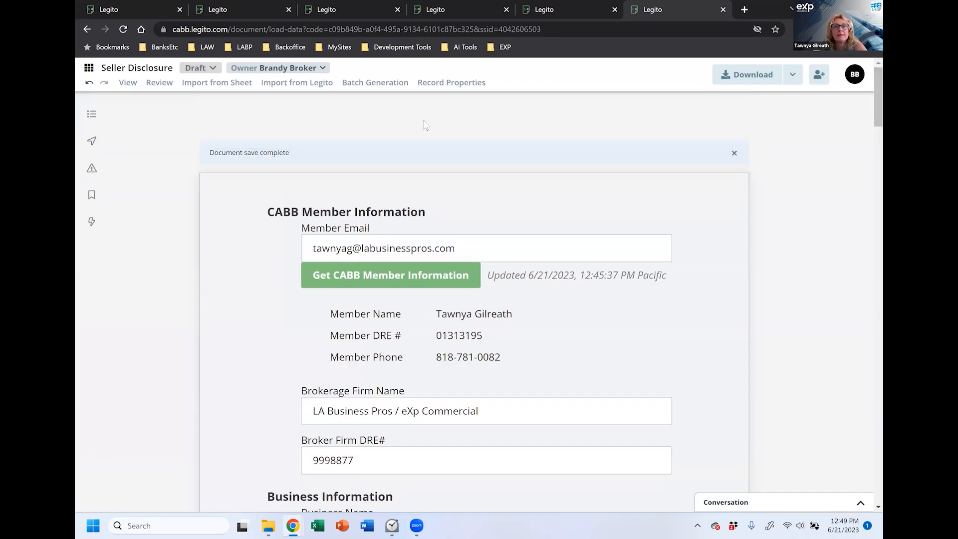
Step: Go to Manage Documents via the apps grid and expand the Jack's Bar & Grill Seller Representation Agreement row
{"action": "left_click", "coordinate": [92, 71]}
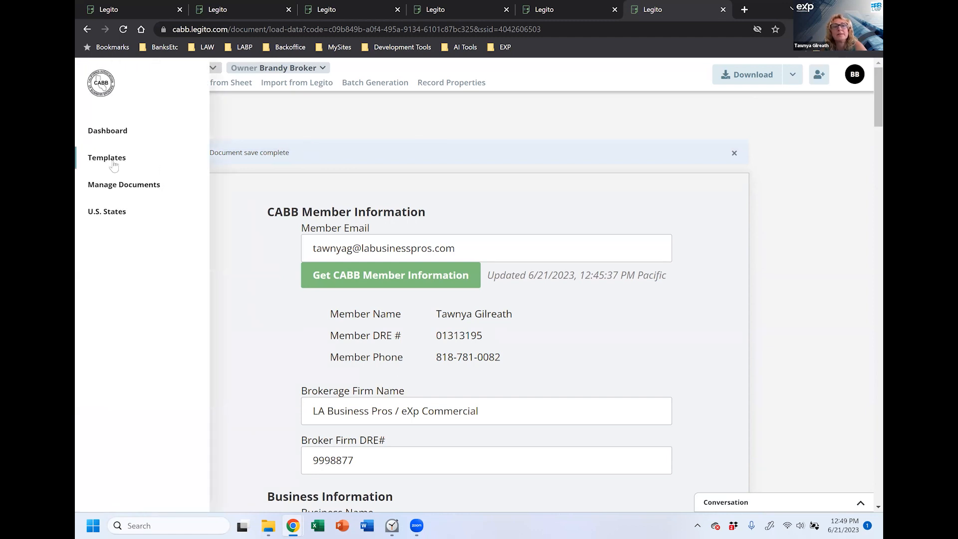
{"action": "left_click", "coordinate": [115, 187]}
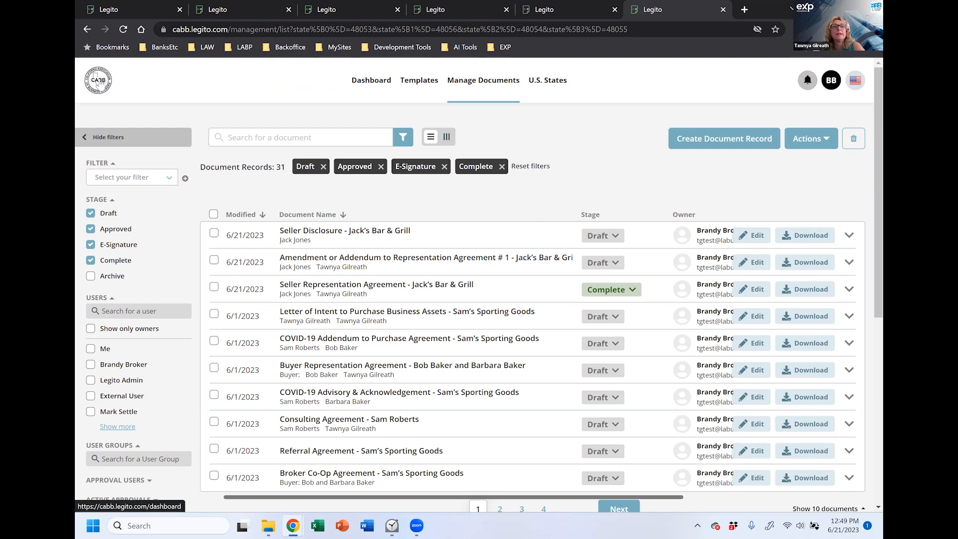
{"action": "left_click", "coordinate": [99, 83]}
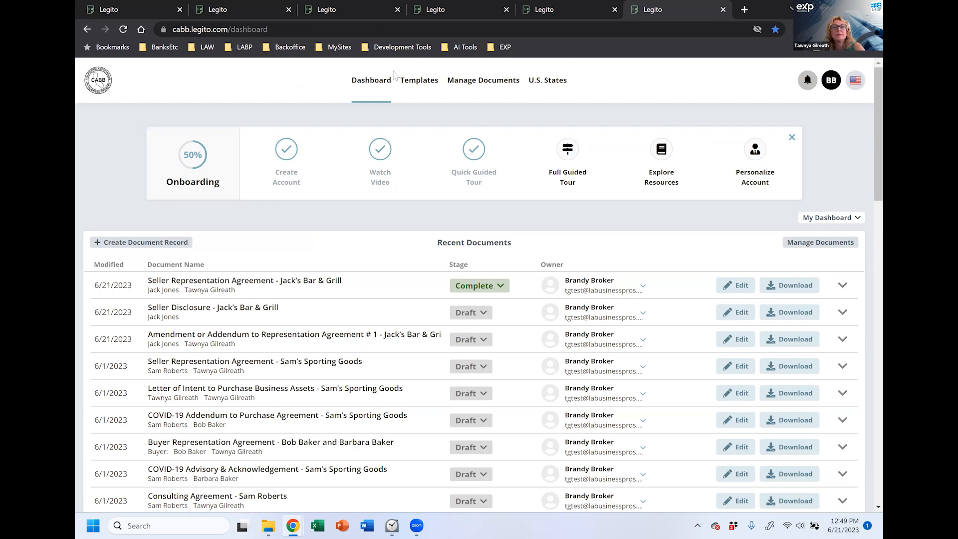
{"action": "left_click", "coordinate": [480, 84]}
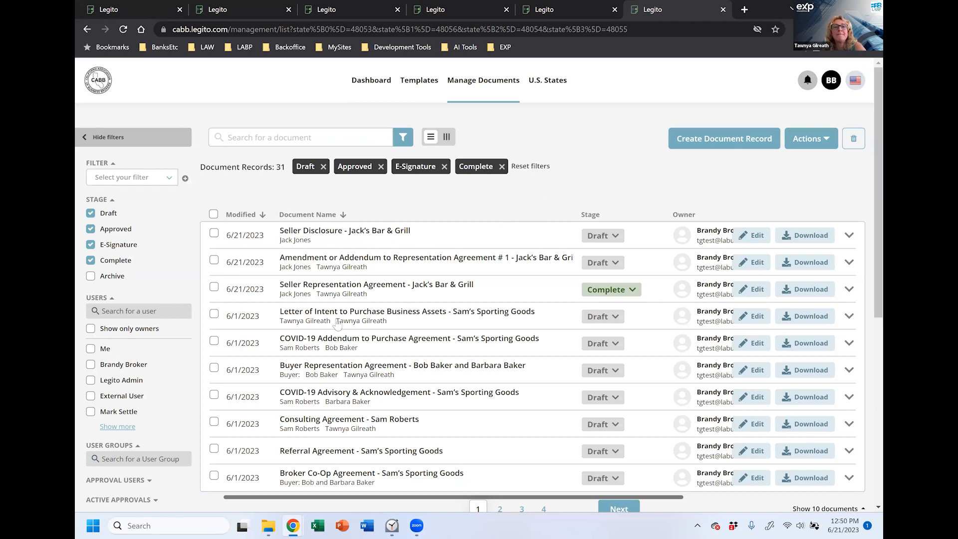
{"action": "left_click", "coordinate": [493, 290]}
{"action": "scroll", "coordinate": [493, 290], "scroll_direction": "down", "scroll_amount": 10}
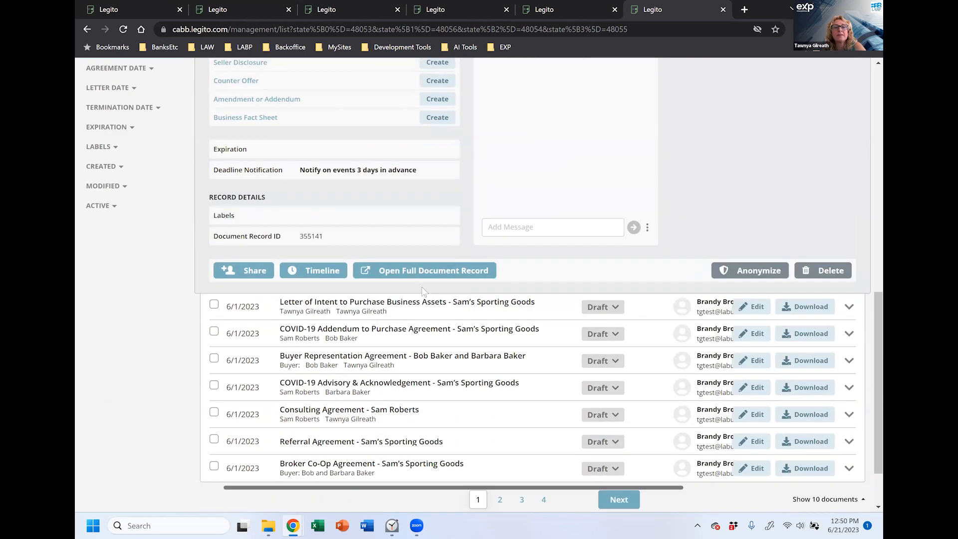
Step: Open the agreement's Timeline detail page showing its related amendment and Seller Disclosure
{"action": "left_click", "coordinate": [302, 270]}
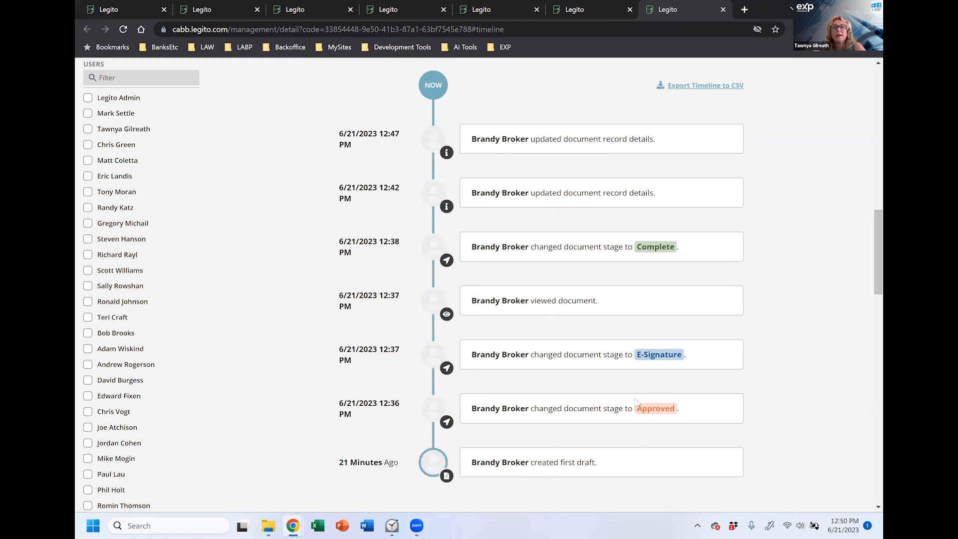
{"action": "scroll", "coordinate": [778, 199], "scroll_direction": "up", "scroll_amount": 3}
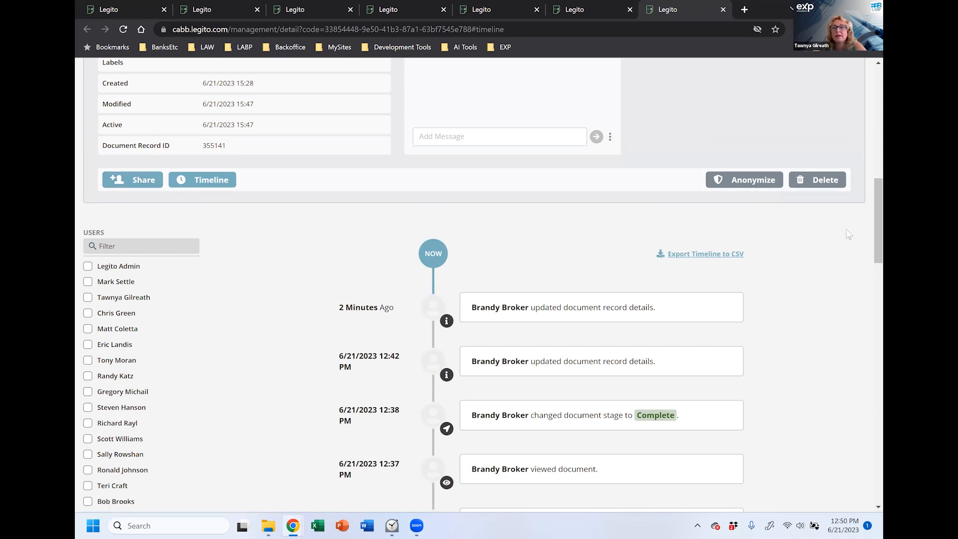
{"action": "scroll", "coordinate": [867, 235], "scroll_direction": "up", "scroll_amount": 5}
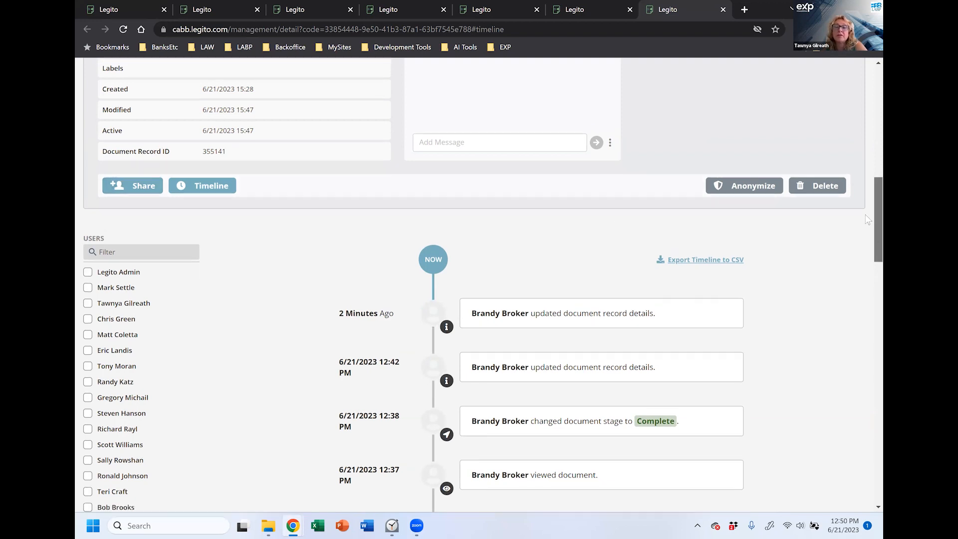
{"action": "scroll", "coordinate": [452, 430], "scroll_direction": "up", "scroll_amount": 6}
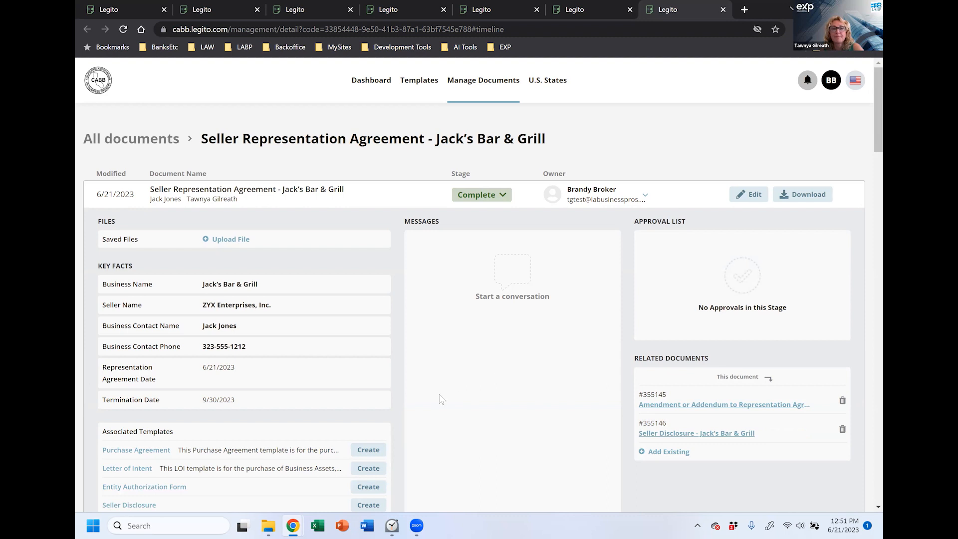
Step: Back in Manage Documents, clear the Draft, Approved and E-Signature stage filters and adjust Complete
{"action": "scroll", "coordinate": [483, 392], "scroll_direction": "down", "scroll_amount": 2}
{"action": "scroll", "coordinate": [483, 392], "scroll_direction": "up", "scroll_amount": 2}
{"action": "left_click", "coordinate": [419, 81]}
{"action": "left_click", "coordinate": [470, 81]}
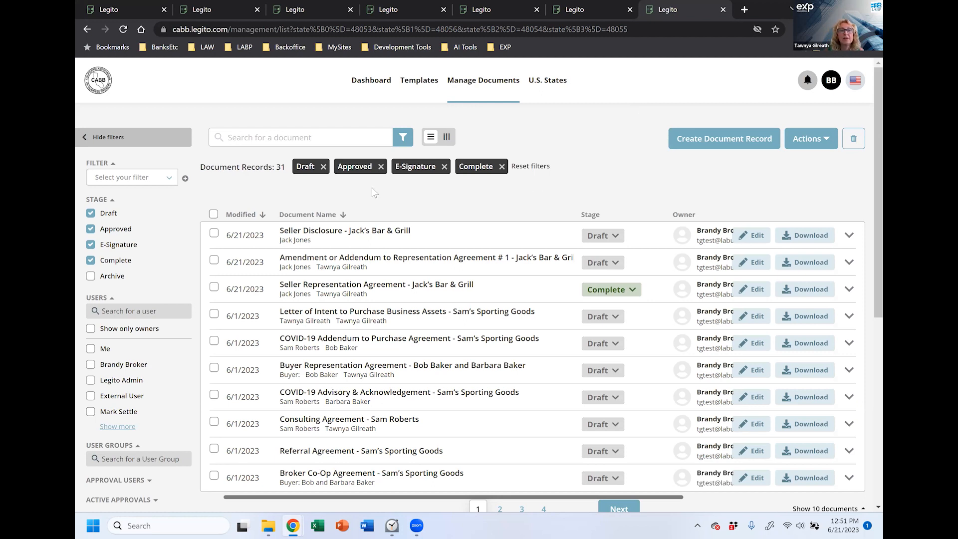
{"action": "left_click", "coordinate": [91, 214]}
{"action": "left_click", "coordinate": [90, 229]}
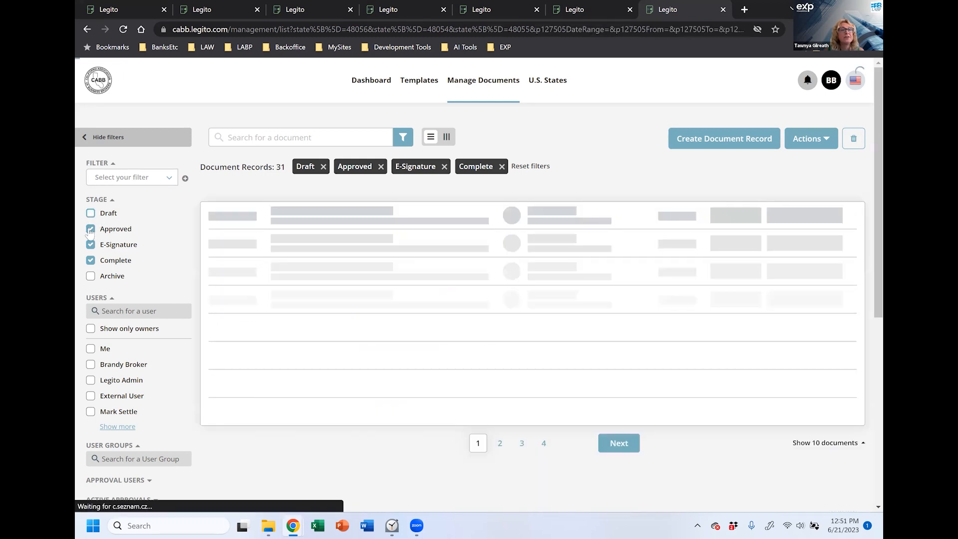
{"action": "left_click", "coordinate": [91, 244]}
{"action": "left_click", "coordinate": [91, 260]}
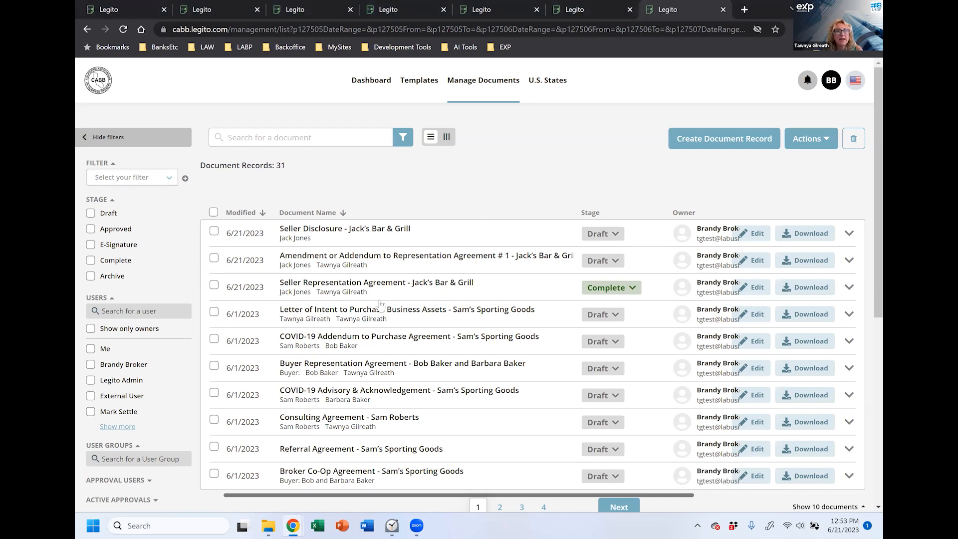
Step: Change the agreement's stage from Complete to Draft, then to E-Signature, and open it for editing
{"action": "left_click", "coordinate": [632, 288]}
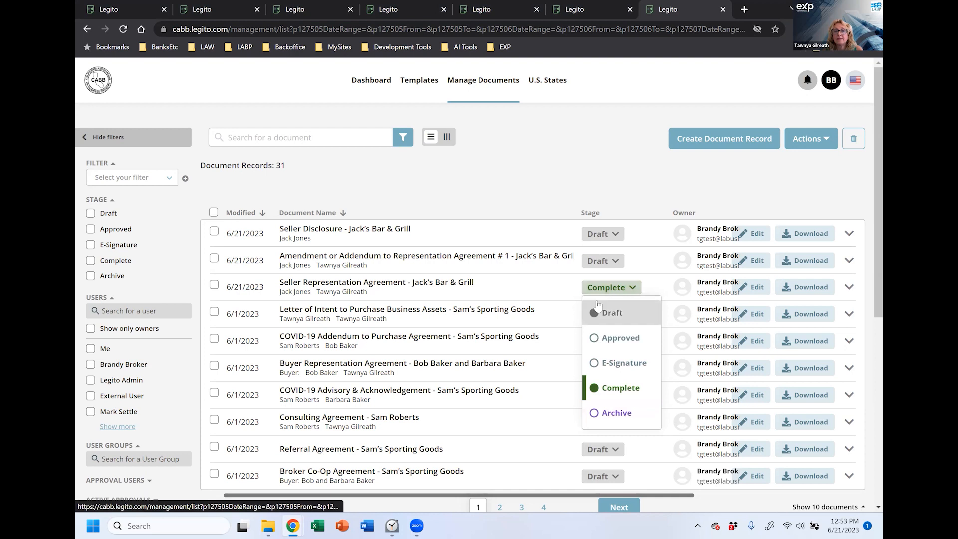
{"action": "left_click", "coordinate": [599, 313]}
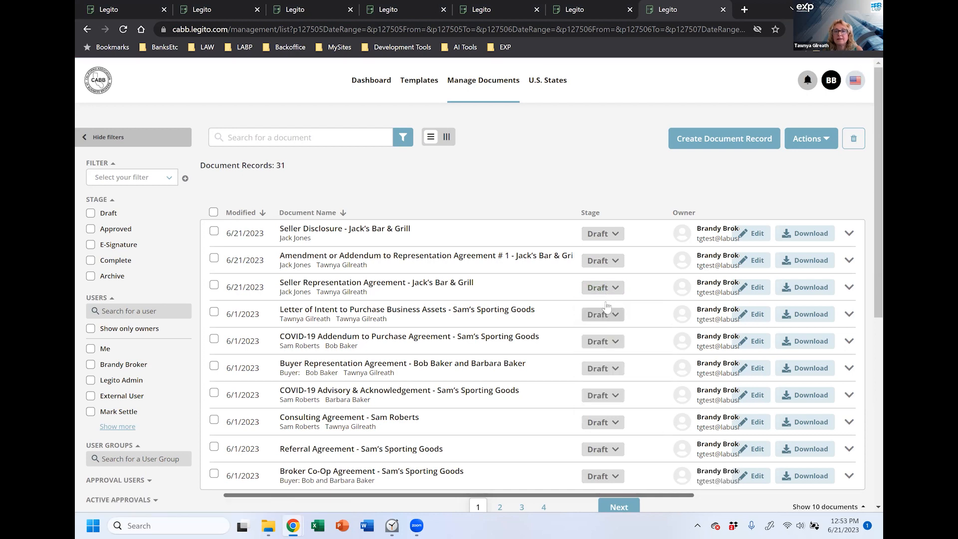
{"action": "left_click", "coordinate": [614, 289]}
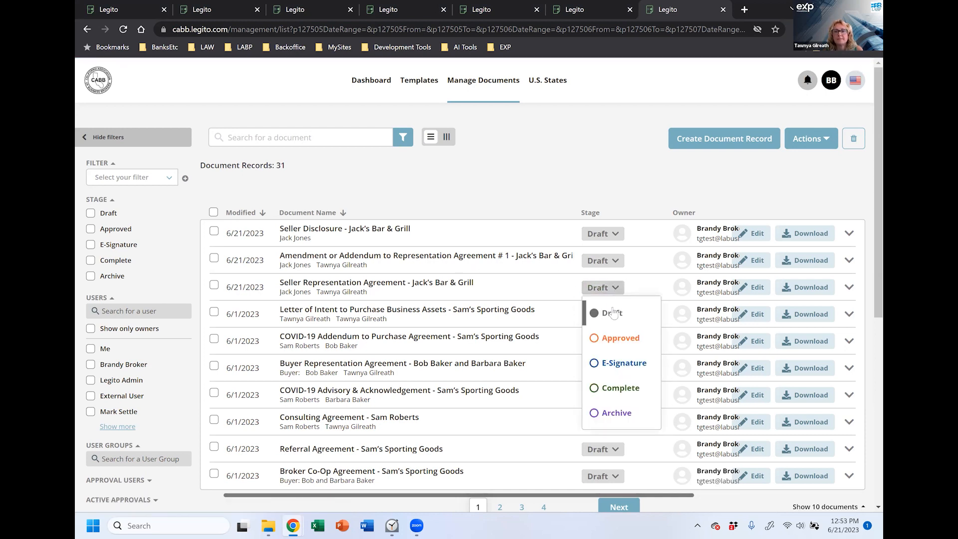
{"action": "left_click", "coordinate": [614, 364]}
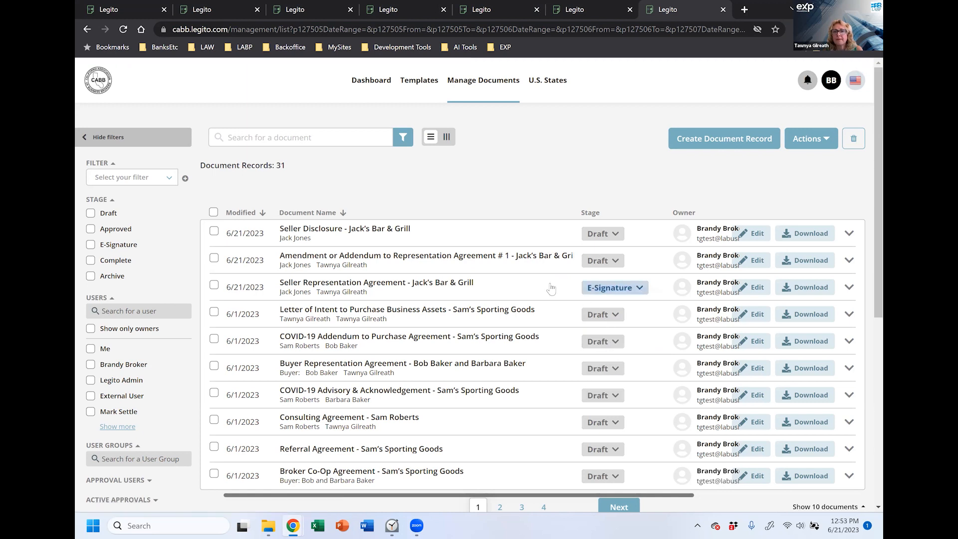
{"action": "left_click", "coordinate": [746, 289]}
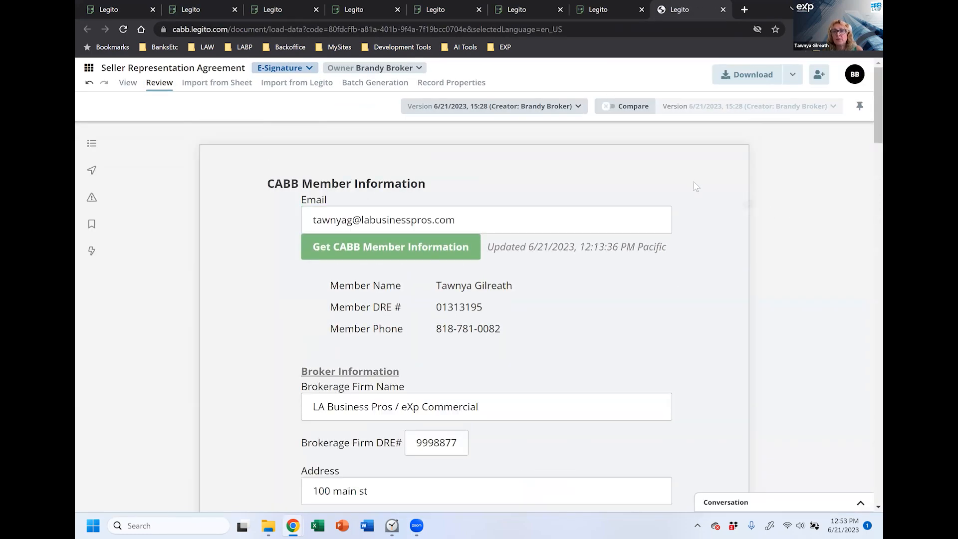
Step: Look over the extra Download options and scroll through the agreement form
{"action": "left_click", "coordinate": [792, 77]}
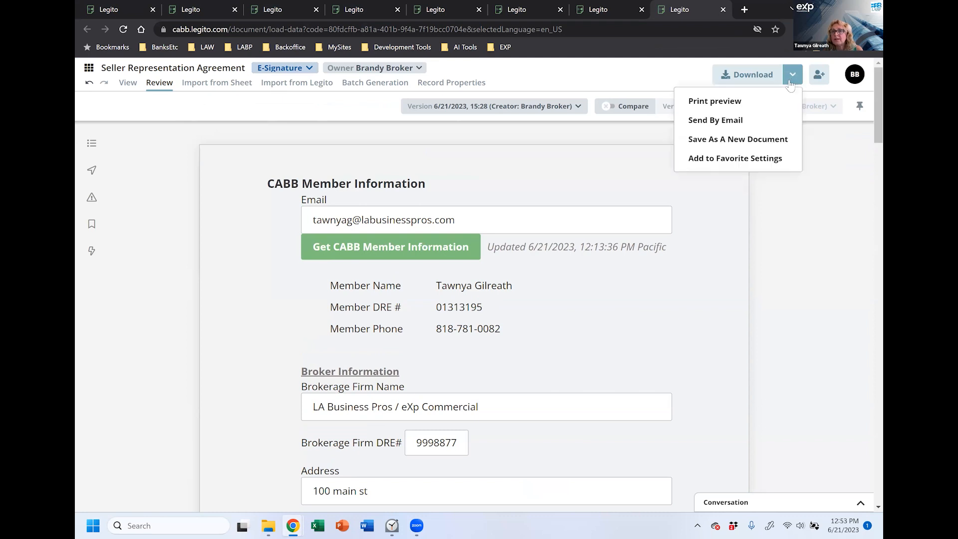
{"action": "left_click", "coordinate": [792, 79]}
{"action": "scroll", "coordinate": [638, 319], "scroll_direction": "down", "scroll_amount": 4}
{"action": "scroll", "coordinate": [616, 298], "scroll_direction": "down", "scroll_amount": 1}
{"action": "scroll", "coordinate": [616, 294], "scroll_direction": "up", "scroll_amount": 2}
{"action": "scroll", "coordinate": [591, 368], "scroll_direction": "down", "scroll_amount": 4}
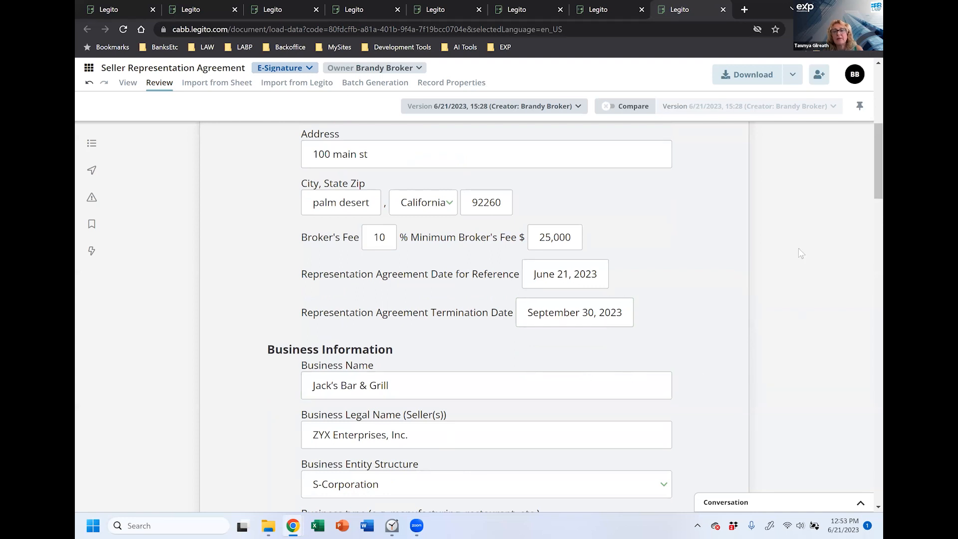
Step: Save the agreement as a new version dated 6/21/2023, 15:53 and dismiss the save-complete notice
{"action": "left_click", "coordinate": [512, 210]}
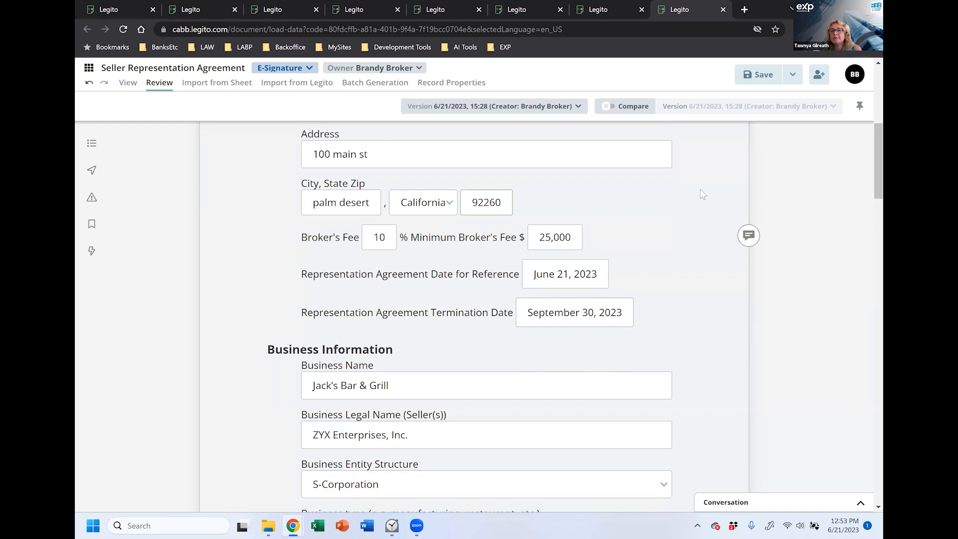
{"action": "scroll", "coordinate": [708, 174], "scroll_direction": "up", "scroll_amount": 7}
{"action": "left_click", "coordinate": [765, 79]}
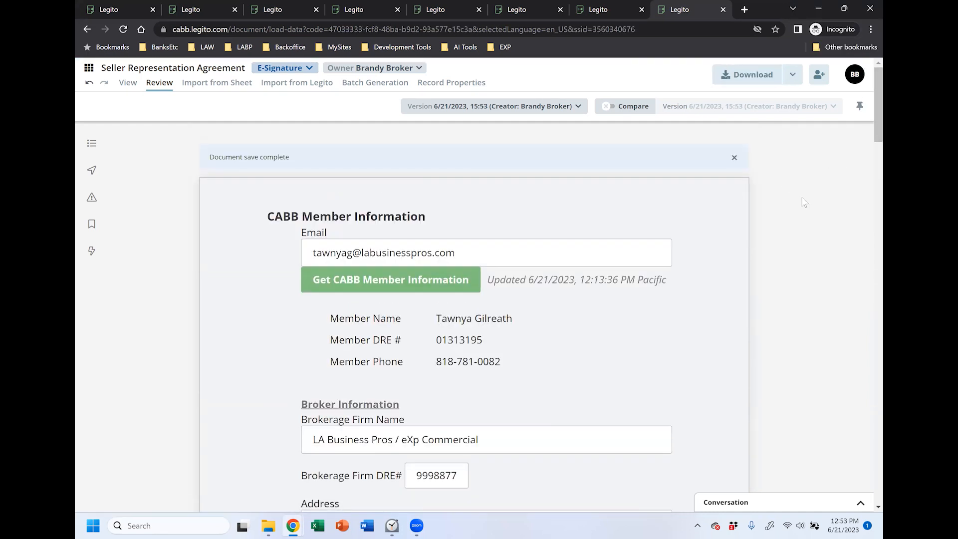
{"action": "left_click", "coordinate": [792, 74]}
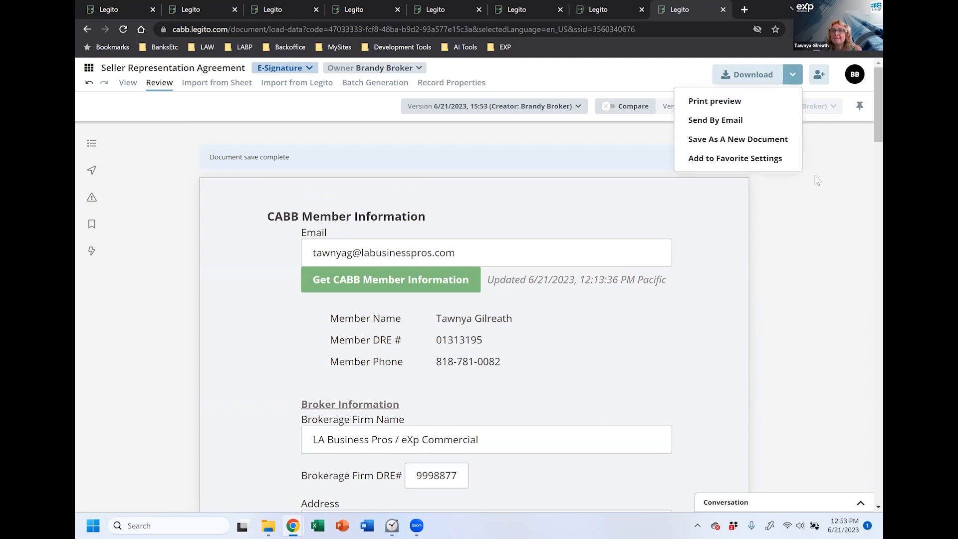
{"action": "left_click", "coordinate": [809, 230]}
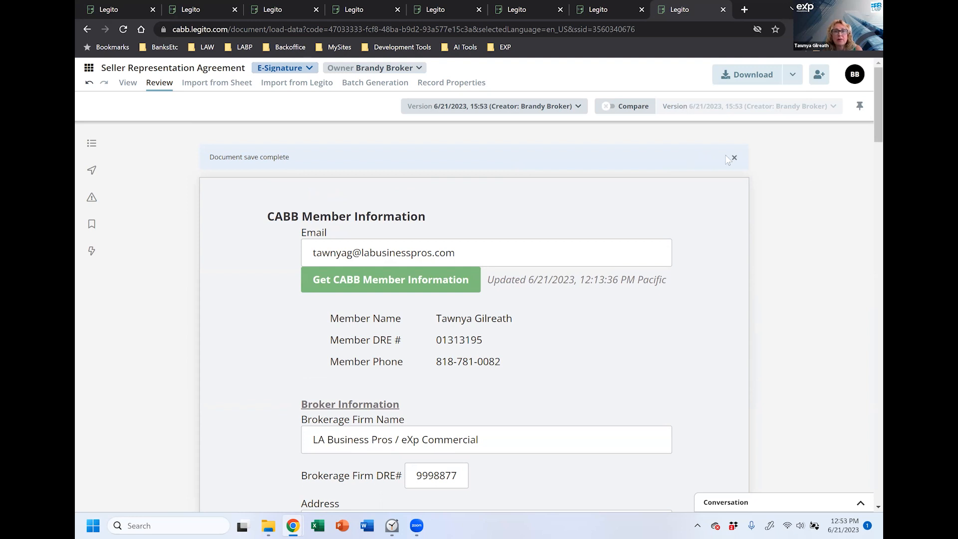
{"action": "left_click", "coordinate": [733, 159]}
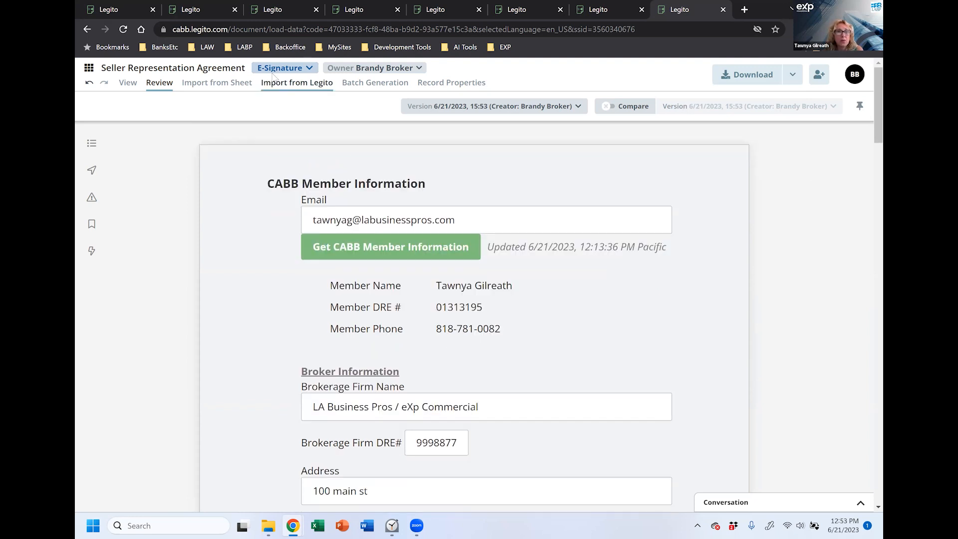
Step: Recheck the extra Download options, then scroll through the saved agreement
{"action": "left_click", "coordinate": [793, 75]}
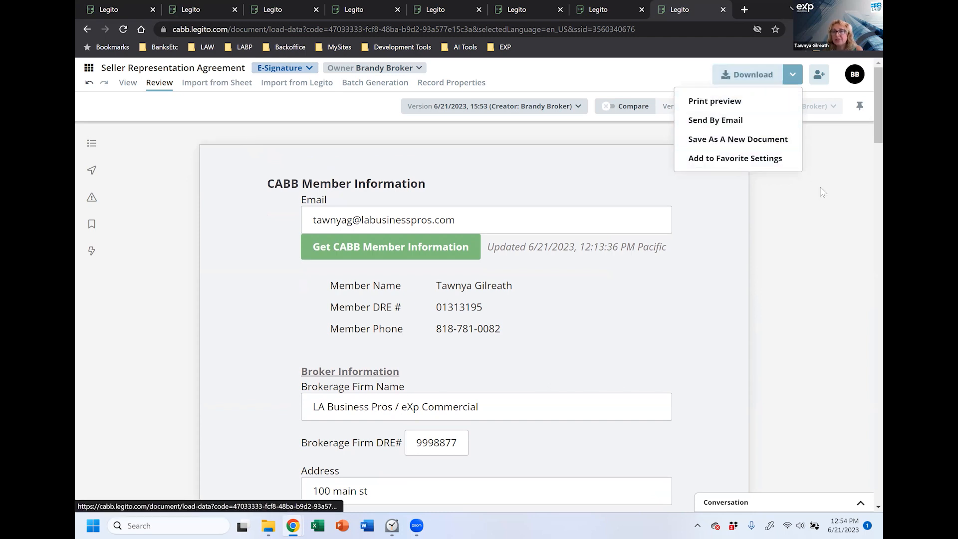
{"action": "left_click", "coordinate": [792, 81]}
{"action": "left_click", "coordinate": [792, 77]}
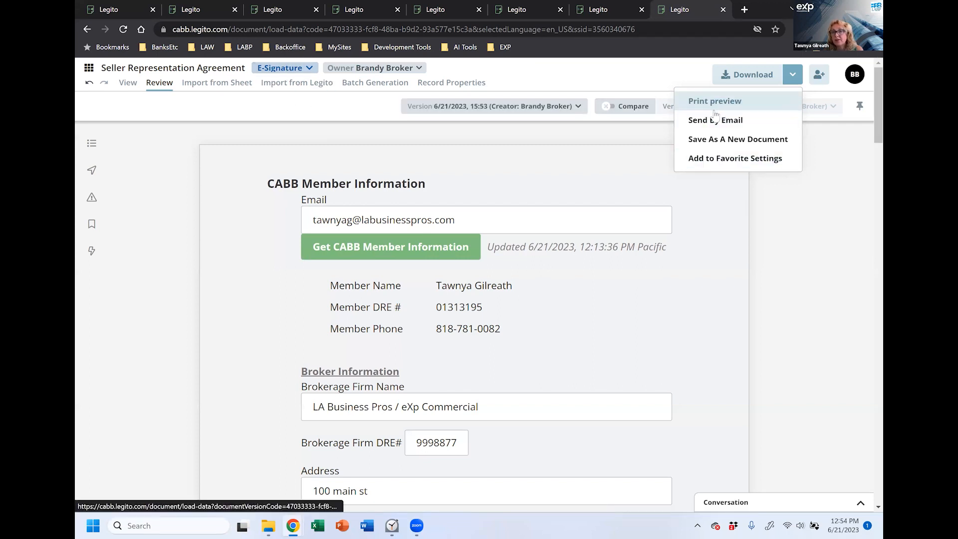
{"action": "left_click", "coordinate": [815, 175]}
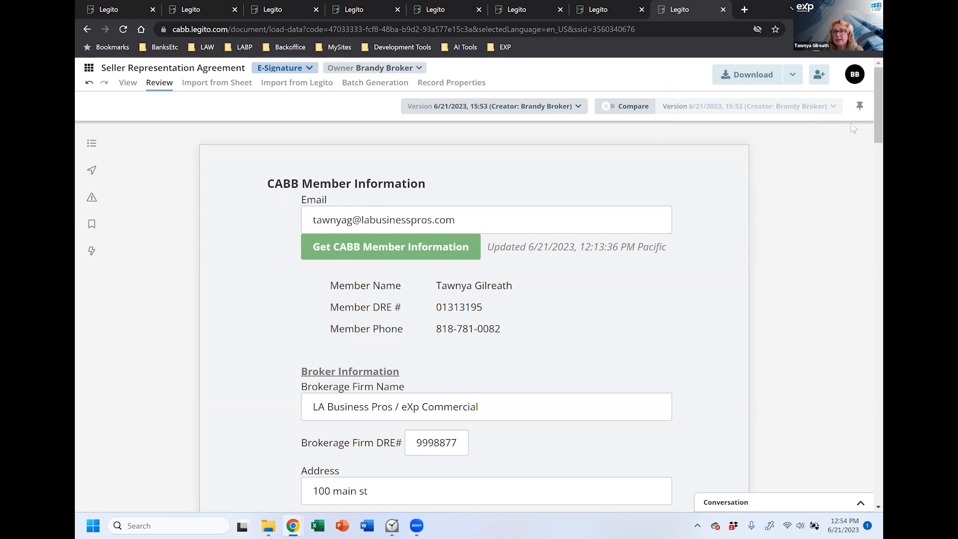
{"action": "scroll", "coordinate": [863, 150], "scroll_direction": "down", "scroll_amount": 6}
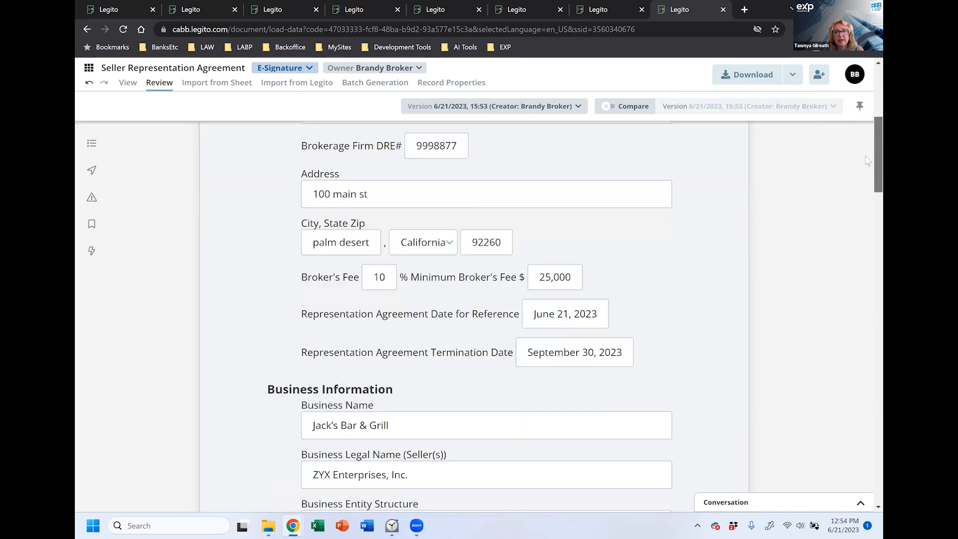
{"action": "scroll", "coordinate": [868, 160], "scroll_direction": "down", "scroll_amount": 4}
{"action": "scroll", "coordinate": [863, 149], "scroll_direction": "up", "scroll_amount": 10}
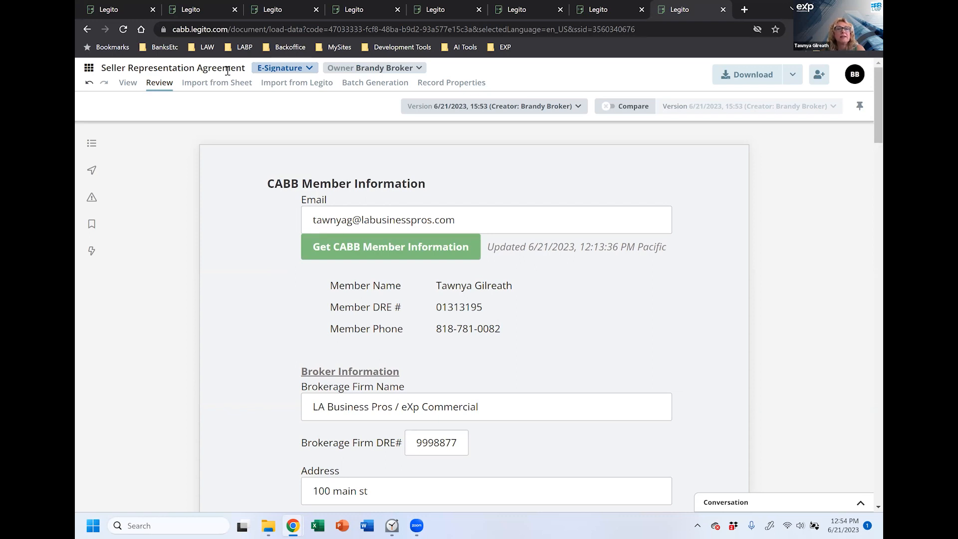
Step: Download the Agency Disclosure and Representation Agreement combined into one PDF, Jack's Bar Grill.pdf
{"action": "left_click", "coordinate": [793, 75]}
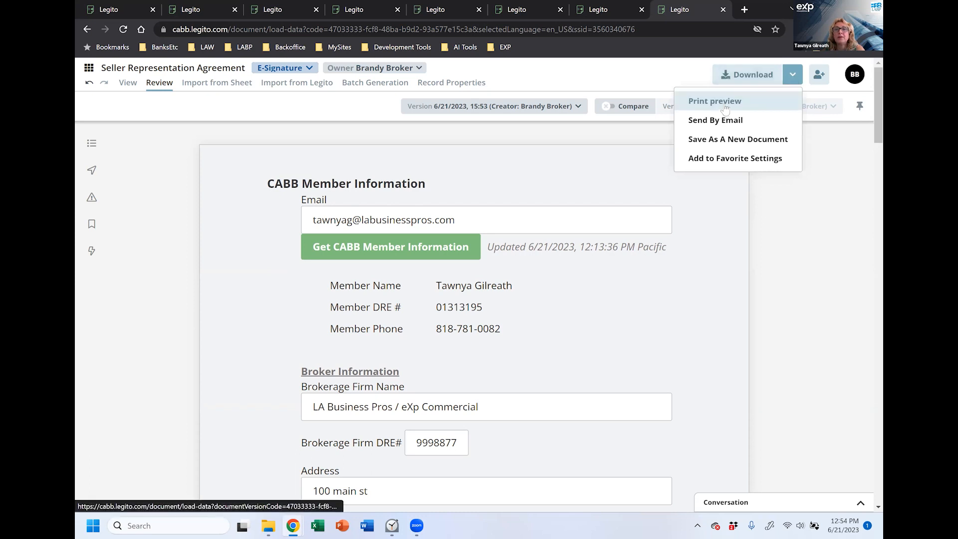
{"action": "left_click", "coordinate": [792, 253]}
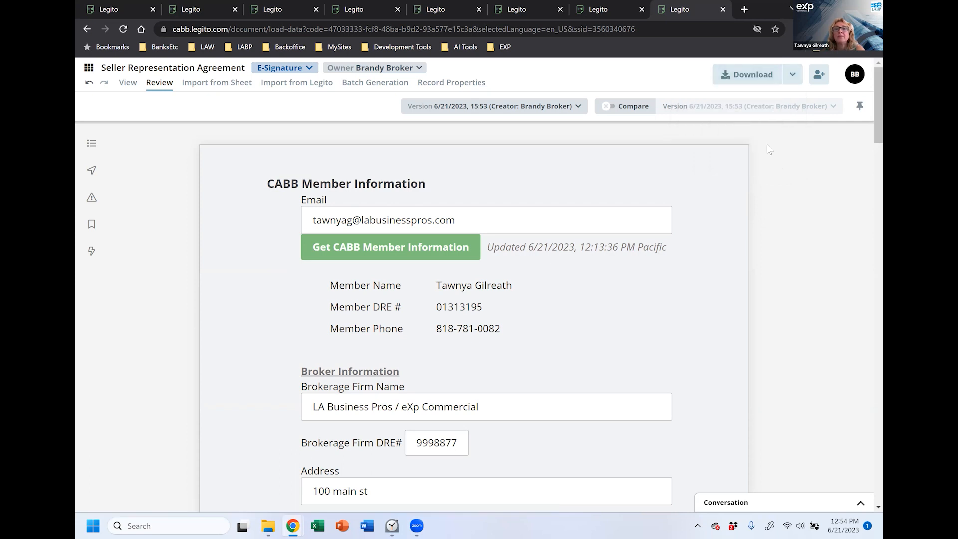
{"action": "left_click", "coordinate": [746, 76]}
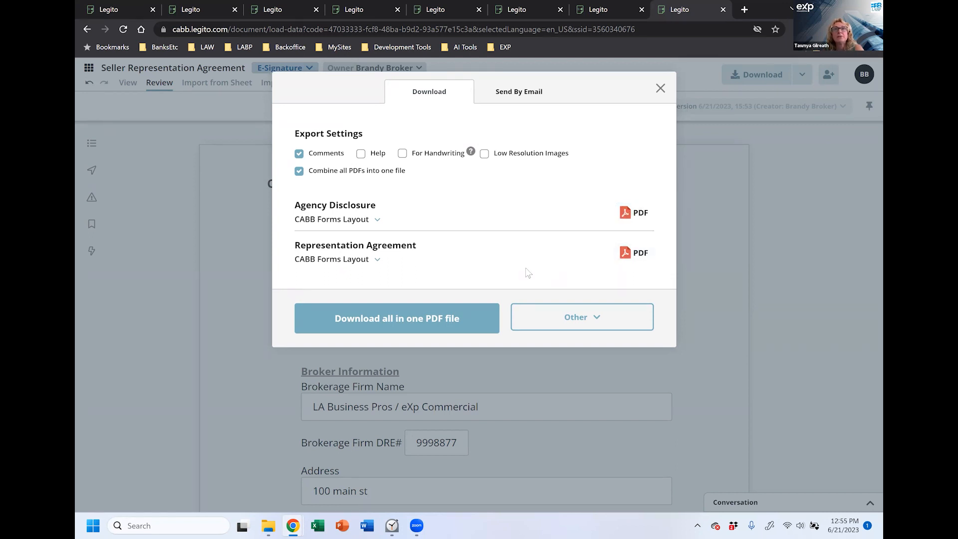
{"action": "left_click", "coordinate": [431, 321]}
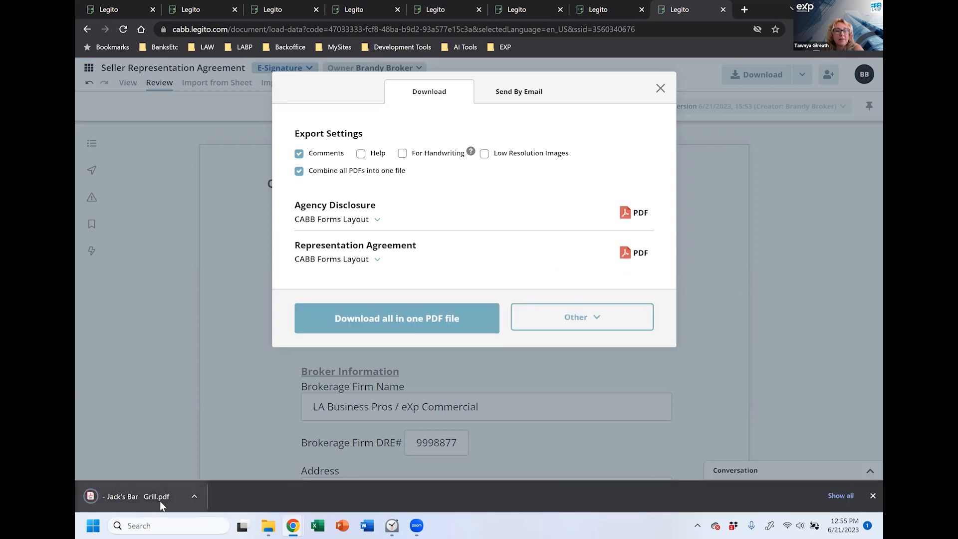
Step: Open Jack's Bar Grill.pdf and scroll through its six pages of numbered terms
{"action": "left_click", "coordinate": [125, 497]}
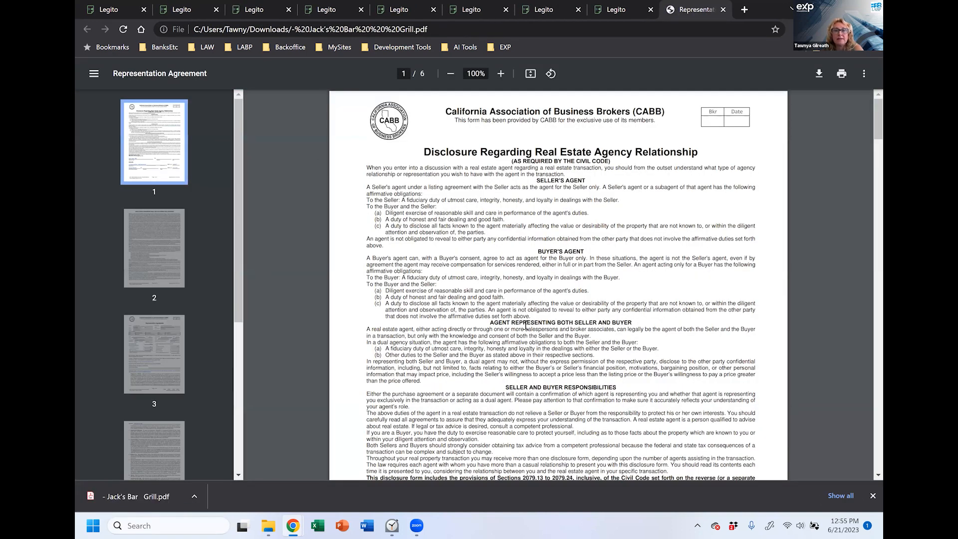
{"action": "scroll", "coordinate": [514, 301], "scroll_direction": "down", "scroll_amount": 5}
{"action": "scroll", "coordinate": [515, 300], "scroll_direction": "down", "scroll_amount": 10}
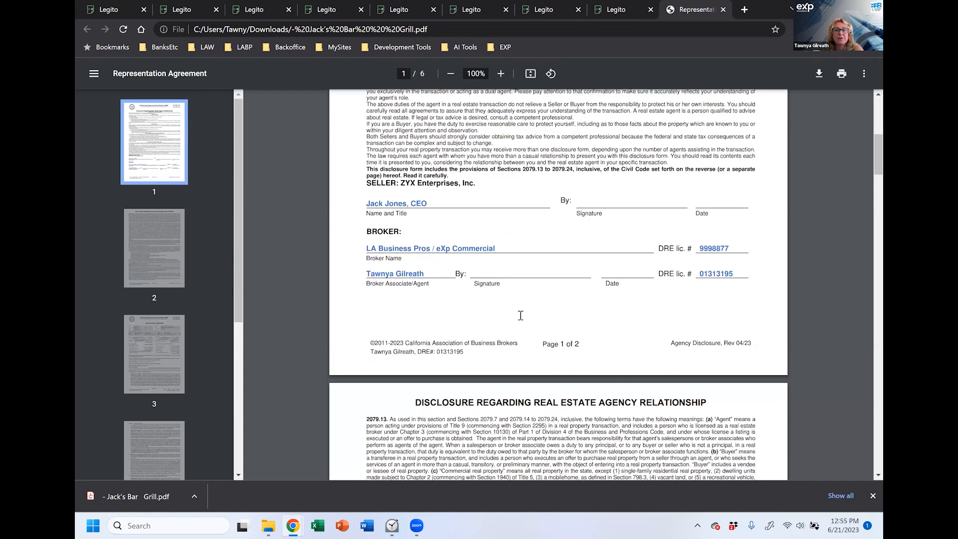
{"action": "scroll", "coordinate": [535, 340], "scroll_direction": "down", "scroll_amount": 10}
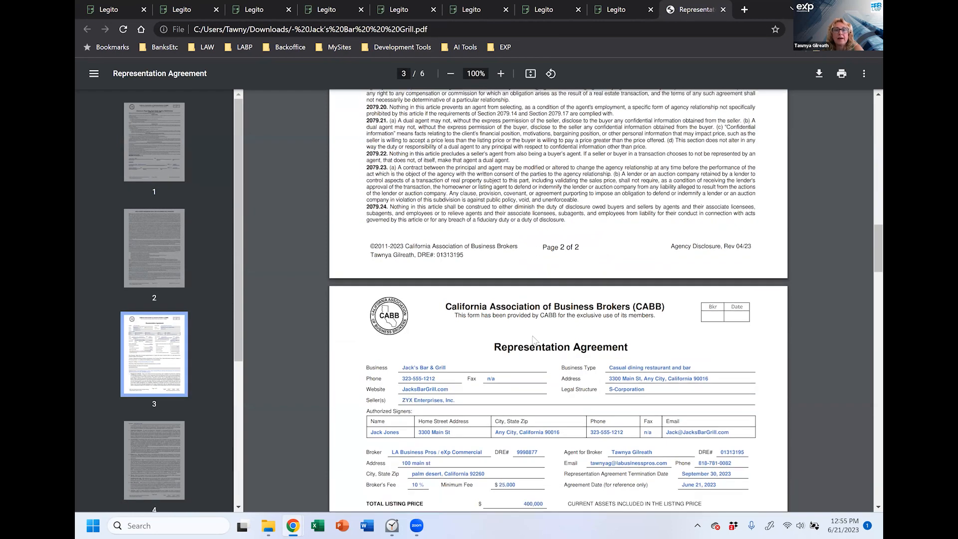
{"action": "scroll", "coordinate": [533, 339], "scroll_direction": "down", "scroll_amount": 15}
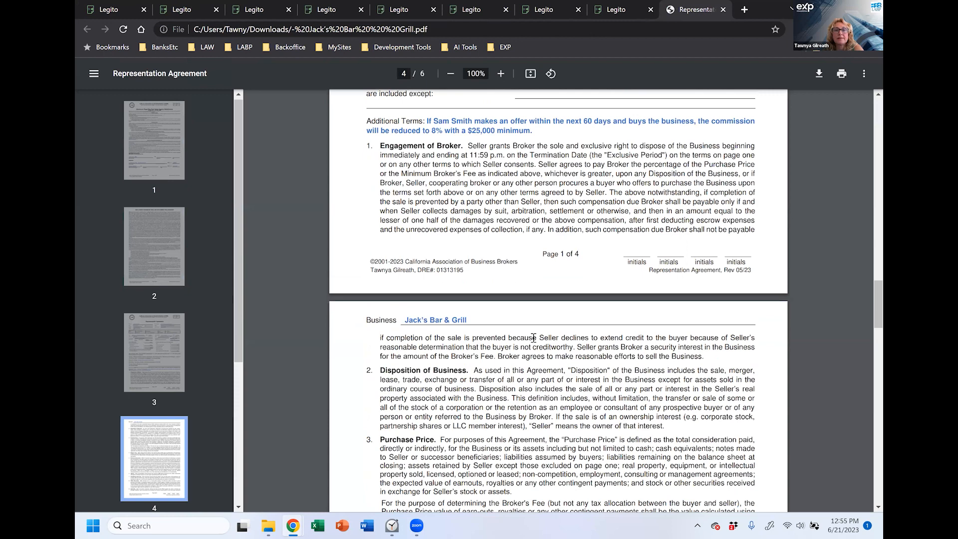
{"action": "scroll", "coordinate": [534, 339], "scroll_direction": "down", "scroll_amount": 10}
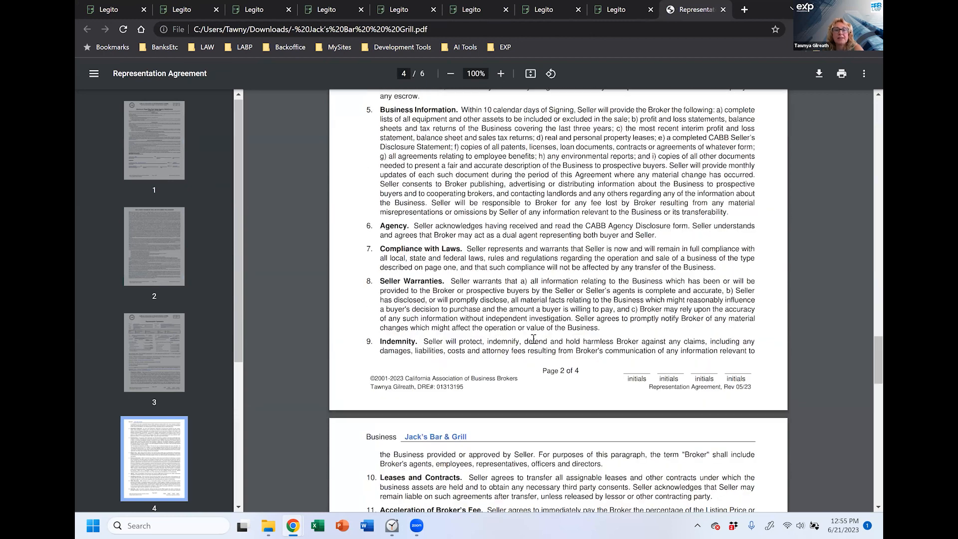
{"action": "scroll", "coordinate": [534, 339], "scroll_direction": "down", "scroll_amount": 15}
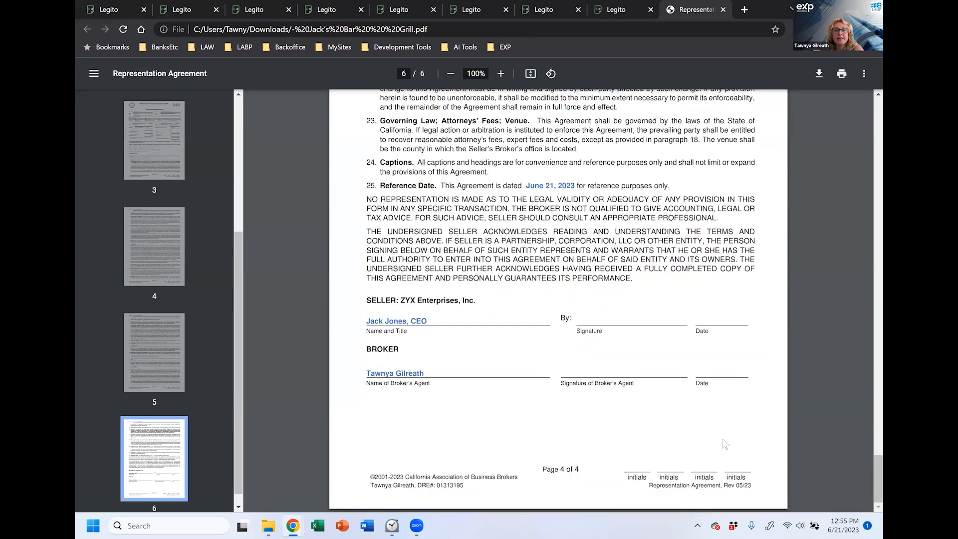
{"action": "left_click_drag", "start_coordinate": [237, 269], "coordinate": [242, 322]}
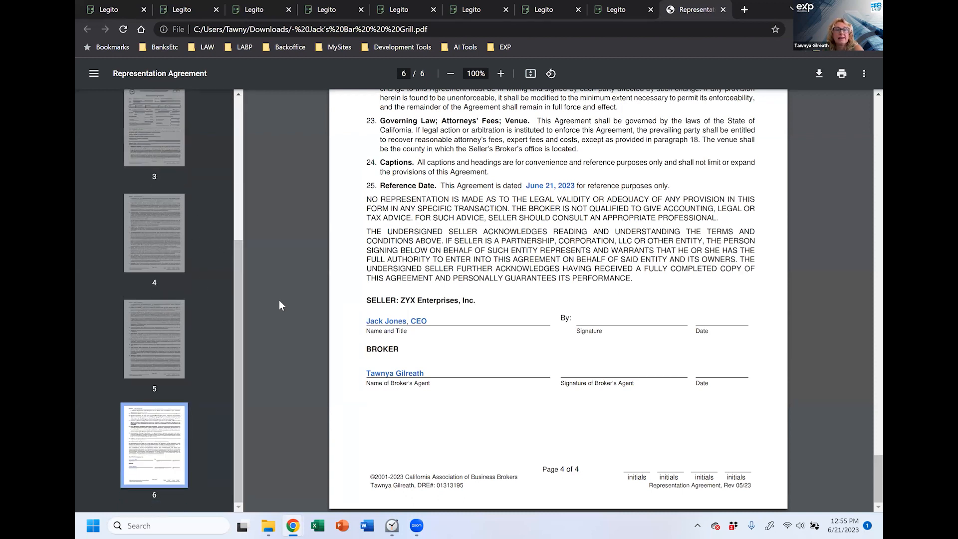
{"action": "scroll", "coordinate": [713, 300], "scroll_direction": "up", "scroll_amount": 4}
{"action": "scroll", "coordinate": [713, 303], "scroll_direction": "up", "scroll_amount": 8}
{"action": "left_click_drag", "start_coordinate": [240, 287], "coordinate": [244, 110]}
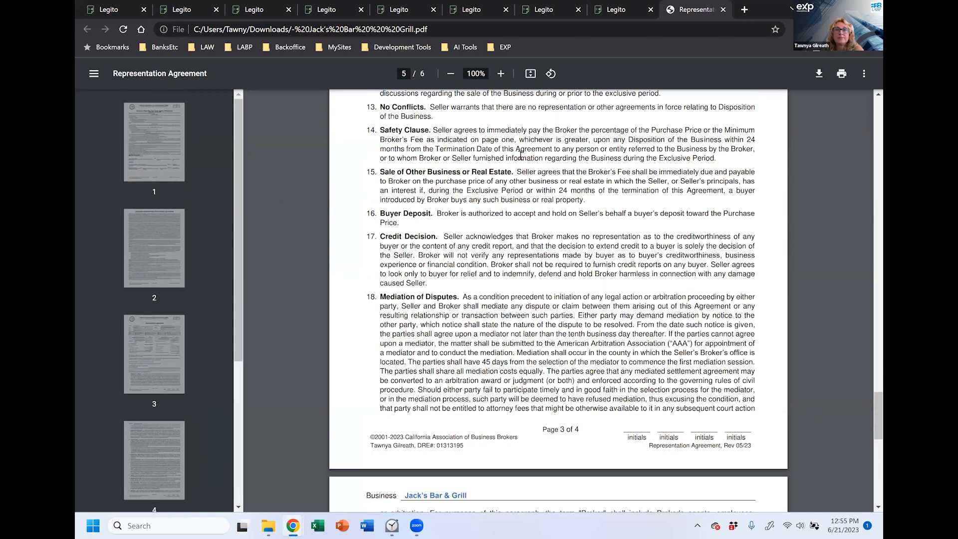
Step: Close the PDF and send the agreement documents by email with the broker as recipient
{"action": "left_click", "coordinate": [723, 10]}
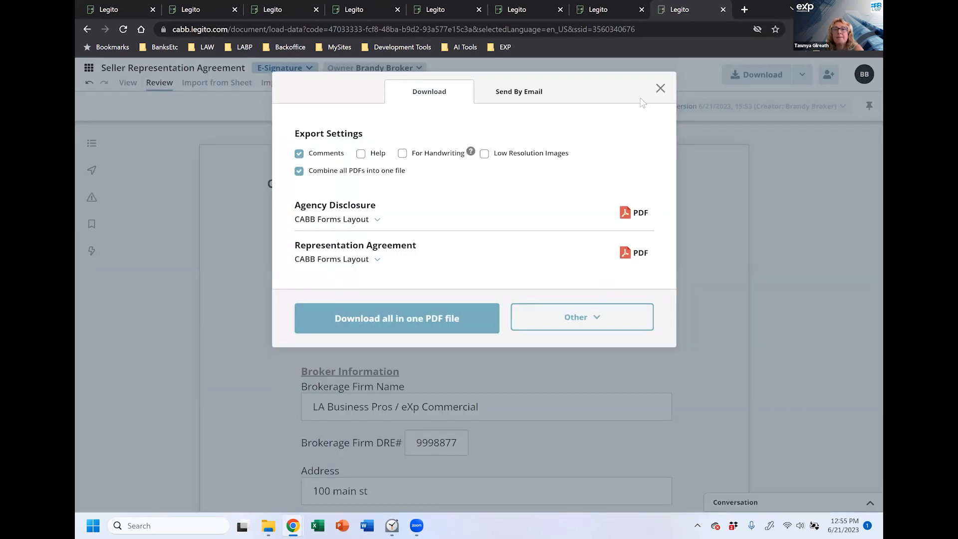
{"action": "left_click", "coordinate": [519, 97]}
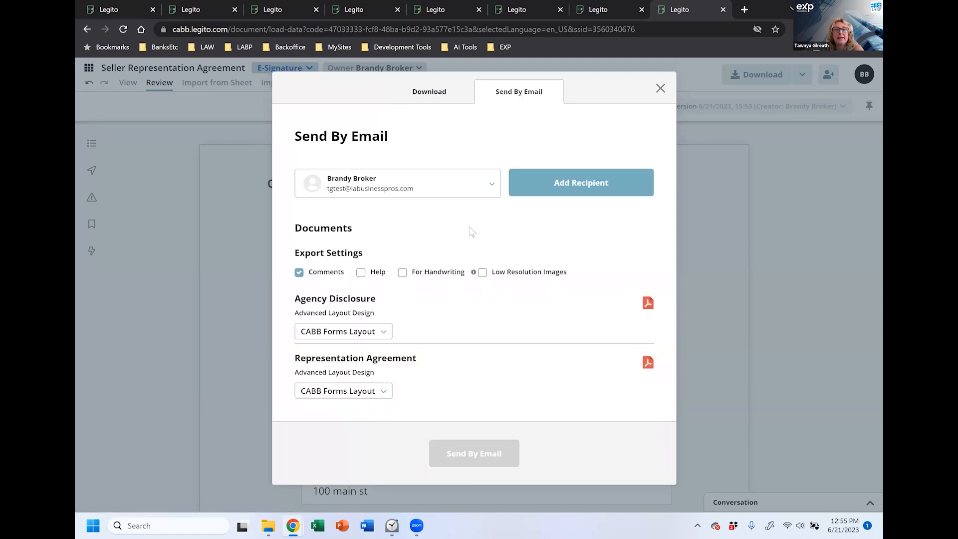
{"action": "left_click", "coordinate": [569, 186]}
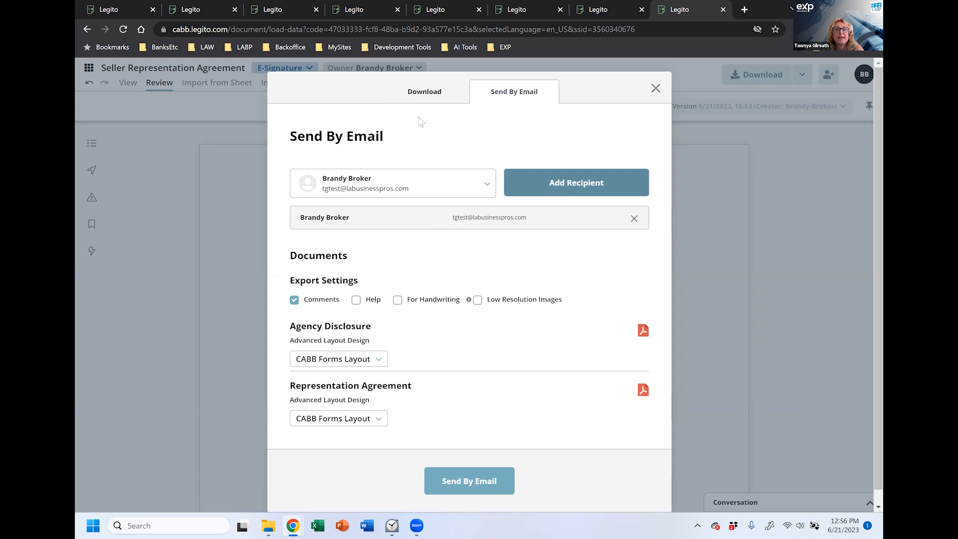
{"action": "left_click", "coordinate": [488, 185]}
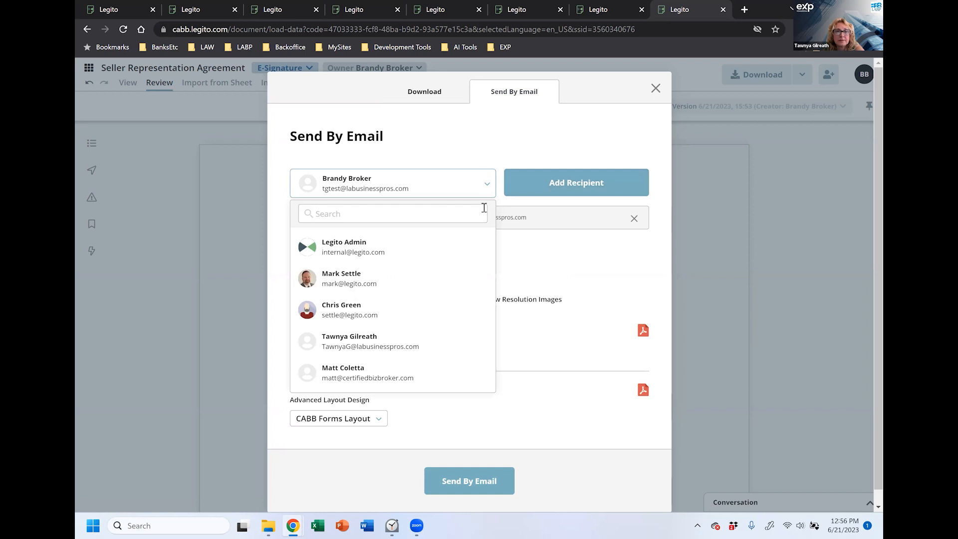
{"action": "left_click", "coordinate": [446, 233]}
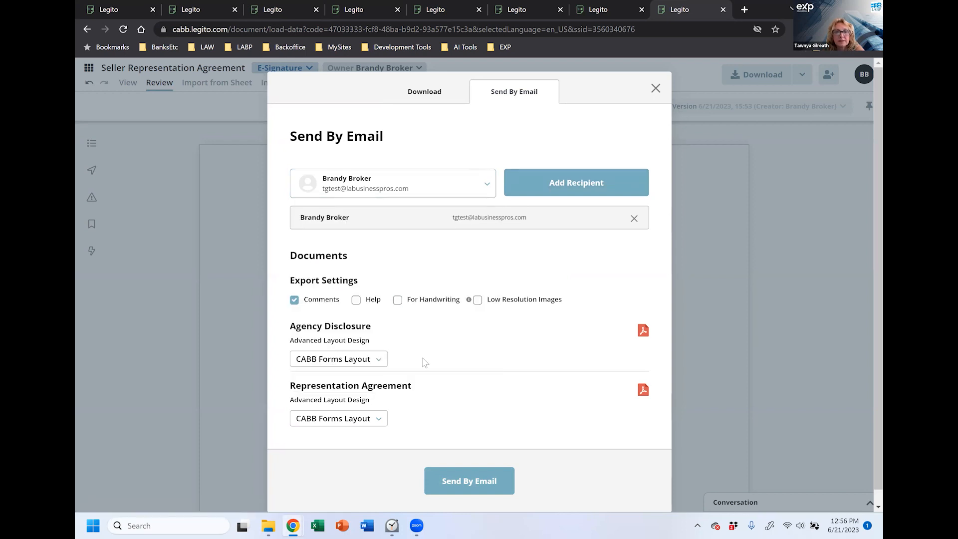
{"action": "scroll", "coordinate": [466, 394], "scroll_direction": "down", "scroll_amount": 1}
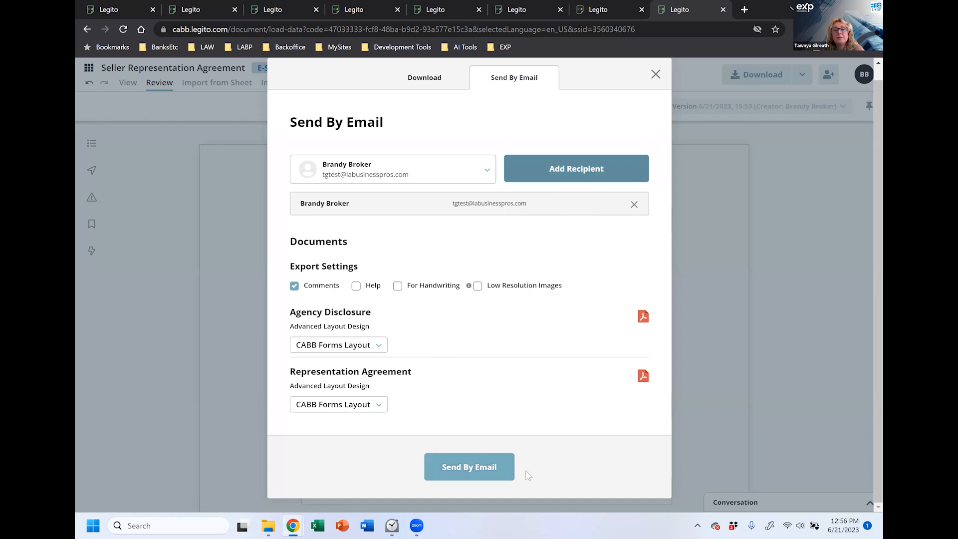
{"action": "left_click", "coordinate": [494, 464]}
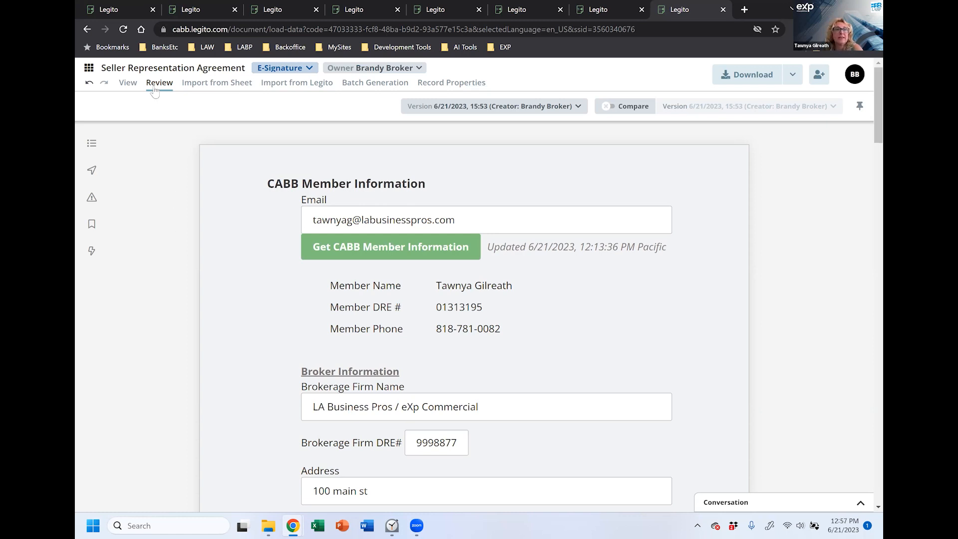
Step: Copy the Document Record ID from the expanded Seller Representation Agreement row in Manage Documents
{"action": "left_click", "coordinate": [89, 69]}
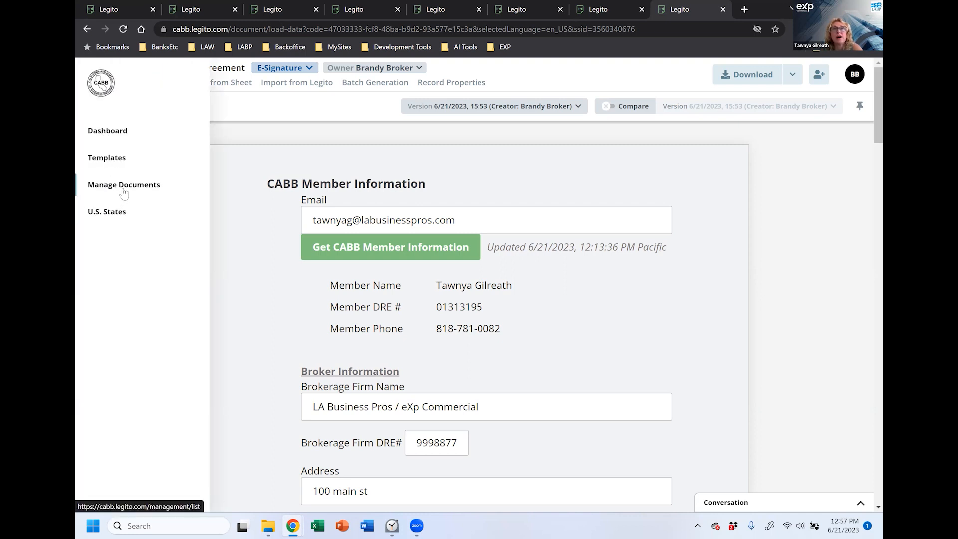
{"action": "left_click", "coordinate": [141, 191]}
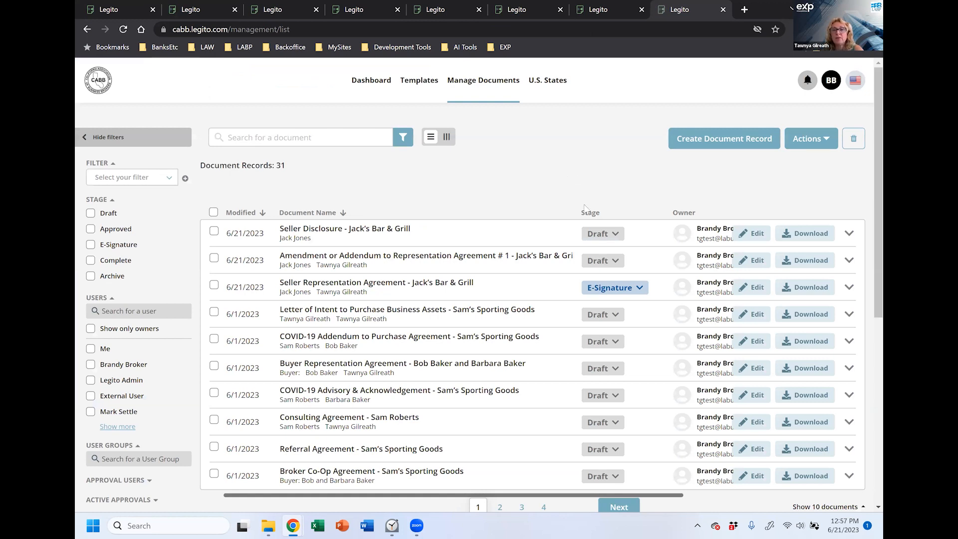
{"action": "left_click", "coordinate": [327, 293]}
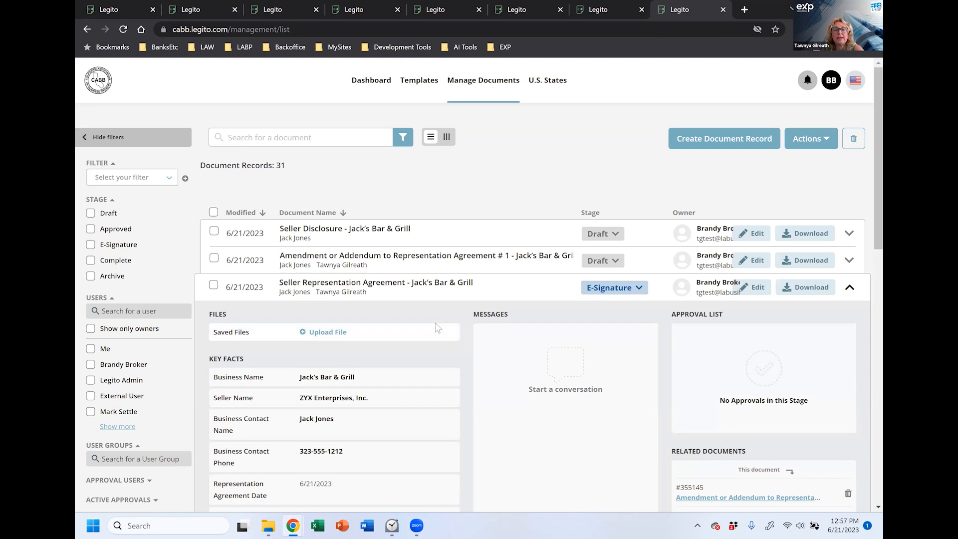
{"action": "scroll", "coordinate": [436, 328], "scroll_direction": "down", "scroll_amount": 9}
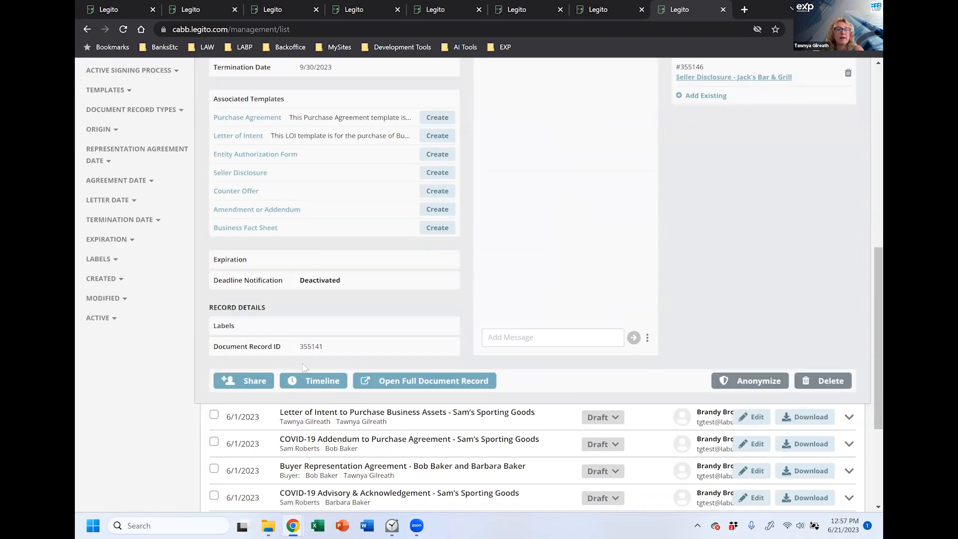
{"action": "mouse_move", "coordinate": [311, 351]}
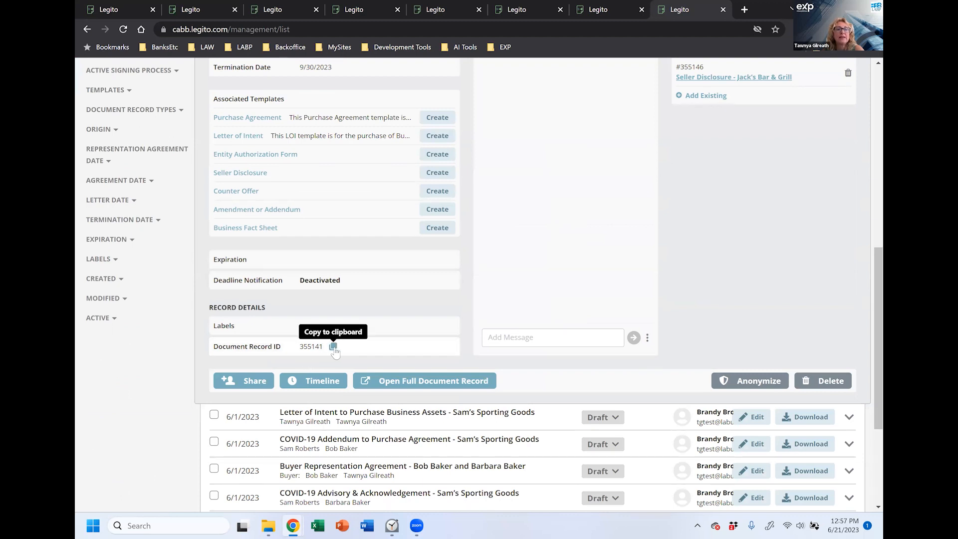
{"action": "left_click", "coordinate": [333, 346]}
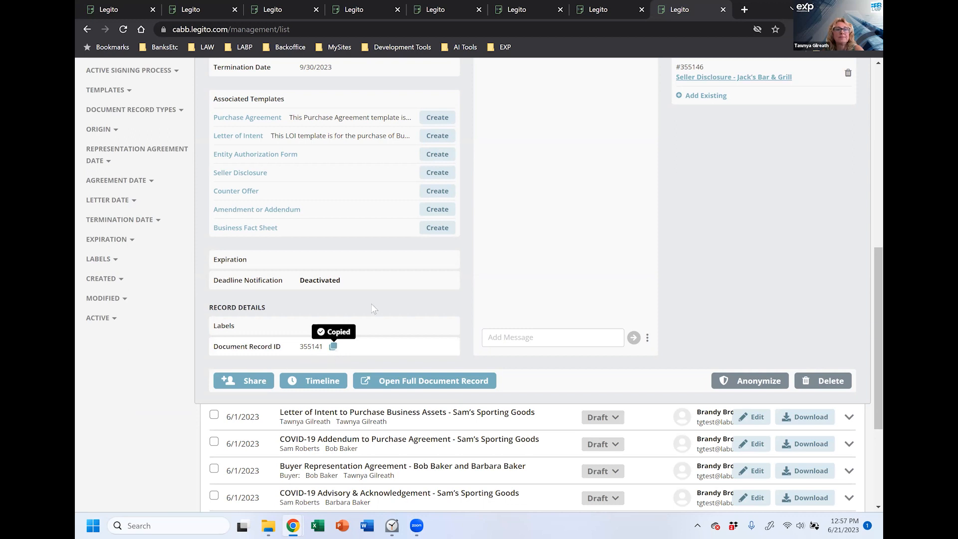
Step: Go to the Templates library and start a search by template name
{"action": "scroll", "coordinate": [543, 306], "scroll_direction": "up", "scroll_amount": 5}
{"action": "scroll", "coordinate": [543, 306], "scroll_direction": "up", "scroll_amount": 5}
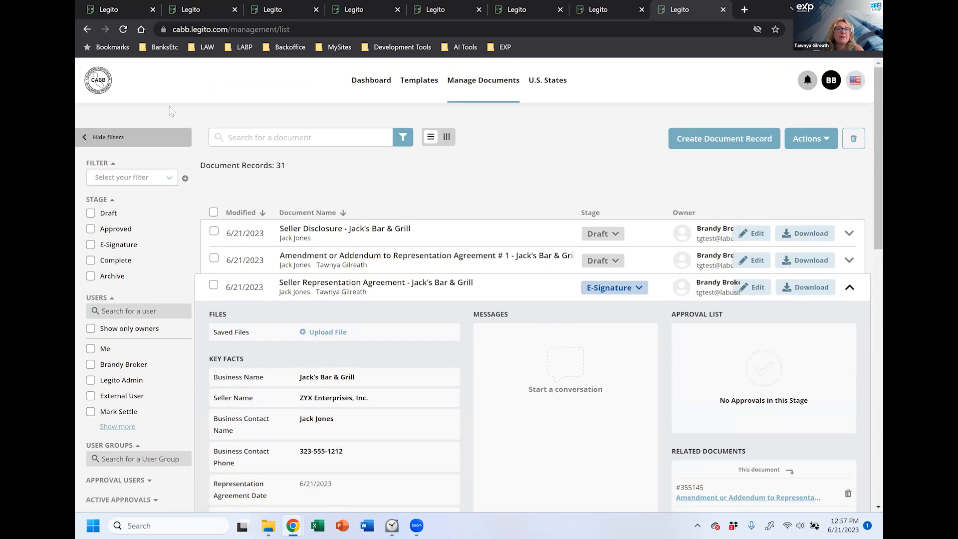
{"action": "left_click", "coordinate": [420, 90]}
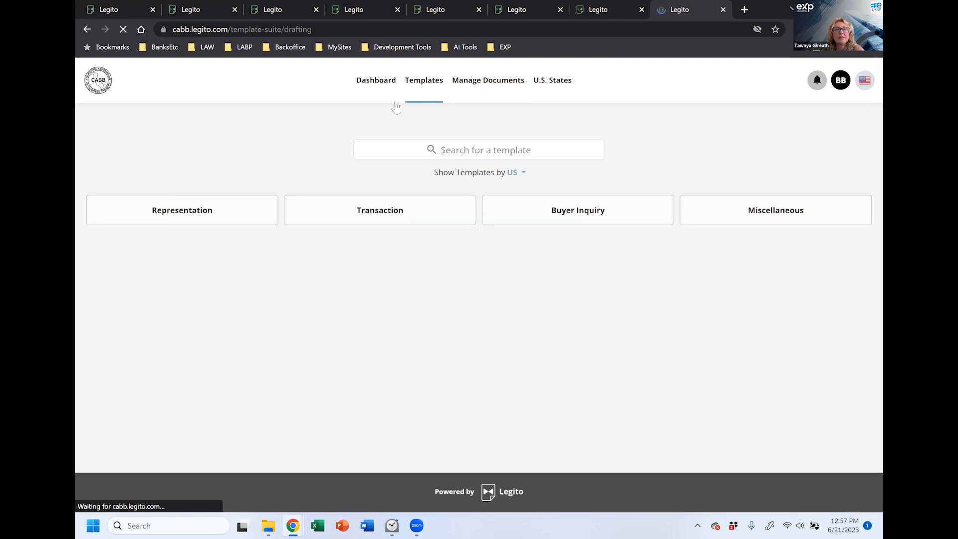
{"action": "left_click", "coordinate": [459, 150]}
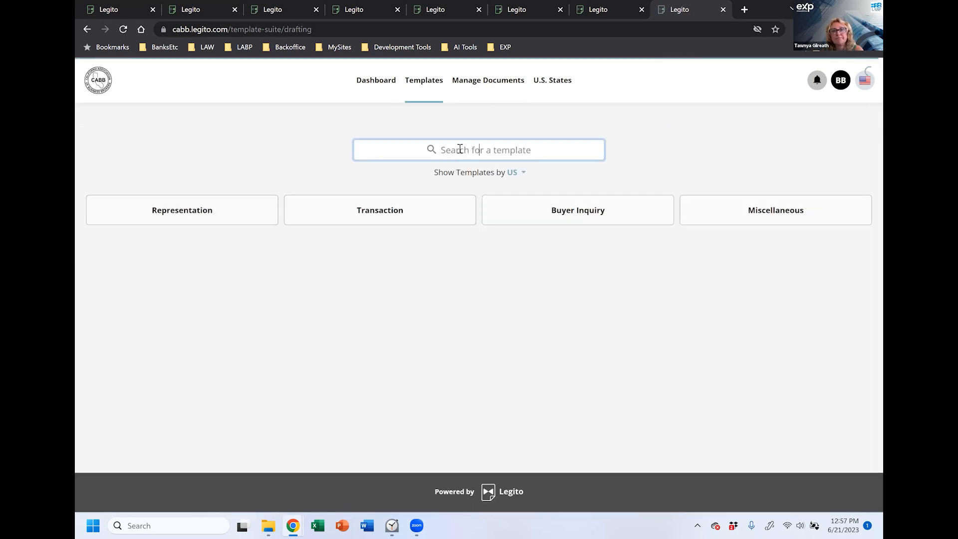
Step: Search templates for 'am' and create a document from Amendment or Addendum
{"action": "type", "text": "am"}
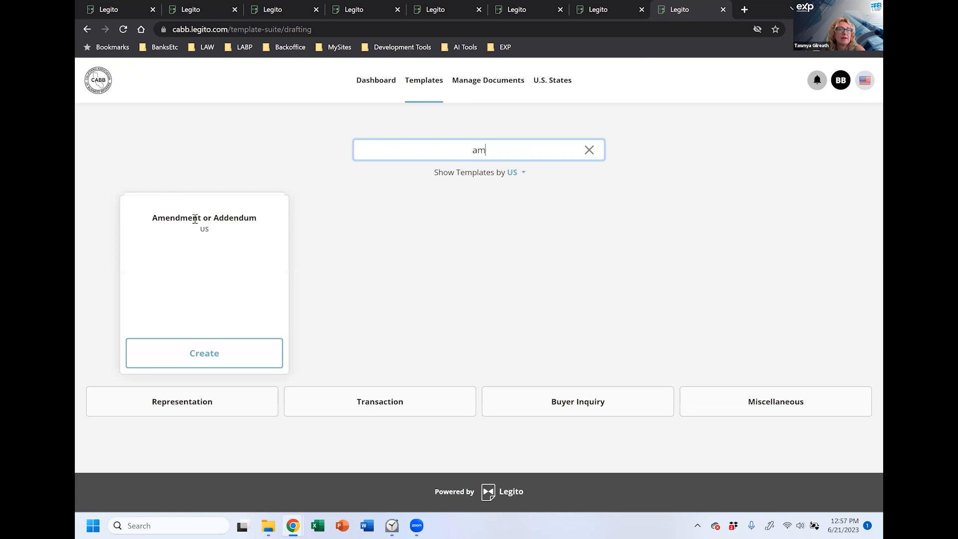
{"action": "left_click", "coordinate": [204, 356]}
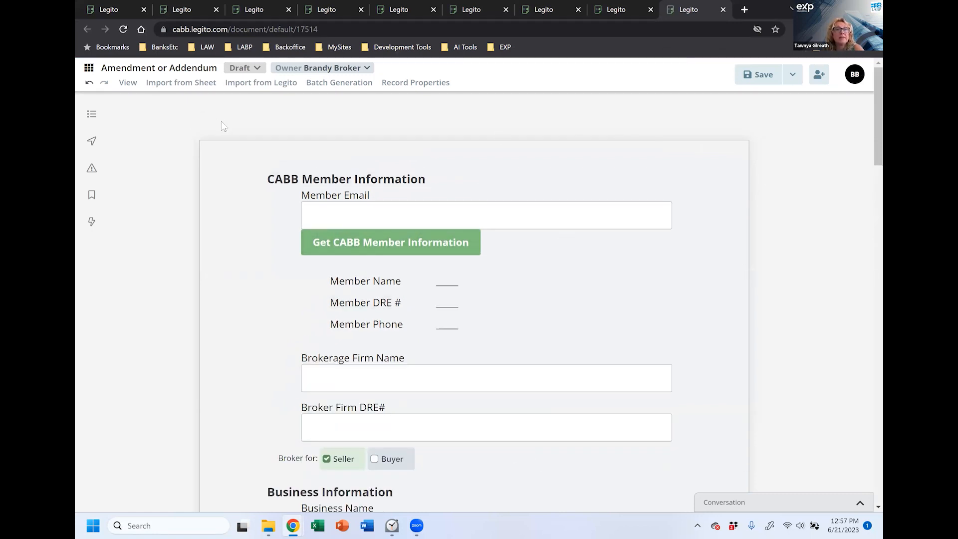
Step: Smart-import data from the Jack's Bar & Grill agreement record, located by pasting its copied record ID
{"action": "left_click", "coordinate": [247, 85]}
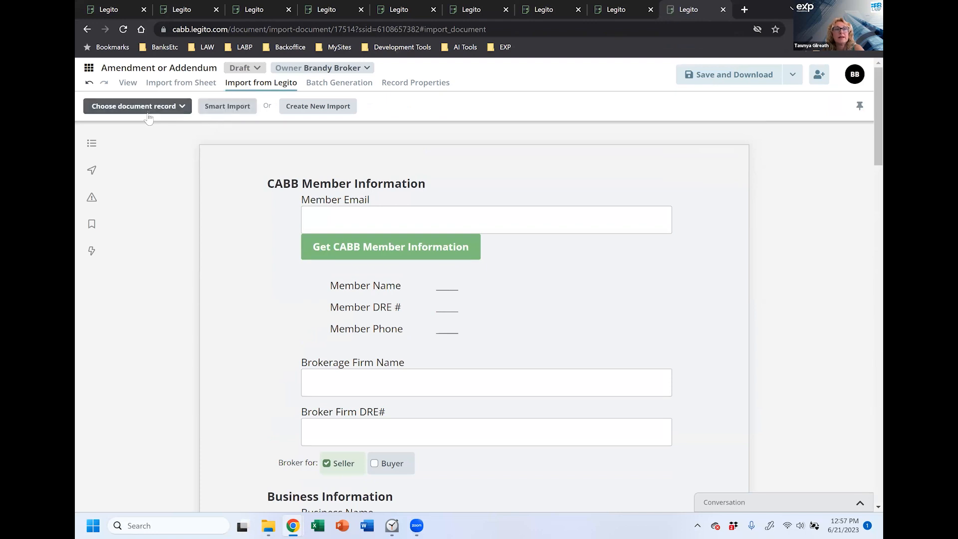
{"action": "left_click", "coordinate": [181, 109]}
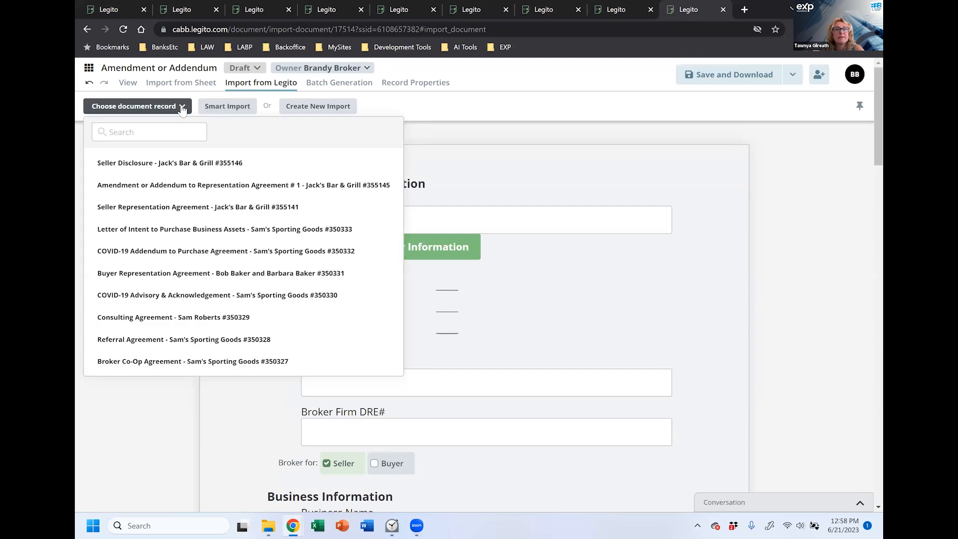
{"action": "left_click", "coordinate": [152, 129]}
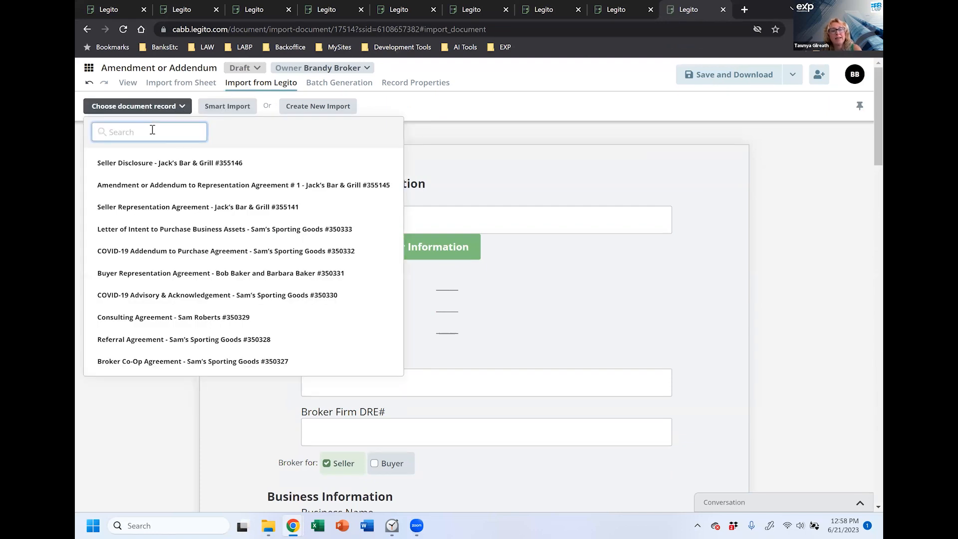
{"action": "key", "text": "ctrl+v"}
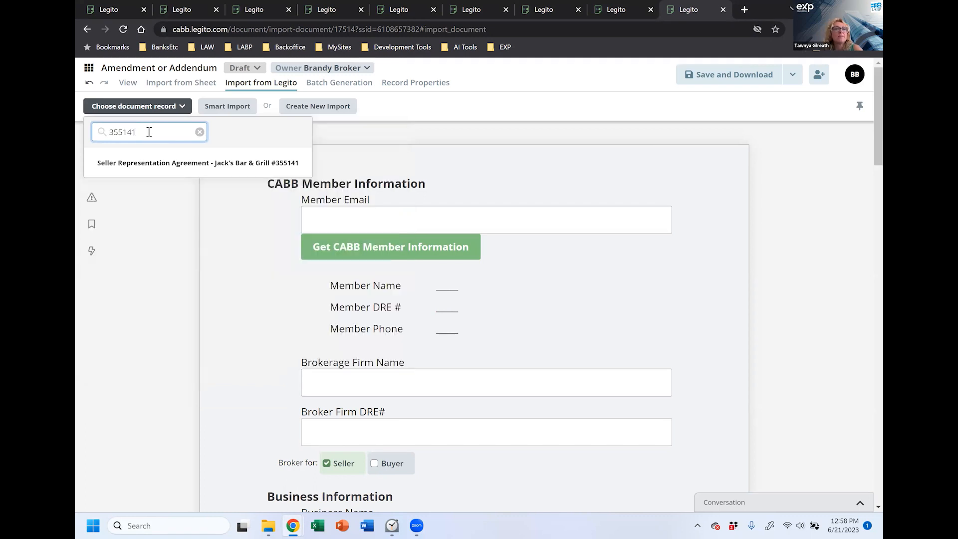
{"action": "left_click", "coordinate": [153, 169]}
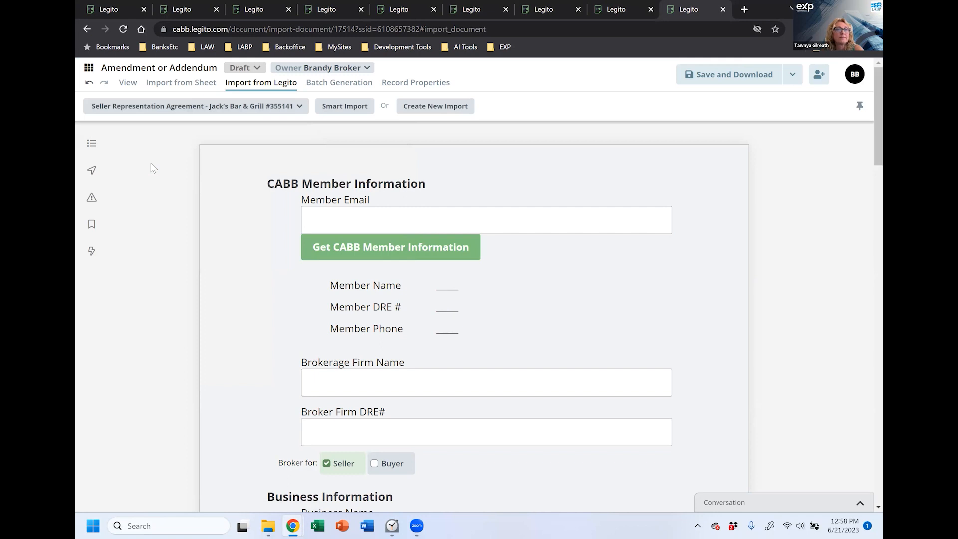
{"action": "left_click", "coordinate": [338, 108]}
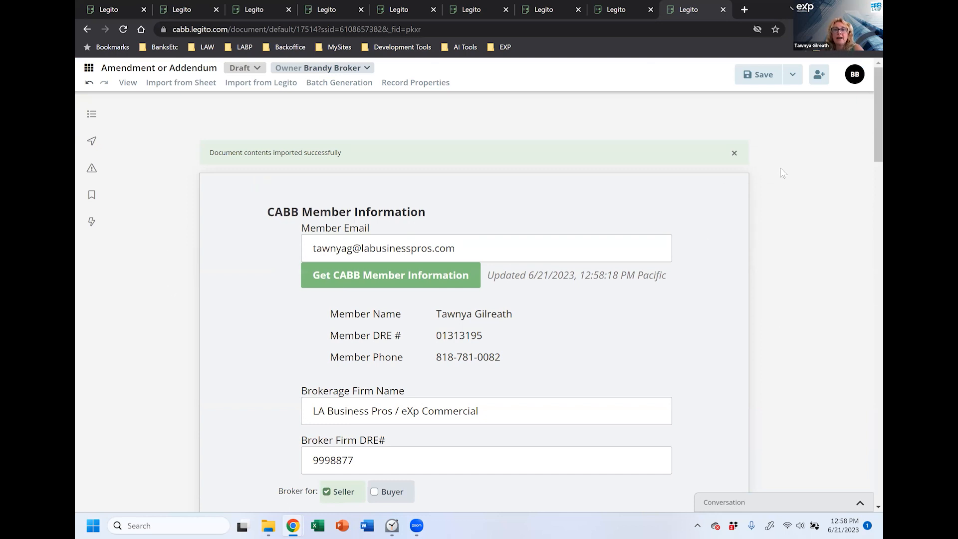
Step: Enter amendment number 2 for the Representation Agreement and answer No to extending it
{"action": "scroll", "coordinate": [783, 172], "scroll_direction": "down", "scroll_amount": 9}
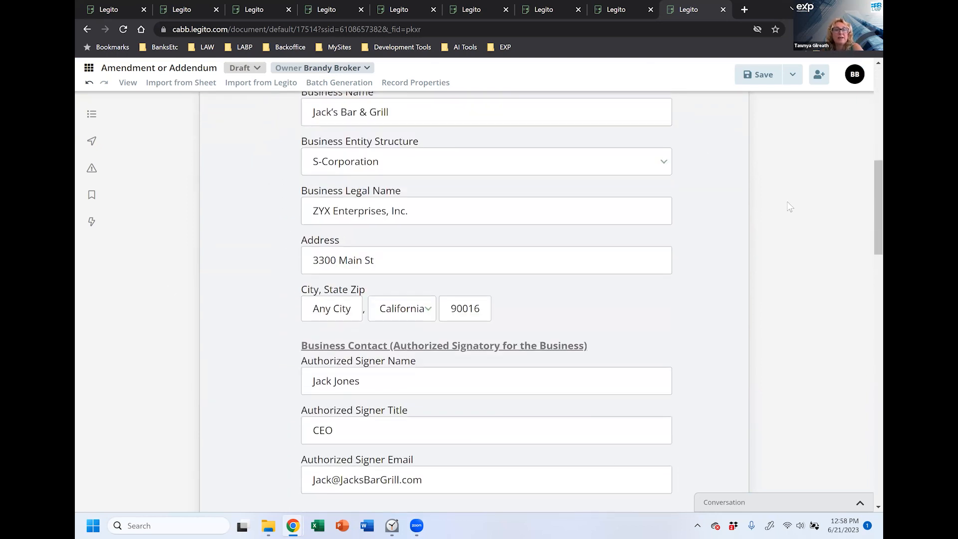
{"action": "scroll", "coordinate": [787, 205], "scroll_direction": "down", "scroll_amount": 10}
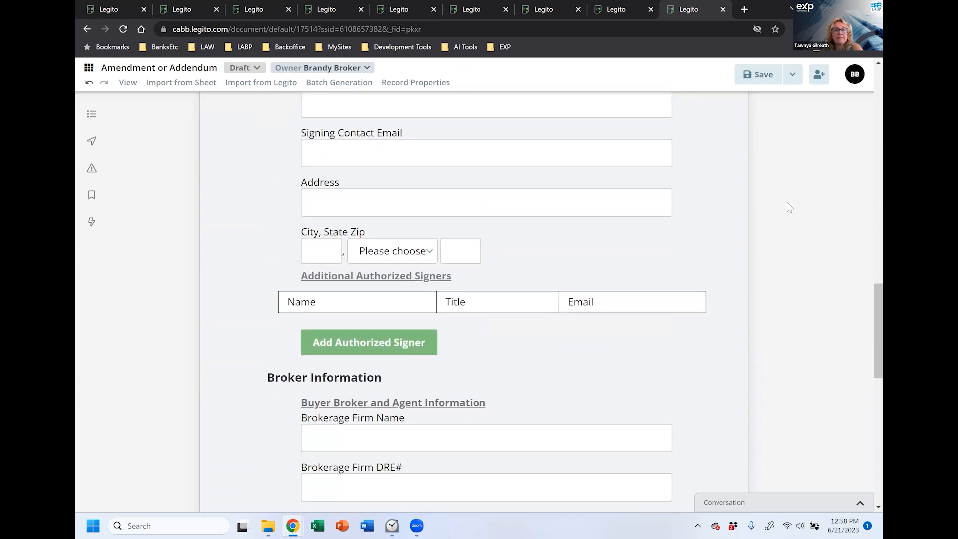
{"action": "scroll", "coordinate": [789, 207], "scroll_direction": "down", "scroll_amount": 10}
{"action": "left_click", "coordinate": [389, 216]}
{"action": "type", "text": "2"}
{"action": "left_click", "coordinate": [449, 272]}
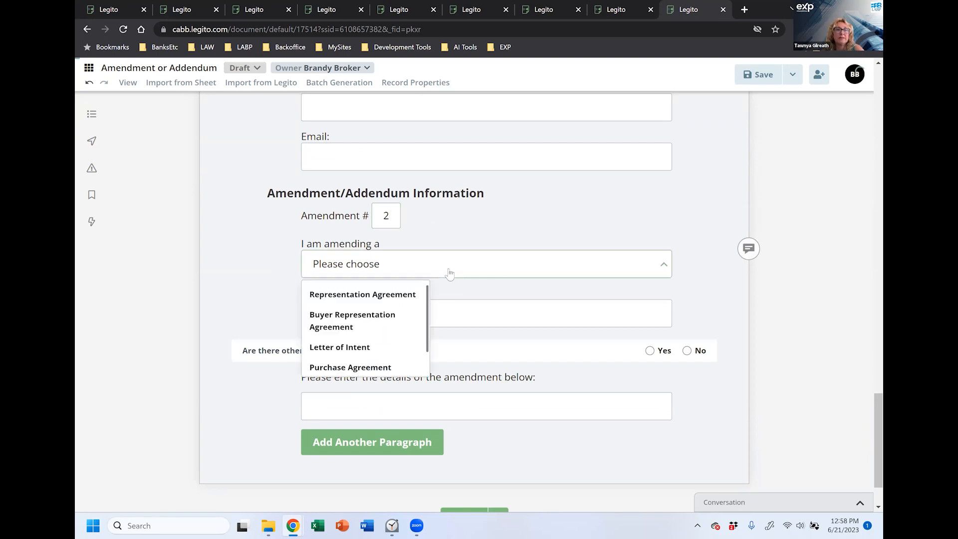
{"action": "left_click", "coordinate": [419, 295]}
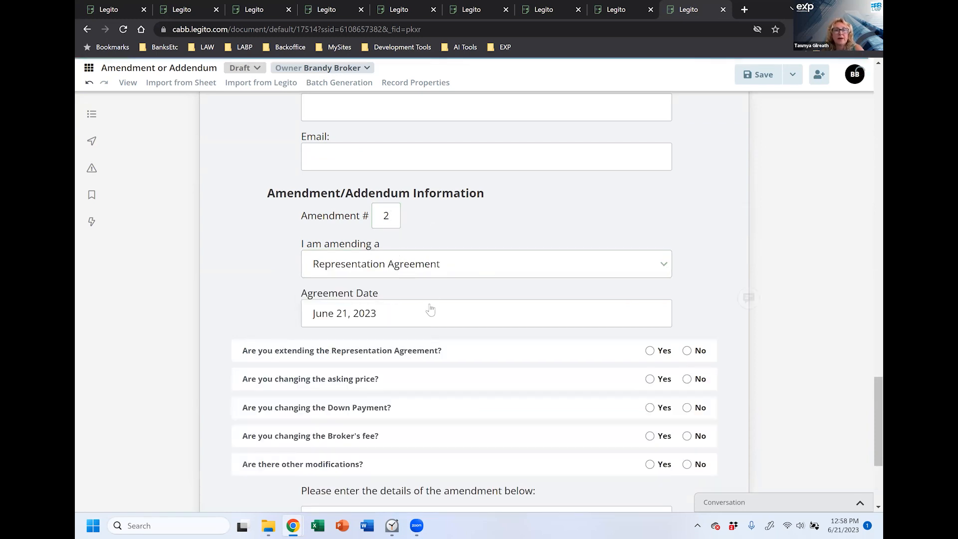
{"action": "scroll", "coordinate": [474, 342], "scroll_direction": "down", "scroll_amount": 1}
{"action": "left_click", "coordinate": [687, 296]}
Step: Answer Yes to new asking price 375,000.00 and new down payment 325,000.00
{"action": "left_click", "coordinate": [649, 322]}
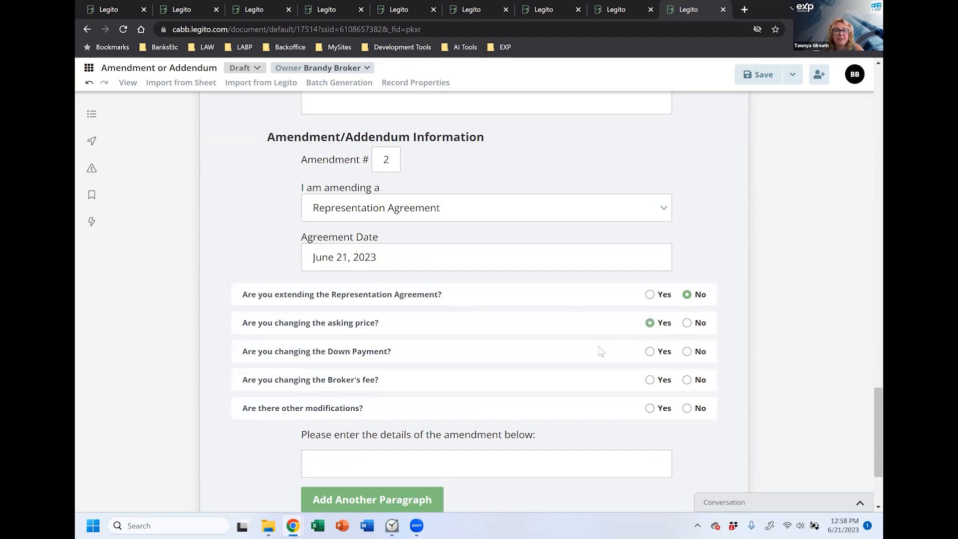
{"action": "left_click", "coordinate": [432, 369]}
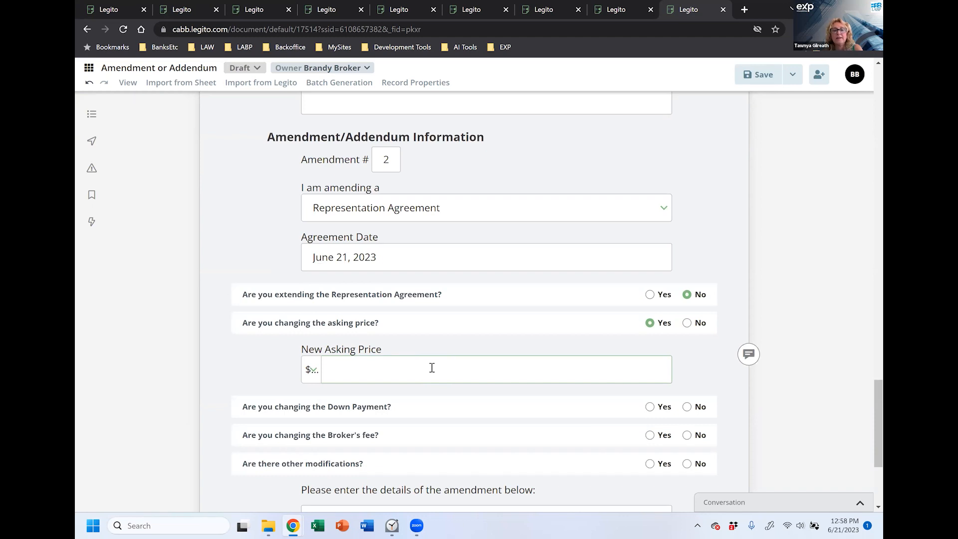
{"action": "type", "text": "375000"}
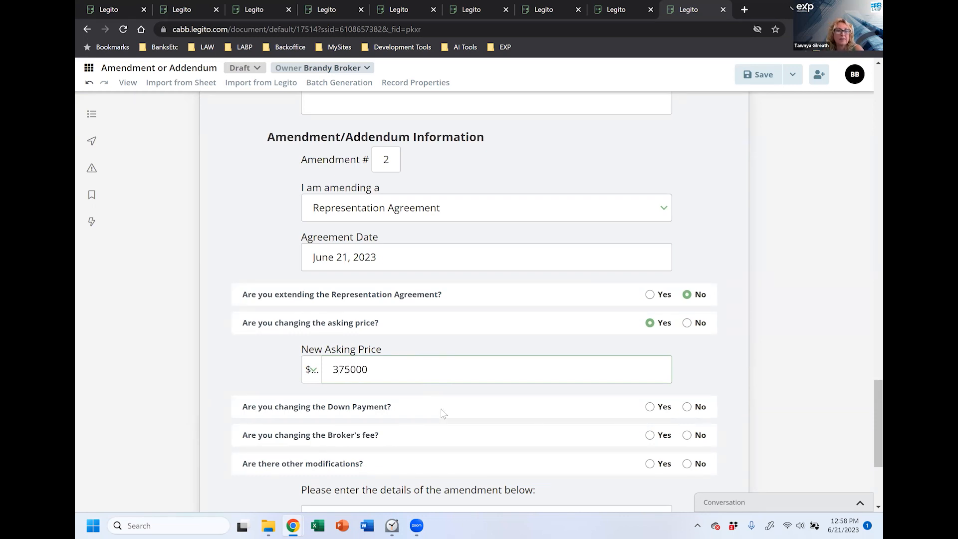
{"action": "left_click", "coordinate": [437, 402]}
{"action": "left_click", "coordinate": [650, 407]}
{"action": "left_click", "coordinate": [498, 456]}
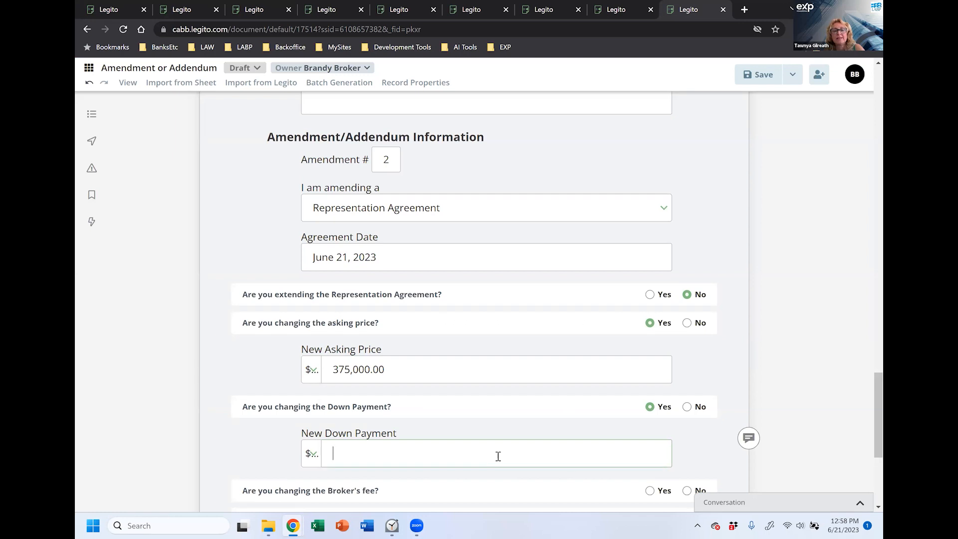
{"action": "type", "text": "325000"}
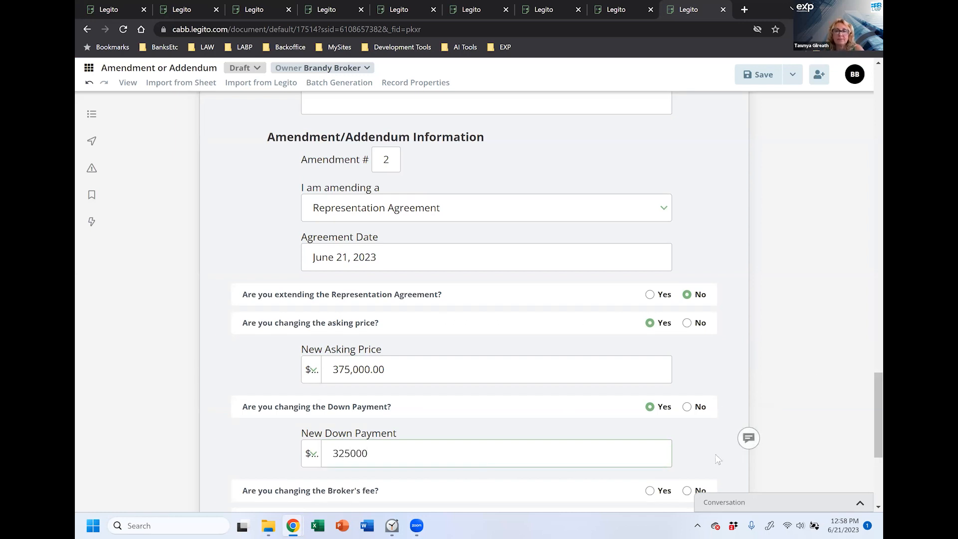
{"action": "left_click", "coordinate": [698, 461]}
Step: Answer No to changing the broker's fee and to other modifications
{"action": "scroll", "coordinate": [688, 454], "scroll_direction": "down", "scroll_amount": 2}
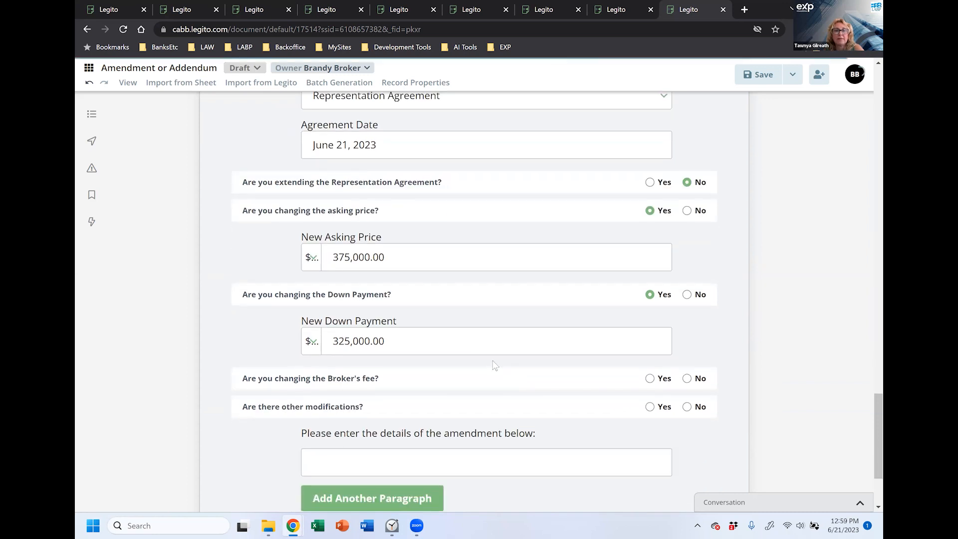
{"action": "left_click", "coordinate": [687, 378]}
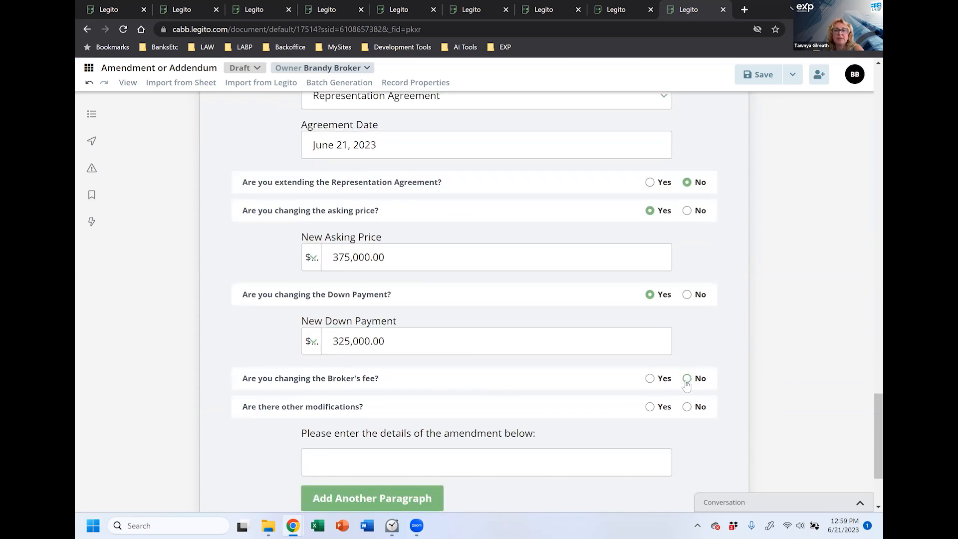
{"action": "left_click", "coordinate": [686, 406]}
{"action": "scroll", "coordinate": [696, 431], "scroll_direction": "down", "scroll_amount": 1}
{"action": "scroll", "coordinate": [694, 425], "scroll_direction": "down", "scroll_amount": 2}
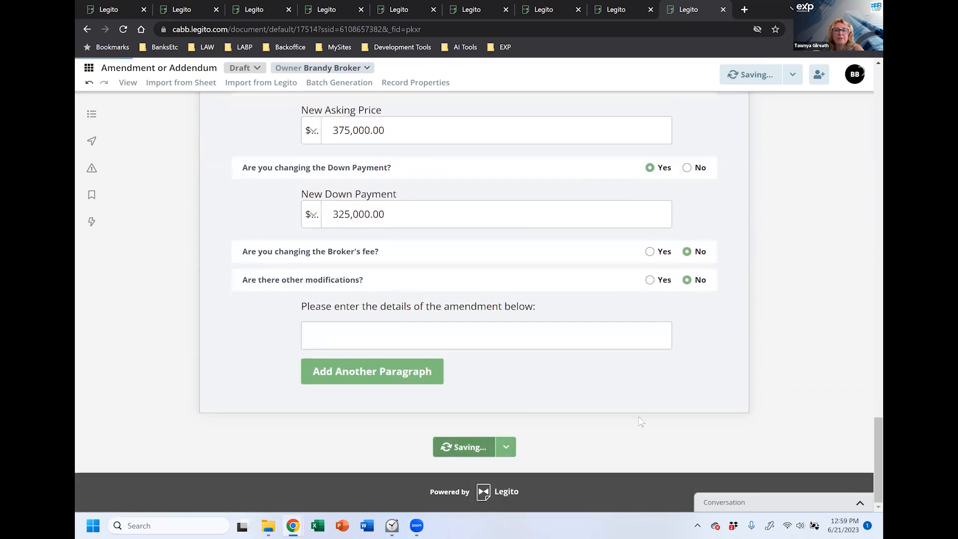
{"action": "left_click", "coordinate": [510, 447]}
{"action": "left_click", "coordinate": [432, 383]}
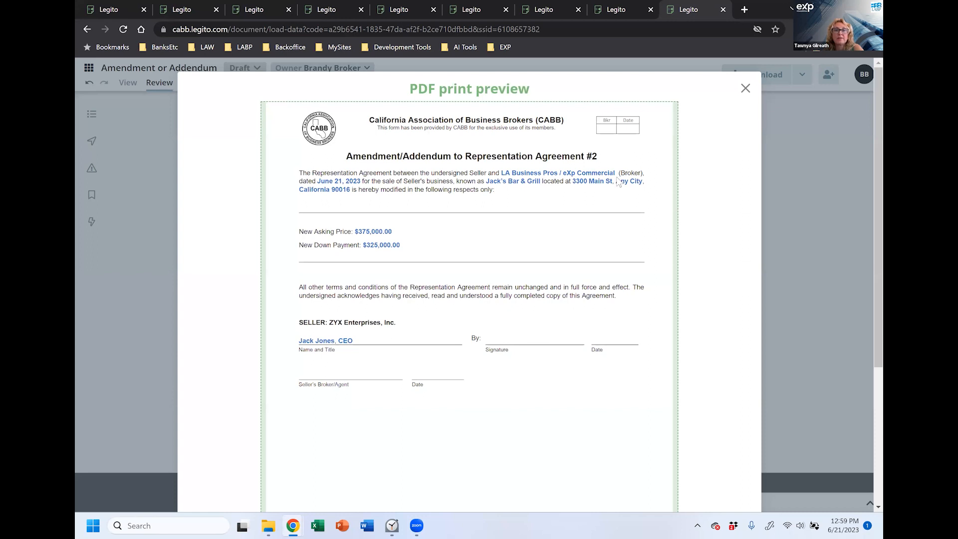
{"action": "scroll", "coordinate": [444, 247], "scroll_direction": "down", "scroll_amount": 3}
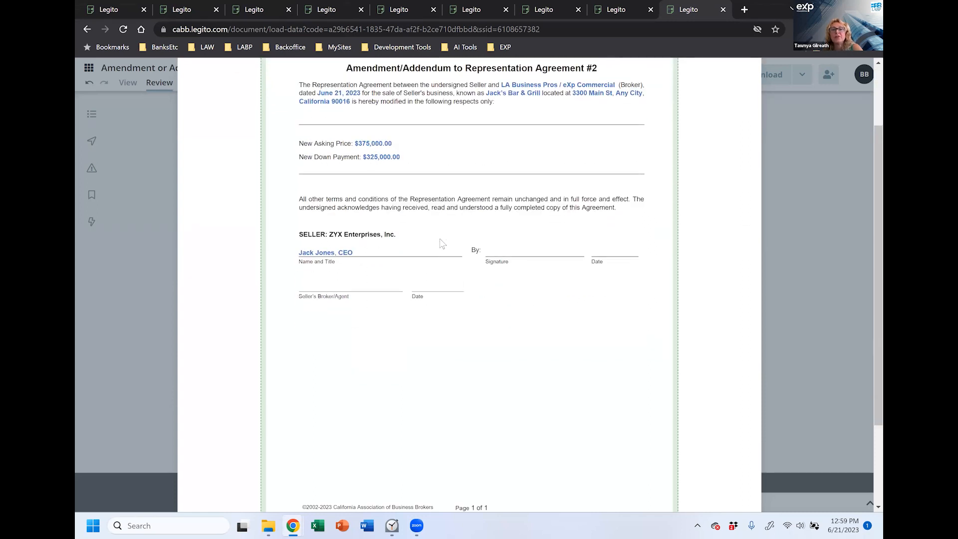
{"action": "scroll", "coordinate": [571, 313], "scroll_direction": "up", "scroll_amount": 3}
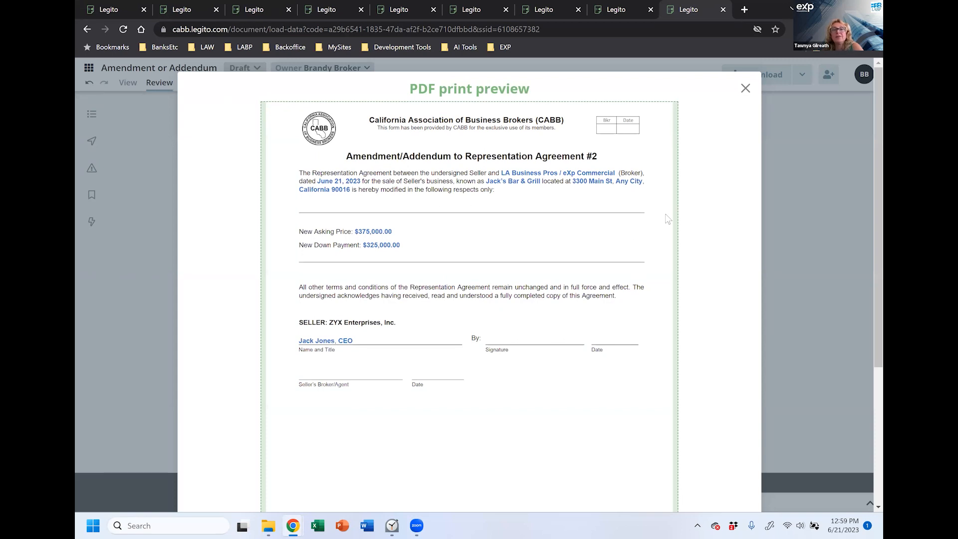
{"action": "left_click", "coordinate": [746, 88]}
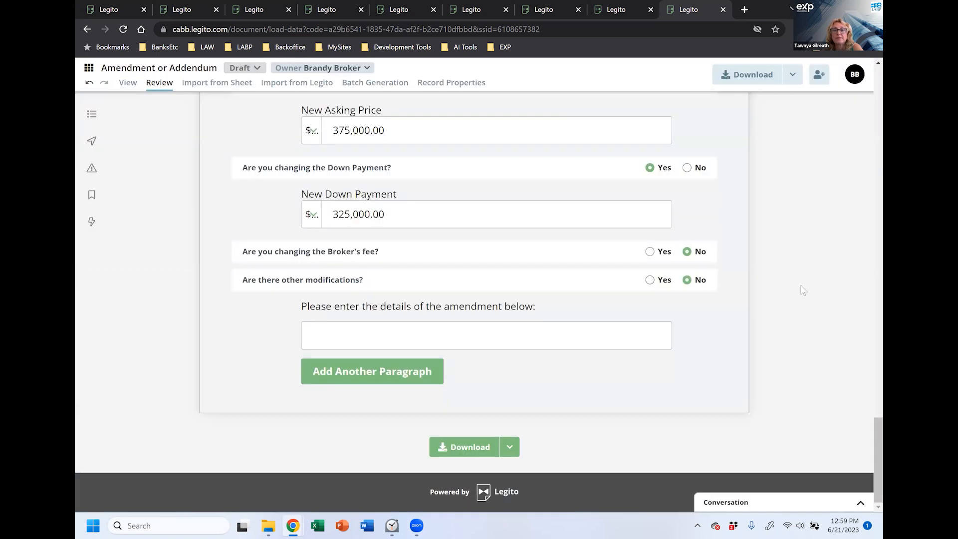
Step: Dismiss the document save confirmation and check the download options
{"action": "scroll", "coordinate": [802, 293], "scroll_direction": "up", "scroll_amount": 4}
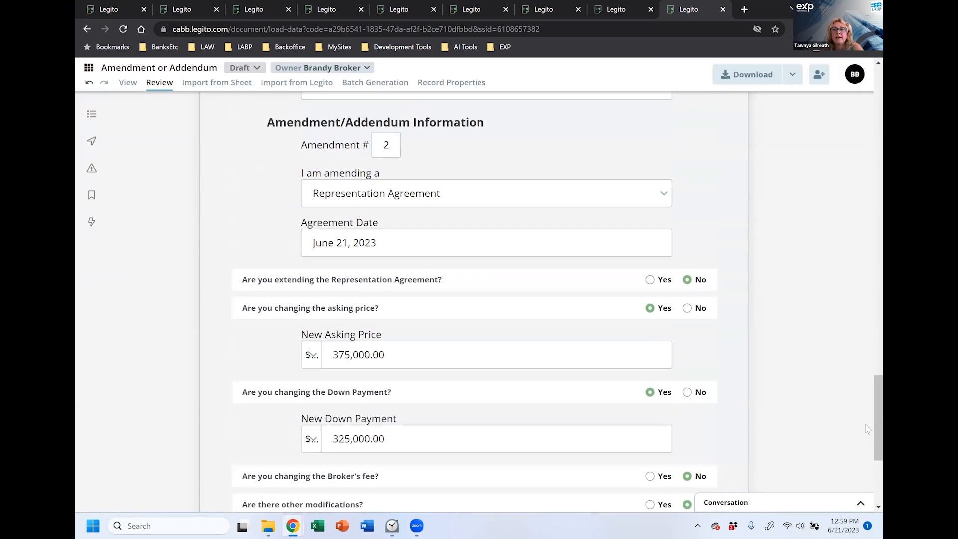
{"action": "scroll", "coordinate": [868, 430], "scroll_direction": "up", "scroll_amount": 20}
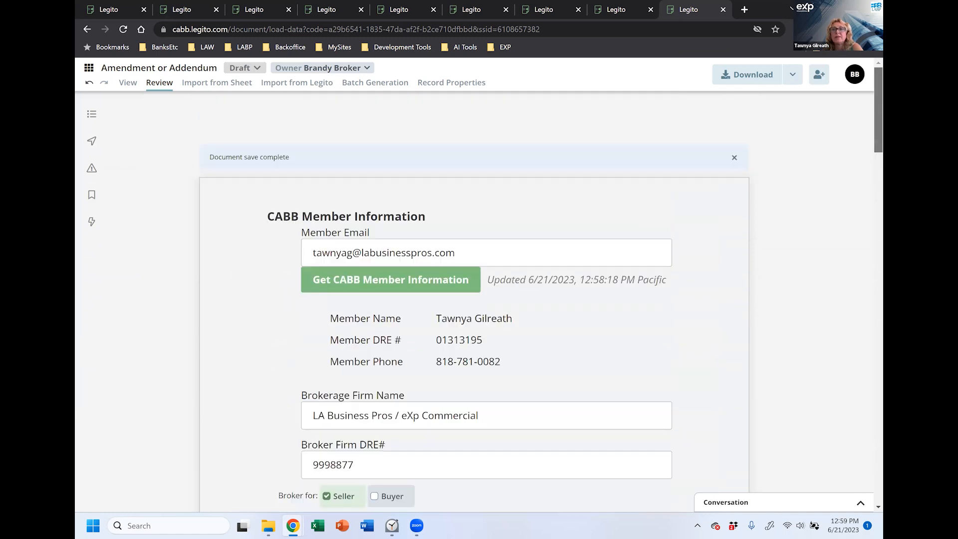
{"action": "left_click", "coordinate": [734, 157]}
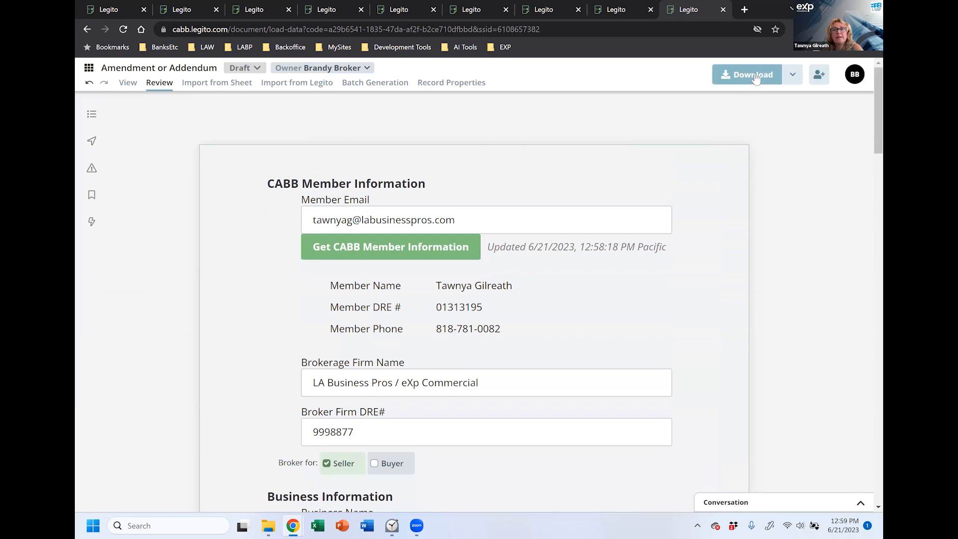
{"action": "left_click", "coordinate": [792, 77]}
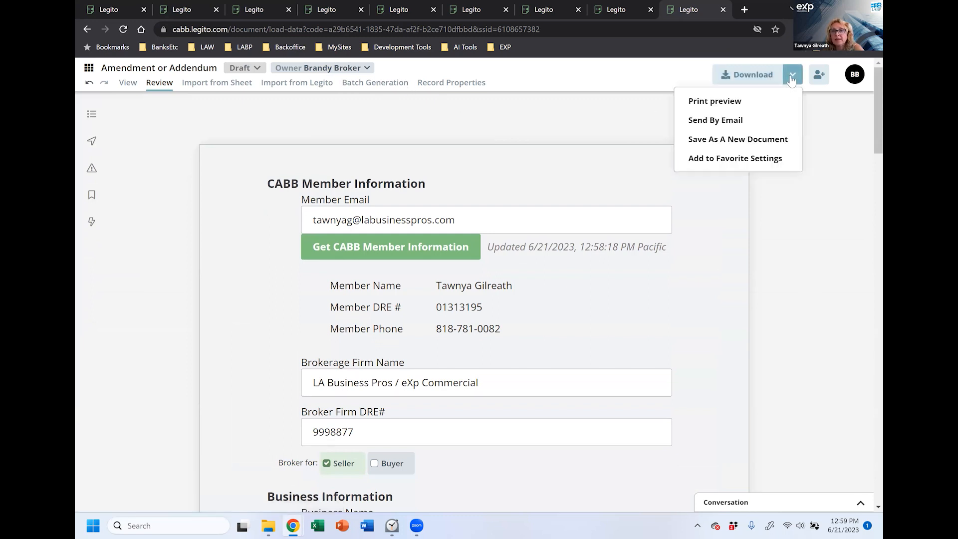
Step: Change the document stage from Draft to E-Signature
{"action": "left_click", "coordinate": [244, 68]}
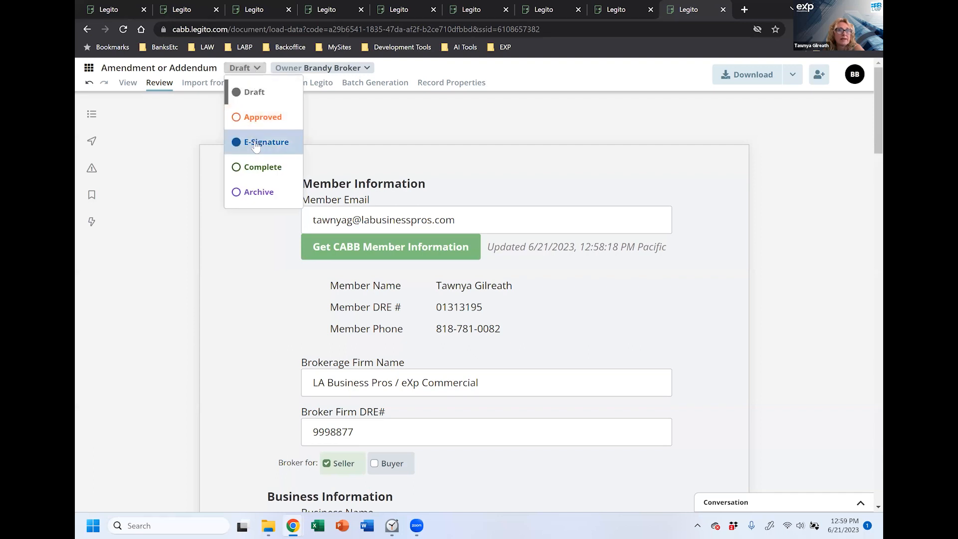
{"action": "left_click", "coordinate": [257, 143]}
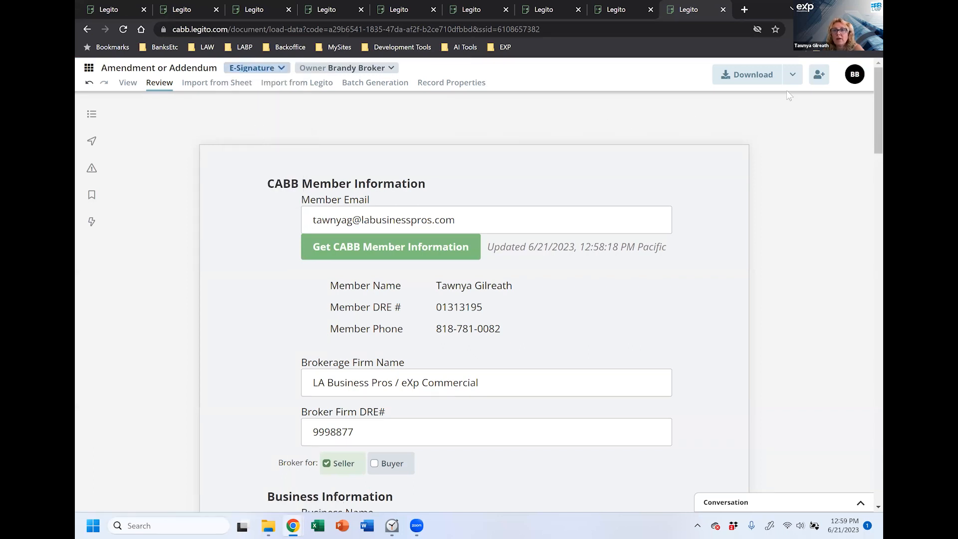
{"action": "left_click", "coordinate": [793, 75]}
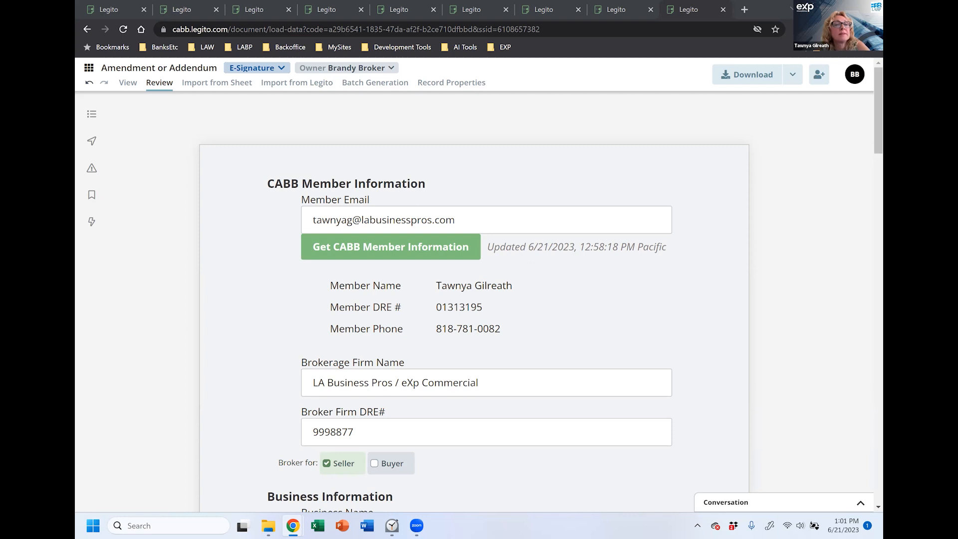
{"action": "scroll", "coordinate": [229, 400], "scroll_direction": "down", "scroll_amount": 15}
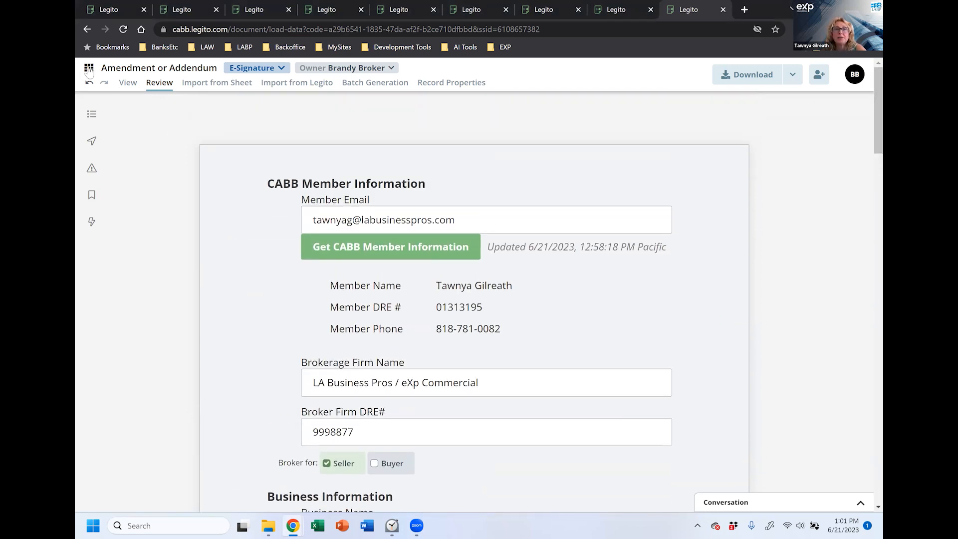
Step: In Manage Documents, expand the Amendment or Addendum #2 - Jack's Bar & Grill row and review its details
{"action": "left_click", "coordinate": [89, 69]}
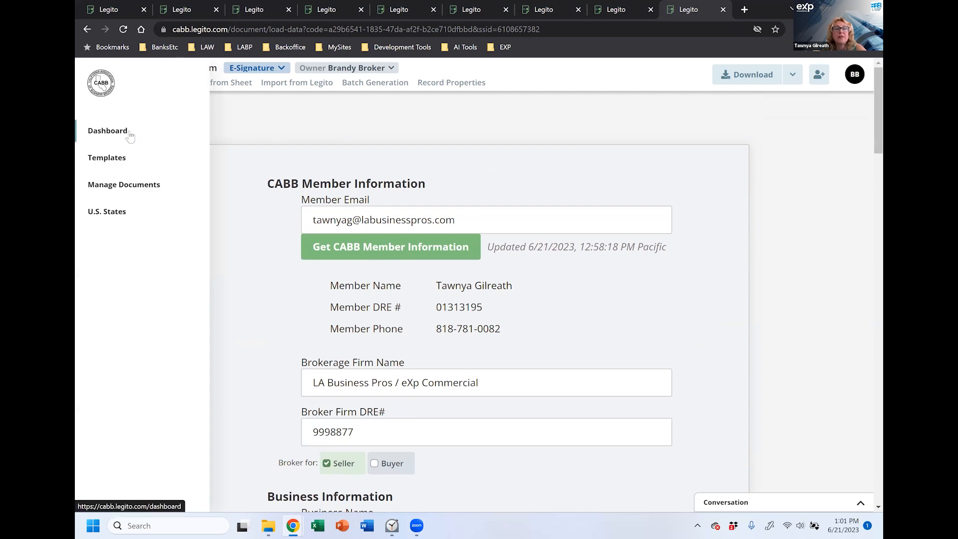
{"action": "left_click", "coordinate": [113, 192]}
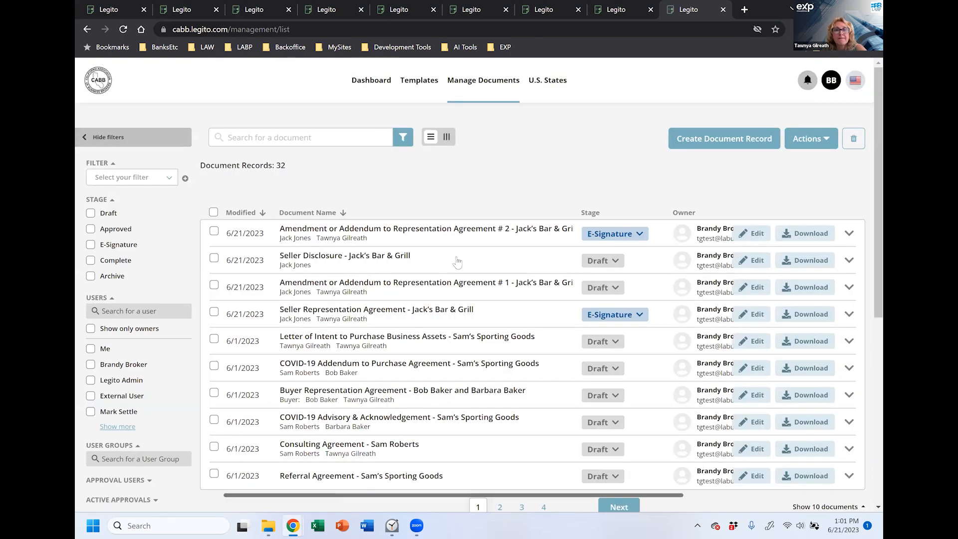
{"action": "left_click", "coordinate": [399, 237]}
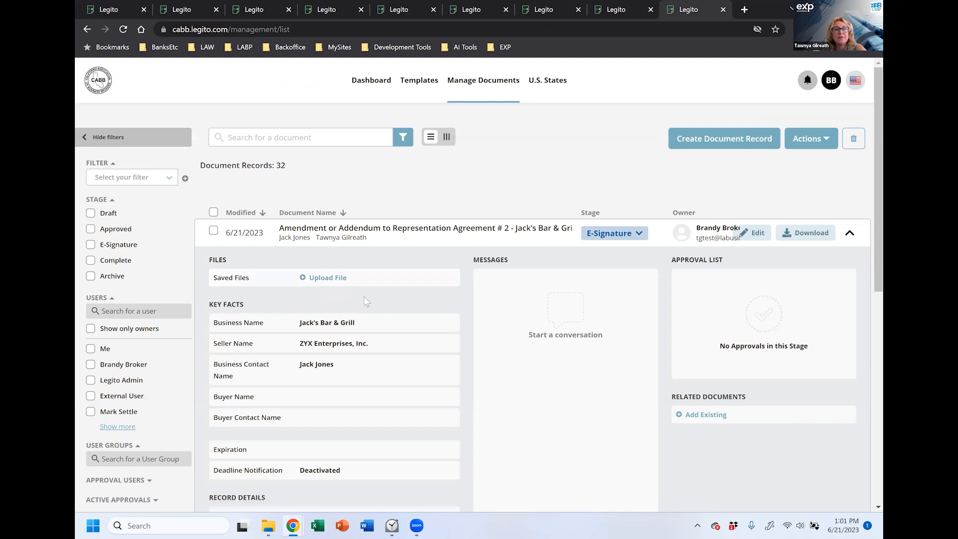
{"action": "scroll", "coordinate": [364, 295], "scroll_direction": "down", "scroll_amount": 5}
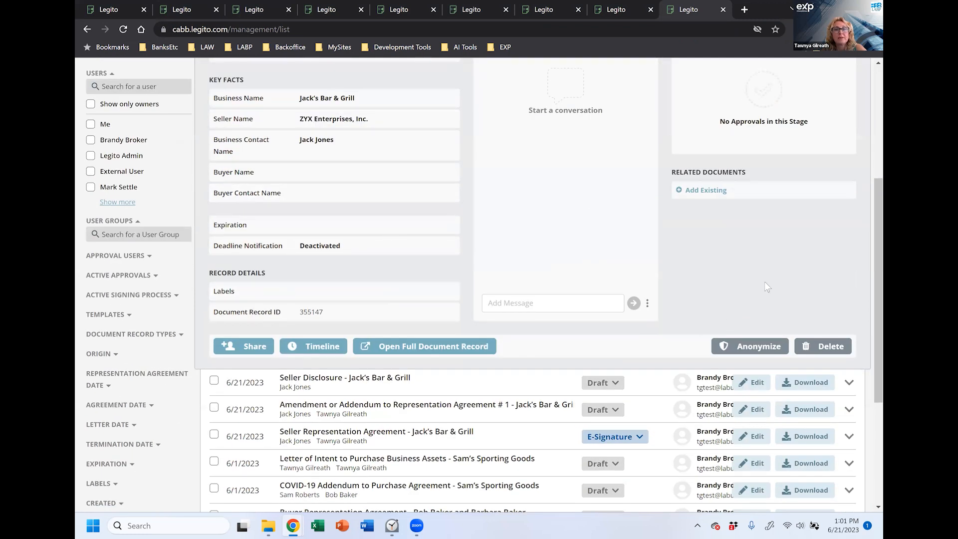
{"action": "scroll", "coordinate": [765, 280], "scroll_direction": "up", "scroll_amount": 2}
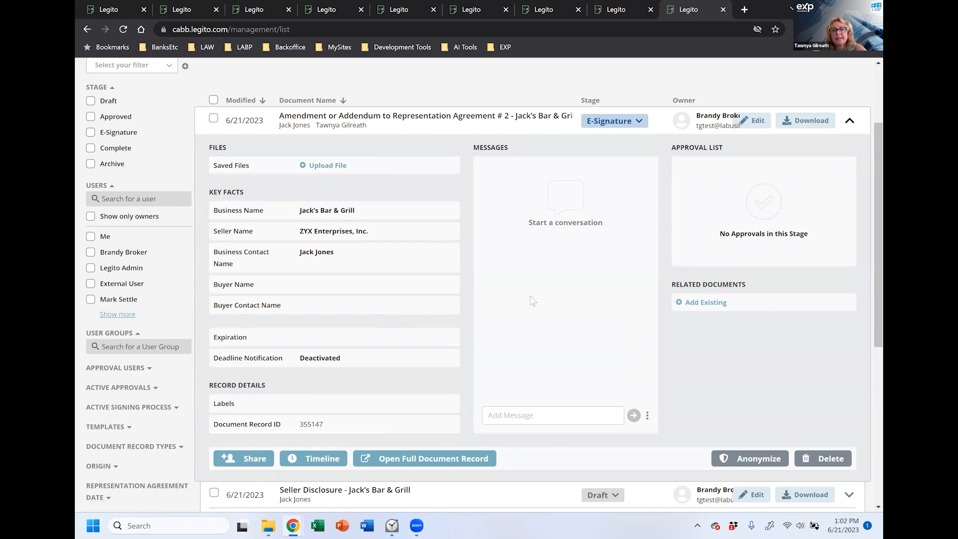
{"action": "scroll", "coordinate": [538, 299], "scroll_direction": "down", "scroll_amount": 1}
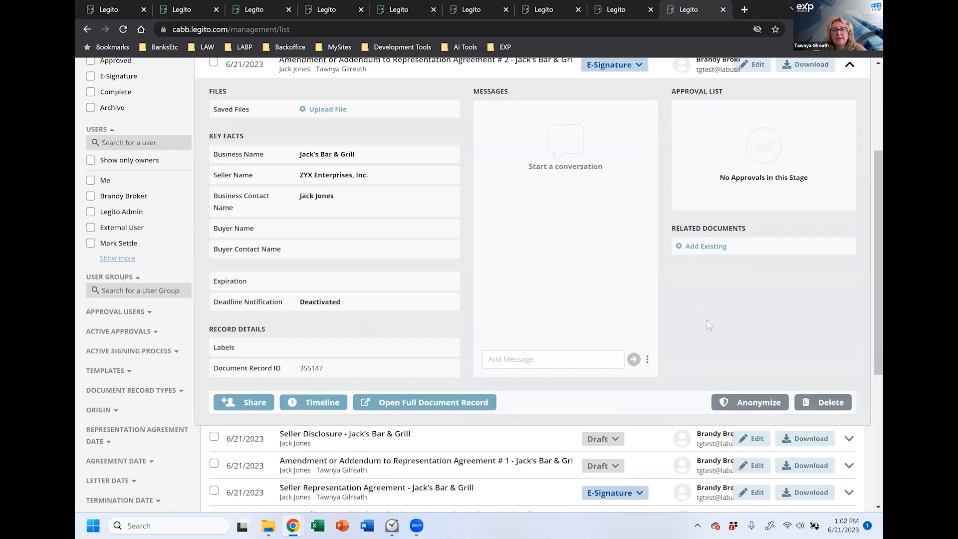
{"action": "scroll", "coordinate": [710, 325], "scroll_direction": "down", "scroll_amount": 3}
{"action": "left_click_drag", "start_coordinate": [867, 273], "coordinate": [865, 173]}
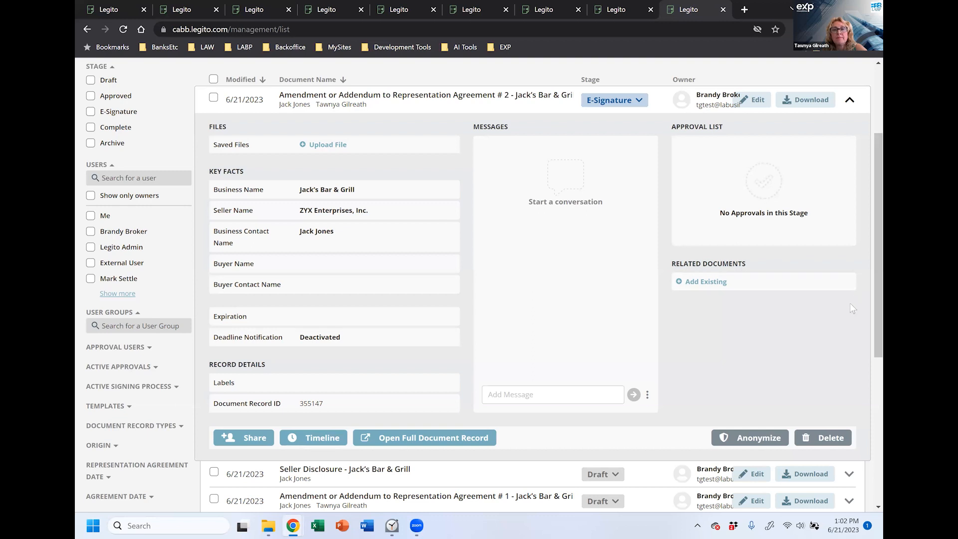
{"action": "left_click_drag", "start_coordinate": [867, 278], "coordinate": [867, 335]}
{"action": "scroll", "coordinate": [863, 344], "scroll_direction": "up", "scroll_amount": 5}
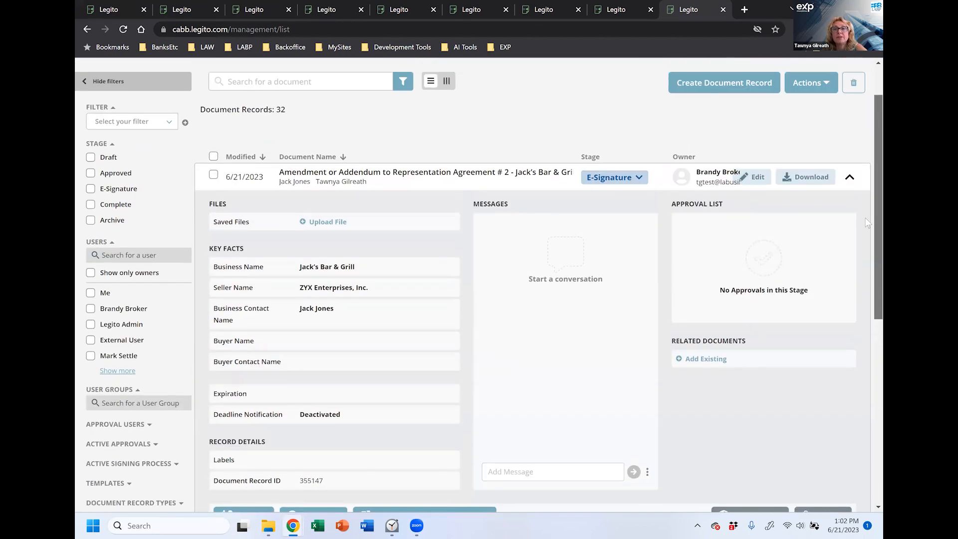
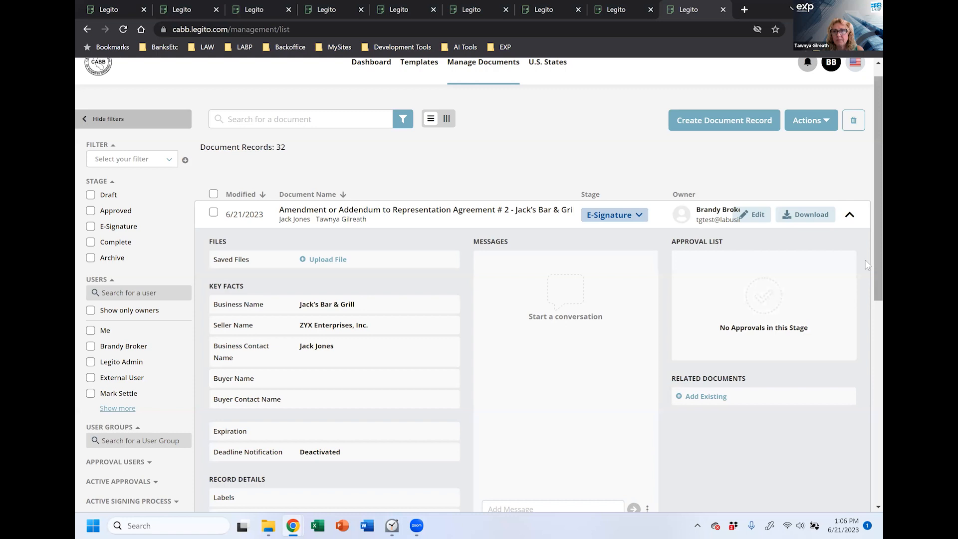
Step: Search the document records for 'jack' to list the four Jack's Bar & Grill documents
{"action": "scroll", "coordinate": [867, 265], "scroll_direction": "up", "scroll_amount": 1}
{"action": "left_click", "coordinate": [273, 141]}
{"action": "type", "text": "jack"}
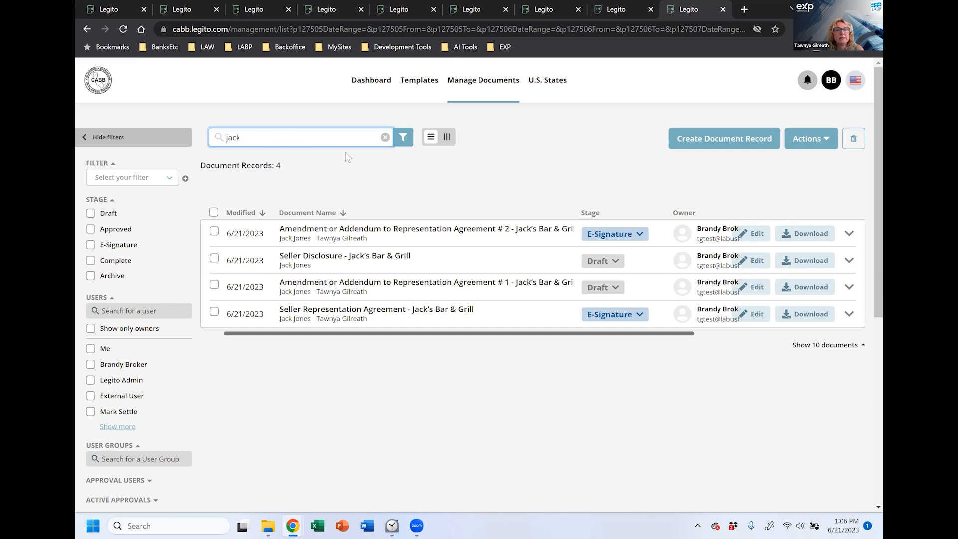
Step: Replace the search word 'jack' with 'representation'
{"action": "left_click", "coordinate": [403, 138]}
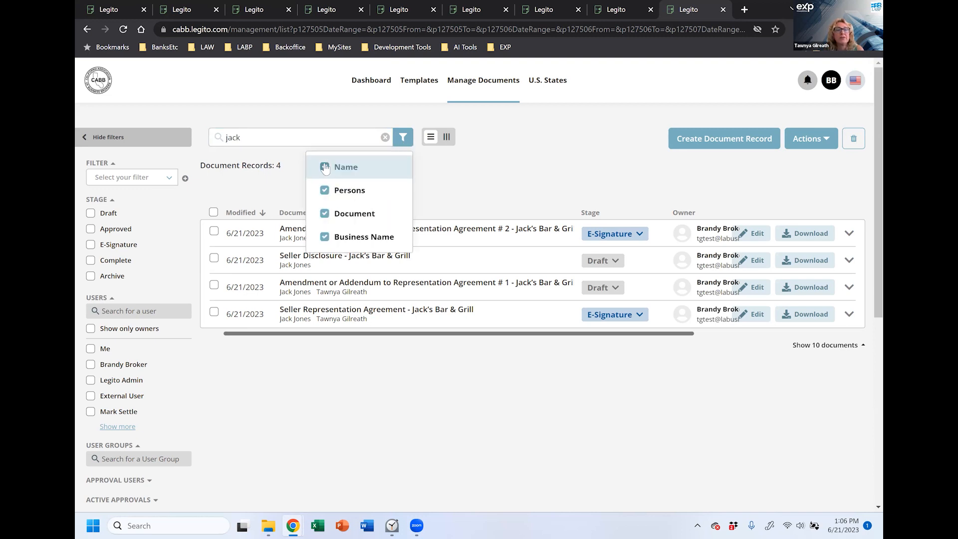
{"action": "left_click_drag", "start_coordinate": [285, 136], "coordinate": [223, 136]}
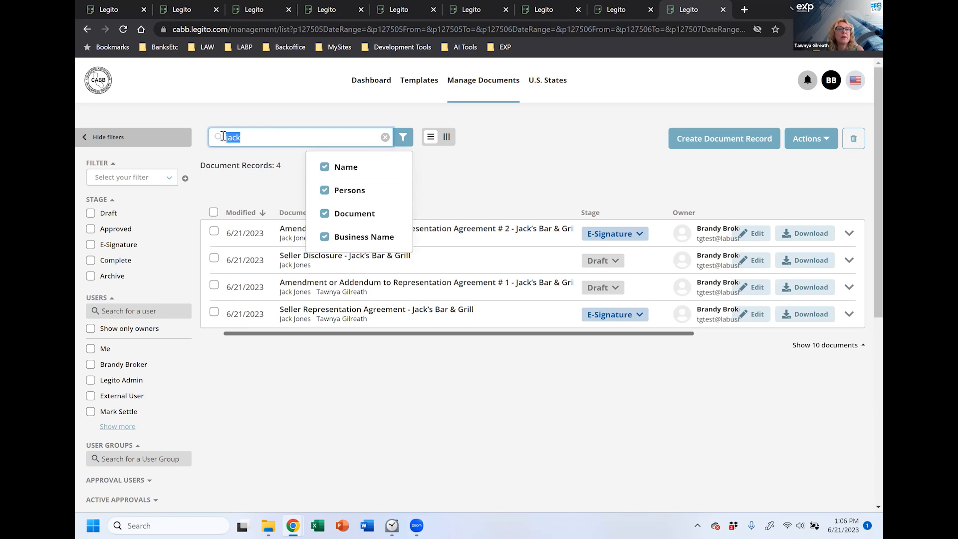
{"action": "type", "text": "representaiton"}
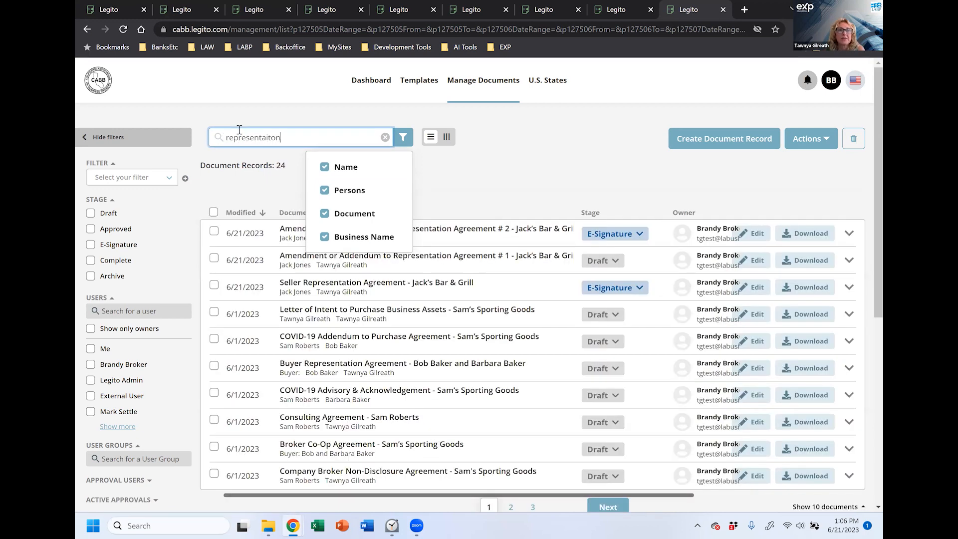
{"action": "key", "text": "BackSpace"}
{"action": "key", "text": "BackSpace"}
{"action": "key", "text": "BackSpace"}
{"action": "key", "text": "BackSpace"}
{"action": "type", "text": "tion"}
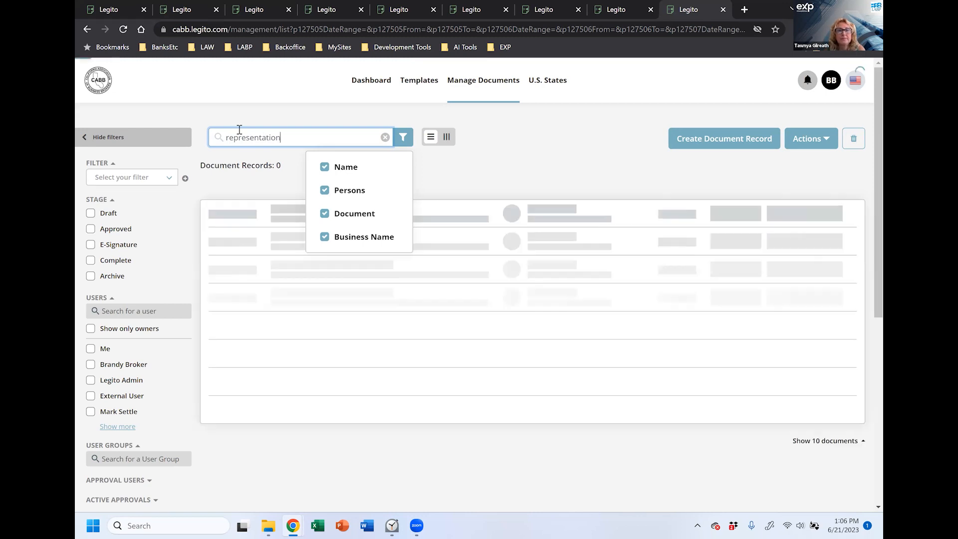
{"action": "left_click", "coordinate": [464, 159]}
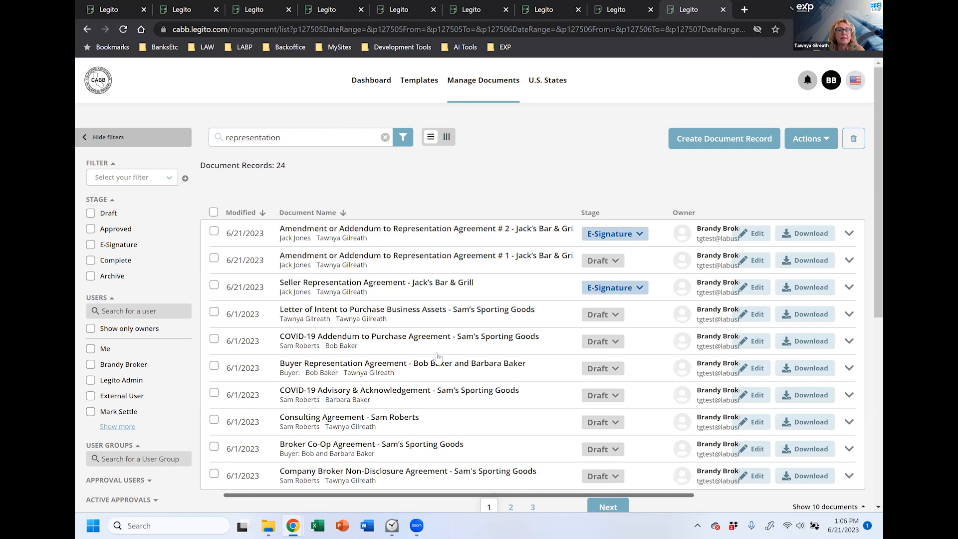
Step: Restrict the search to the Name field only, dropping Persons, Document and Business Name, and rerun it
{"action": "left_click", "coordinate": [407, 142]}
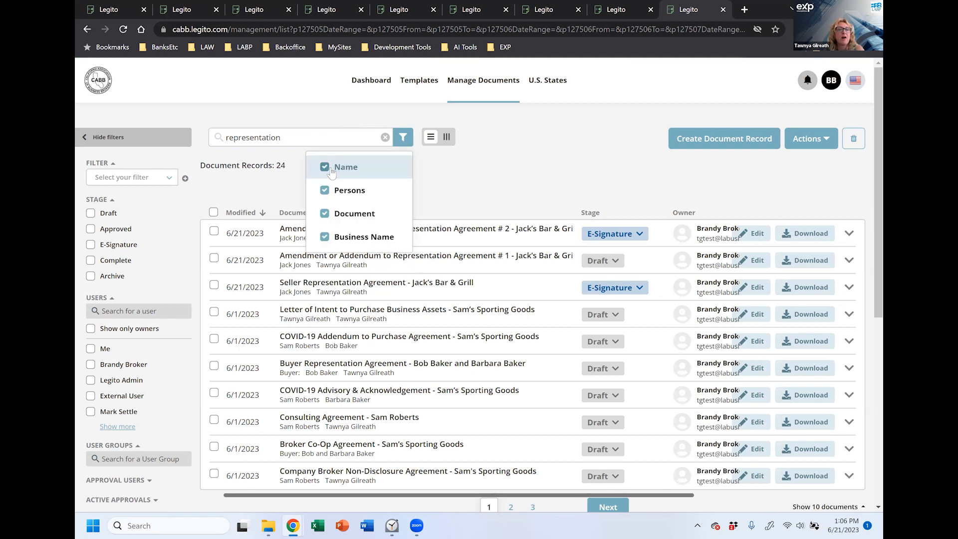
{"action": "left_click", "coordinate": [324, 191]}
{"action": "left_click", "coordinate": [324, 215]}
{"action": "left_click", "coordinate": [324, 237]}
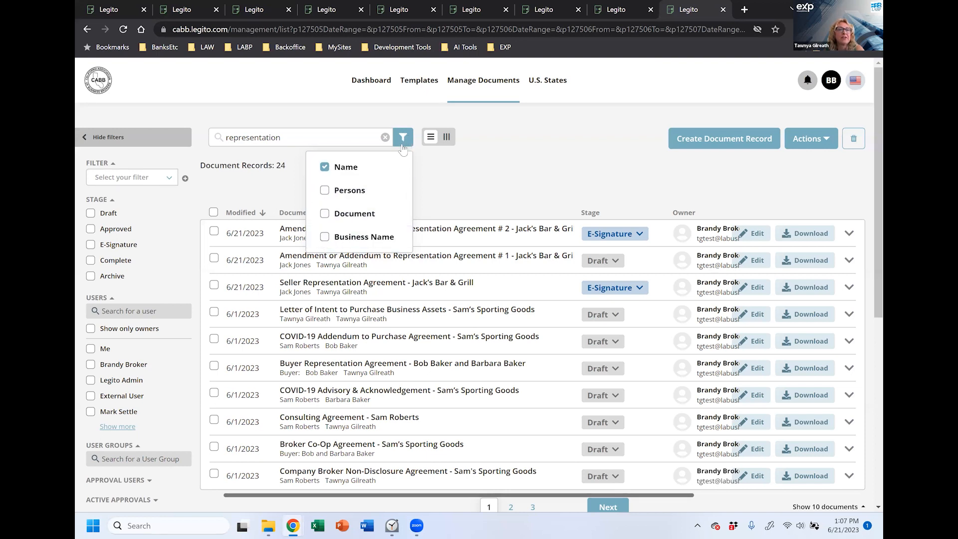
{"action": "left_click", "coordinate": [365, 138]}
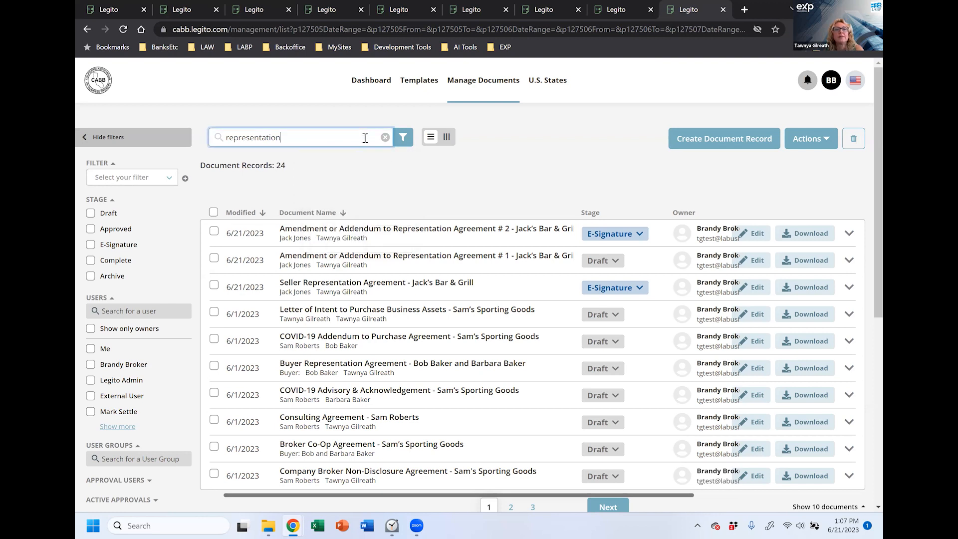
{"action": "key", "text": "Return"}
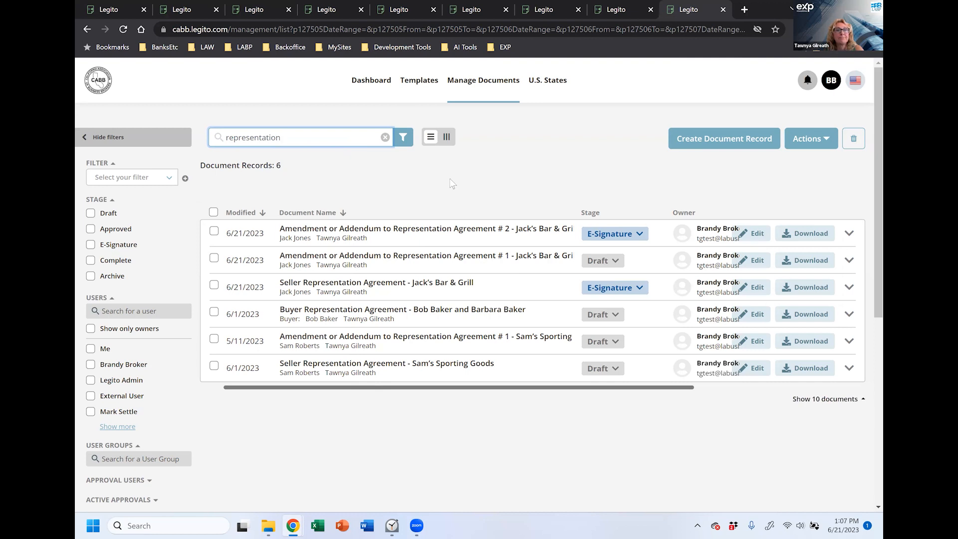
{"action": "left_click", "coordinate": [448, 140]}
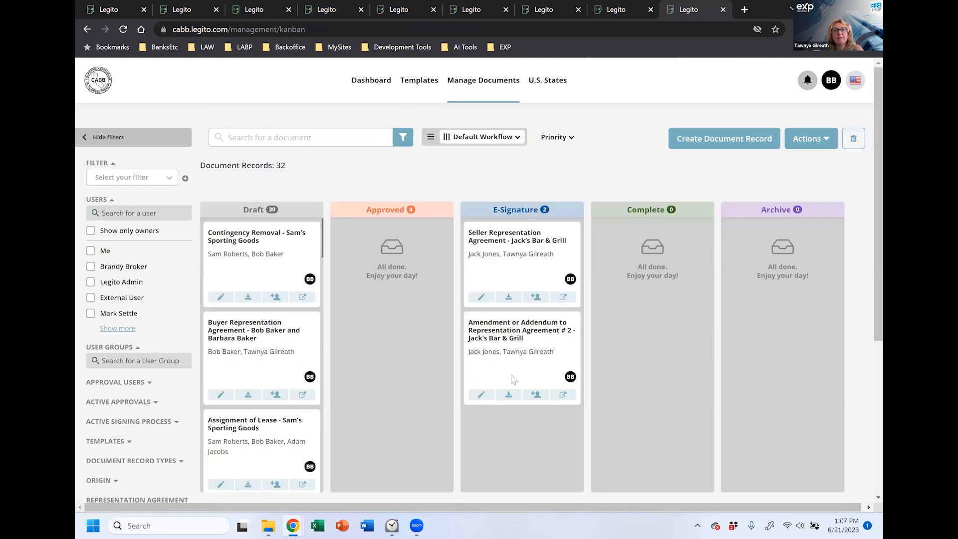
{"action": "scroll", "coordinate": [300, 309], "scroll_direction": "down", "scroll_amount": 5}
{"action": "scroll", "coordinate": [300, 309], "scroll_direction": "down", "scroll_amount": 10}
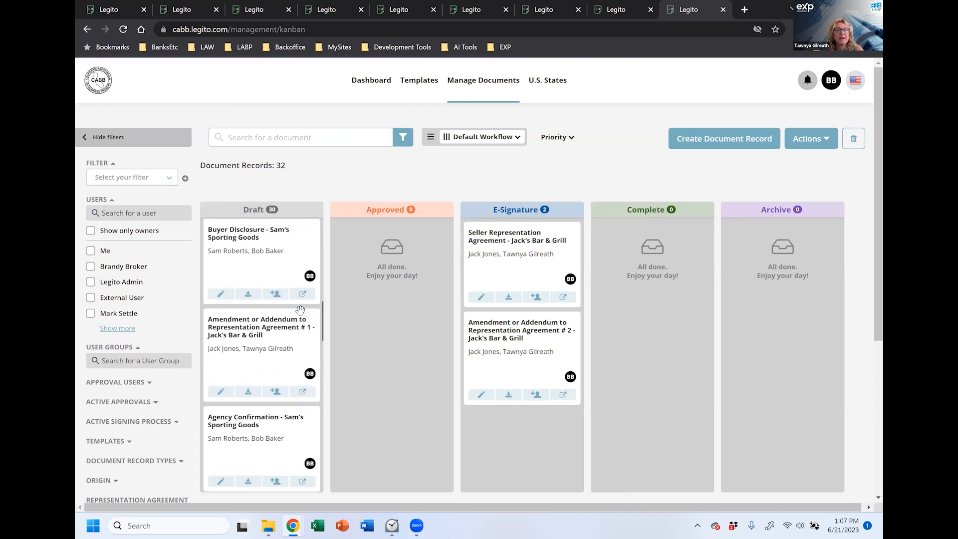
{"action": "scroll", "coordinate": [300, 317], "scroll_direction": "down", "scroll_amount": 4}
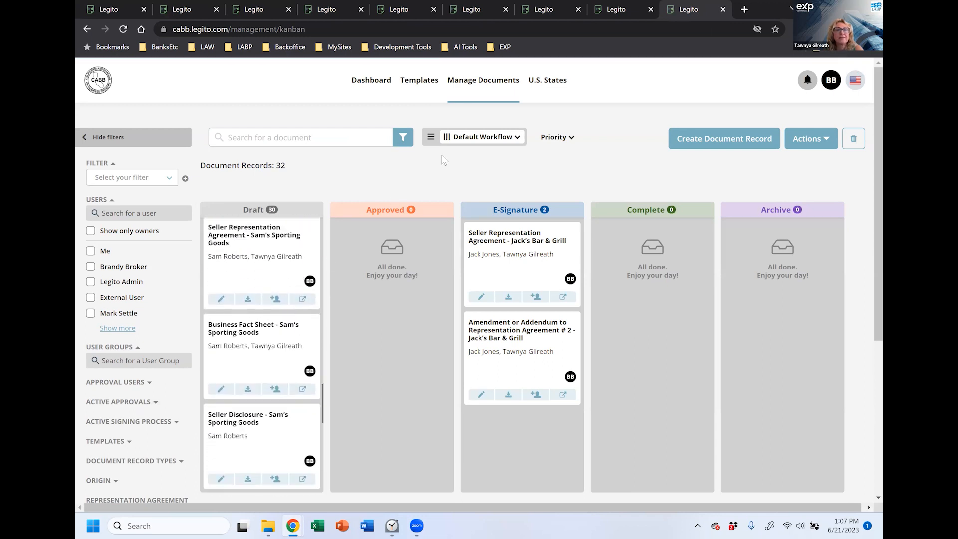
{"action": "left_click", "coordinate": [431, 138]}
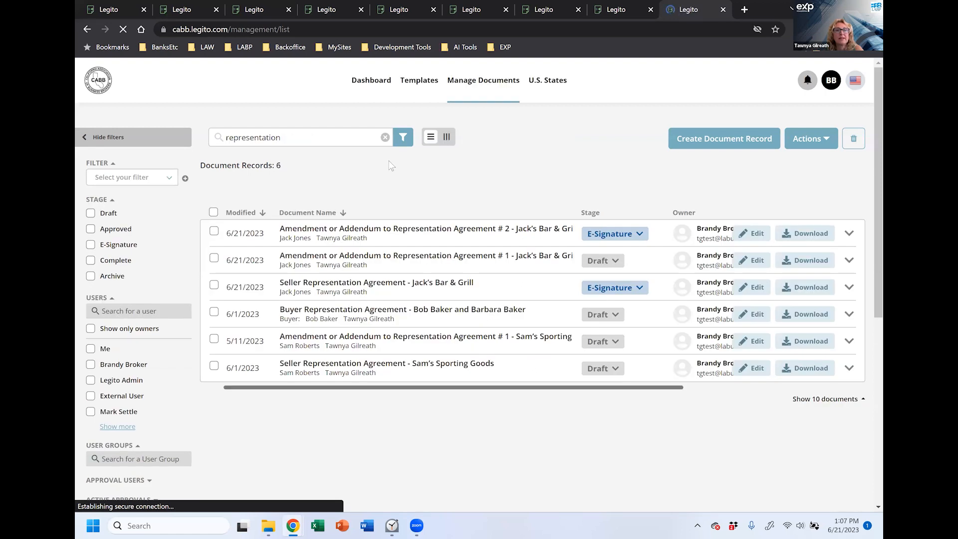